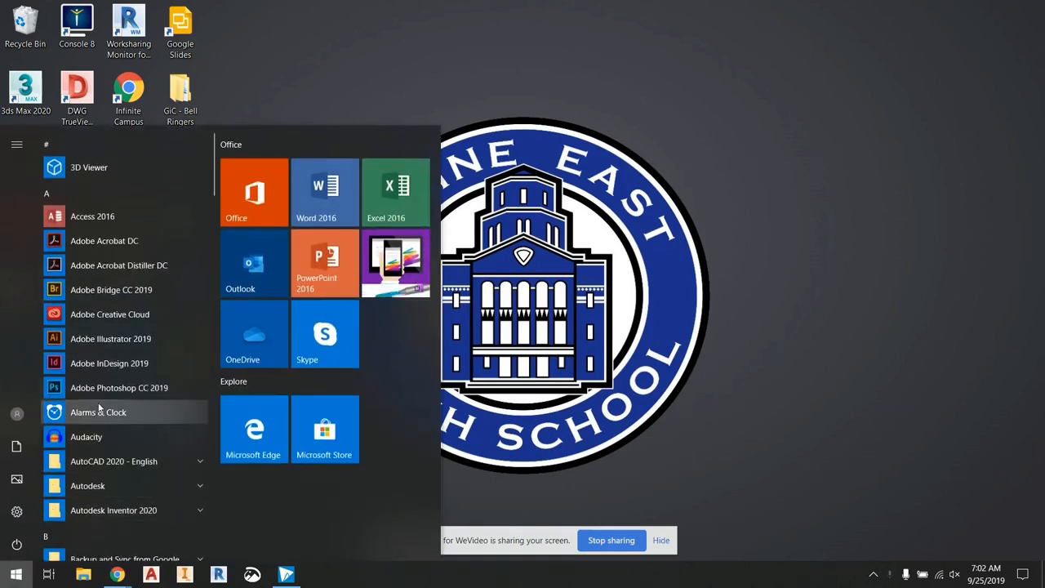
# Step: Launch Revit 2020 and dismiss the borrowed-license notice
pyautogui.click(92, 361)
pyautogui.press('super')
pyautogui.write('revit')
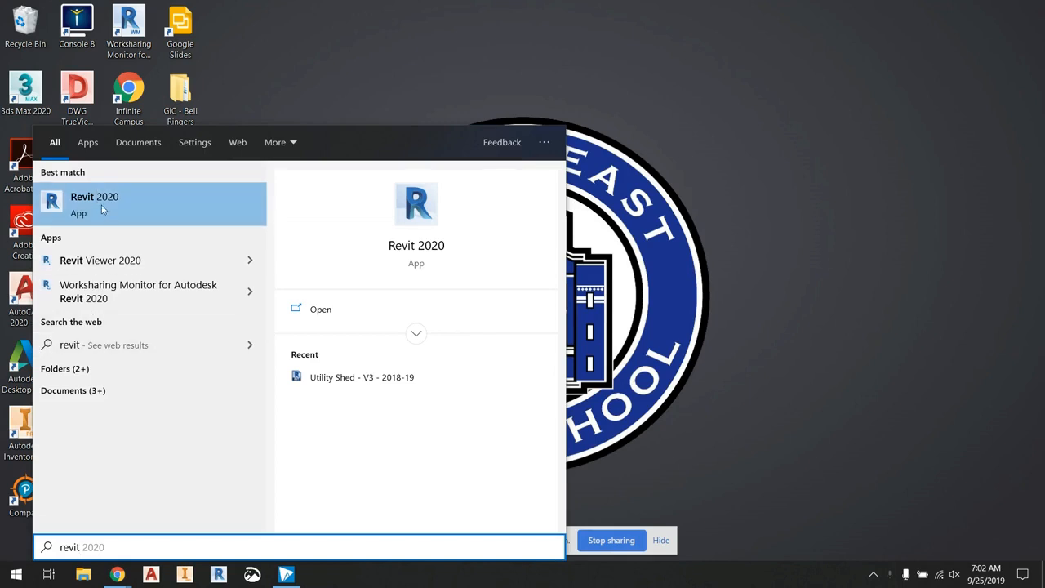
pyautogui.click(98, 204)
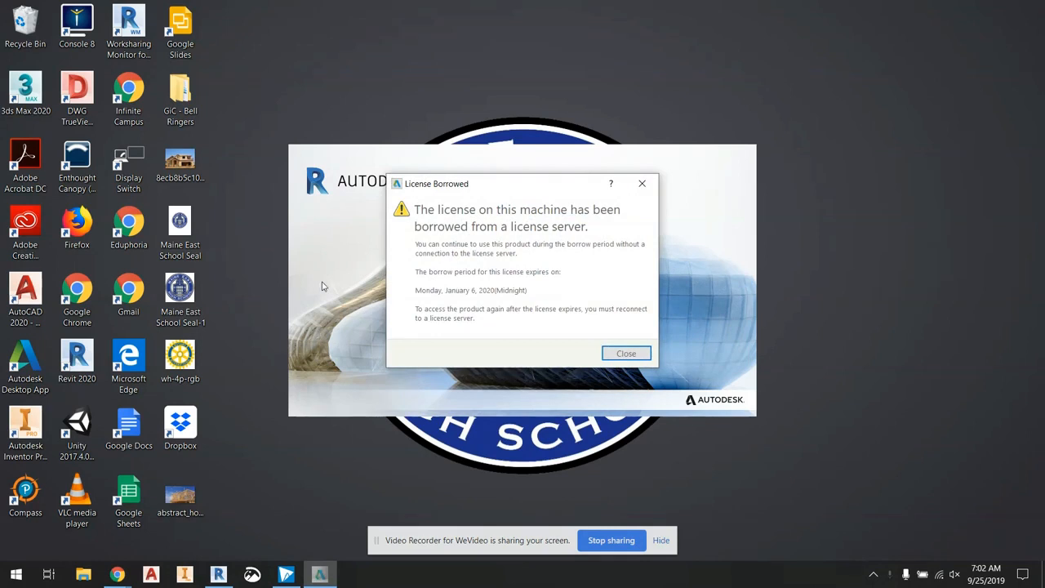
pyautogui.click(645, 357)
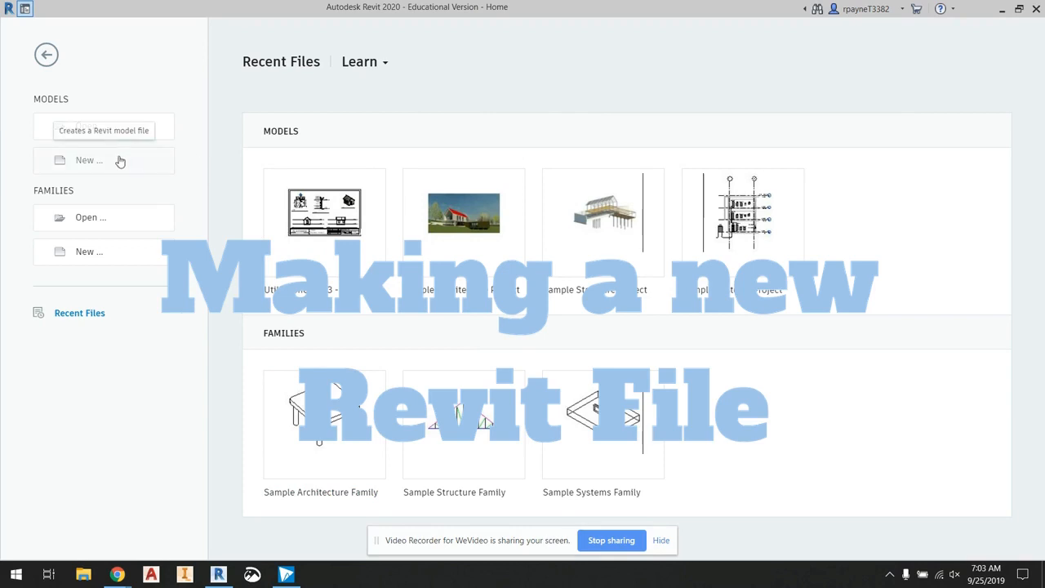
# Step: Create a new model project based on the Architectural Template
pyautogui.click(80, 166)
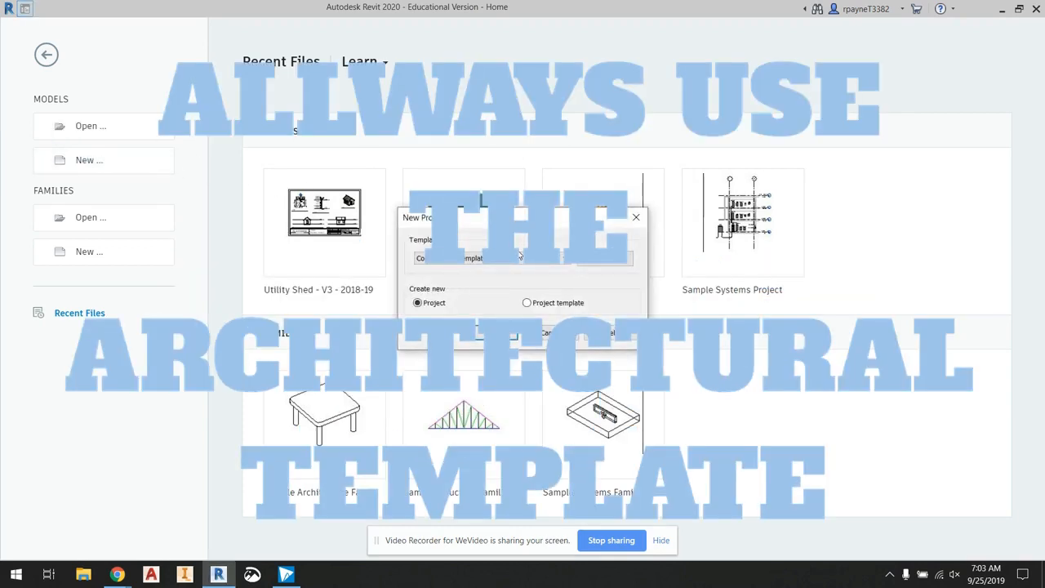
pyautogui.click(517, 259)
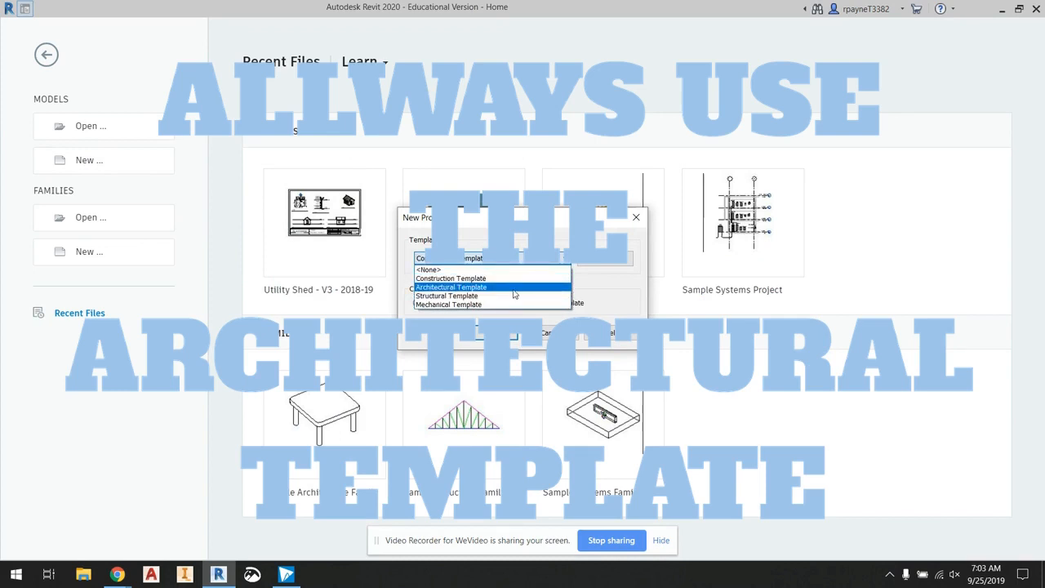
pyautogui.click(514, 287)
pyautogui.click(510, 261)
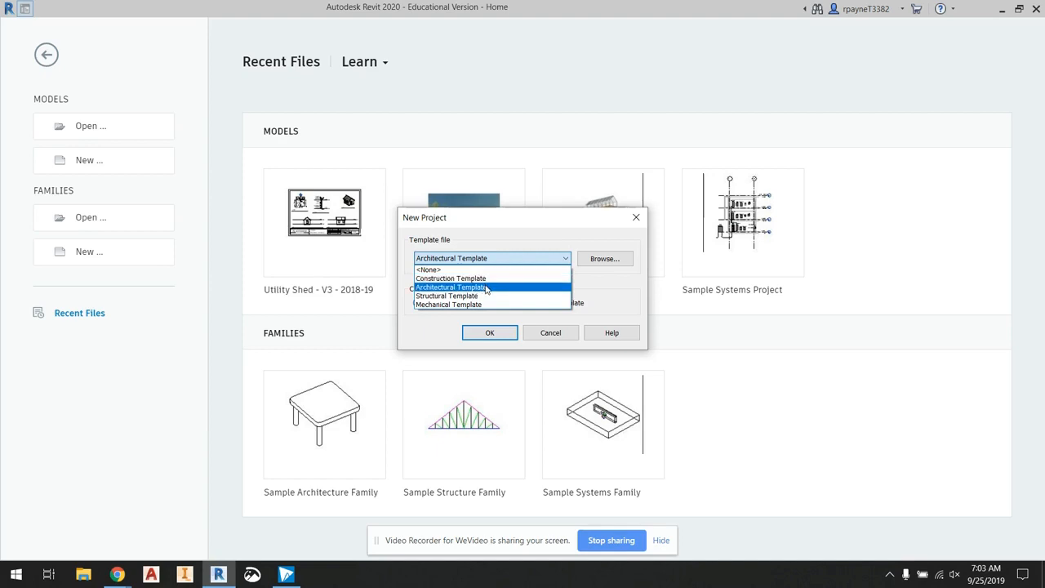
pyautogui.click(482, 288)
pyautogui.click(487, 333)
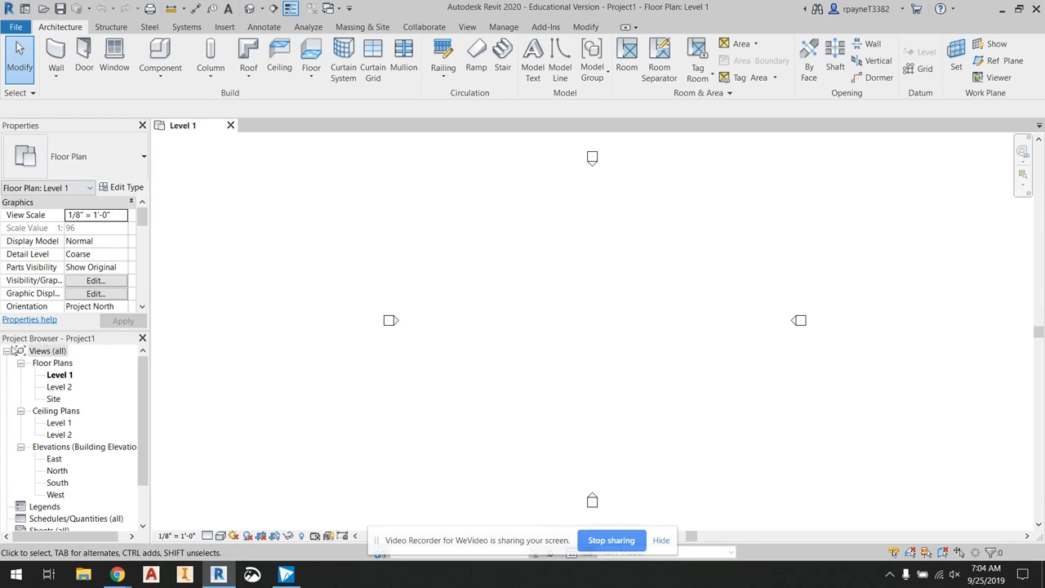
# Step: Close the Properties palette and the Project Browser, and display both again
pyautogui.click(142, 125)
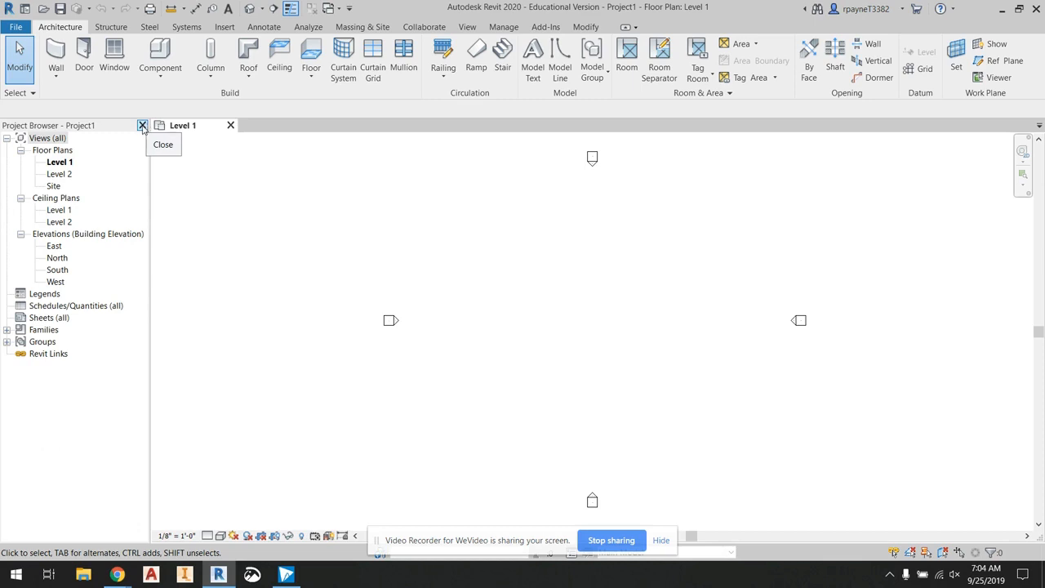
pyautogui.click(142, 126)
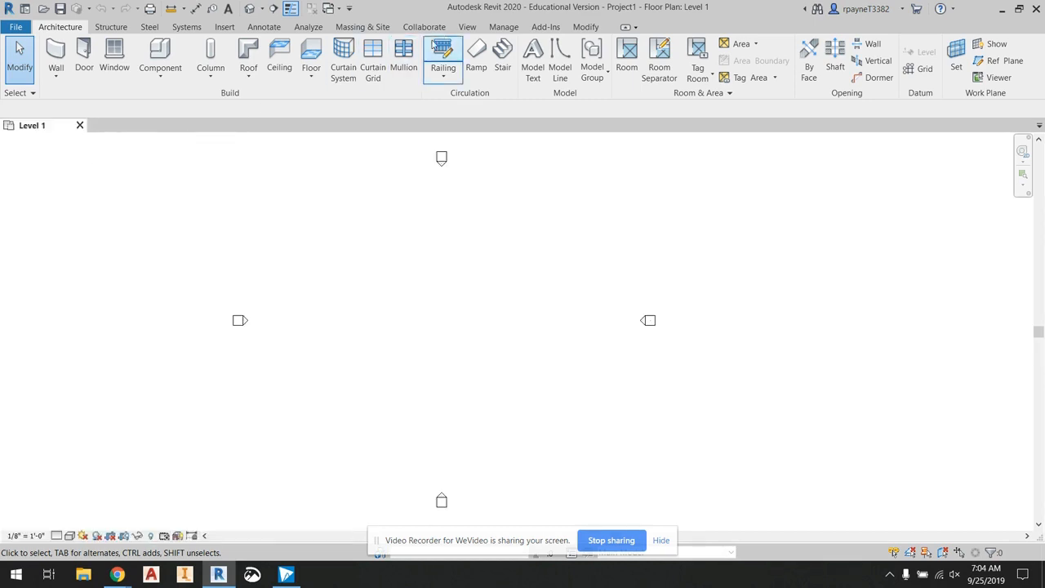
pyautogui.click(468, 29)
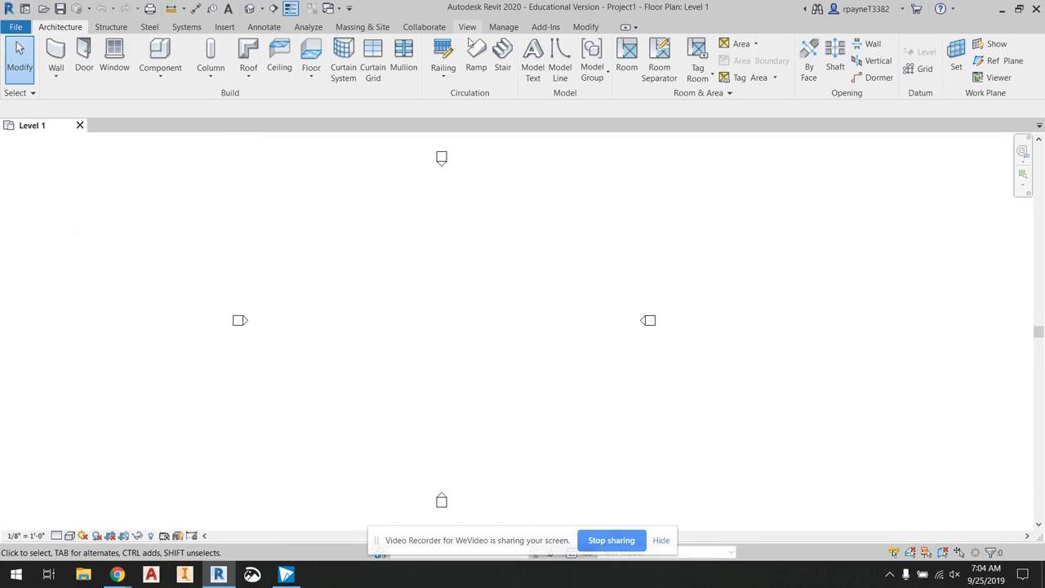
pyautogui.click(1001, 78)
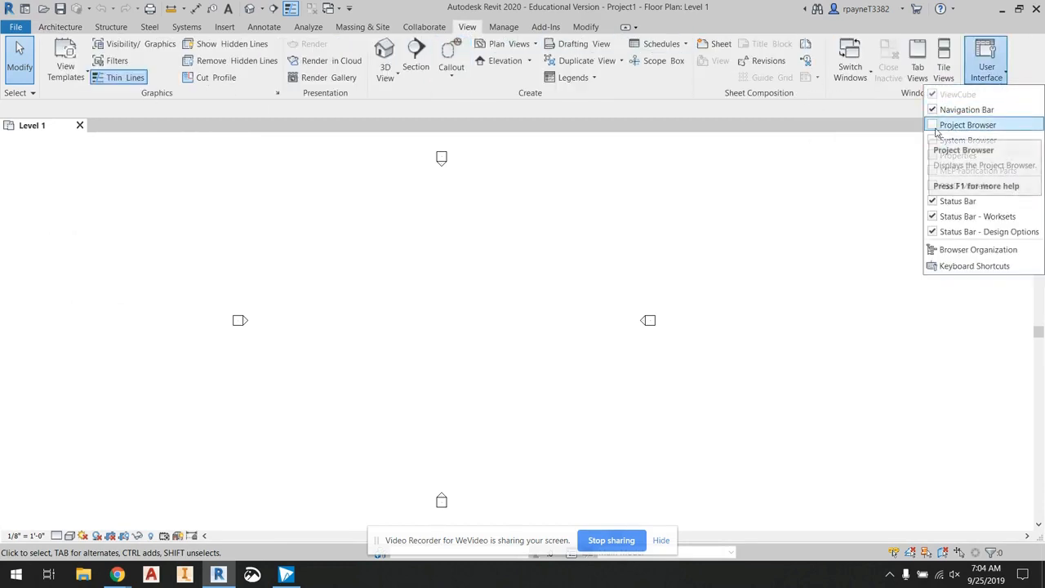
pyautogui.click(948, 126)
pyautogui.click(980, 72)
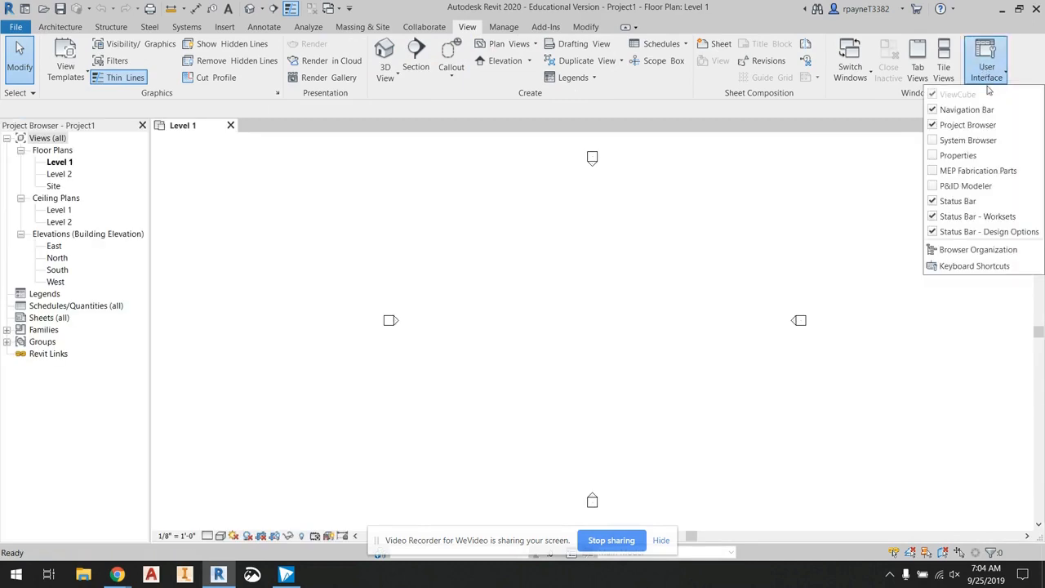
pyautogui.click(940, 154)
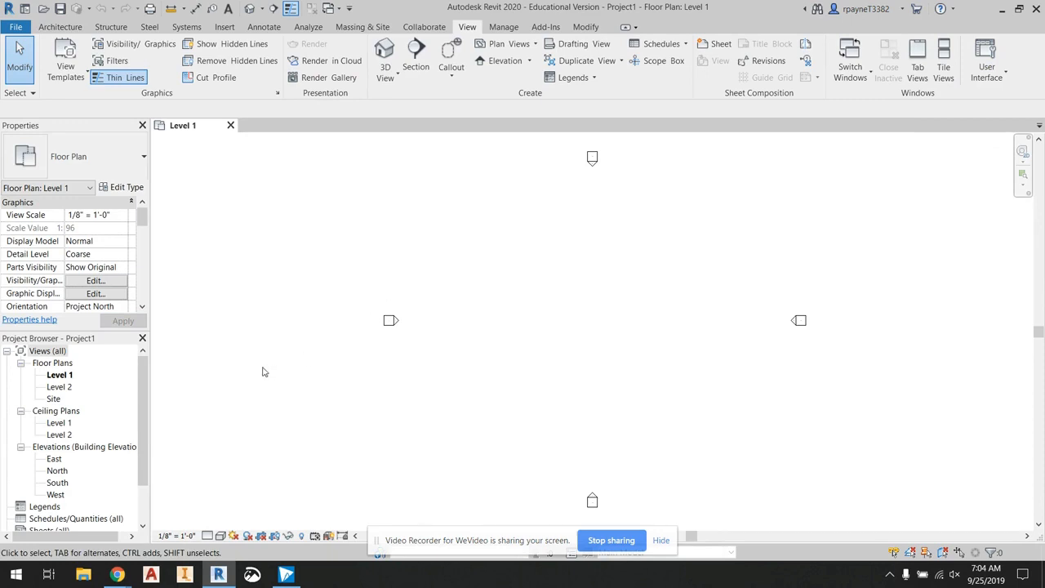
# Step: Rename the Level 1 floor plan to FIRST FLOOR, renaming the corresponding level and views as well
pyautogui.rightClick(62, 377)
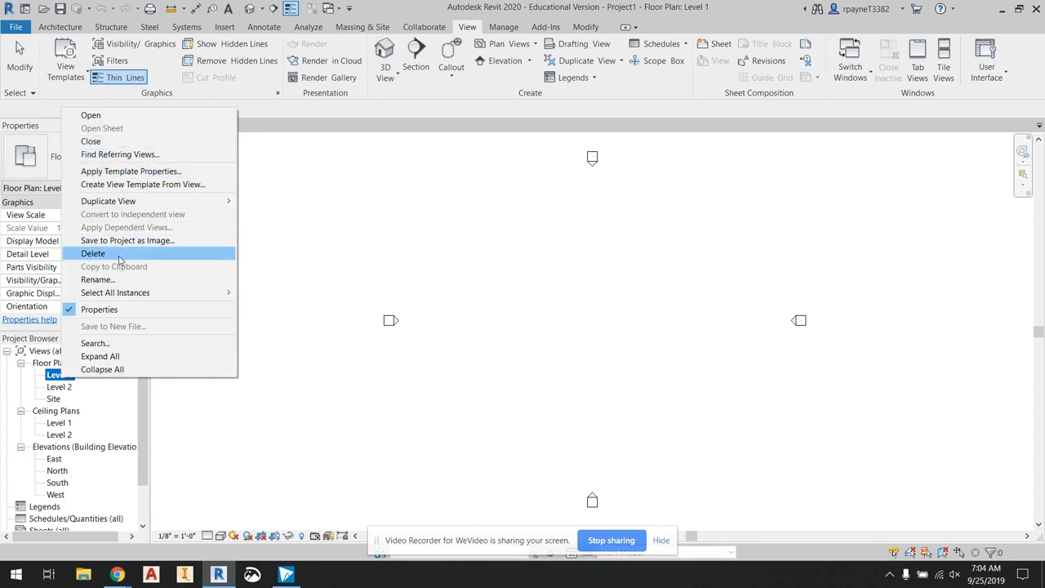
pyautogui.click(116, 281)
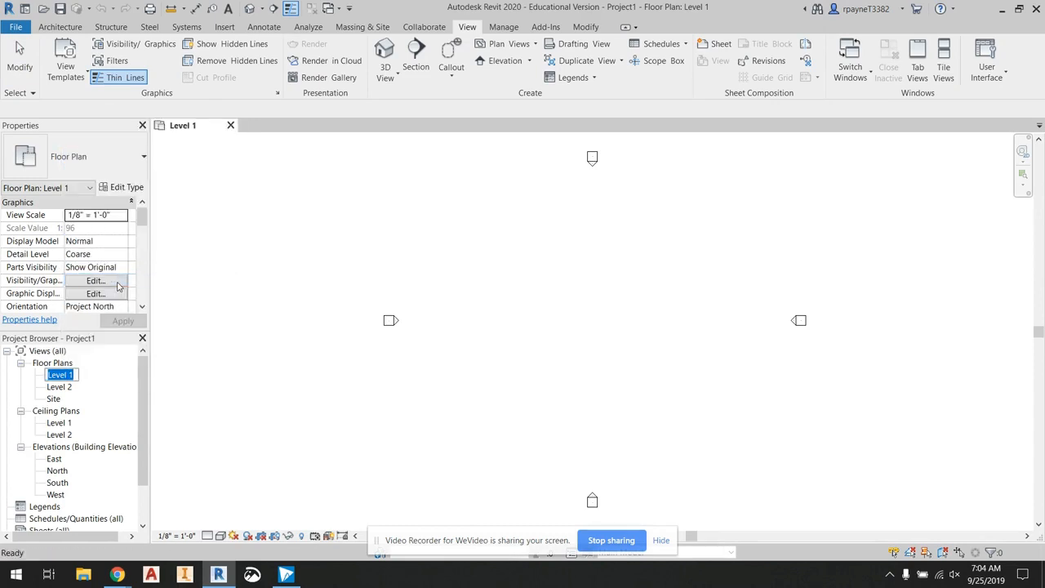
pyautogui.write('FLOOR')
pyautogui.press('BackSpace')
pyautogui.press('BackSpace')
pyautogui.press('BackSpace')
pyautogui.press('BackSpace')
pyautogui.press('BackSpace')
pyautogui.write('FIRST FLOOR')
pyautogui.press('Return')
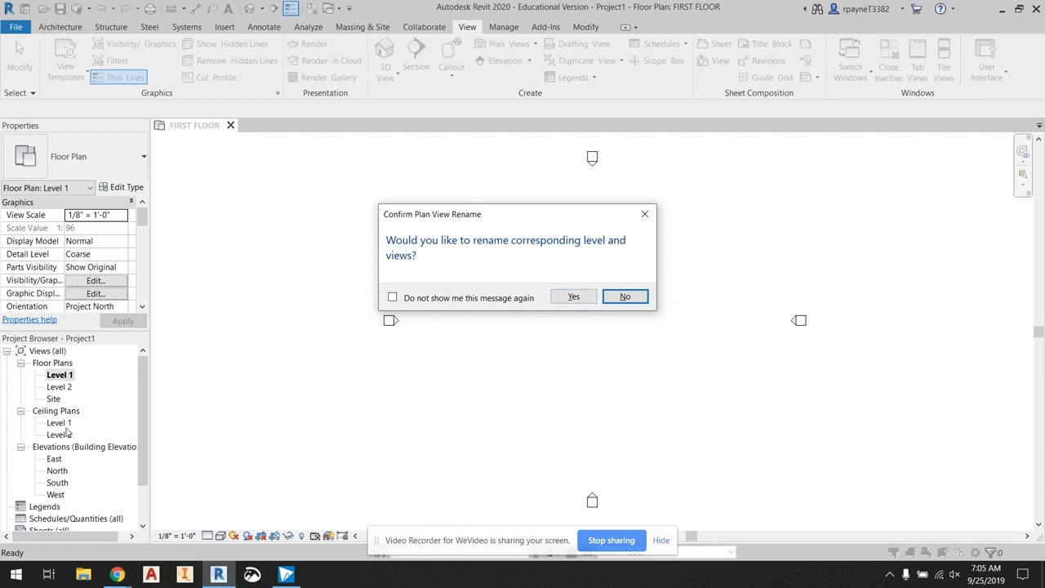
pyautogui.click(560, 298)
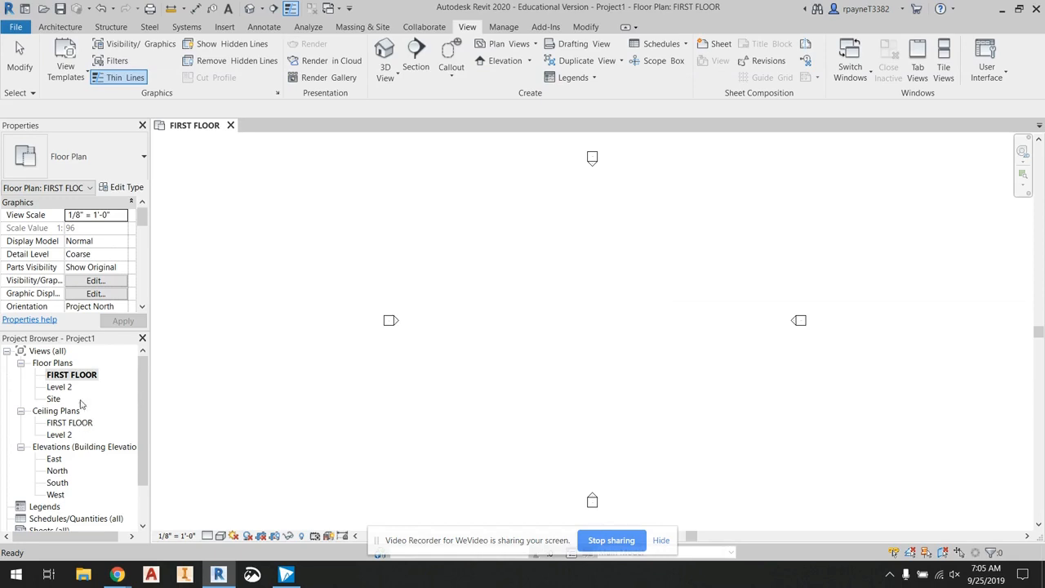
# Step: Rename the Level 2 floor plan to CEILING, renaming the corresponding level and views as well
pyautogui.rightClick(65, 387)
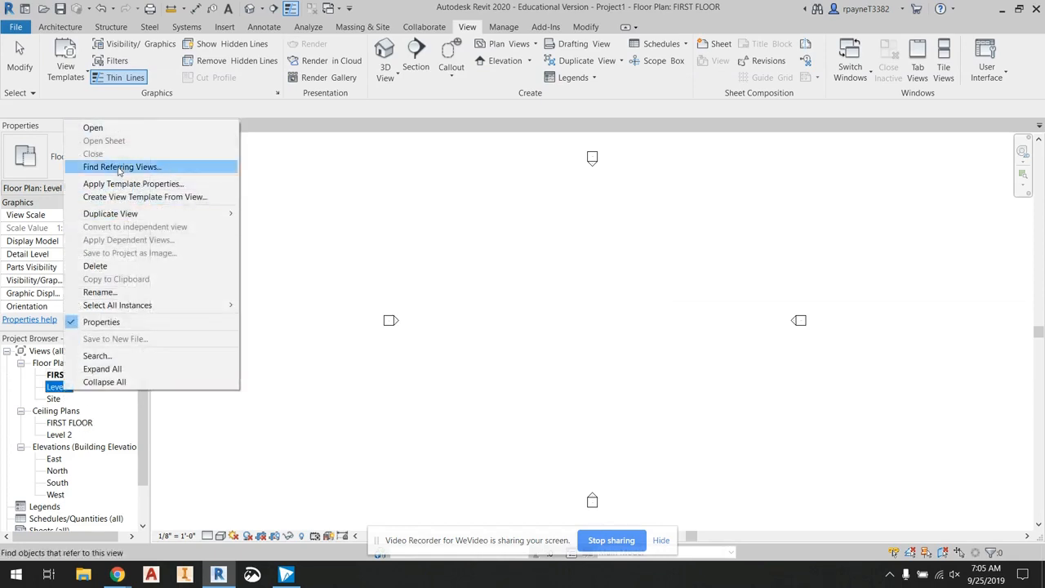
pyautogui.click(114, 292)
pyautogui.write('CEILING')
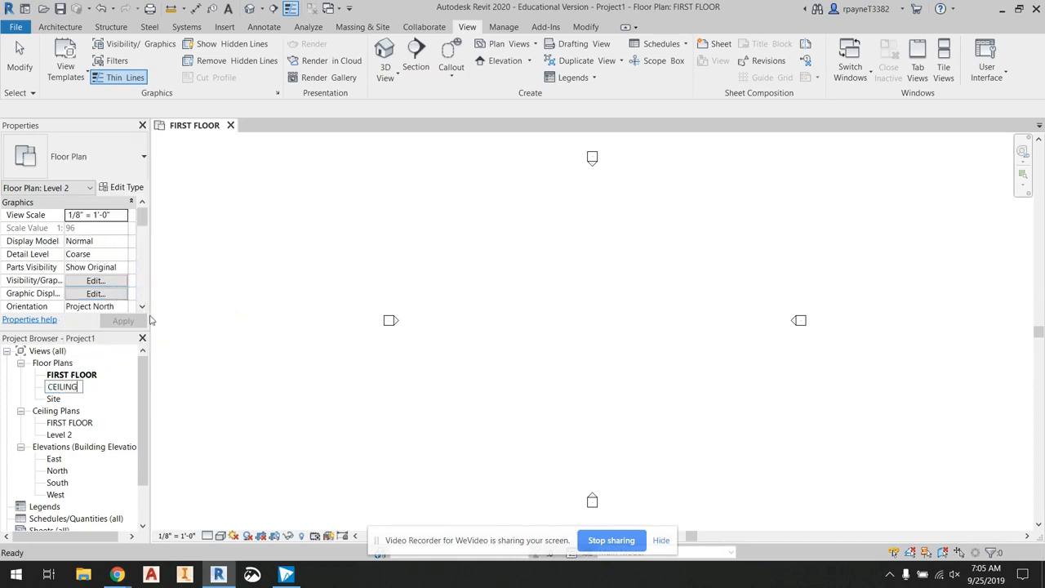
pyautogui.press('Return')
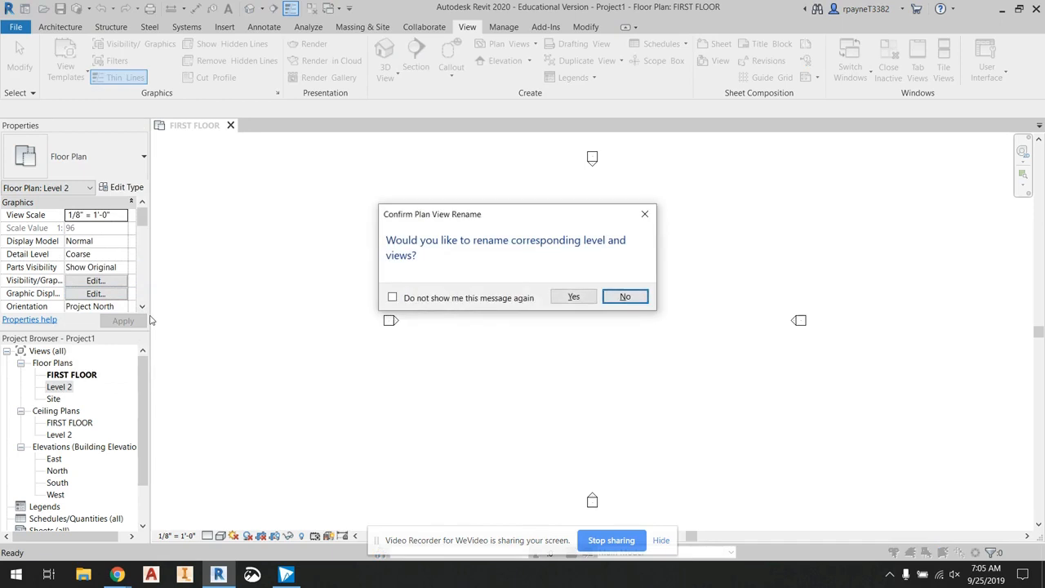
pyautogui.click(586, 301)
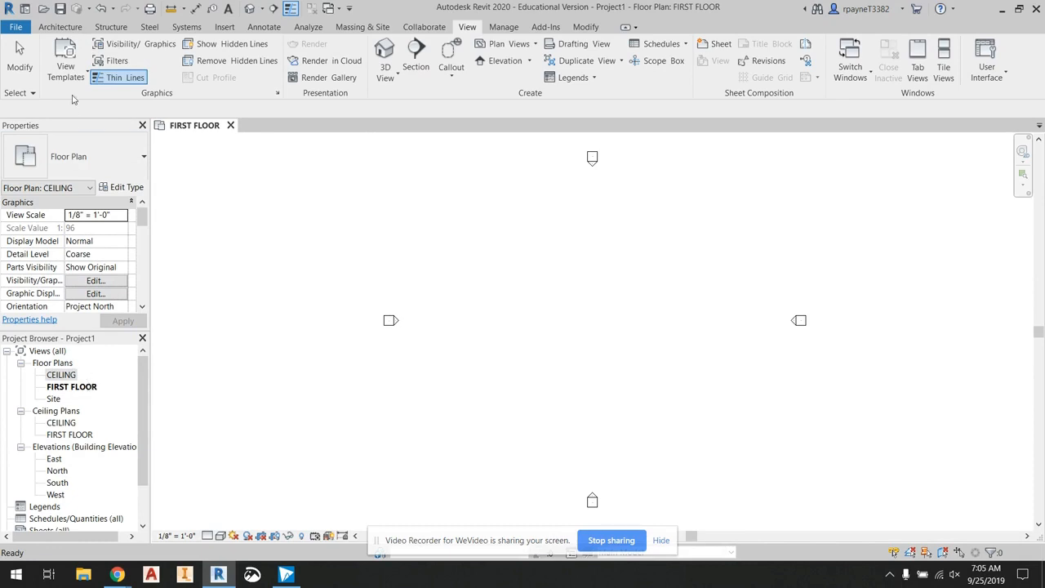
# Step: Start the architectural Wall tool and open the list of available basic wall types
pyautogui.click(59, 27)
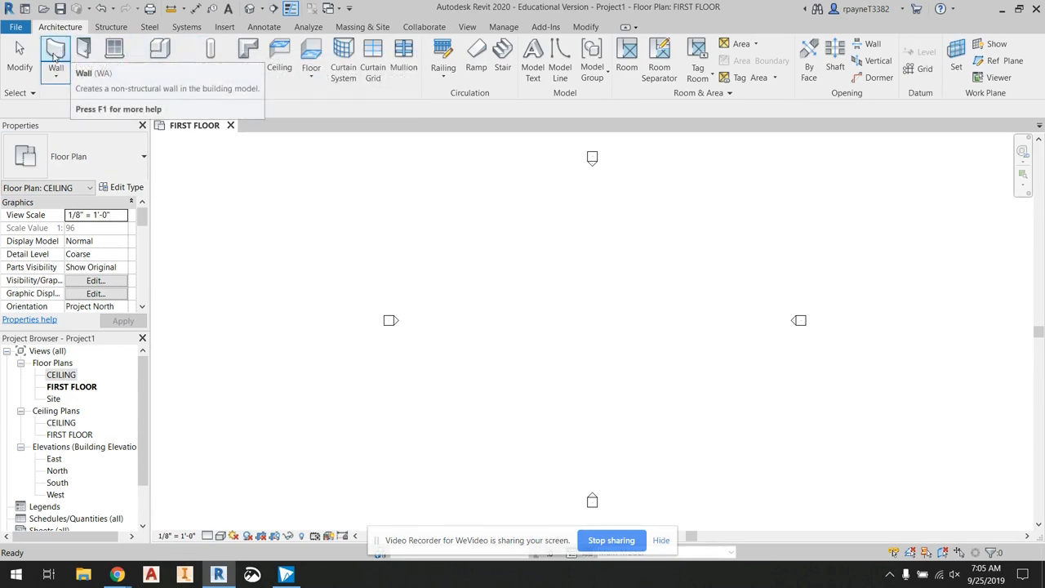
pyautogui.click(55, 54)
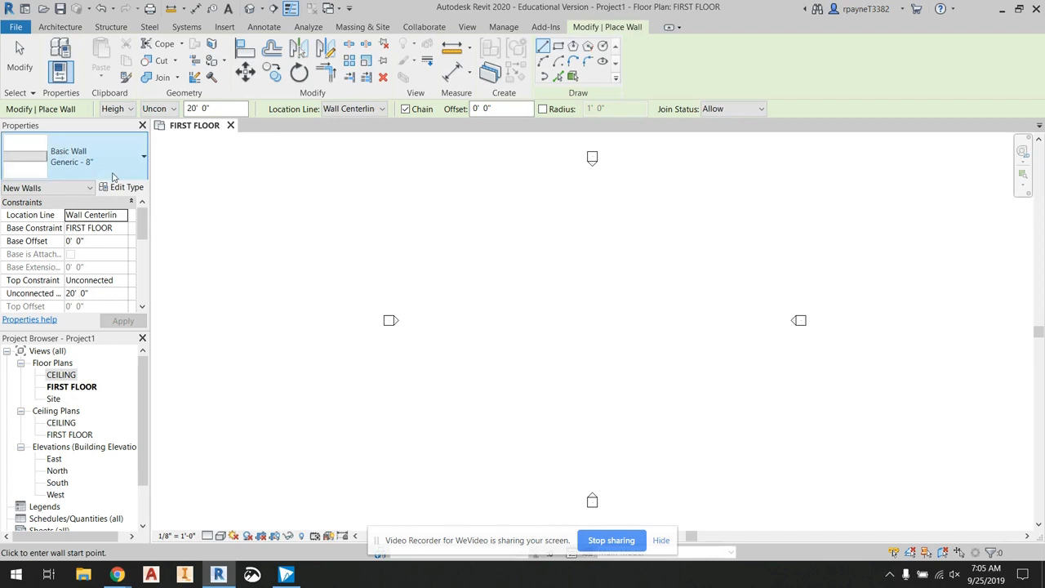
pyautogui.click(94, 175)
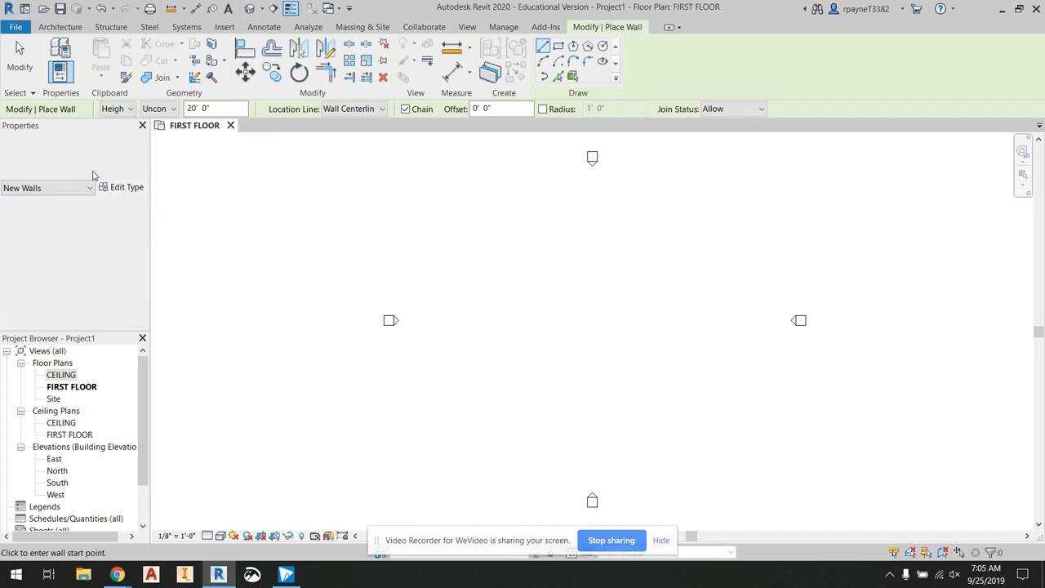
pyautogui.moveTo(177, 247)
pyautogui.mouseDown()
pyautogui.moveTo(175, 397)
pyautogui.moveTo(185, 247)
pyautogui.mouseUp()
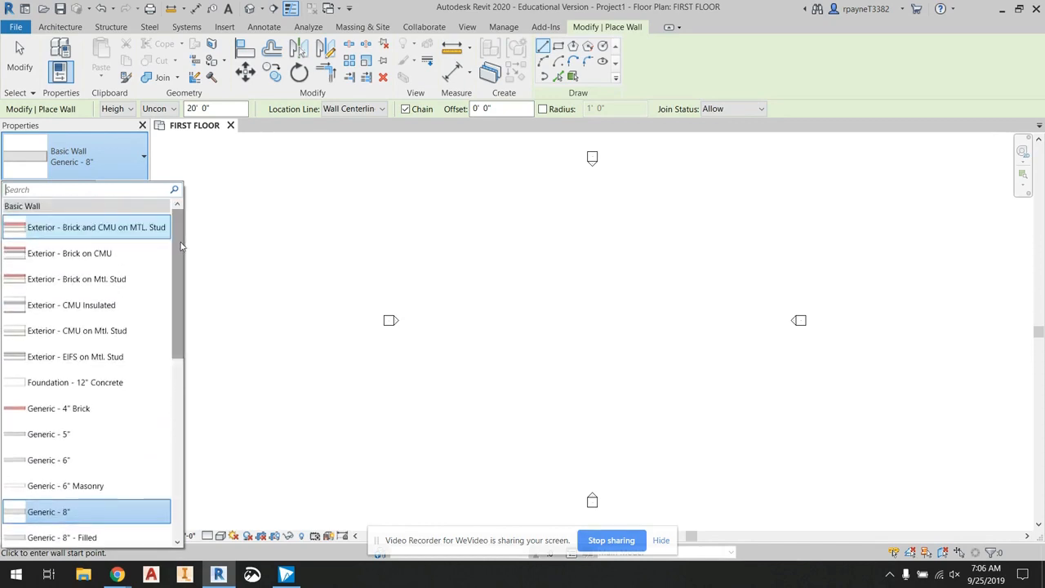
# Step: Switch to Google Chrome and open My Drive in Google Drive in a new tab
pyautogui.click(119, 576)
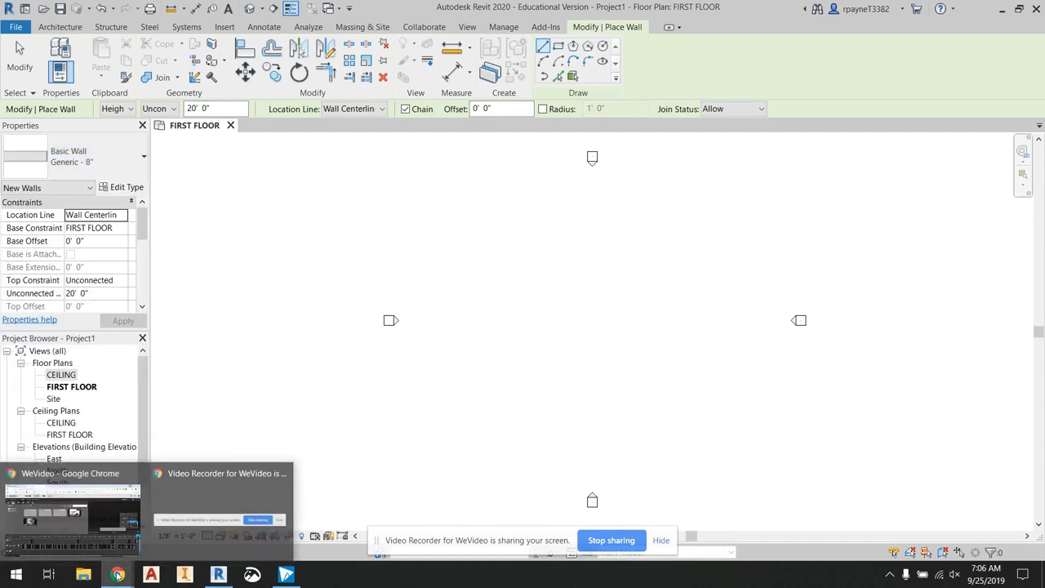
pyautogui.click(114, 521)
pyautogui.click(346, 11)
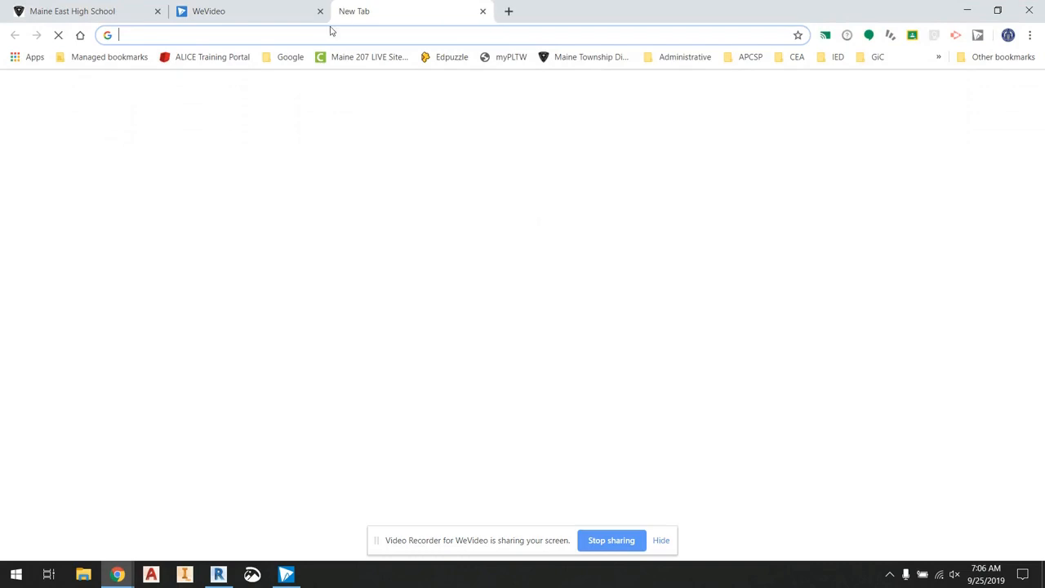
pyautogui.click(288, 56)
pyautogui.click(291, 140)
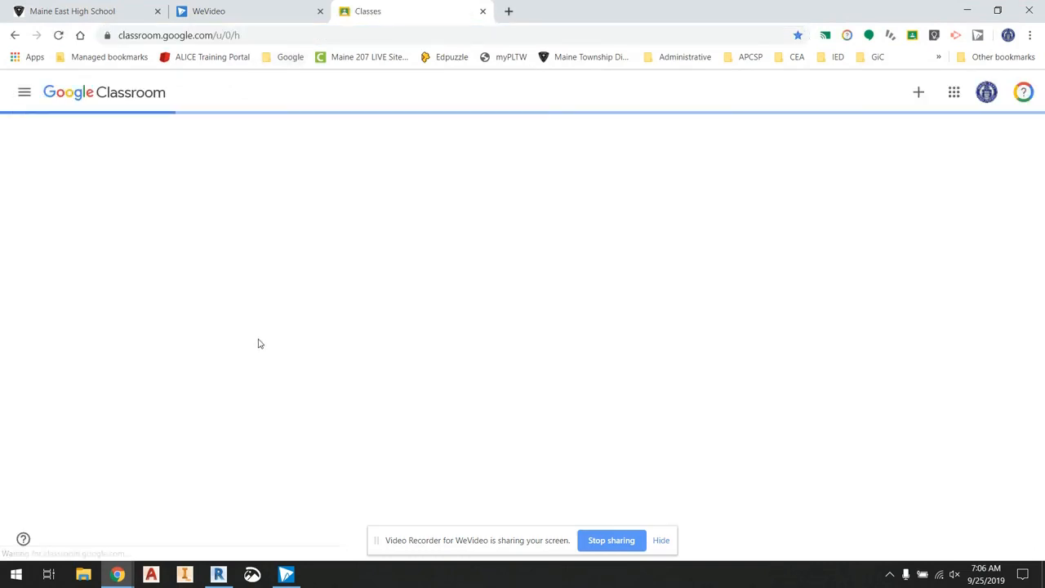
pyautogui.click(287, 57)
pyautogui.click(291, 95)
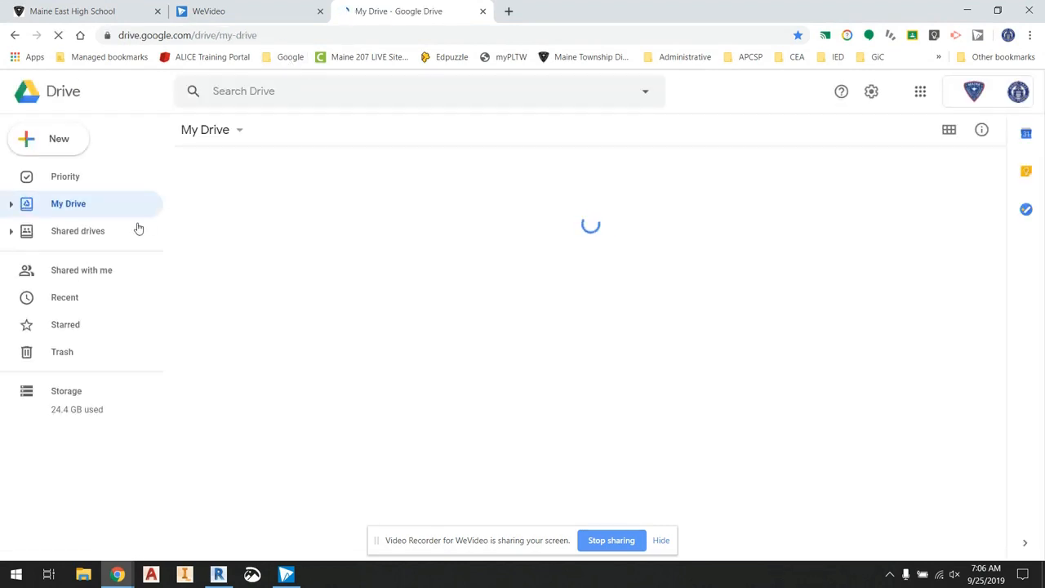
# Step: Open "03 - Utility Shed Design Part 1" from the Unit 2.1 - Utility Shed Design folder in 08 - CEA and highlight the footprint criterion
pyautogui.doubleClick(240, 296)
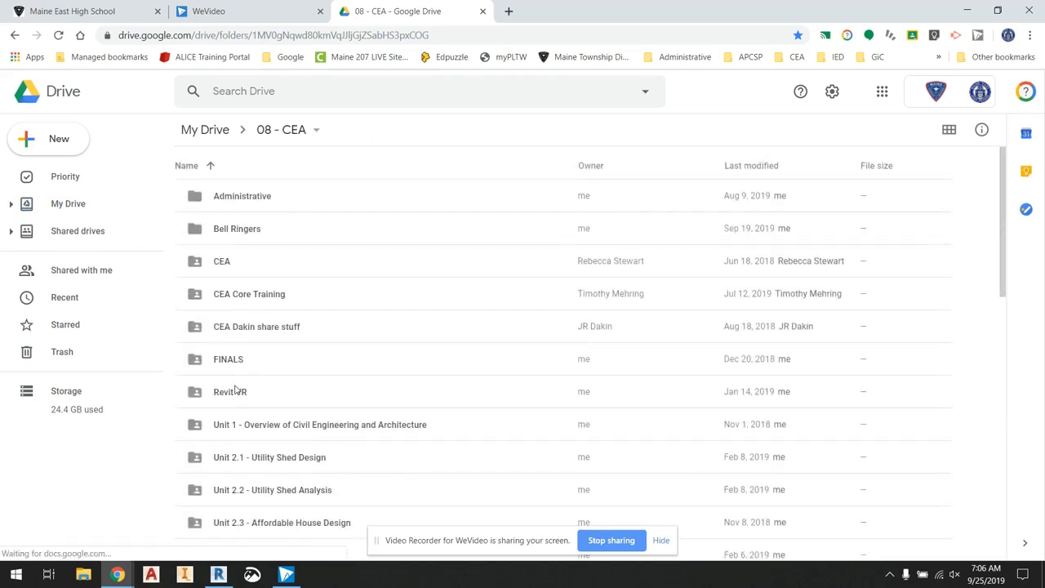
pyautogui.doubleClick(242, 459)
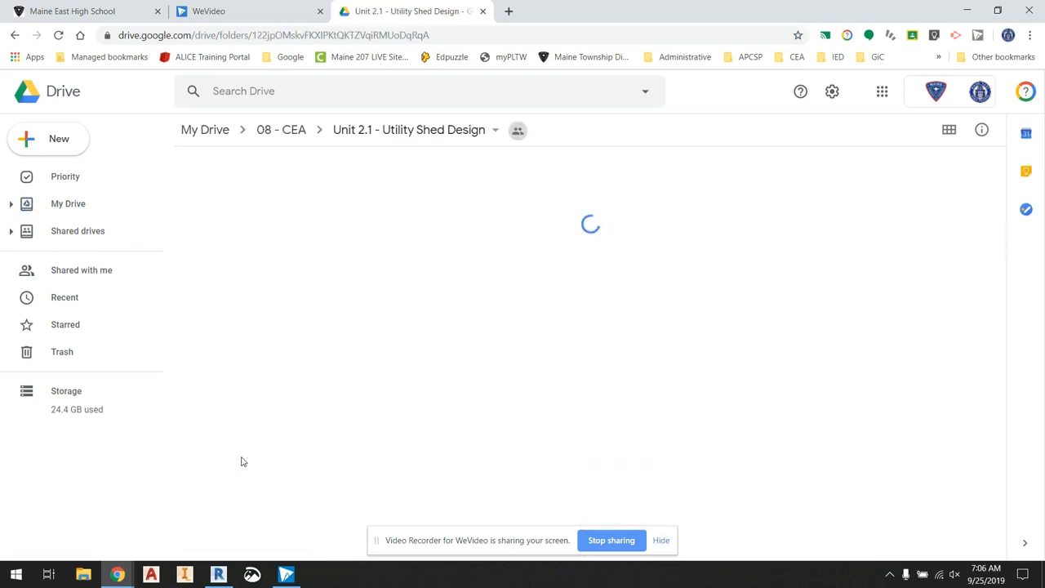
pyautogui.scroll(-2, 278, 458)
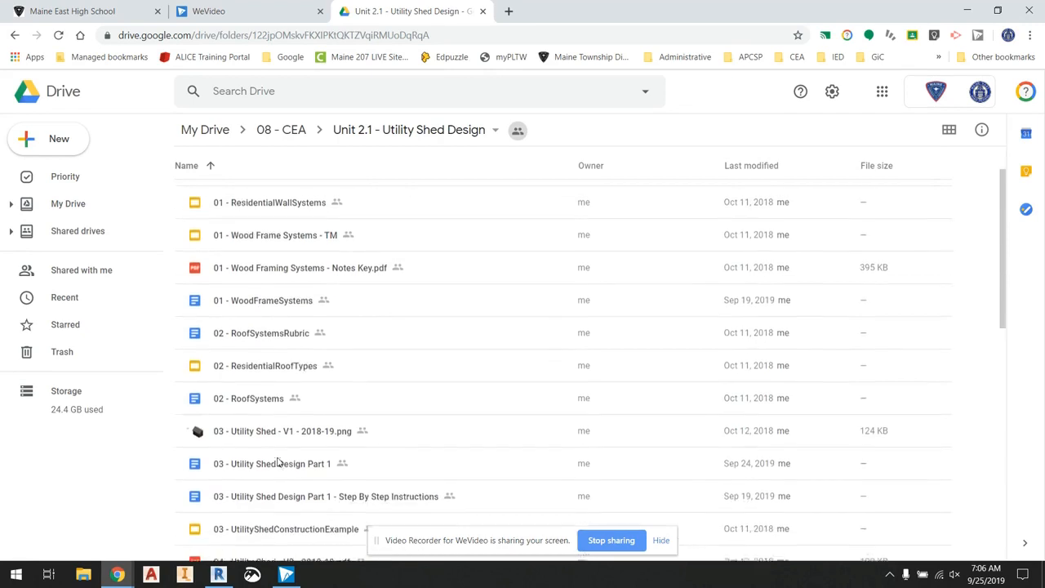
pyautogui.doubleClick(277, 454)
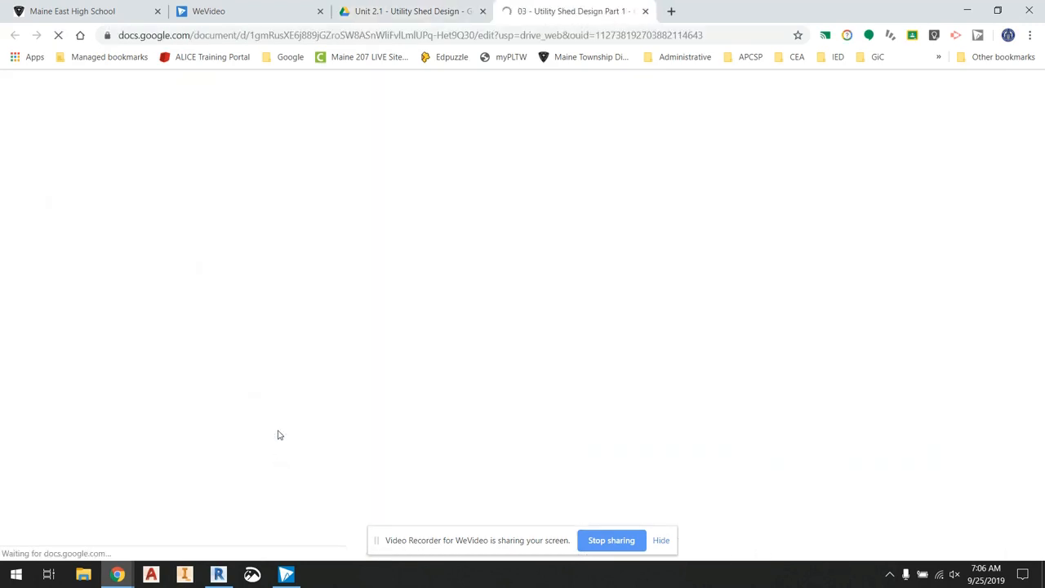
pyautogui.scroll(-2, 259, 357)
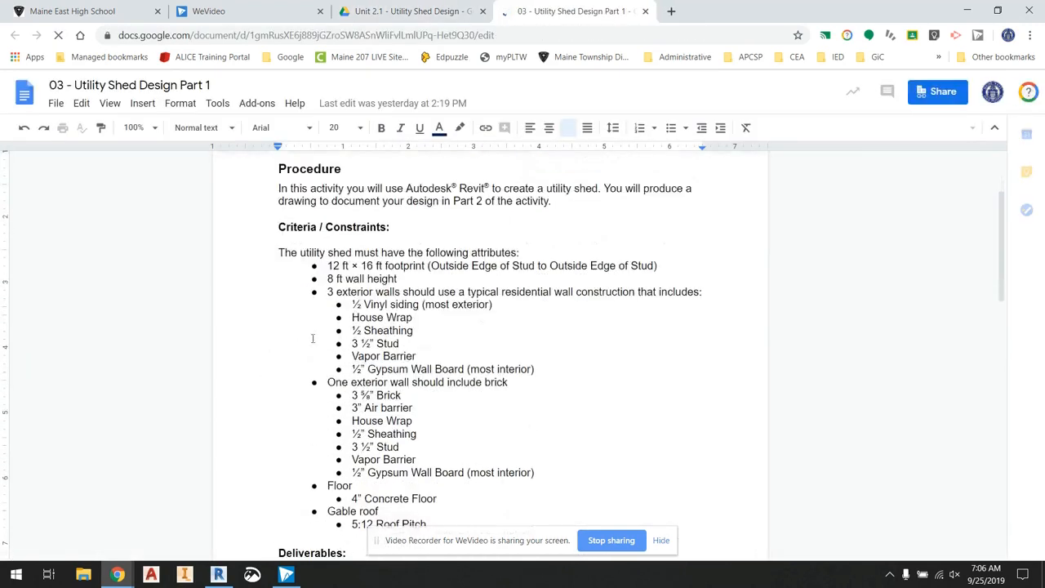
pyautogui.moveTo(329, 265); pyautogui.dragTo(471, 269)
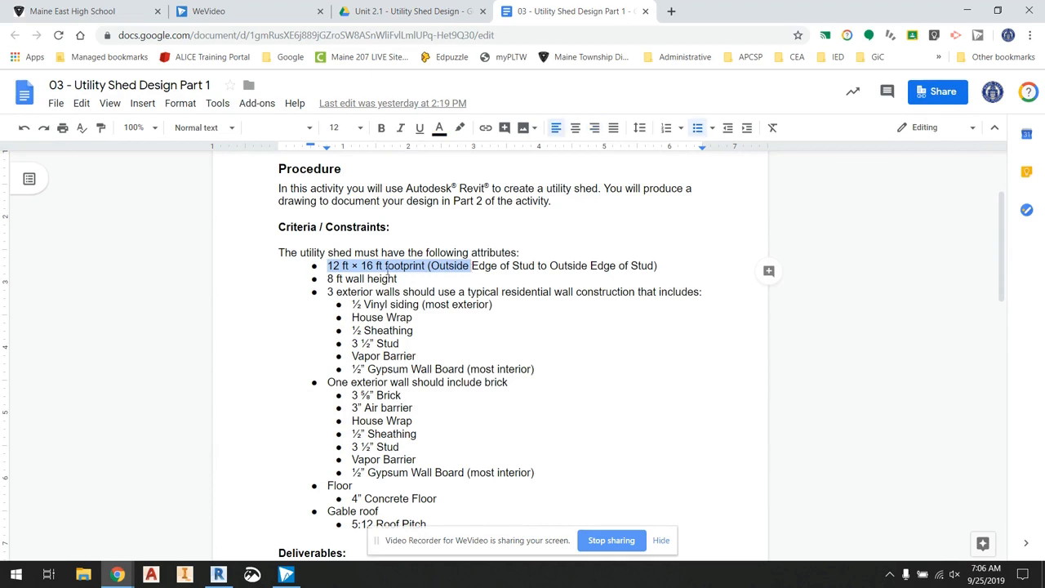
# Step: Examine the 8 ft wall height and the layer list for the three typical exterior walls in the criteria
pyautogui.moveTo(327, 278); pyautogui.dragTo(403, 279)
pyautogui.moveTo(328, 291); pyautogui.dragTo(415, 341)
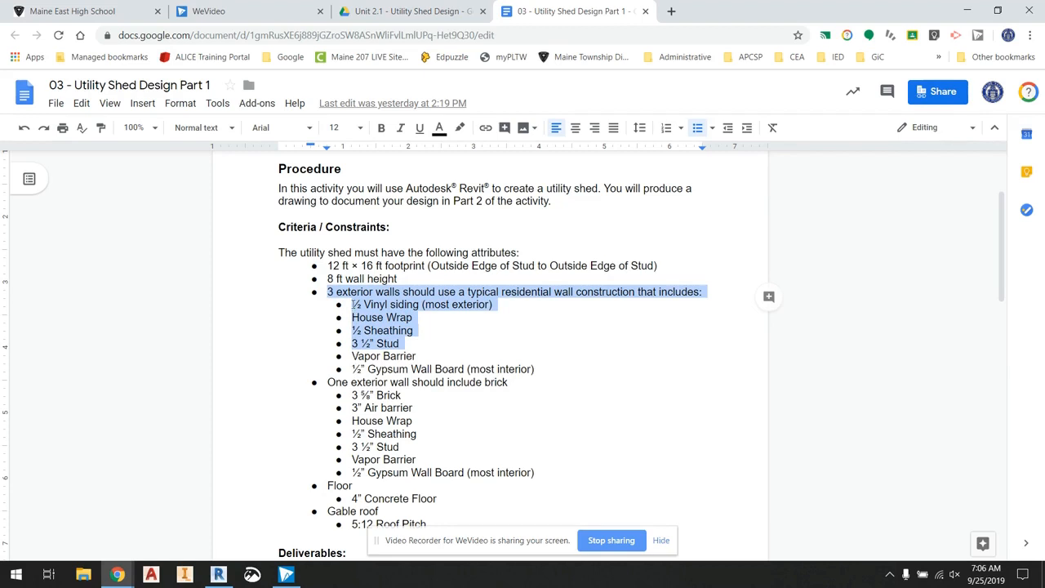
pyautogui.click(353, 304)
pyautogui.moveTo(353, 304); pyautogui.dragTo(398, 344)
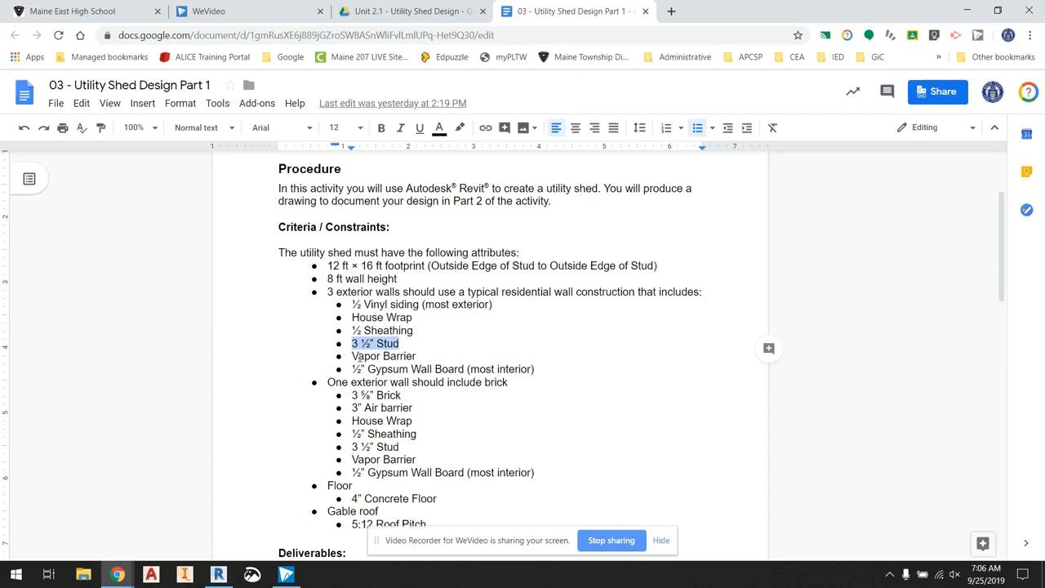
pyautogui.moveTo(353, 356); pyautogui.dragTo(409, 369)
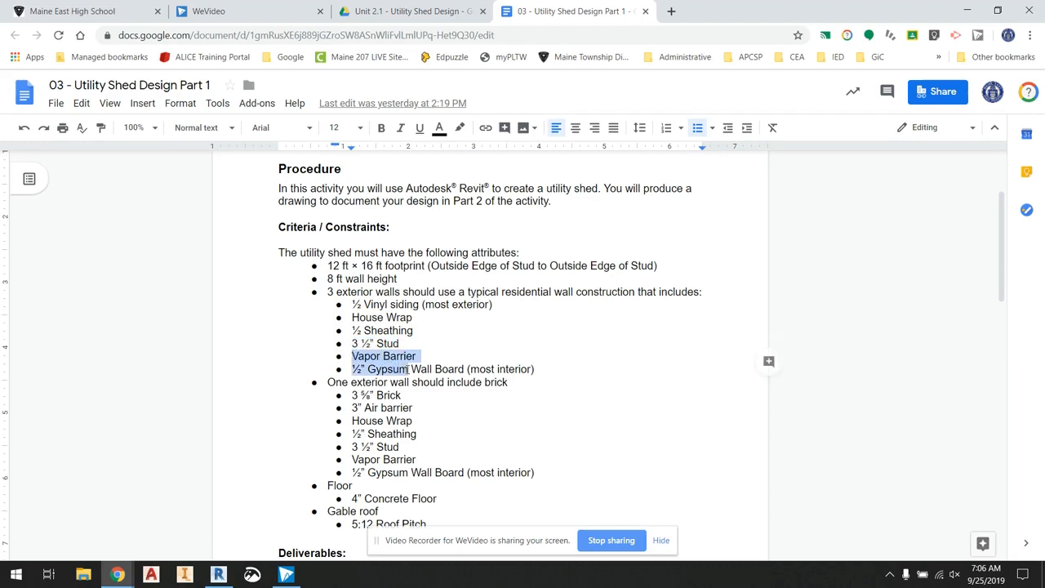
# Step: Switch back to Revit and choose the Exterior - EIFS on Mtl. Stud basic wall type for the new walls
pyautogui.click(217, 574)
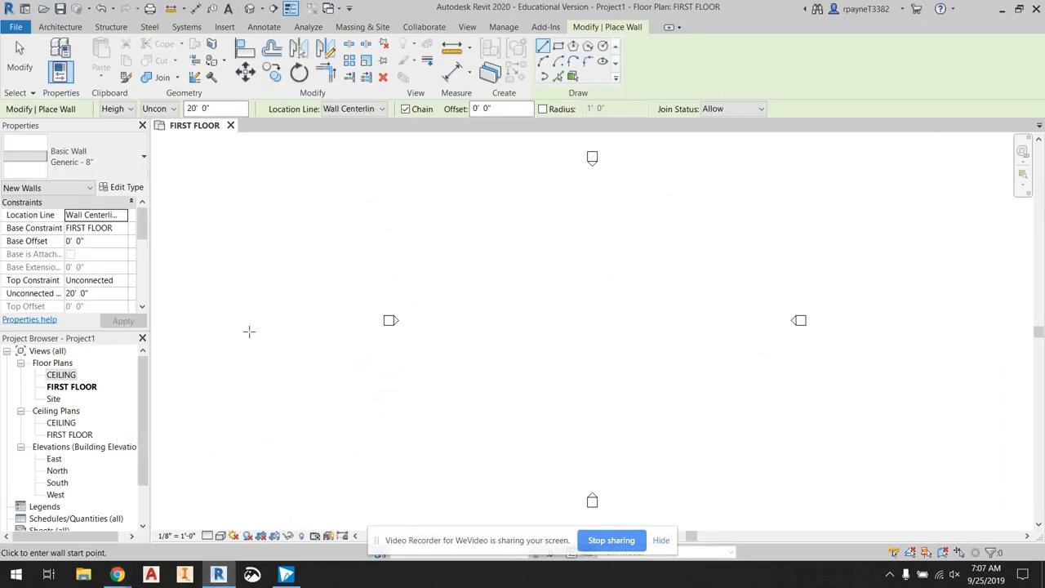
pyautogui.click(95, 167)
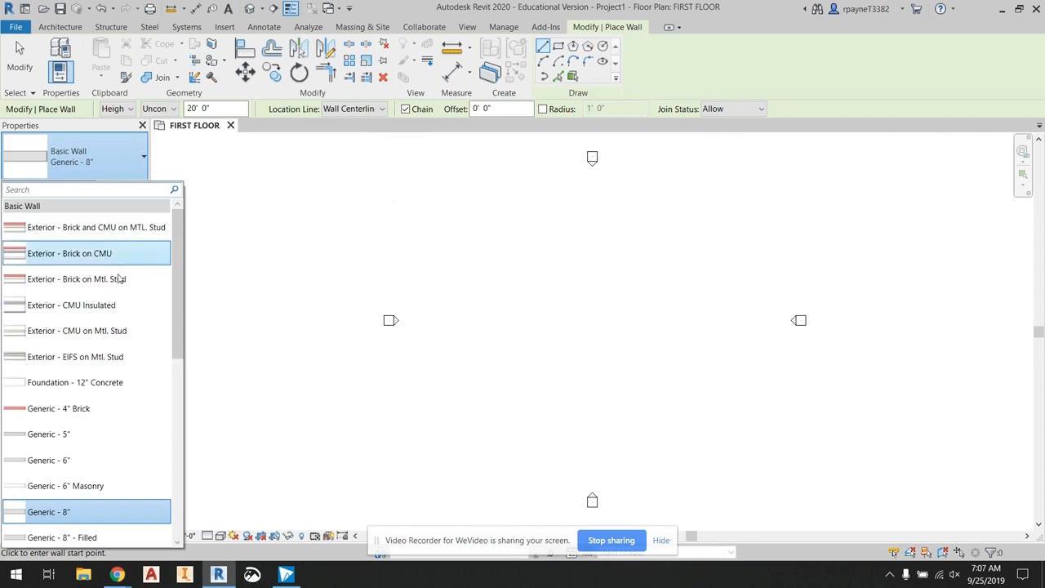
pyautogui.moveTo(129, 365)
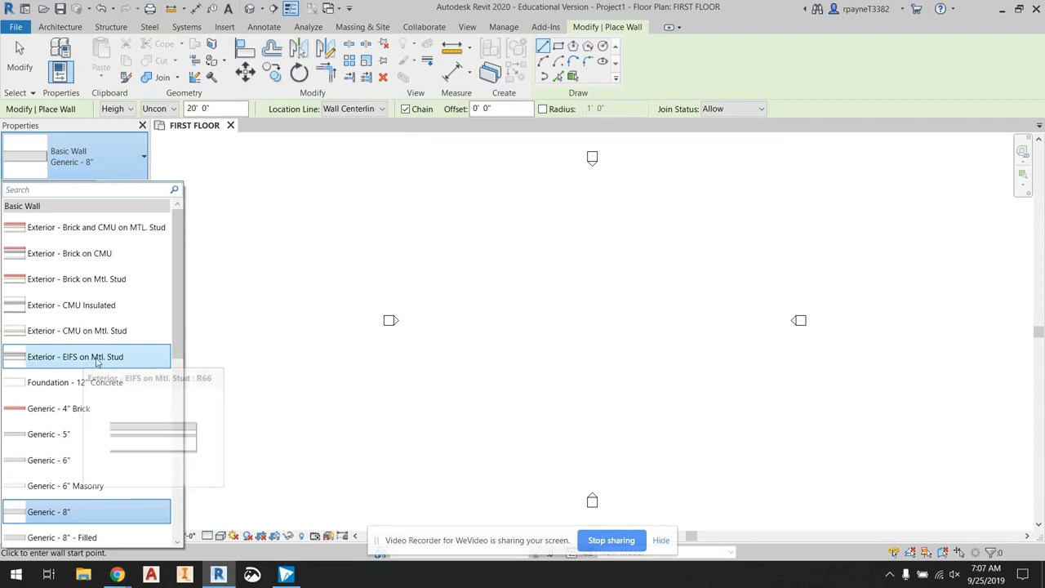
pyautogui.click(97, 360)
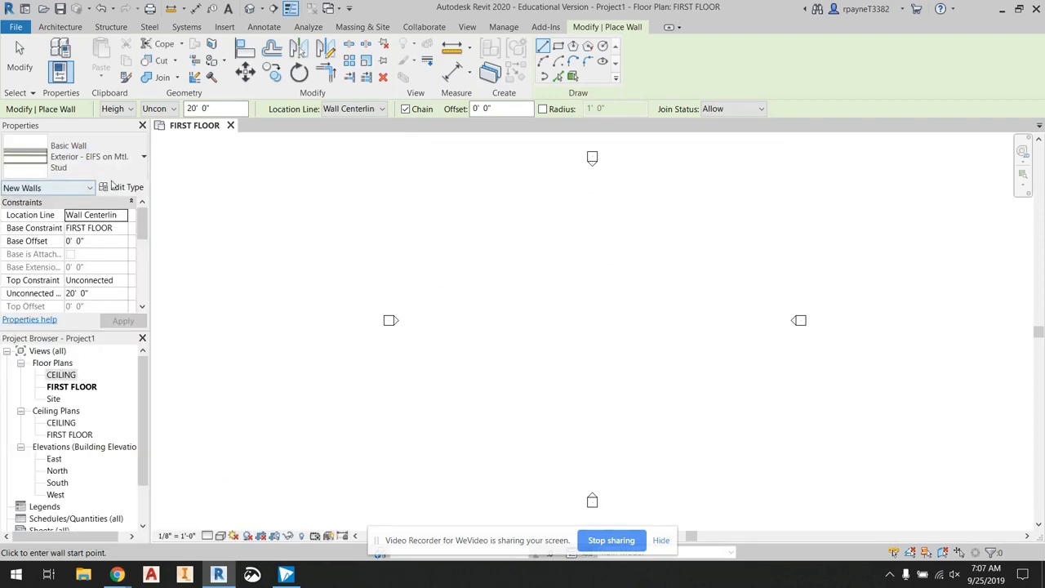
# Step: Duplicate the EIFS wall type under the name "Exterior - Siding on Wood Stud"
pyautogui.click(121, 187)
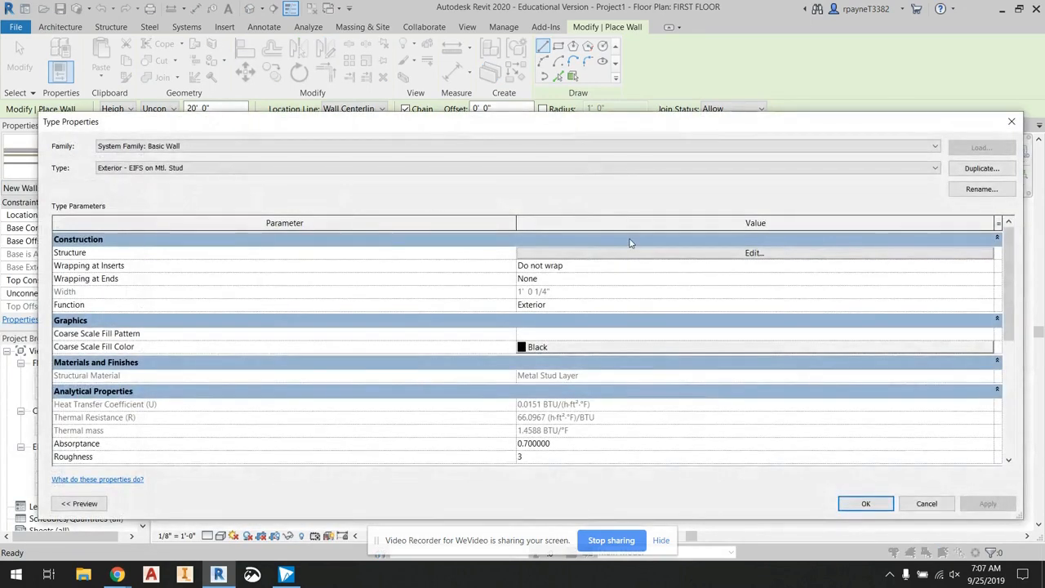
pyautogui.moveTo(636, 122); pyautogui.dragTo(631, 59)
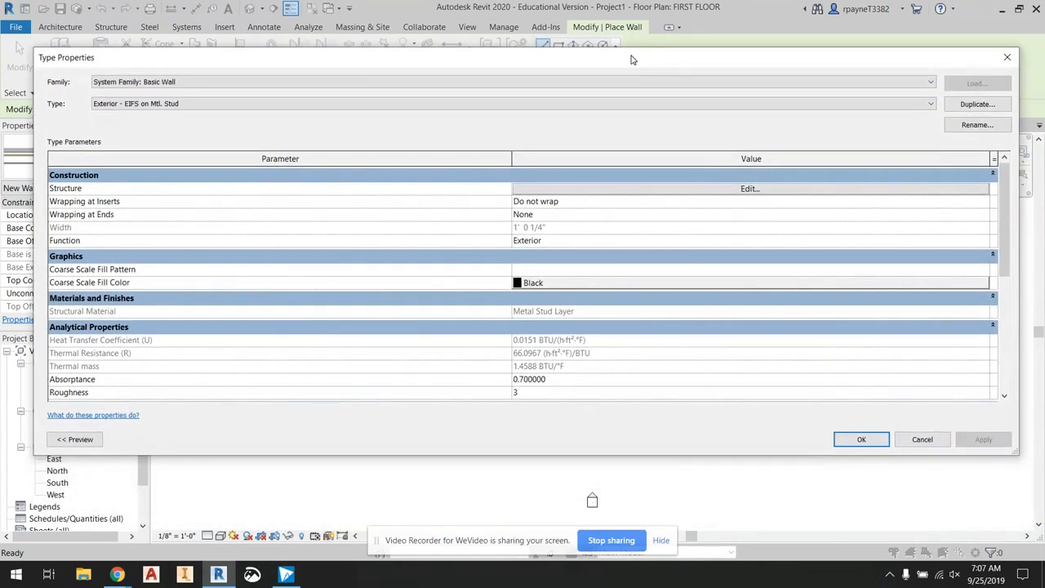
pyautogui.click(977, 103)
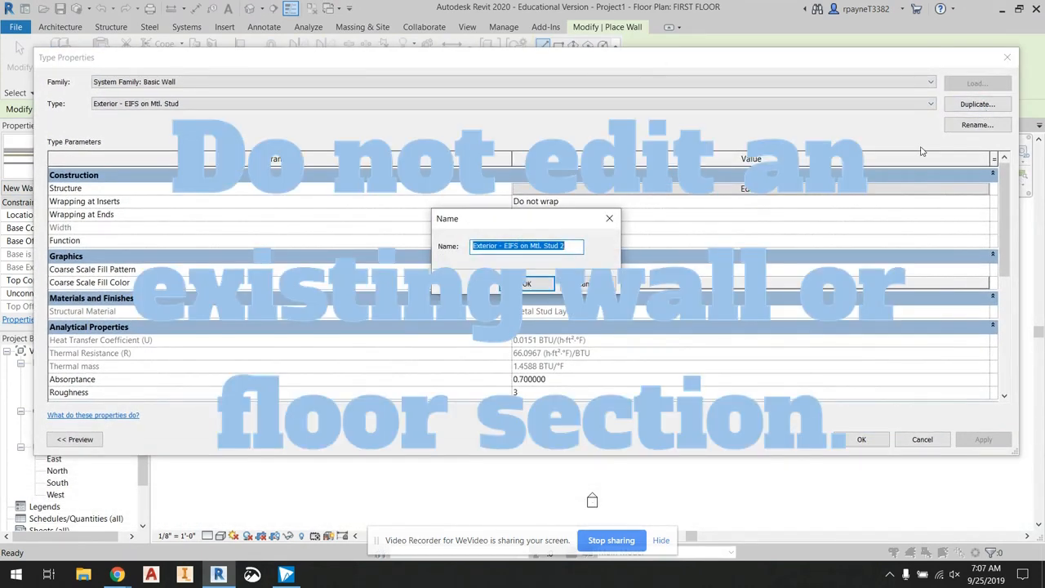
pyautogui.press('Right')
pyautogui.press('BackSpace')
pyautogui.press('BackSpace')
pyautogui.press('BackSpace')
pyautogui.press('BackSpace')
pyautogui.press('BackSpace')
pyautogui.press('BackSpace')
pyautogui.press('BackSpace')
pyautogui.press('BackSpace')
pyautogui.press('BackSpace')
pyautogui.press('BackSpace')
pyautogui.press('BackSpace')
pyautogui.press('BackSpace')
pyautogui.press('BackSpace')
pyautogui.press('BackSpace')
pyautogui.press('BackSpace')
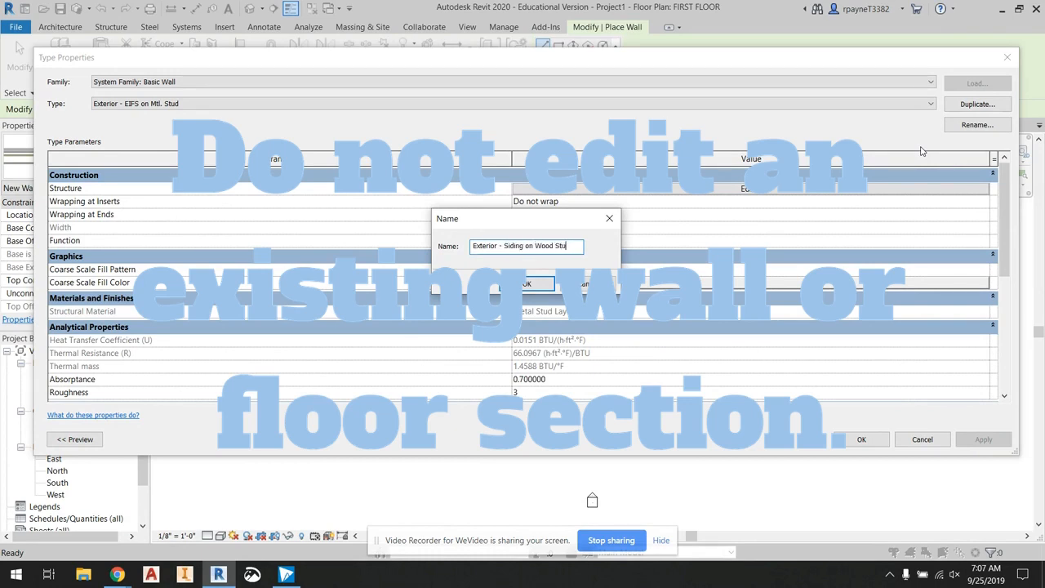
pyautogui.write('d')
pyautogui.press('Return')
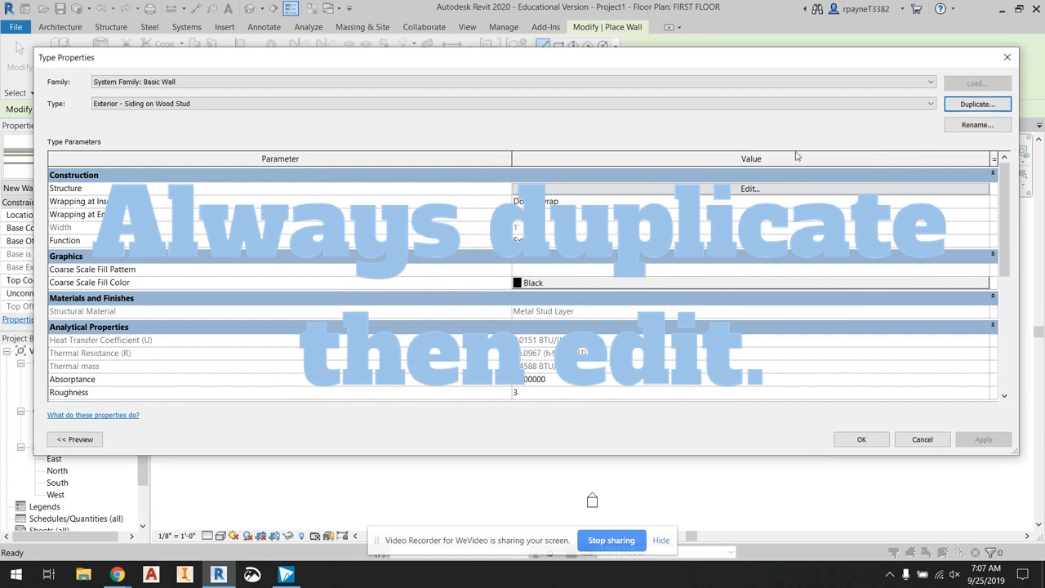
# Step: Open the new wall type's layer structure and bring up the material choices for the outermost Finish 1 layer
pyautogui.click(745, 189)
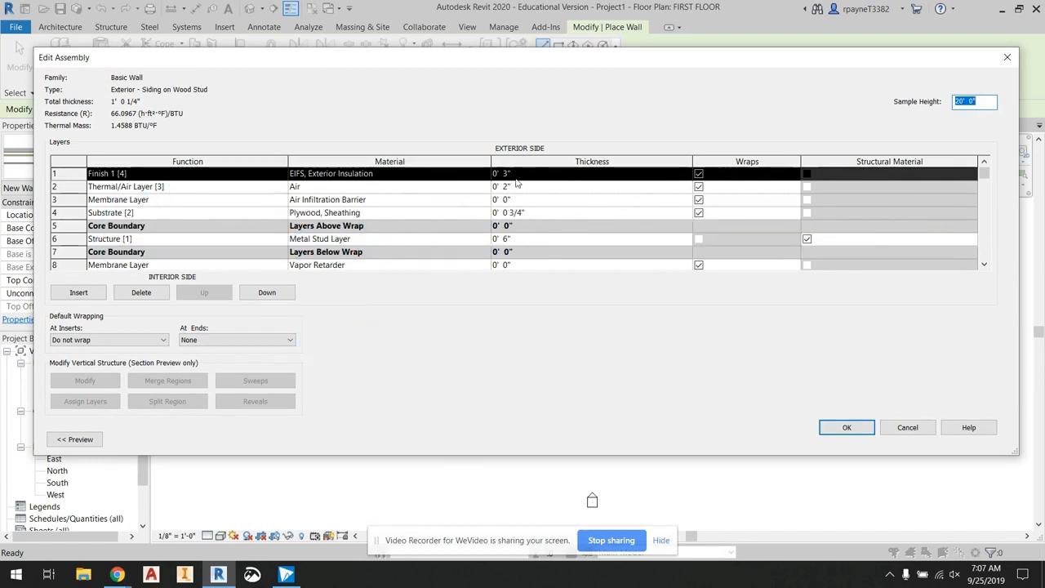
pyautogui.click(467, 174)
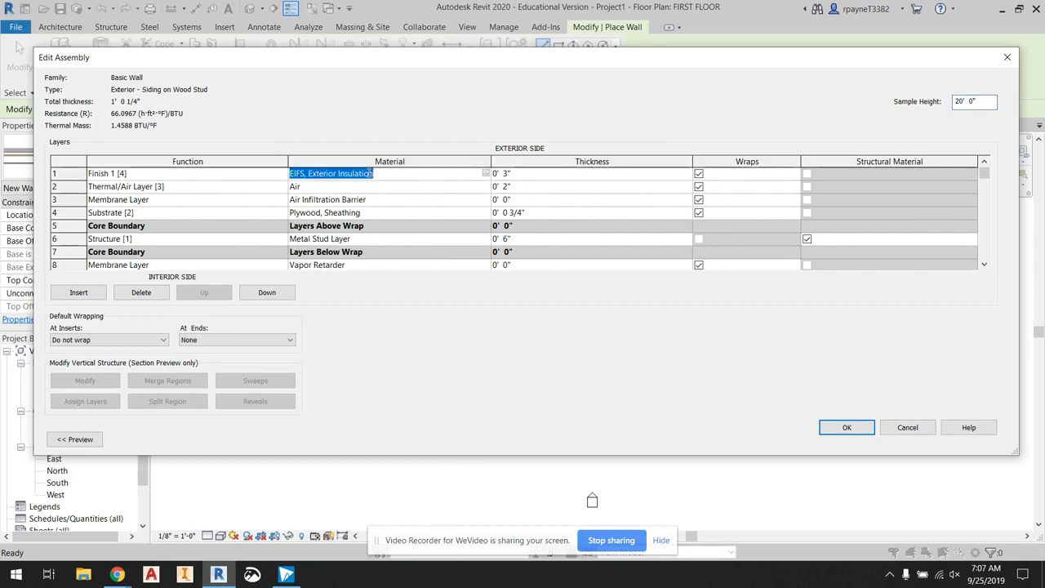
pyautogui.click(486, 174)
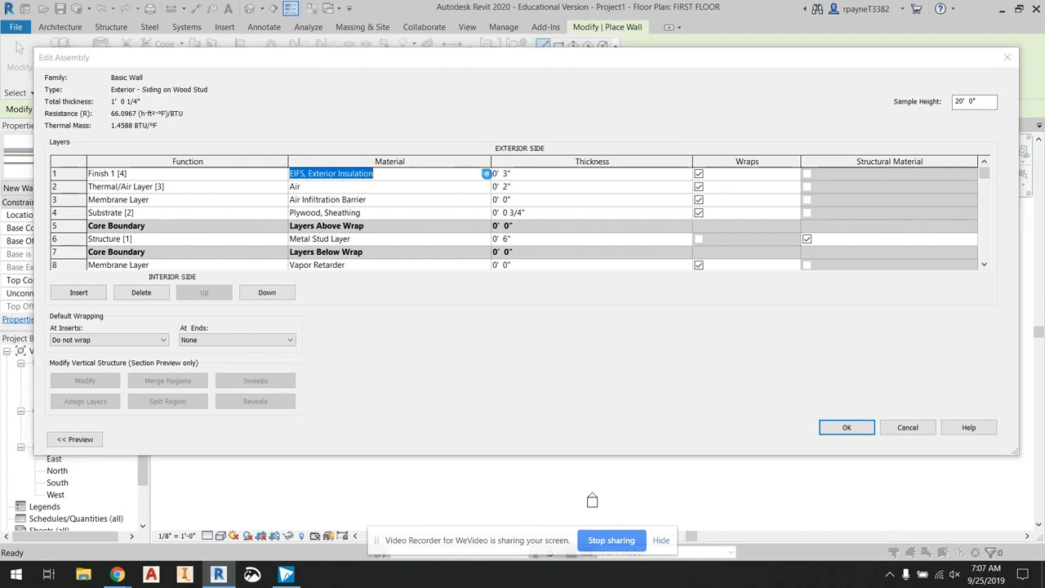
# Step: Create a new material named "Vinyl Siding" with the description 1/2" Vinyl Siding
pyautogui.moveTo(506, 100); pyautogui.dragTo(295, 89)
pyautogui.moveTo(446, 263); pyautogui.dragTo(443, 386)
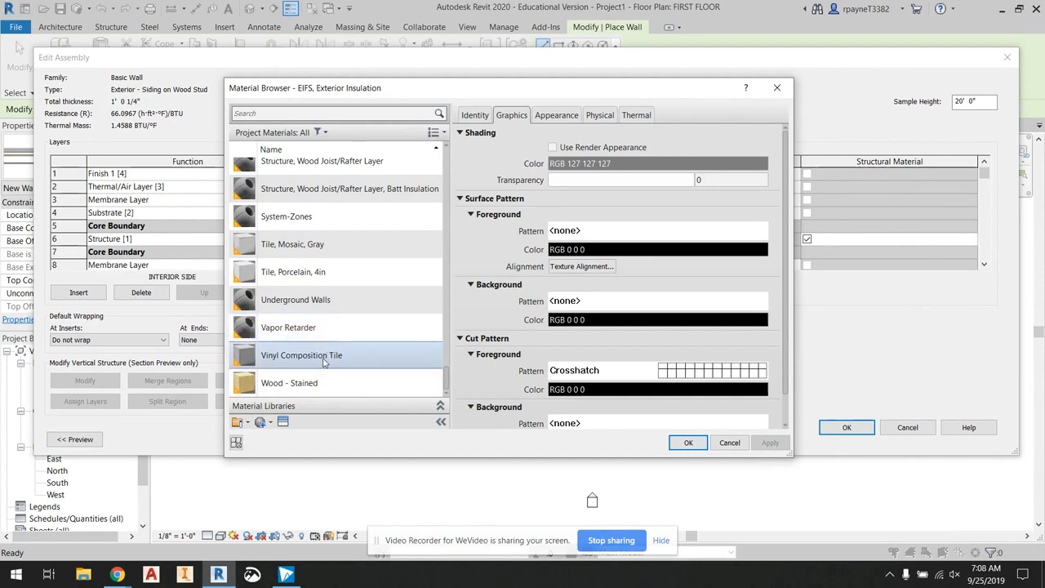
pyautogui.click(265, 426)
pyautogui.click(273, 435)
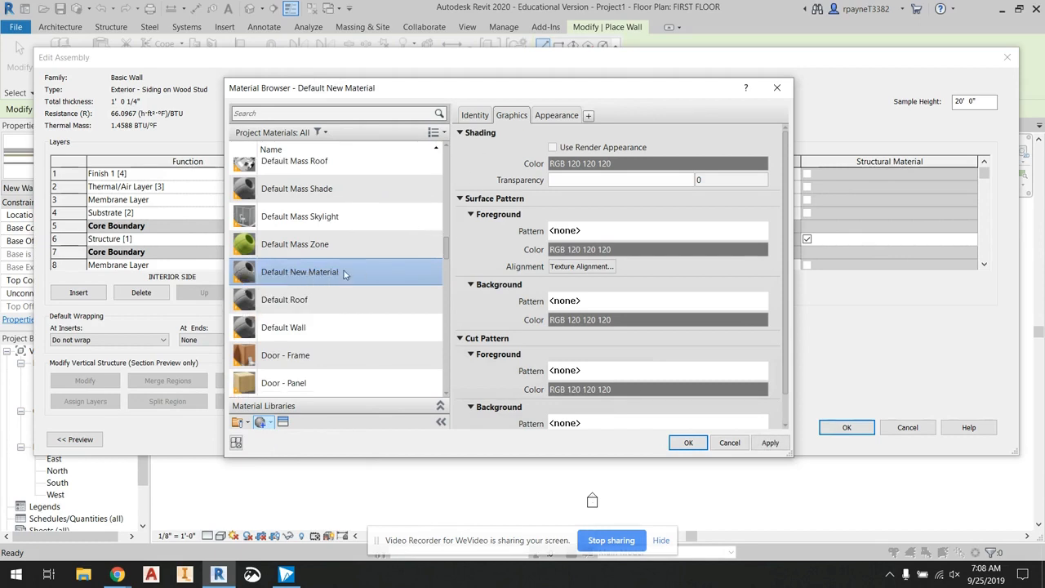
pyautogui.click(474, 114)
pyautogui.tripleClick(589, 134)
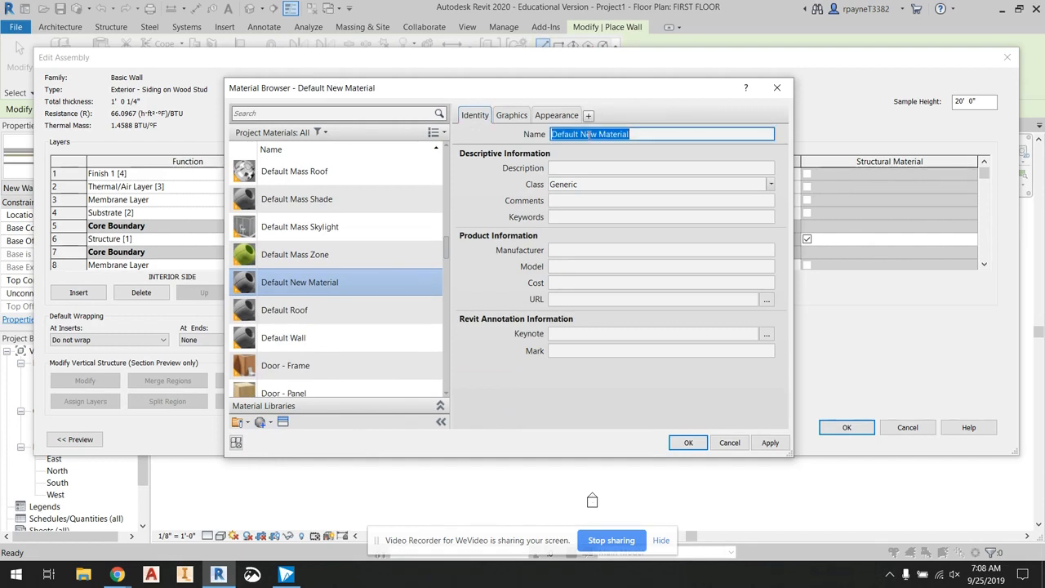
pyautogui.write('Vinyl Siding')
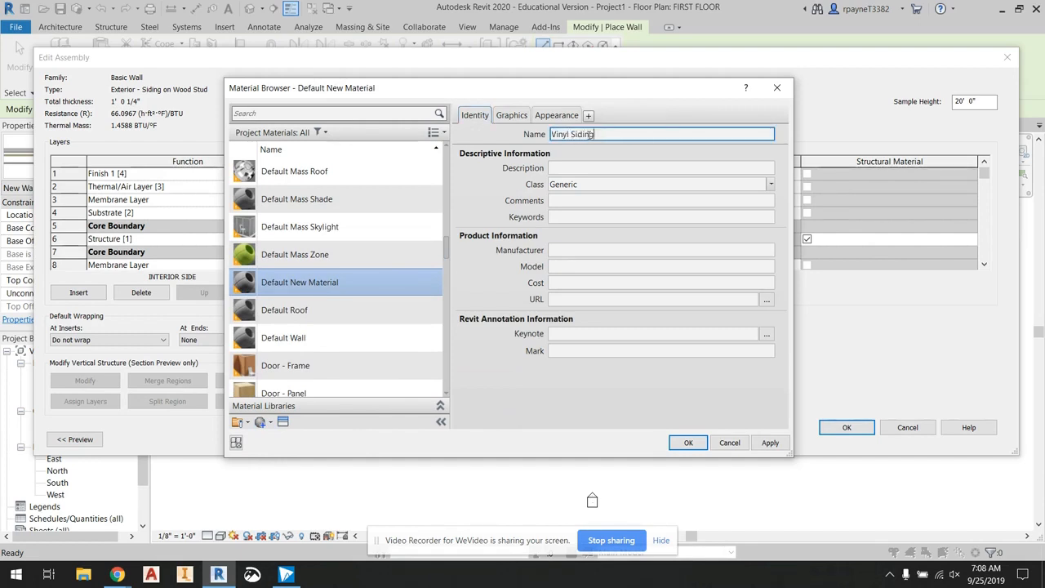
pyautogui.click(611, 168)
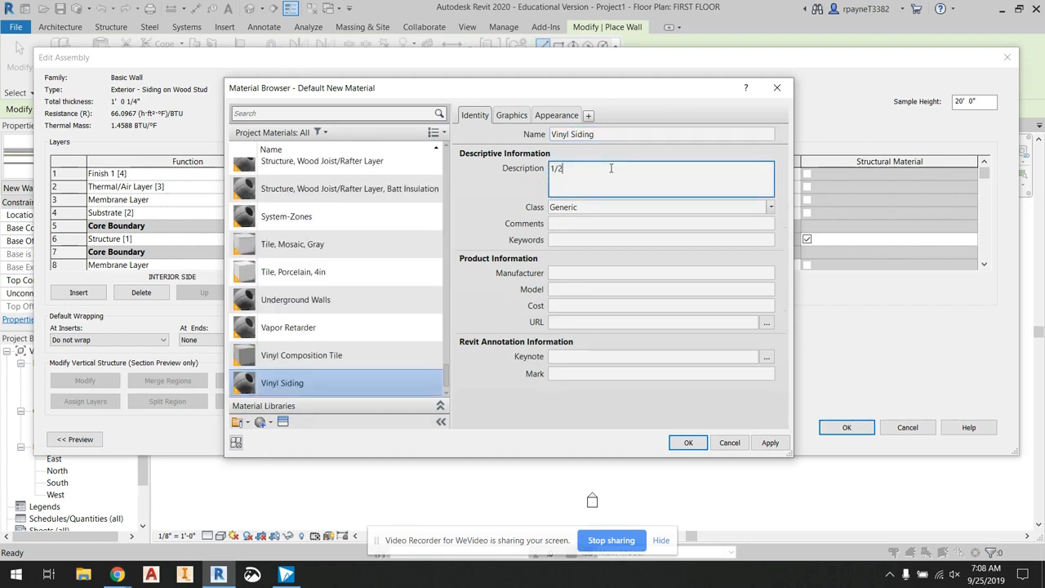
pyautogui.write('1/2" Vinyl Siding')
# Step: Set the Vinyl Siding material's surface foreground pattern to the Horizontal-small drafting pattern
pyautogui.click(505, 116)
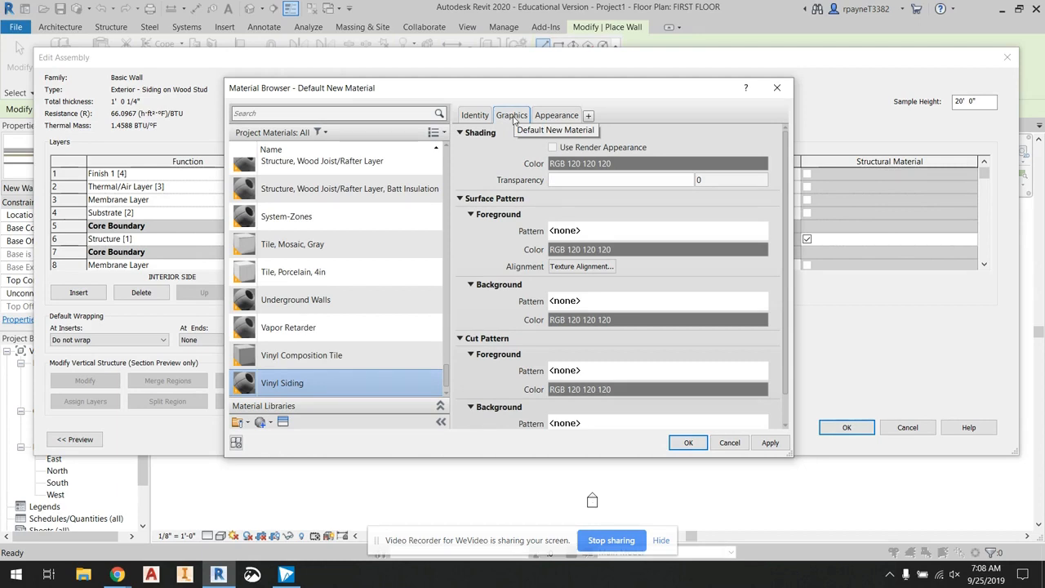
pyautogui.click(619, 232)
pyautogui.click(603, 127)
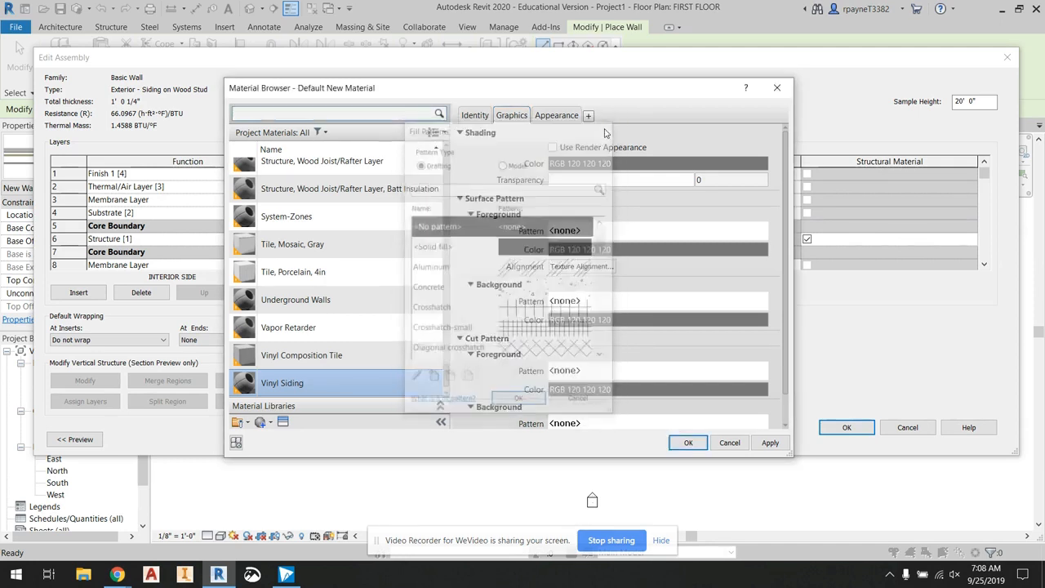
pyautogui.click(612, 231)
pyautogui.moveTo(603, 243); pyautogui.dragTo(605, 283)
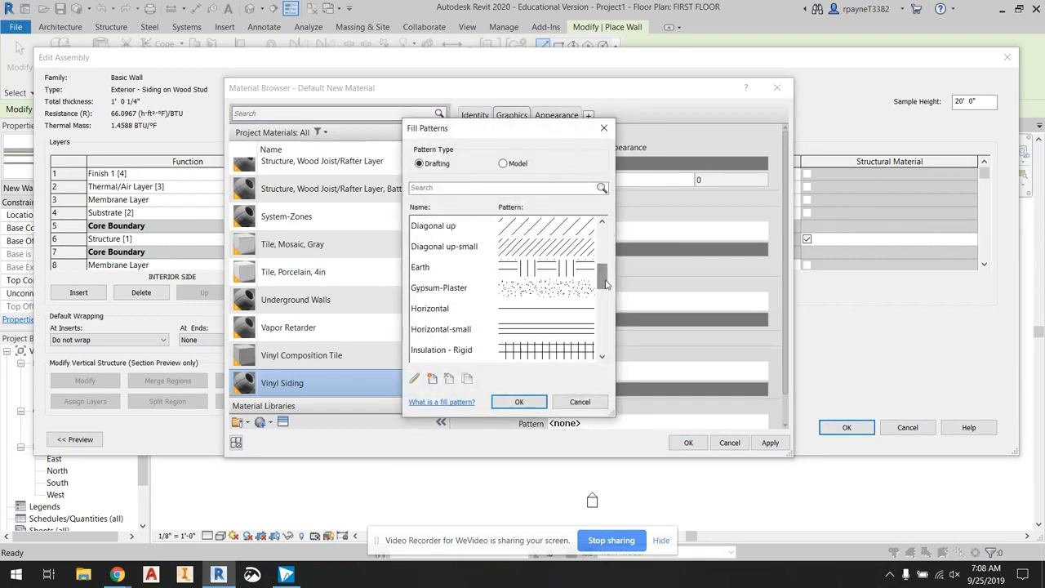
pyautogui.click(509, 333)
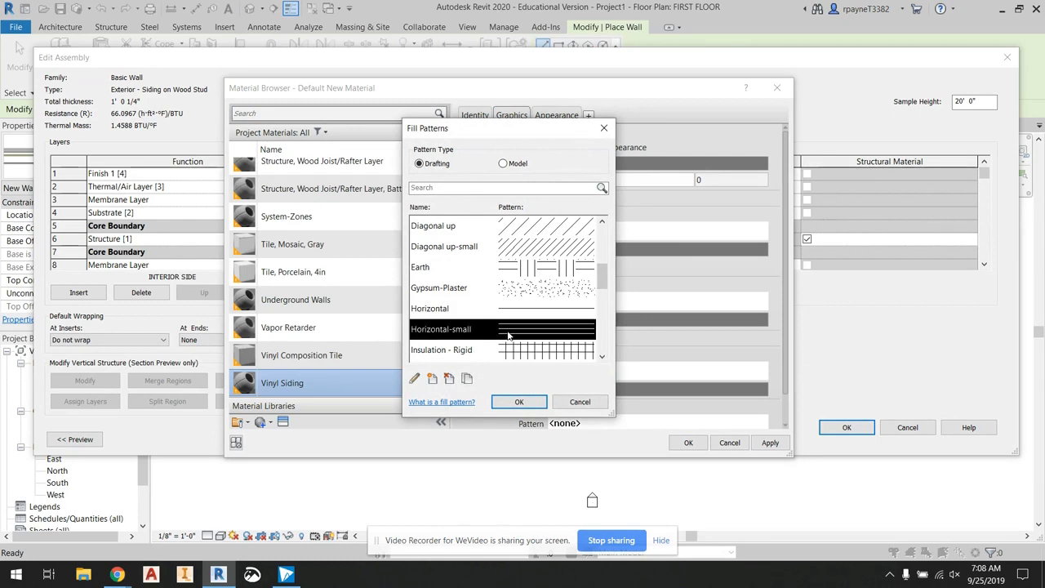
pyautogui.click(508, 403)
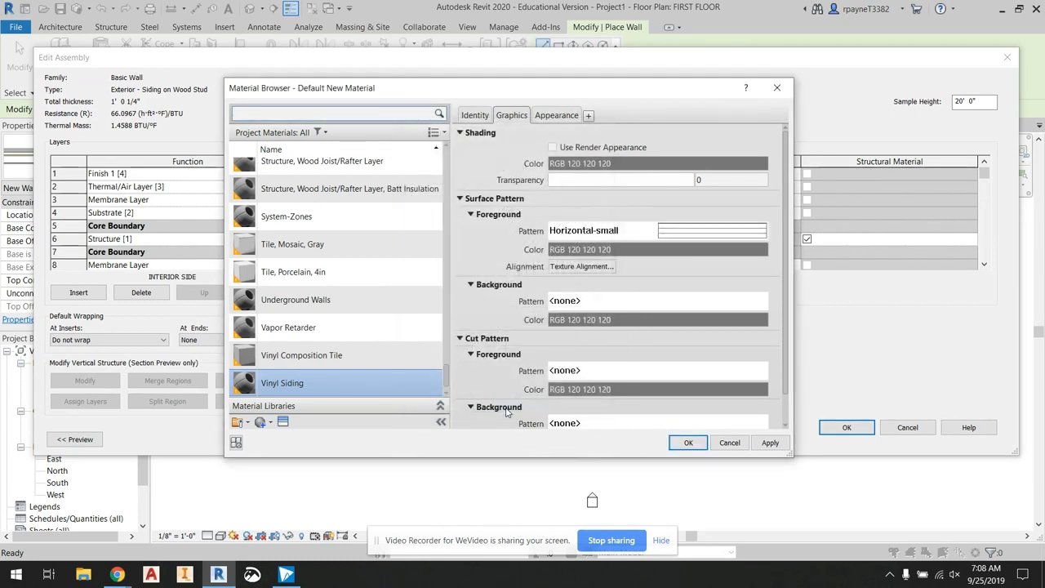
# Step: Open the Asset Browser to replace the Vinyl Siding appearance, and enlarge it so the library names are readable
pyautogui.click(557, 115)
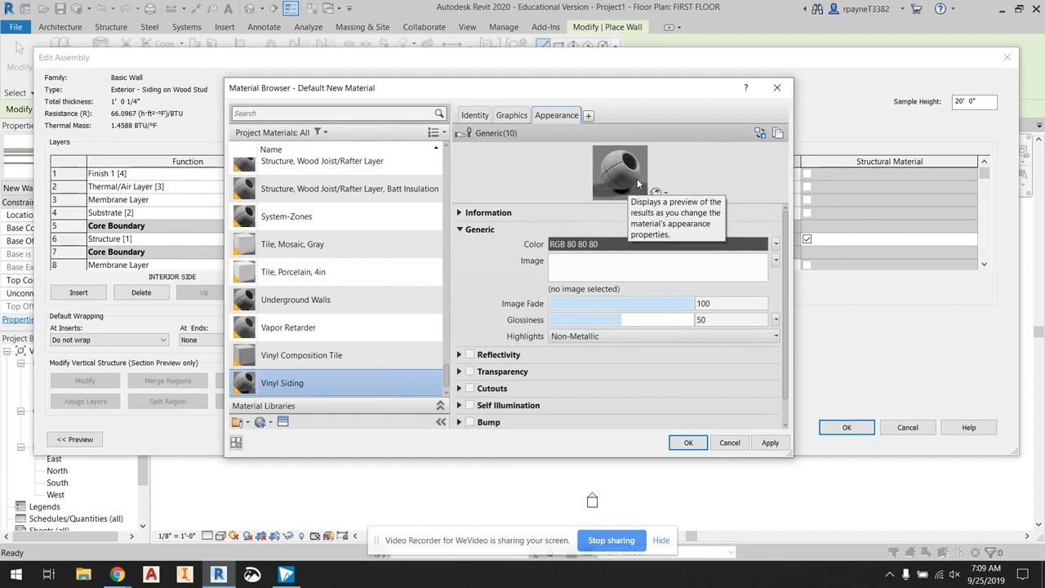
pyautogui.click(761, 134)
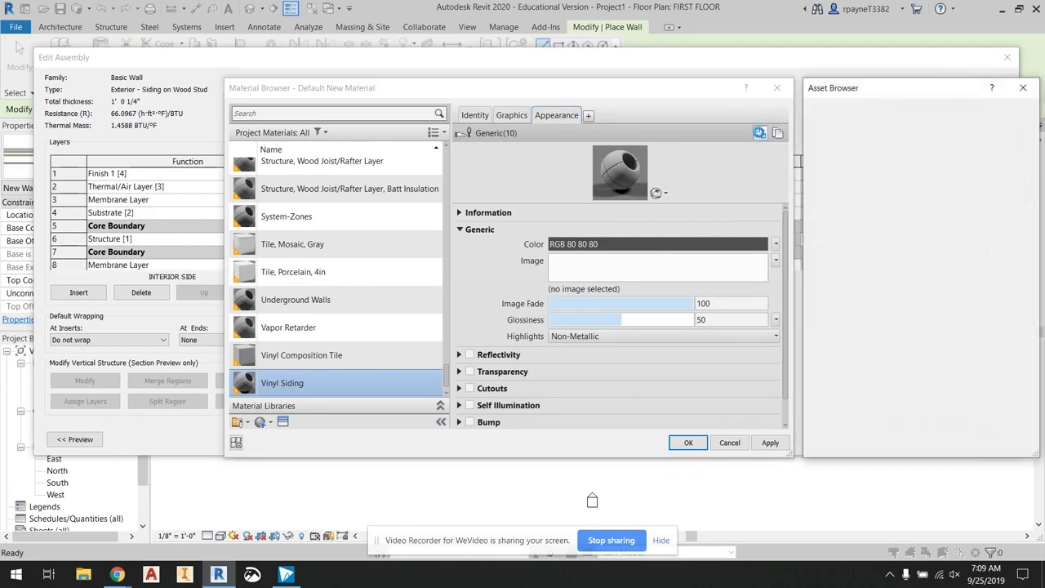
pyautogui.moveTo(851, 91); pyautogui.dragTo(618, 92)
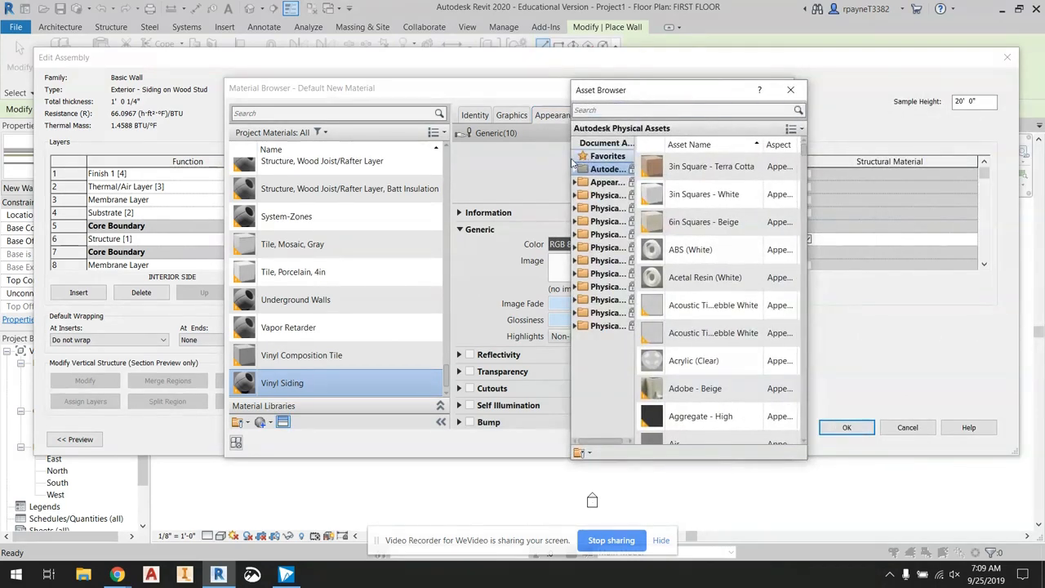
pyautogui.moveTo(572, 164); pyautogui.dragTo(214, 164)
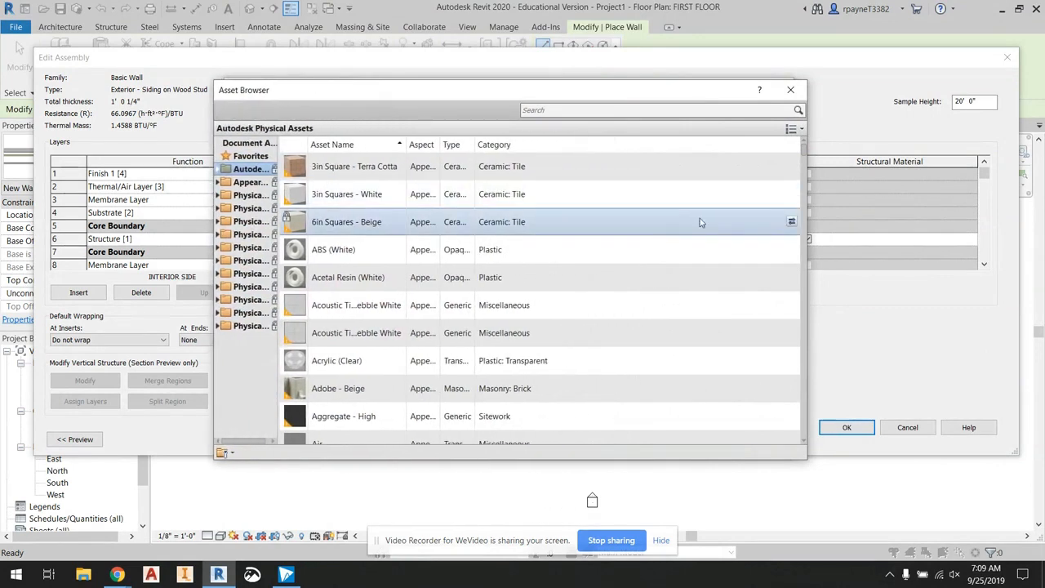
pyautogui.moveTo(807, 229); pyautogui.dragTo(919, 228)
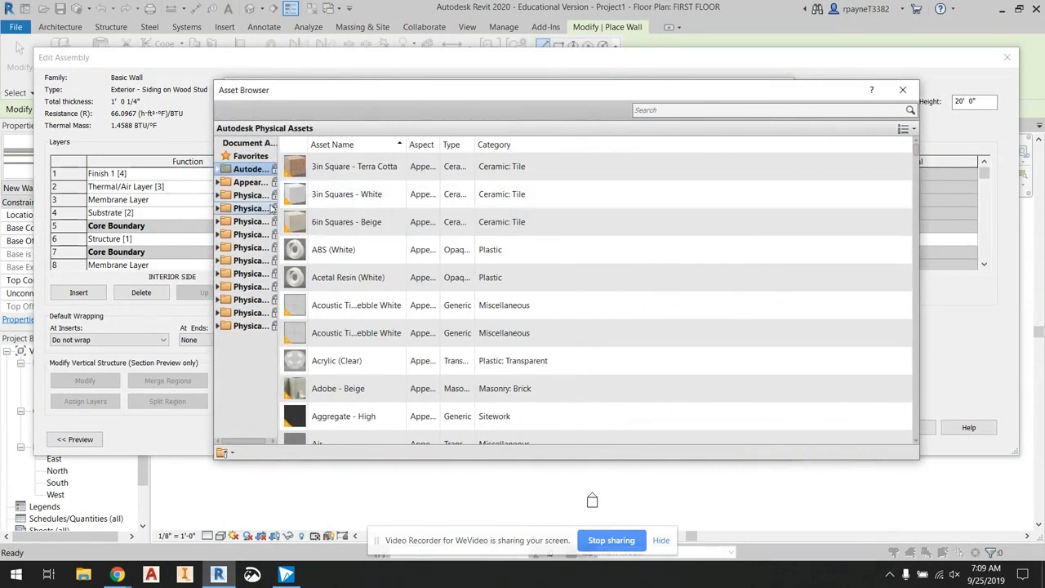
pyautogui.moveTo(279, 208); pyautogui.dragTo(415, 208)
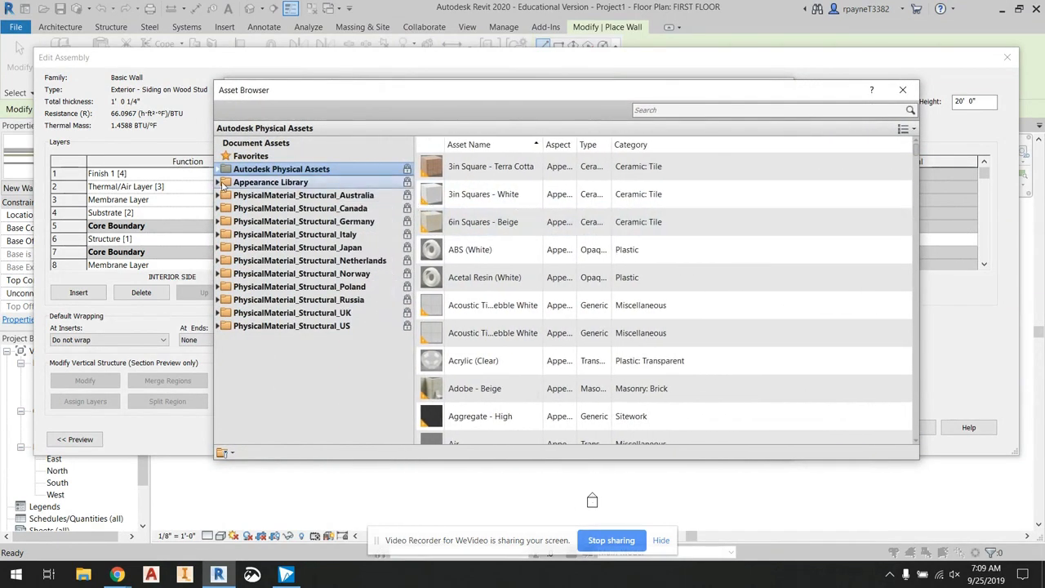
# Step: Replace the Vinyl Siding appearance with Horizontal 6in - Beige from the Appearance Library's Siding category and close the Asset Browser
pyautogui.click(227, 184)
pyautogui.click(219, 183)
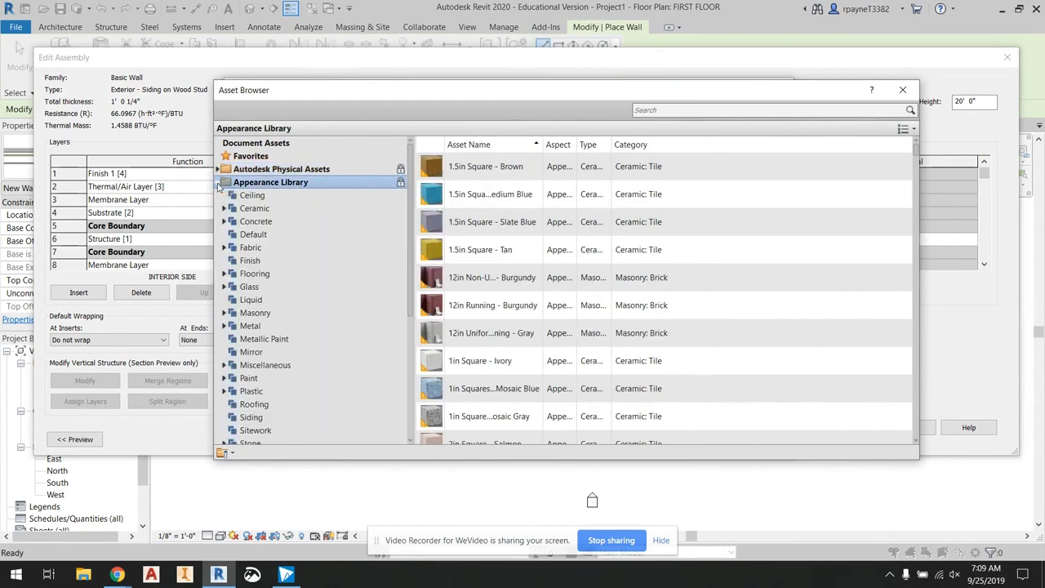
pyautogui.scroll(-2, 261, 245)
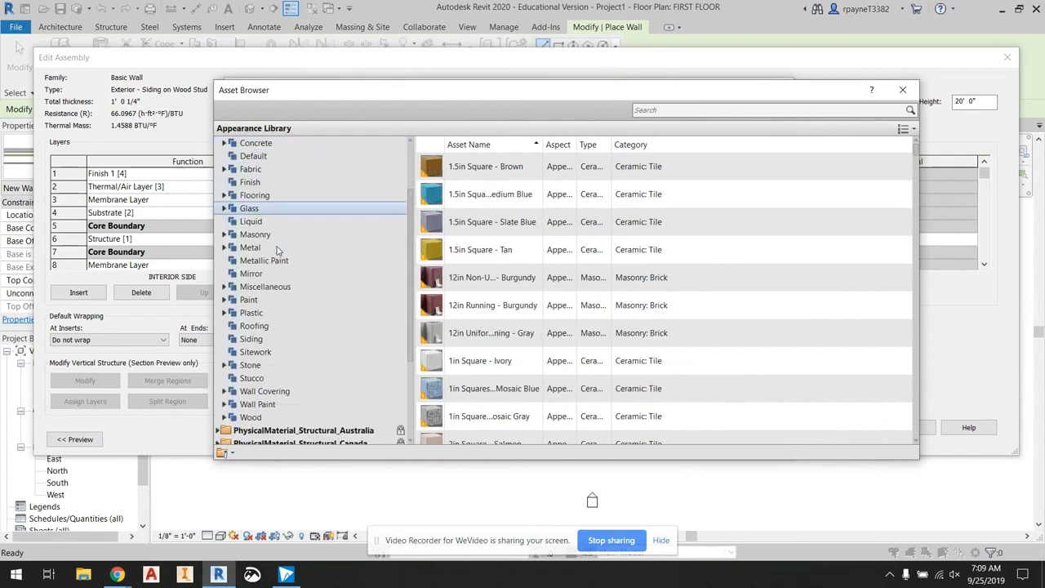
pyautogui.click(286, 337)
pyautogui.scroll(-4, 585, 296)
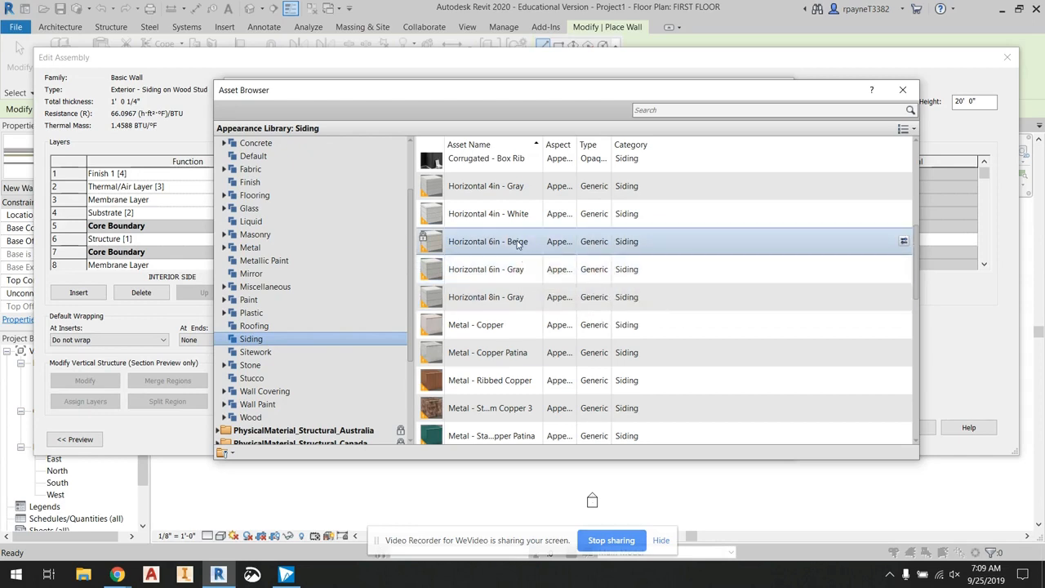
pyautogui.click(905, 243)
pyautogui.click(903, 90)
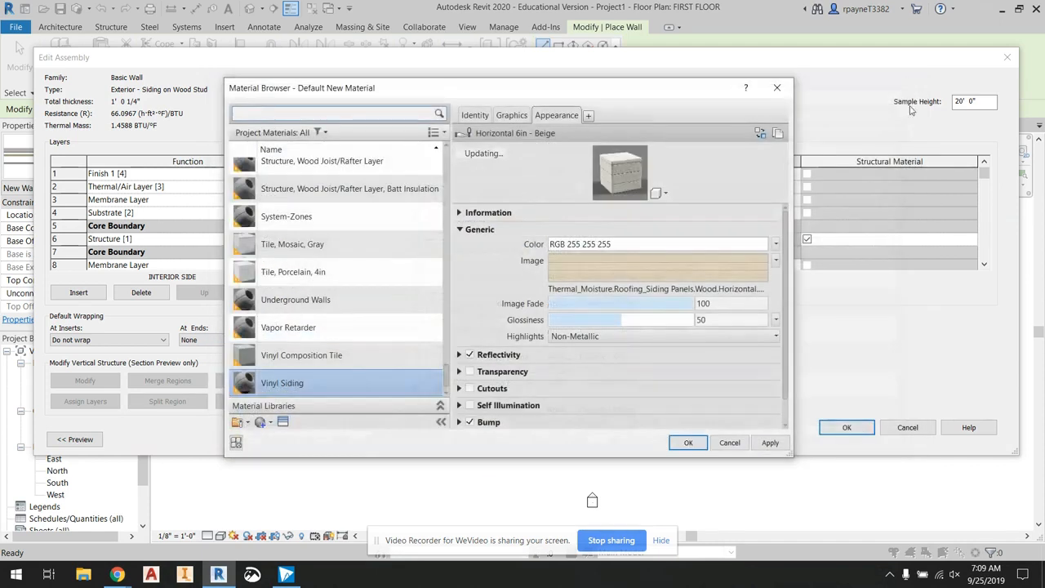
# Step: Assign the Vinyl Siding material to the Finish 1 [4] layer and set that layer's thickness to 1/2"
pyautogui.click(771, 446)
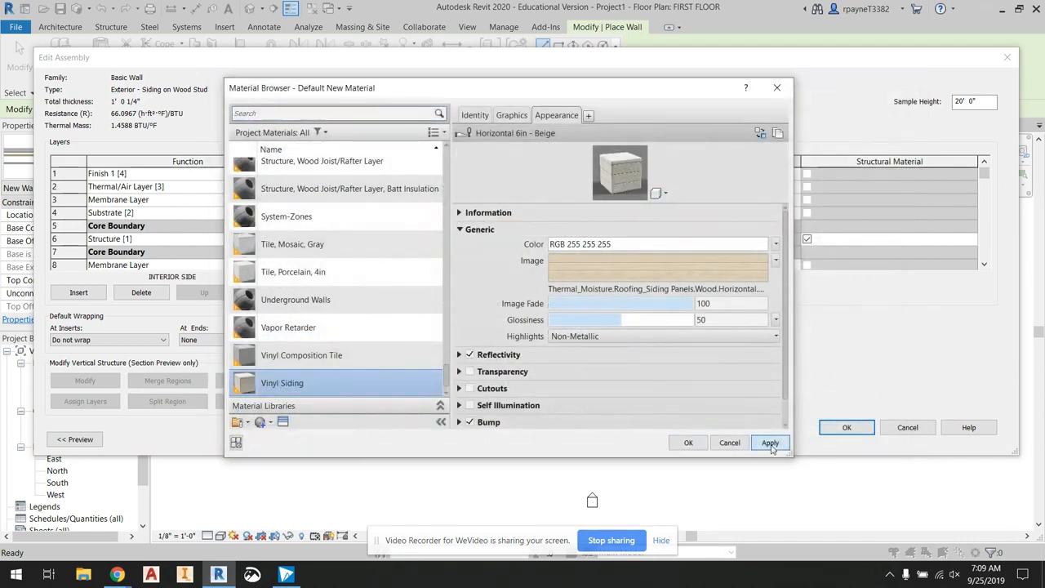
pyautogui.click(688, 442)
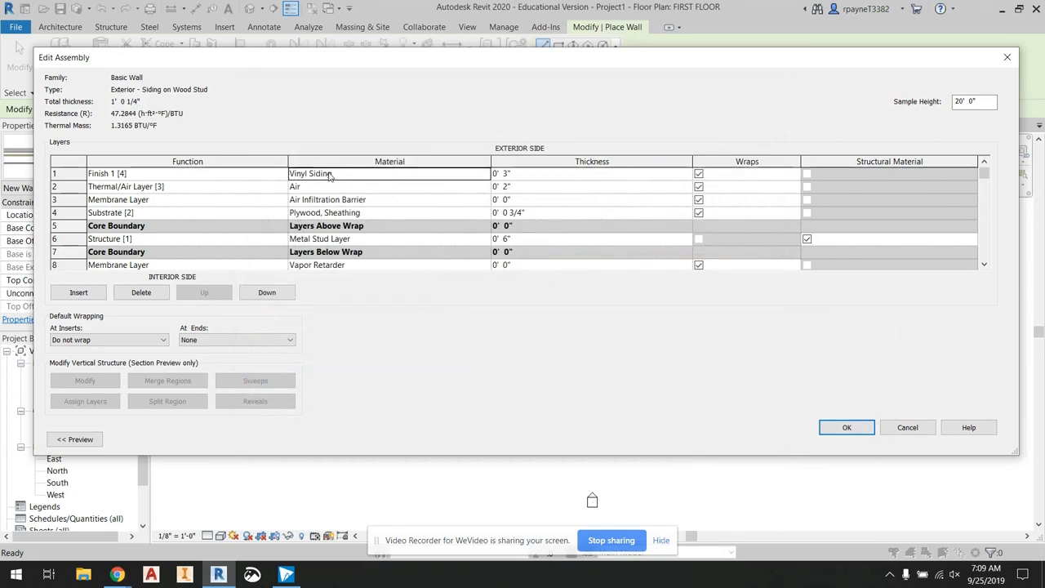
pyautogui.doubleClick(504, 174)
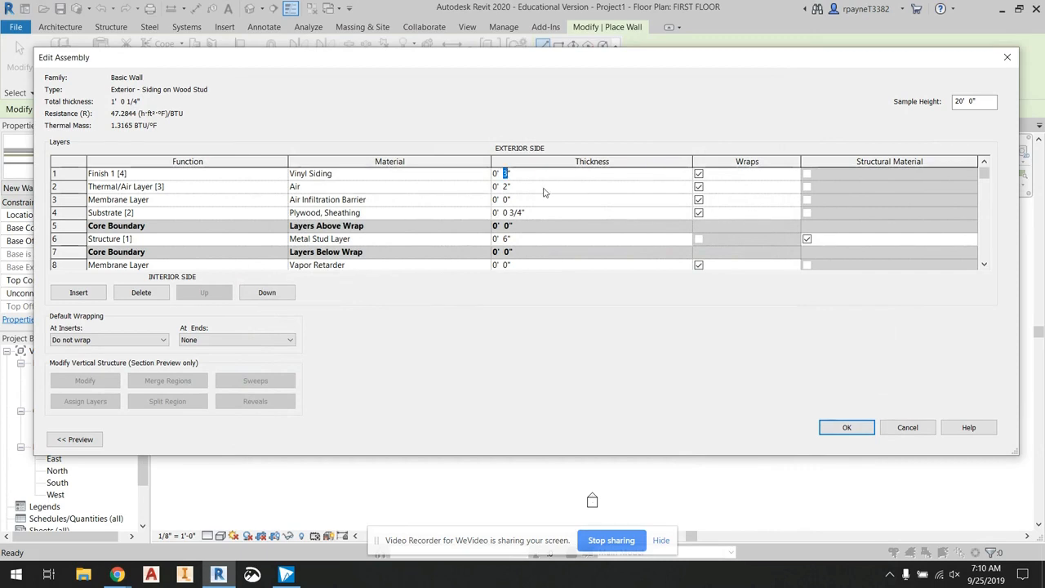
pyautogui.write('1/2')
pyautogui.press('Tab')
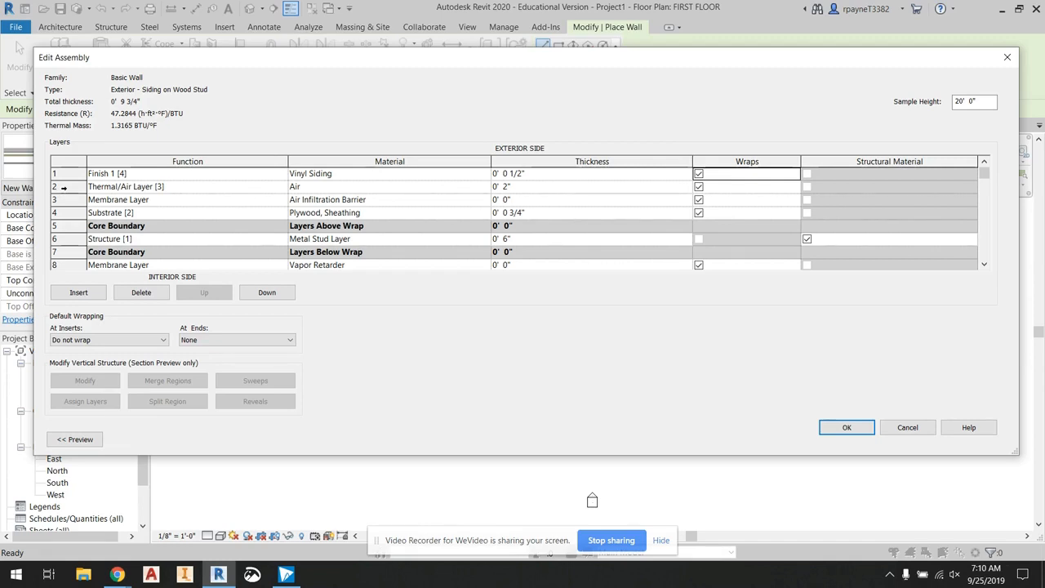
# Step: Delete the Thermal/Air Layer [3] from the wall assembly
pyautogui.click(57, 187)
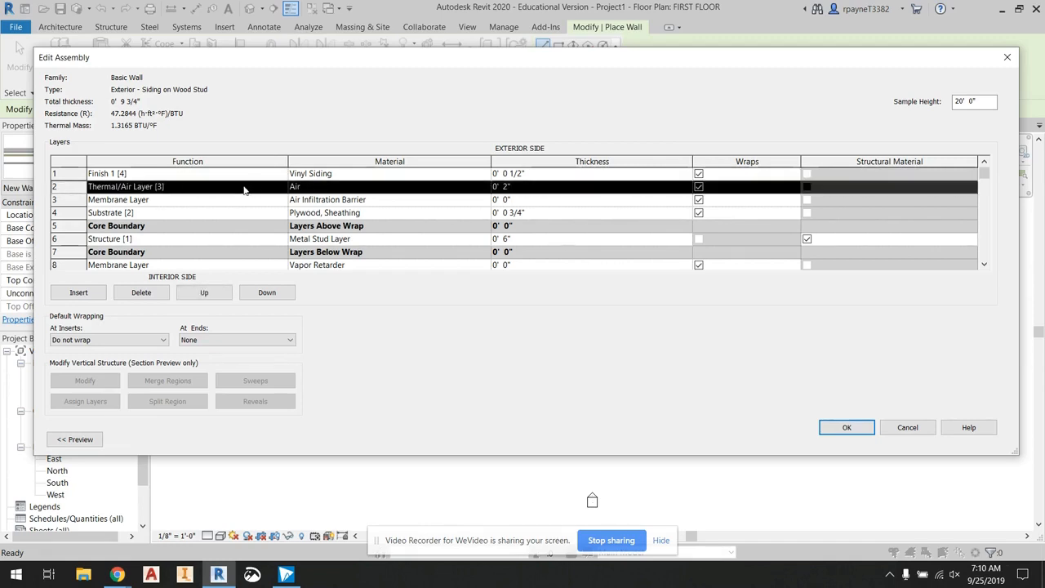
pyautogui.click(141, 292)
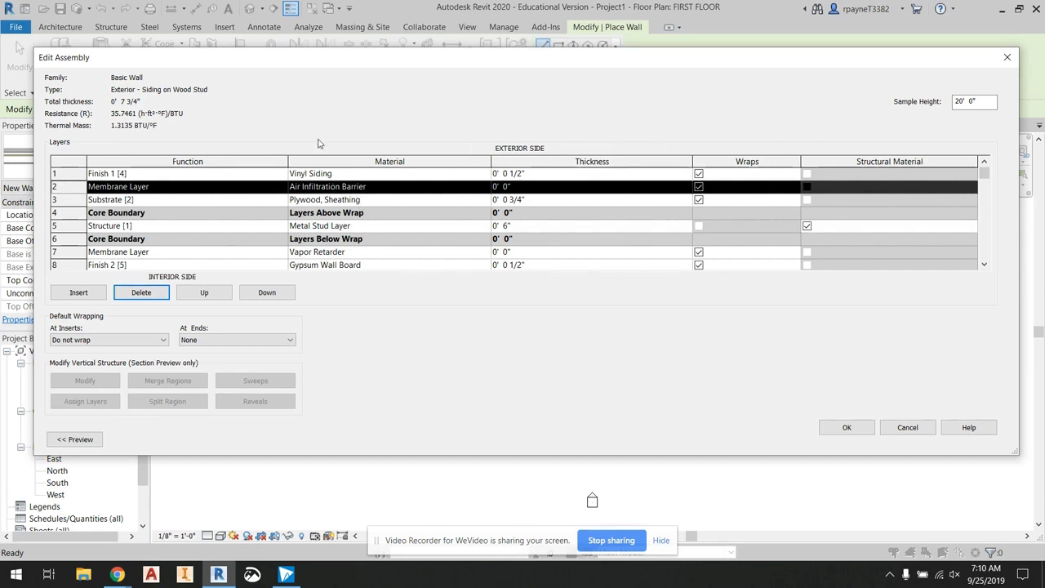
pyautogui.click(174, 186)
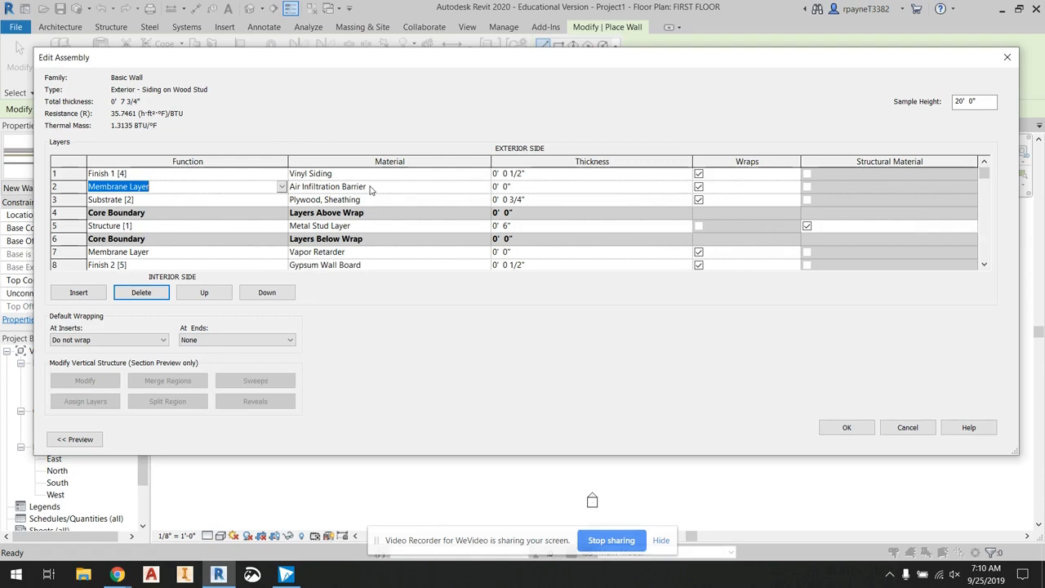
# Step: Set the thickness of the Plywood, Sheathing substrate layer to 1/2"
pyautogui.click(133, 201)
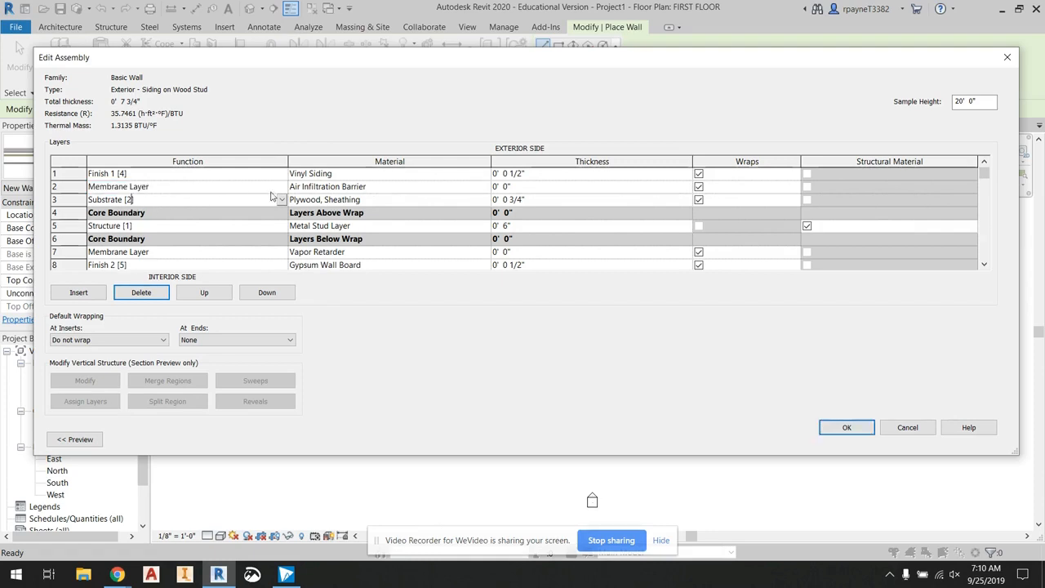
pyautogui.click(302, 198)
pyautogui.click(512, 199)
pyautogui.moveTo(511, 199); pyautogui.dragTo(522, 199)
pyautogui.write('1/')
pyautogui.press('Tab')
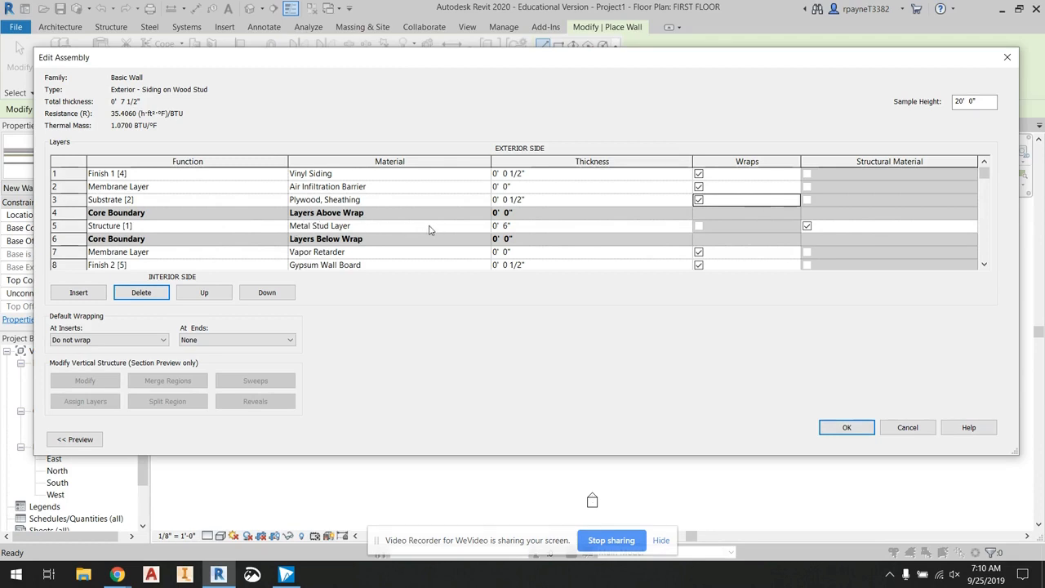
pyautogui.click(482, 228)
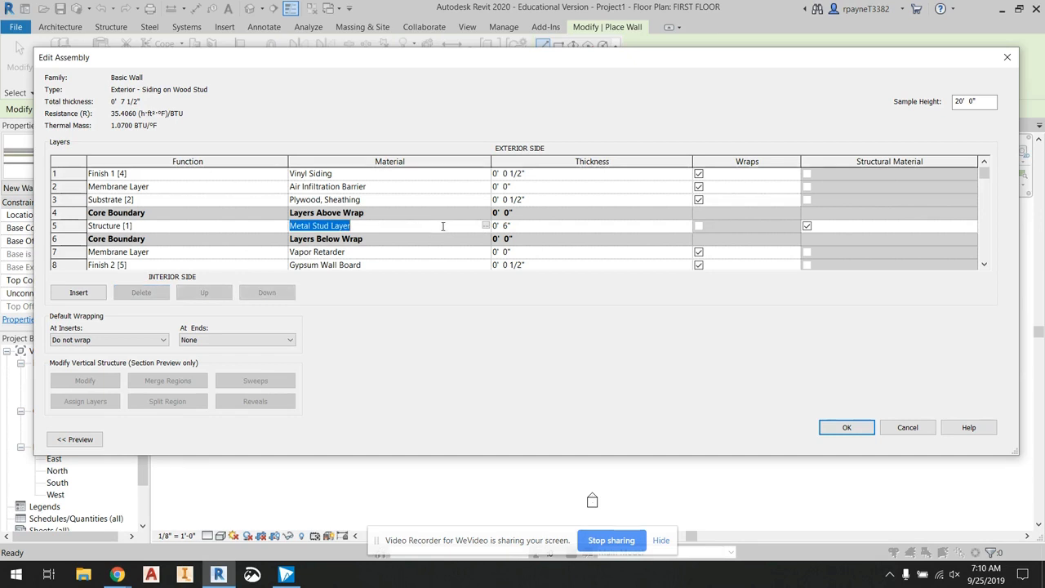
pyautogui.click(485, 225)
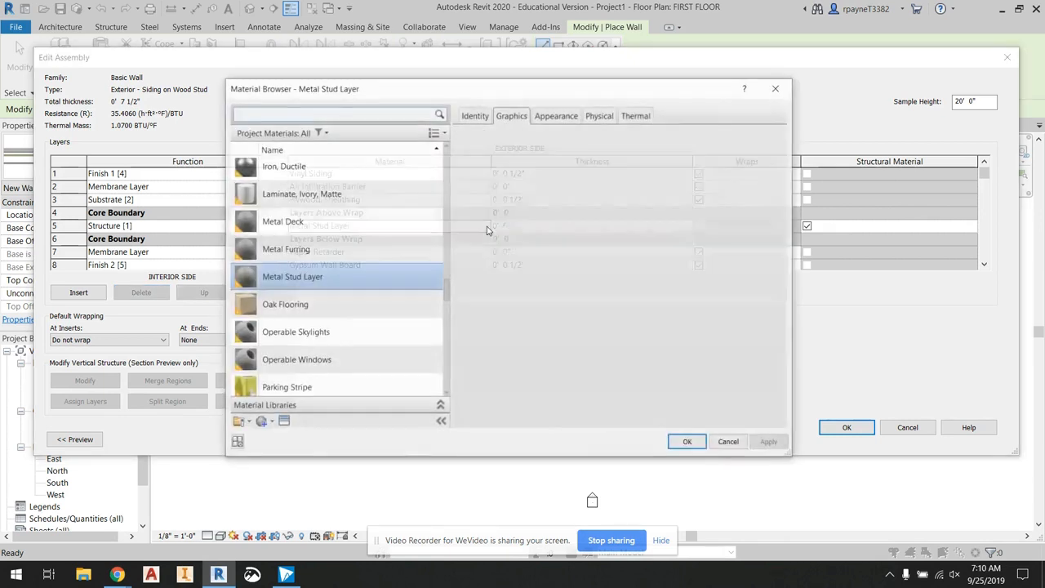
pyautogui.scroll(-1, 447, 296)
pyautogui.moveTo(447, 296); pyautogui.dragTo(453, 387)
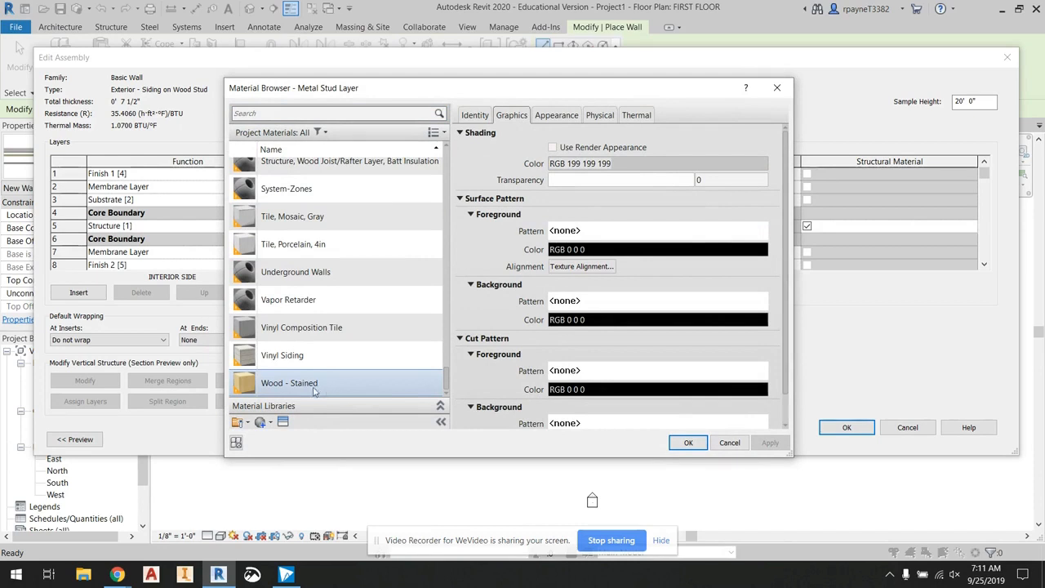
pyautogui.click(268, 424)
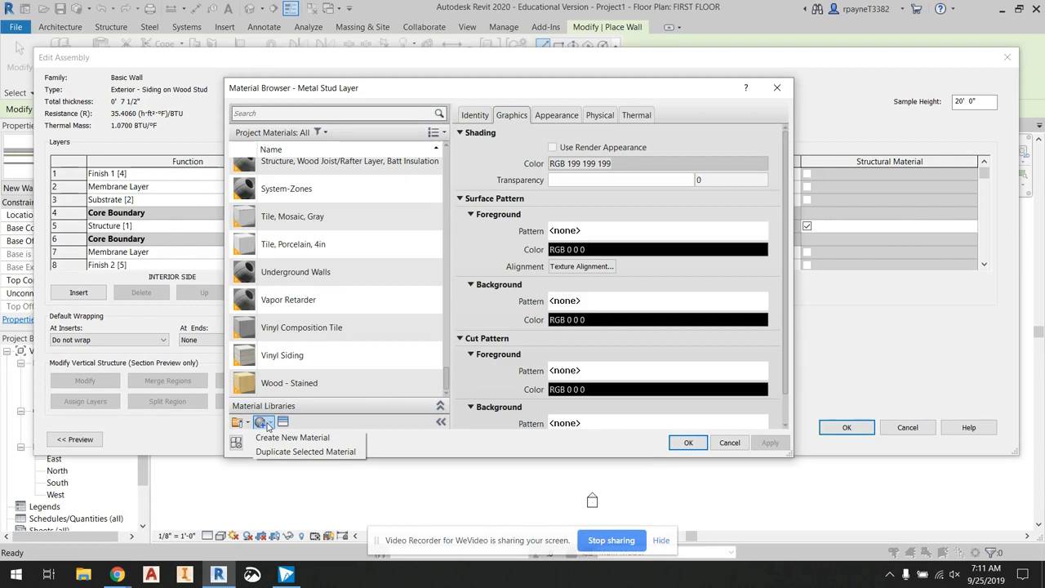
pyautogui.click(306, 452)
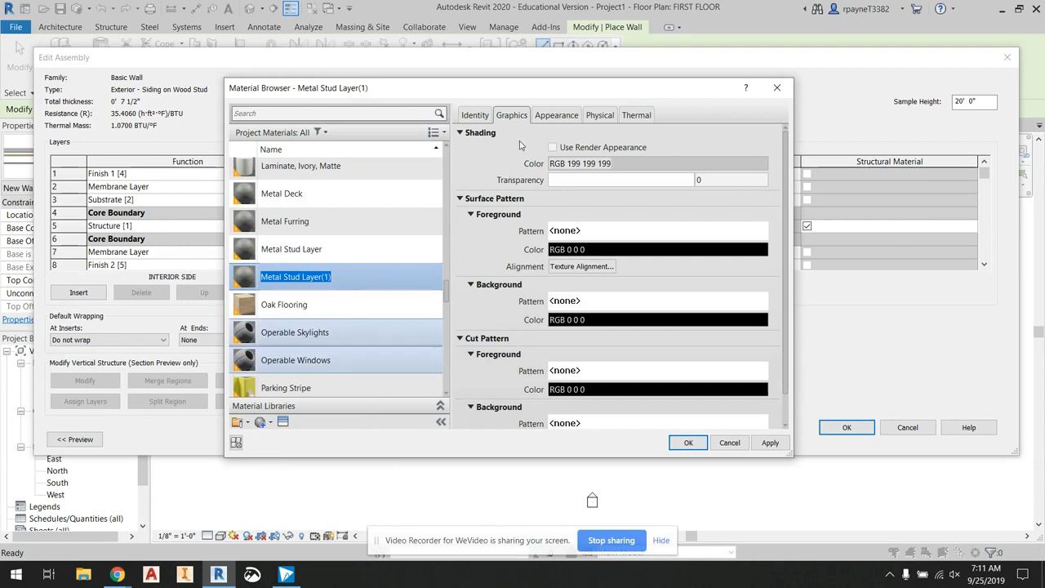
pyautogui.click(475, 115)
pyautogui.click(581, 134)
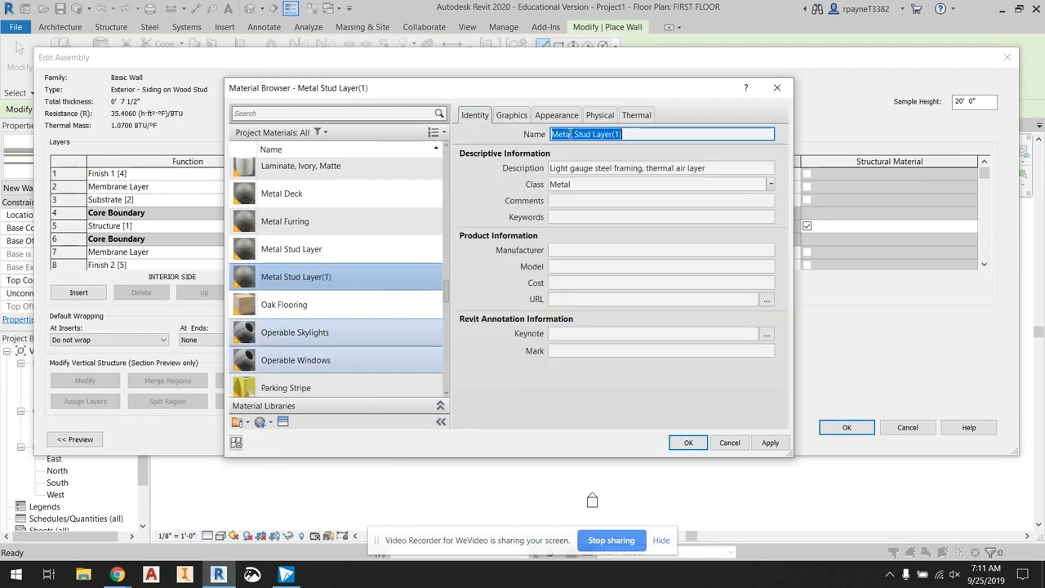
pyautogui.write('Wood Stud')
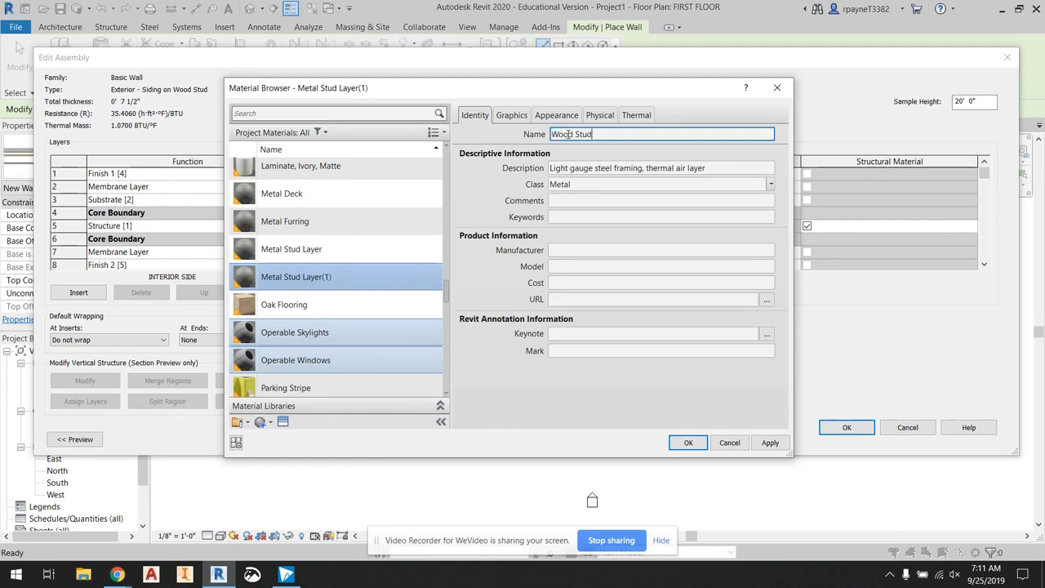
pyautogui.press('Tab')
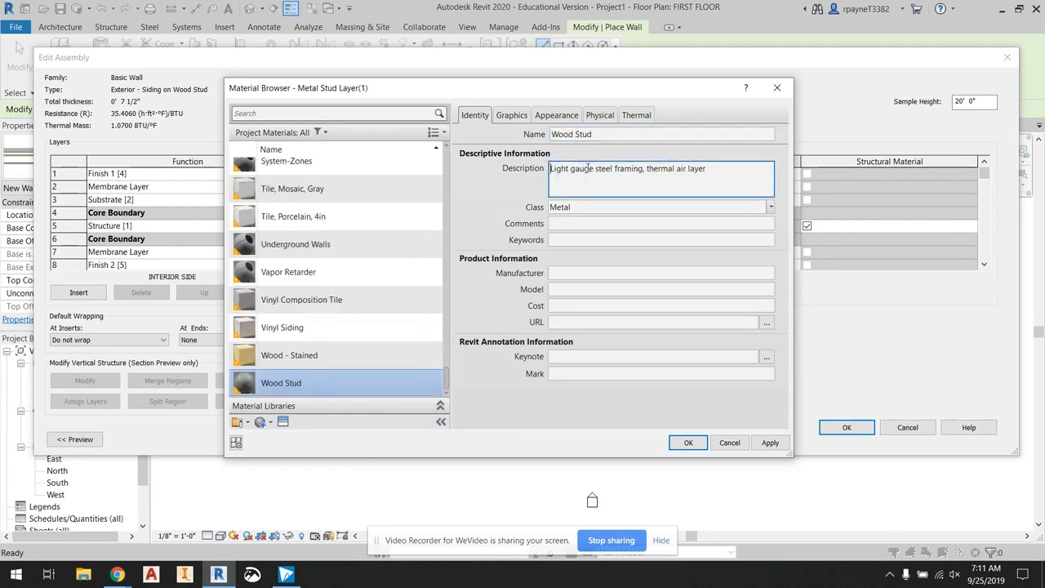
pyautogui.moveTo(701, 175); pyautogui.dragTo(537, 166)
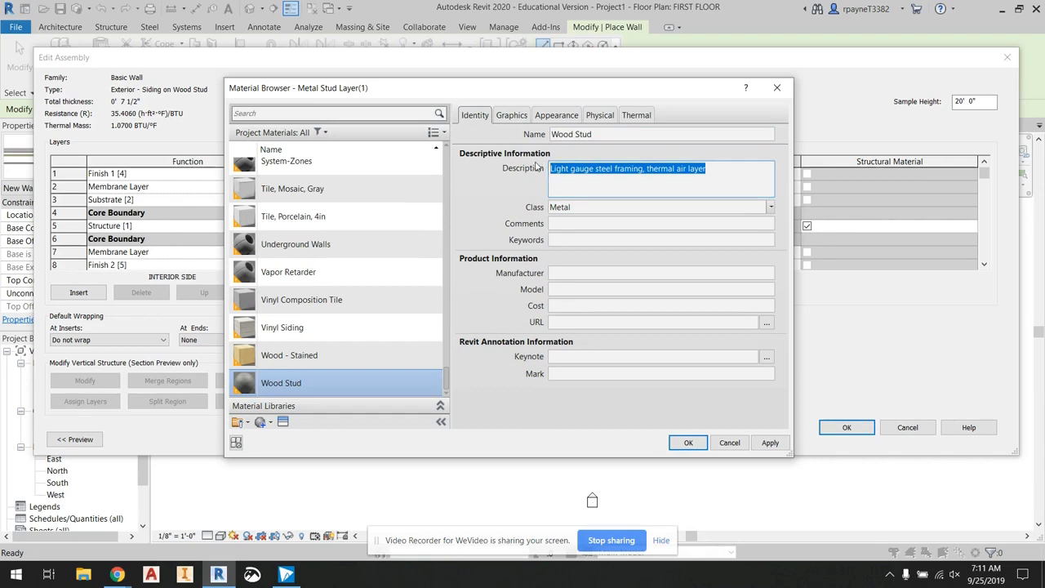
pyautogui.write('Wood Stud')
pyautogui.click(768, 207)
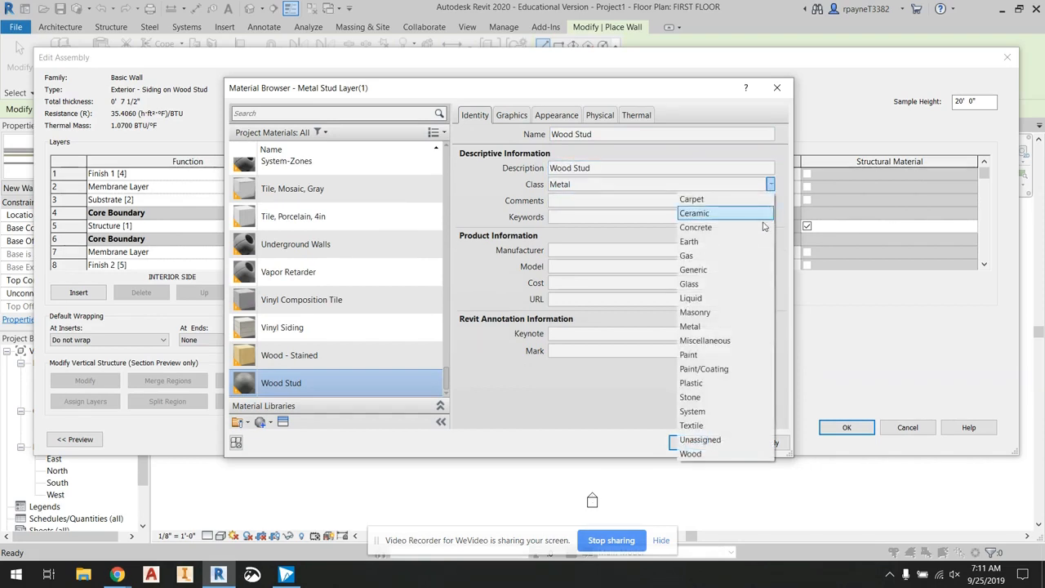
pyautogui.click(739, 453)
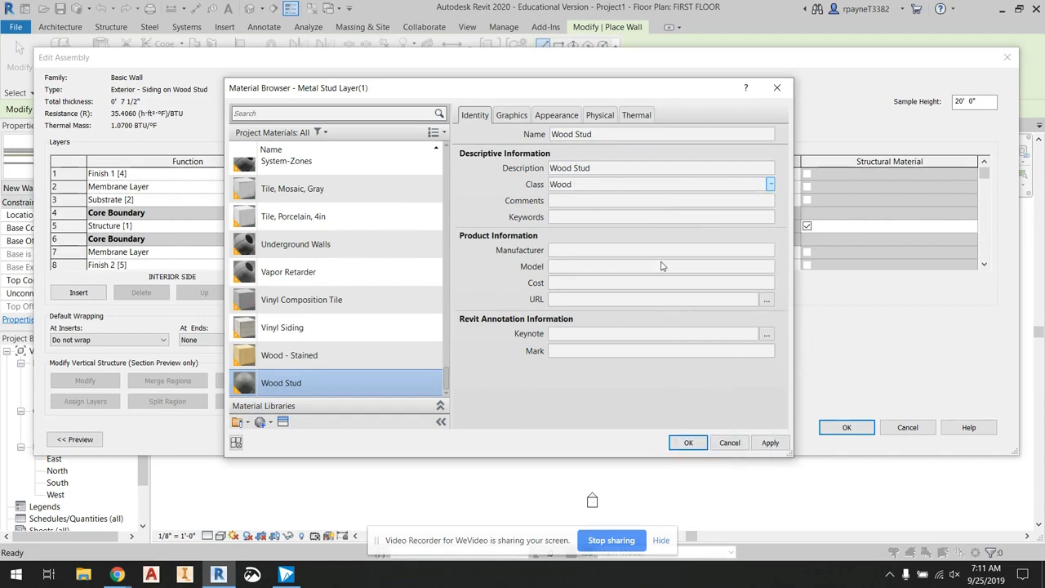
pyautogui.click(512, 117)
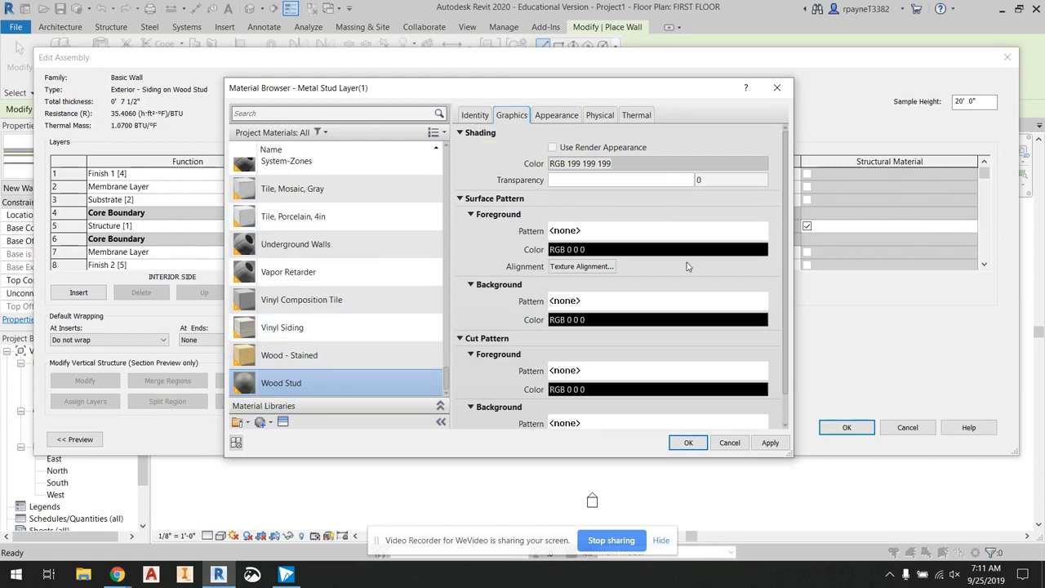
pyautogui.click(739, 446)
# Step: Open the Material Browser for the Structure [1] layer and duplicate the Wood - Stained material
pyautogui.click(467, 231)
pyautogui.click(485, 232)
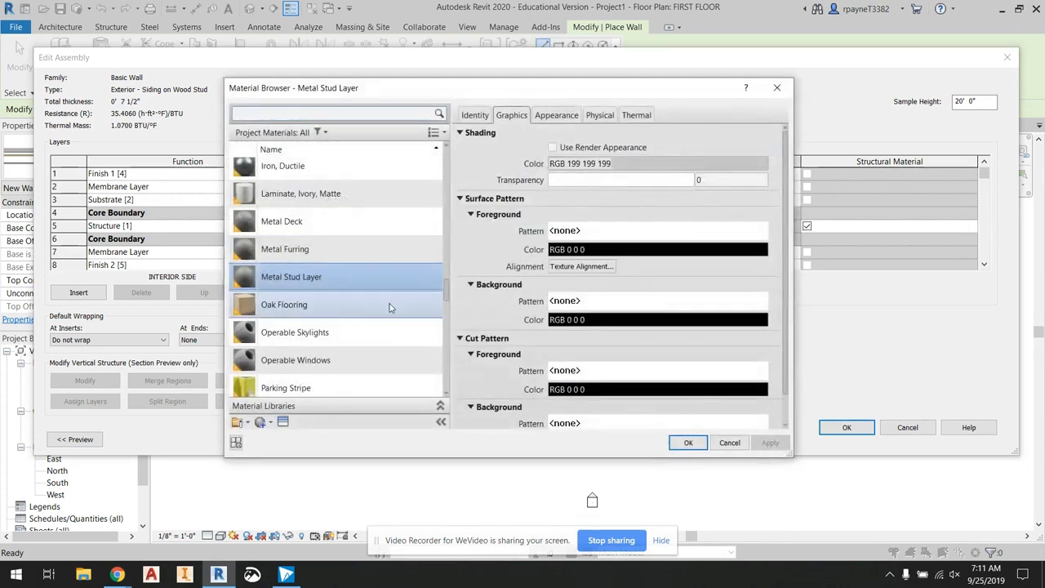
pyautogui.scroll(-8, 389, 308)
pyautogui.click(324, 384)
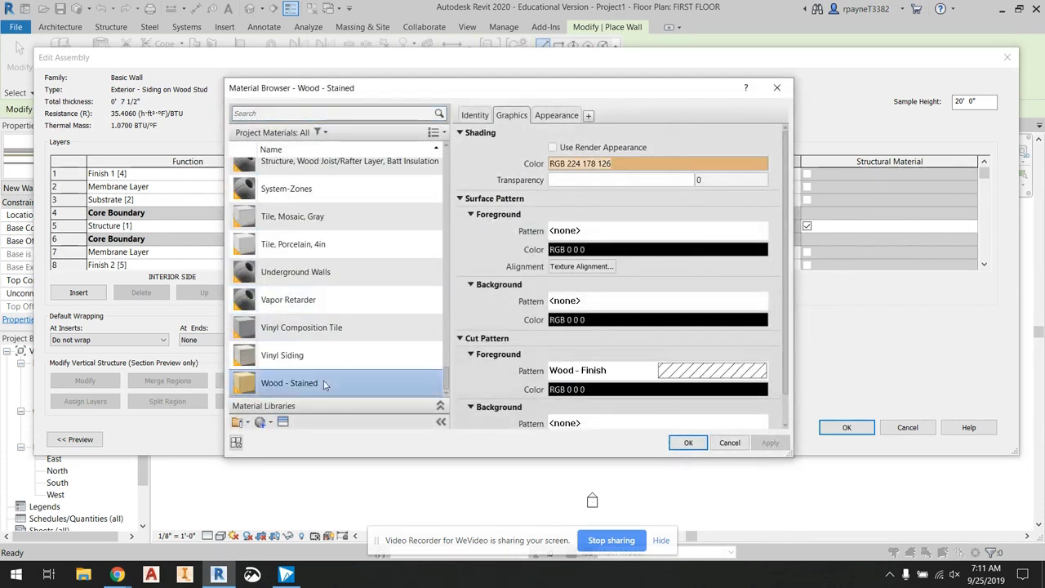
pyautogui.click(261, 422)
pyautogui.click(266, 384)
pyautogui.click(270, 420)
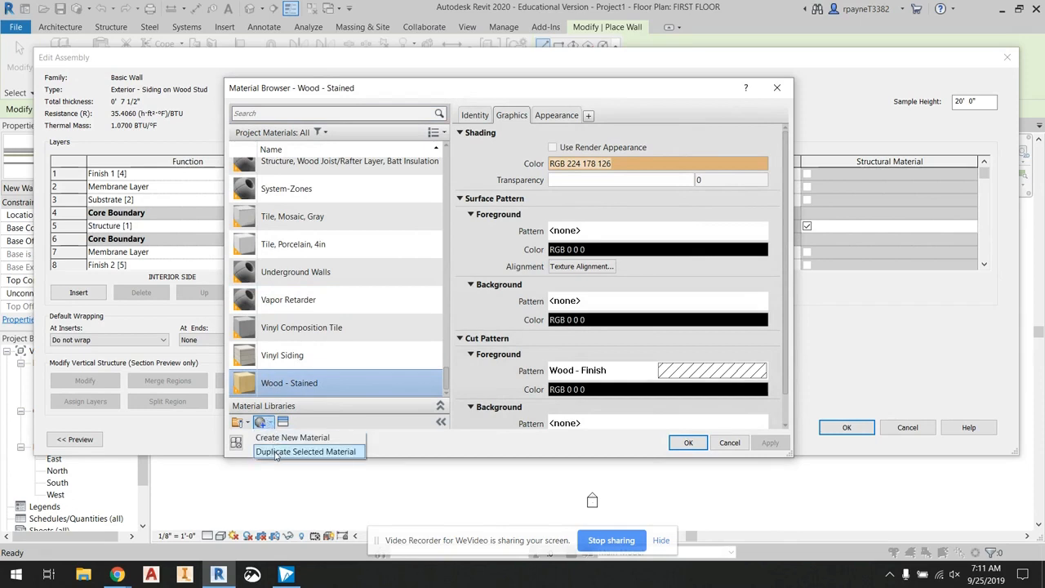
pyautogui.click(276, 454)
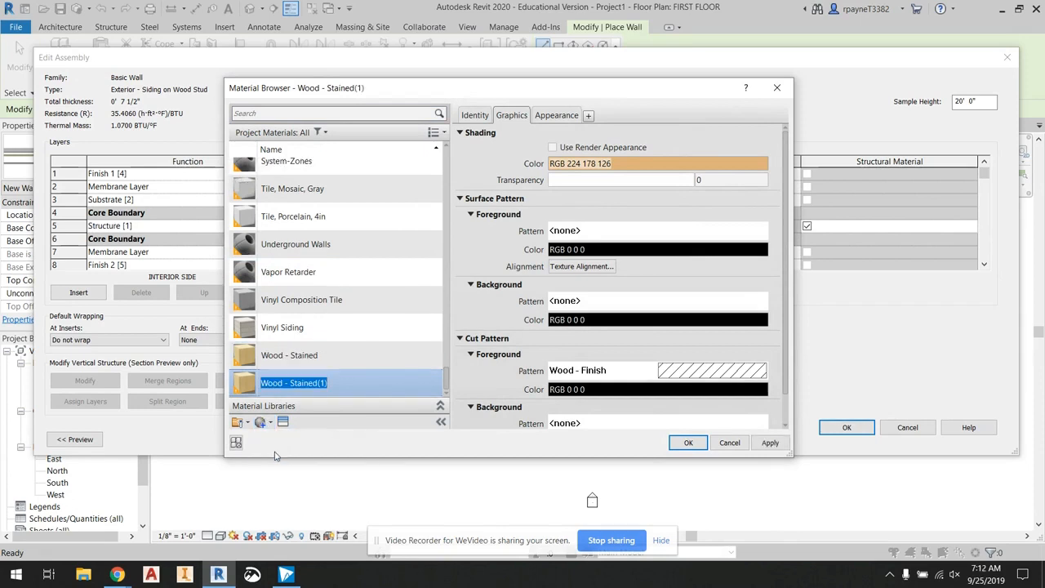
# Step: Rename the duplicated material "Wood Stud" and assign it to the Structure [1] layer
pyautogui.click(485, 123)
pyautogui.click(602, 139)
pyautogui.moveTo(576, 134); pyautogui.dragTo(641, 134)
pyautogui.write('Stud')
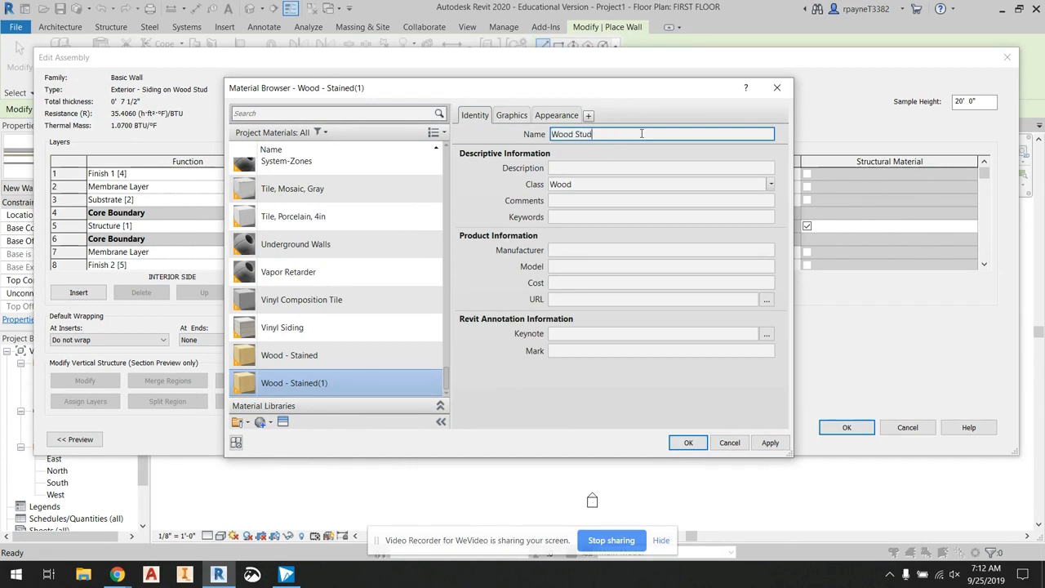
pyautogui.click(513, 117)
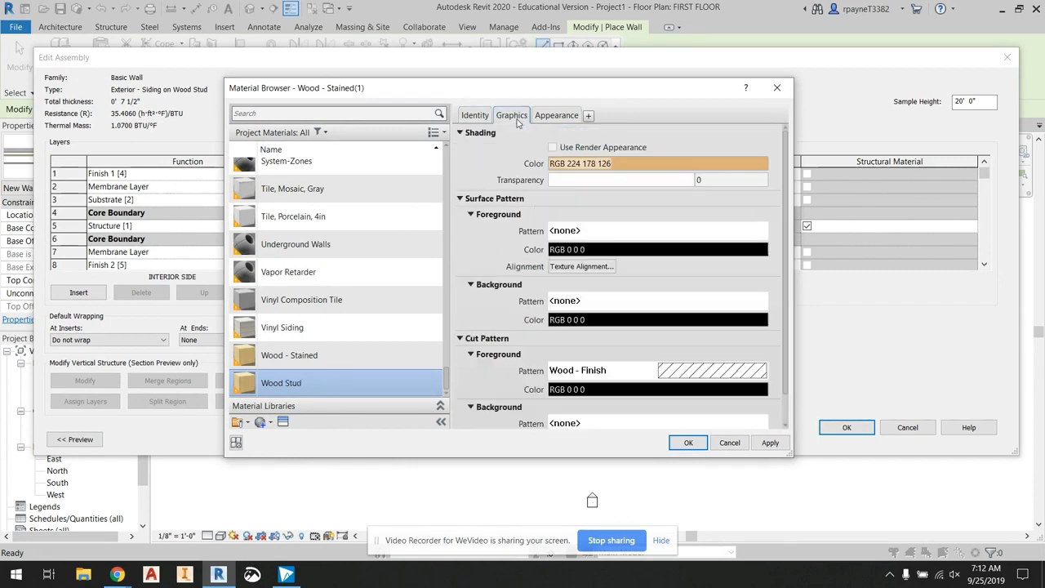
pyautogui.click(558, 117)
pyautogui.click(781, 443)
pyautogui.click(688, 443)
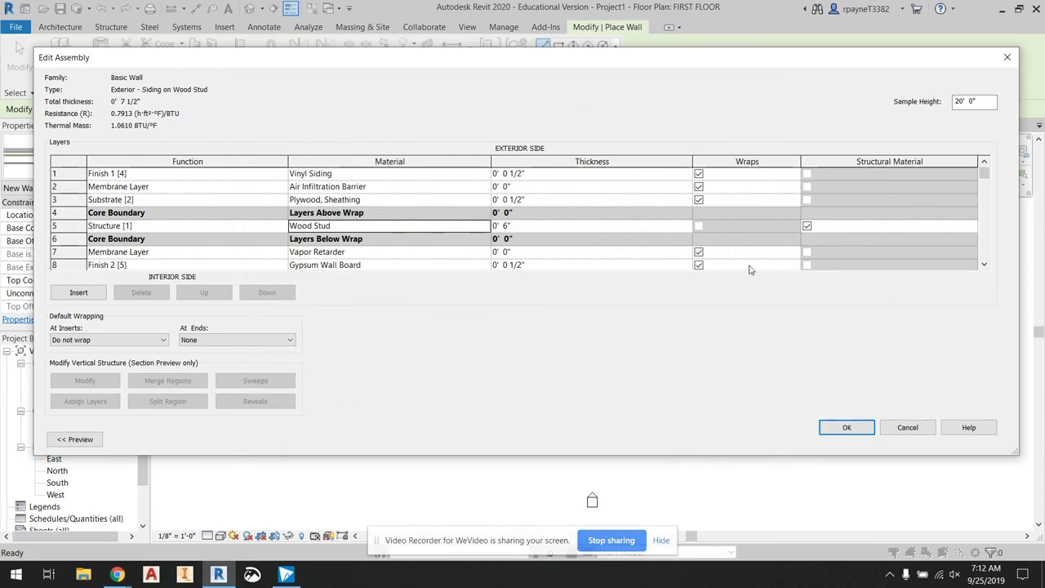
# Step: Accept the edited wall assembly, switch from the assignment document back to Revit, and confirm the wall type properties
pyautogui.click(846, 427)
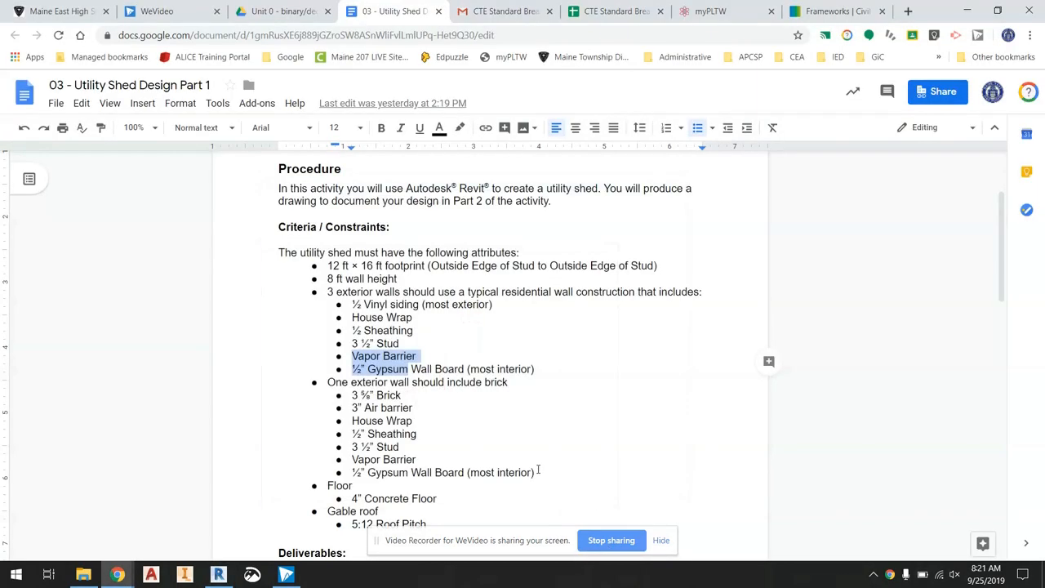
pyautogui.click(218, 574)
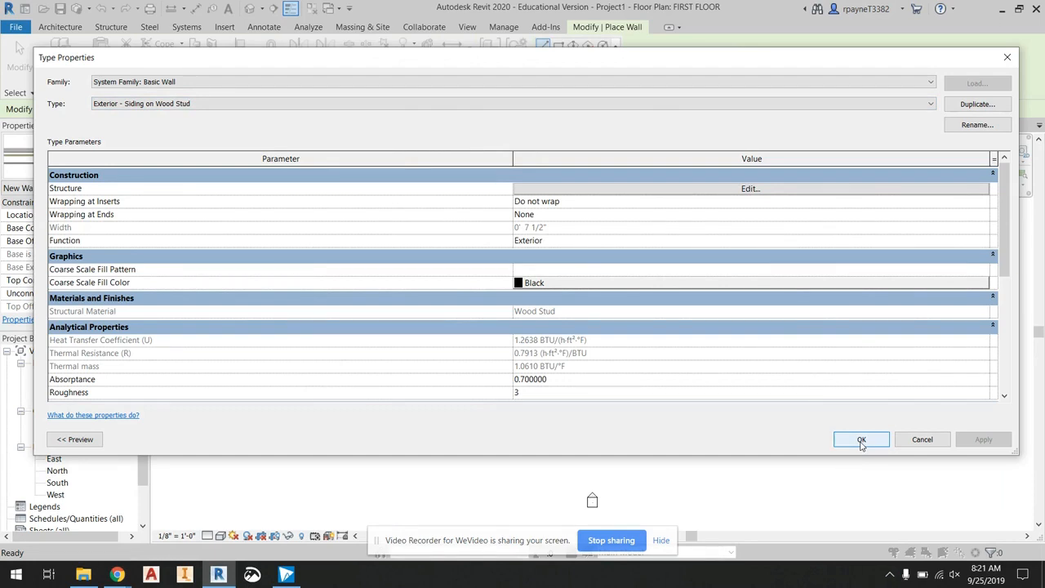
pyautogui.click(862, 440)
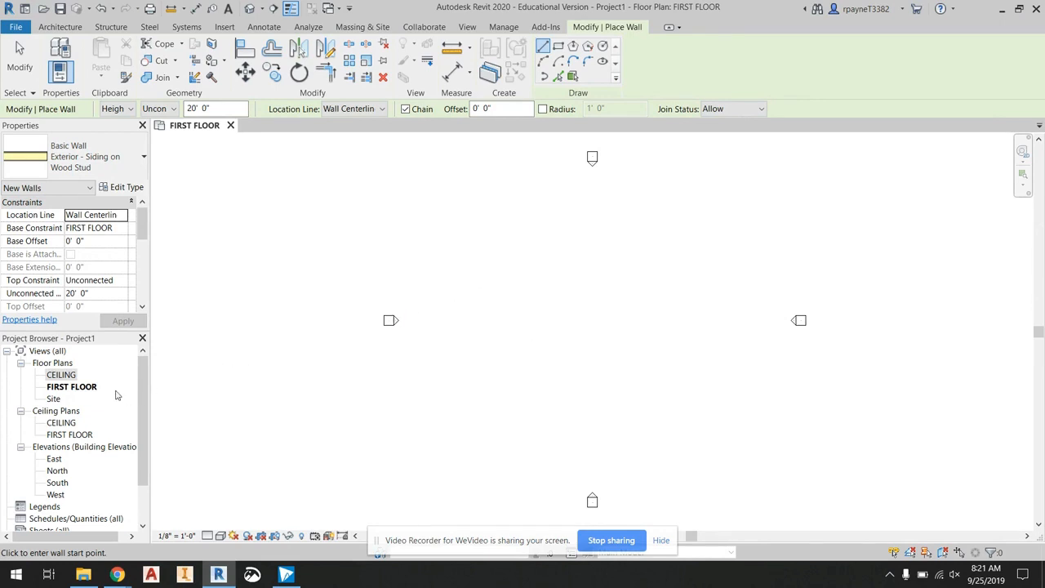
# Step: Start saving the project and browse to the teacher's folder inside the CEA folder on the U: drive
pyautogui.doubleClick(61, 388)
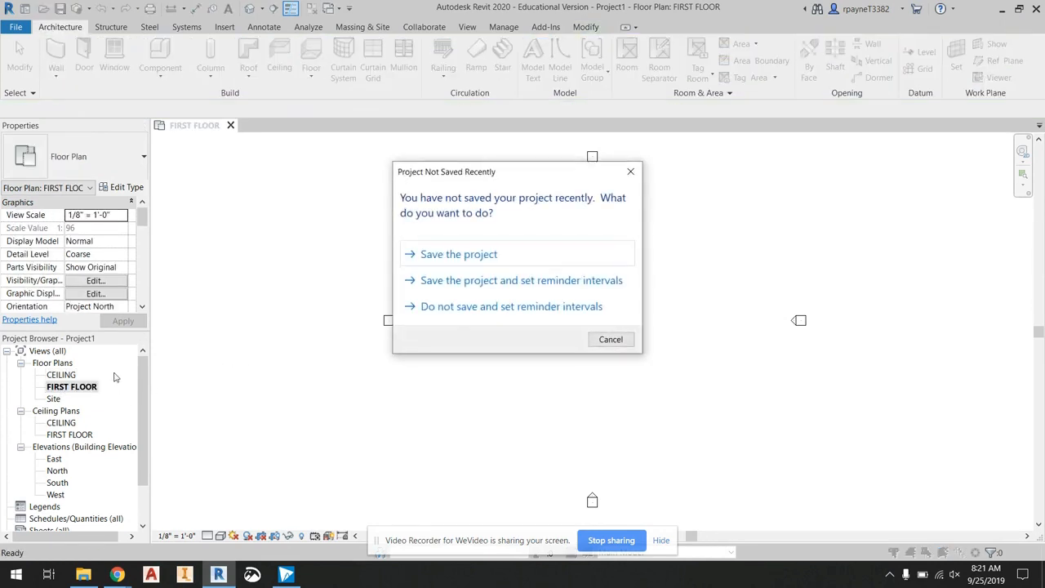
pyautogui.click(490, 255)
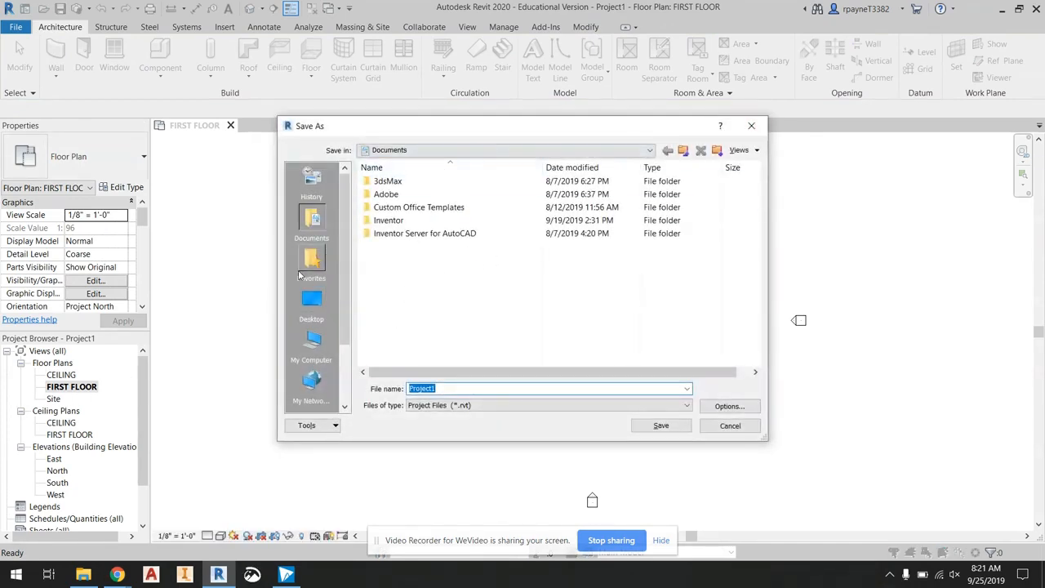
pyautogui.click(440, 151)
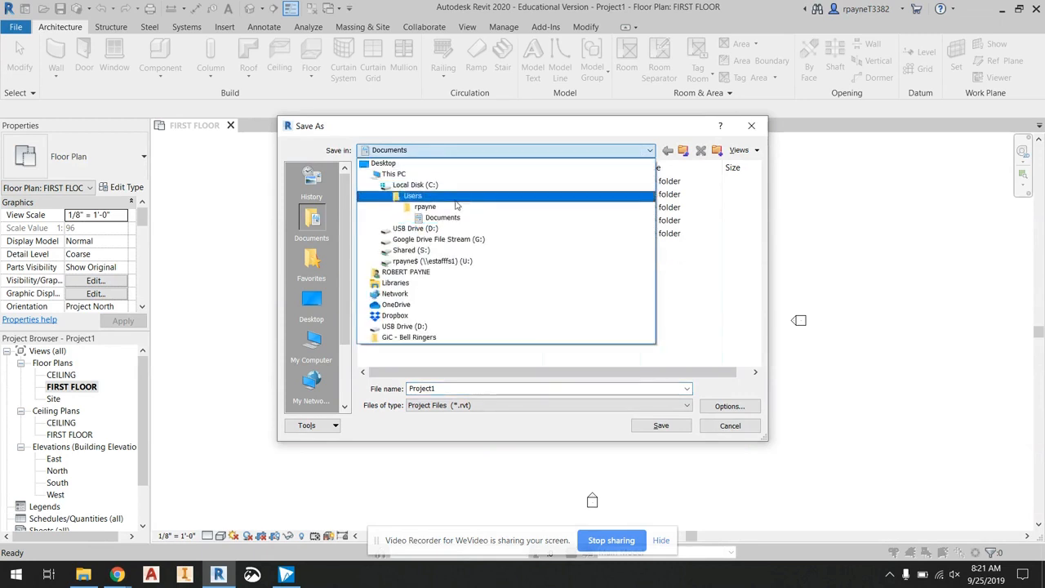
pyautogui.click(411, 261)
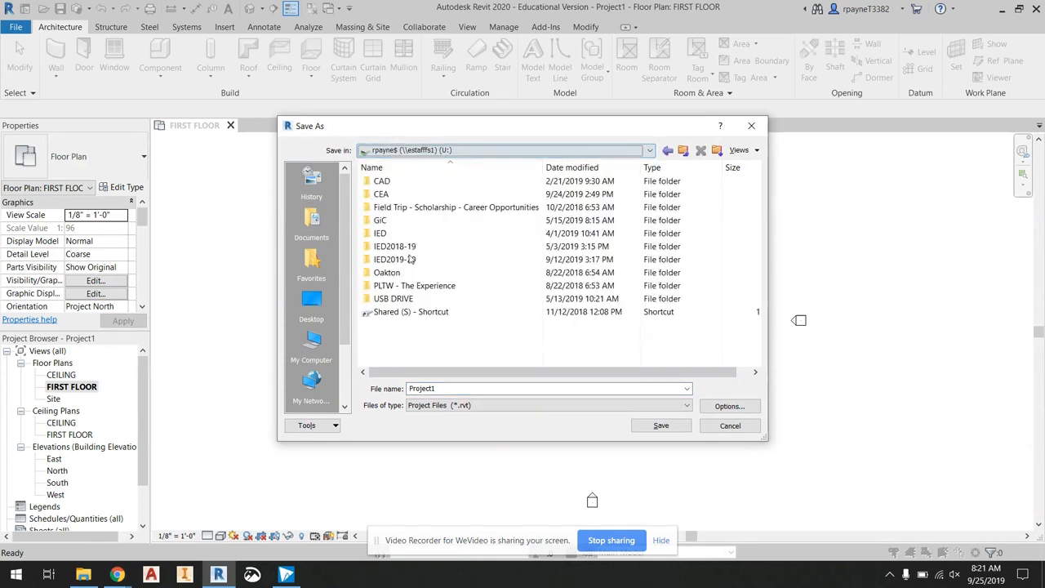
pyautogui.doubleClick(397, 195)
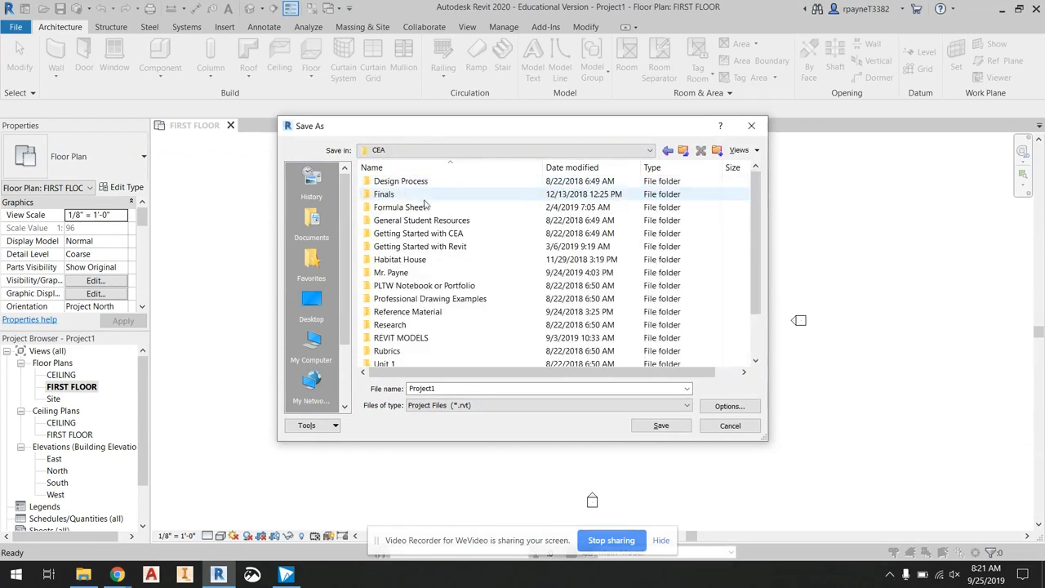
pyautogui.scroll(-1, 422, 193)
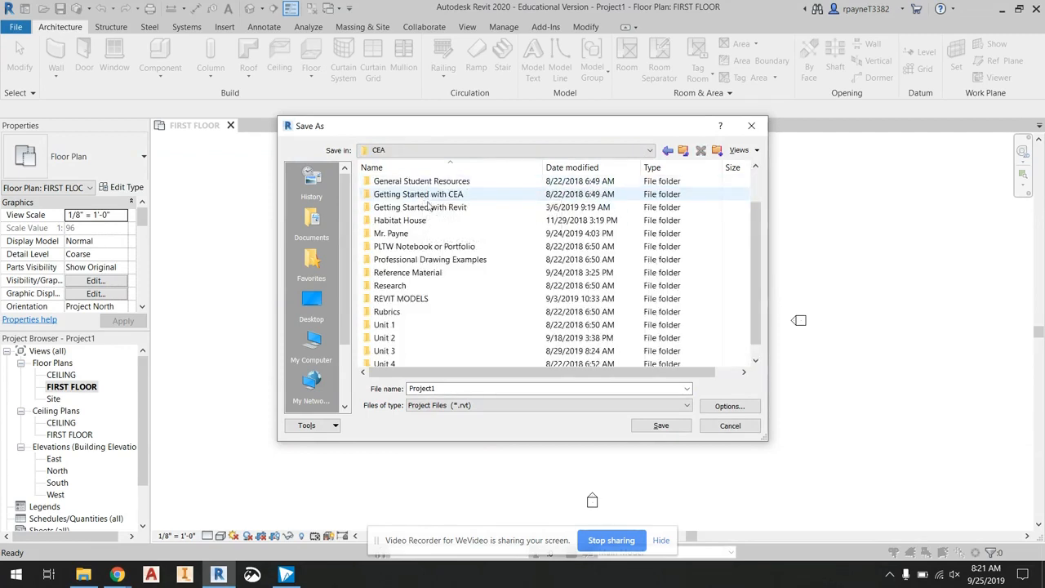
pyautogui.doubleClick(392, 234)
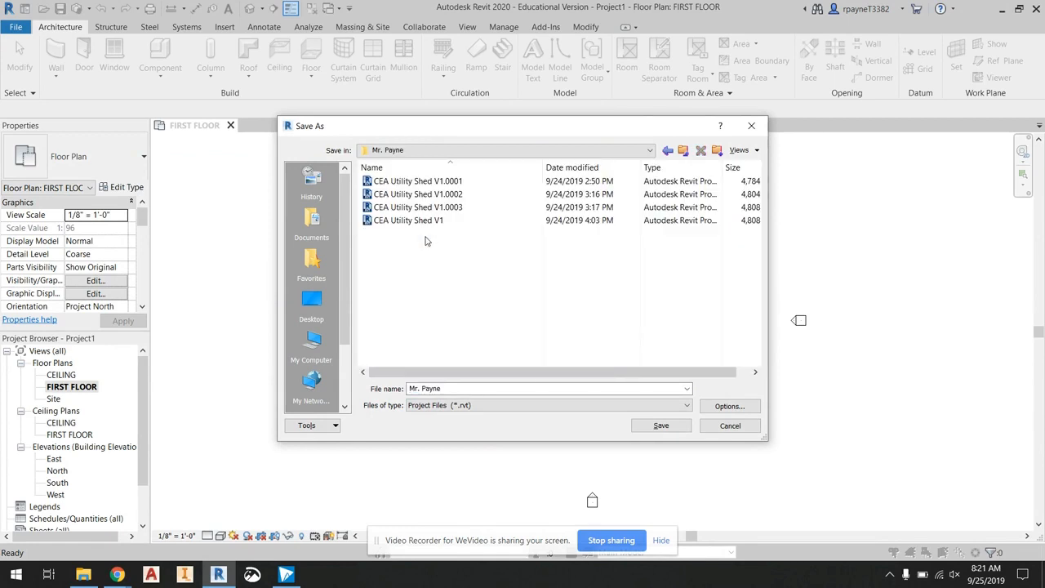
# Step: Name the project file "CEA Utility Shed DEMO" and save it
pyautogui.write('CEA Util')
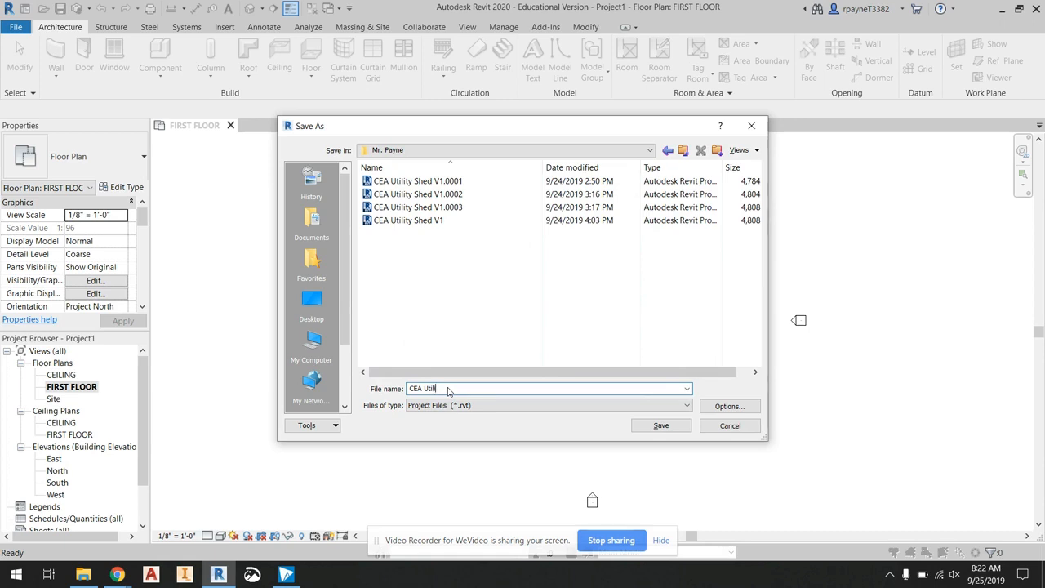
pyautogui.write('ity S')
pyautogui.write('DEMO')
pyautogui.click(658, 425)
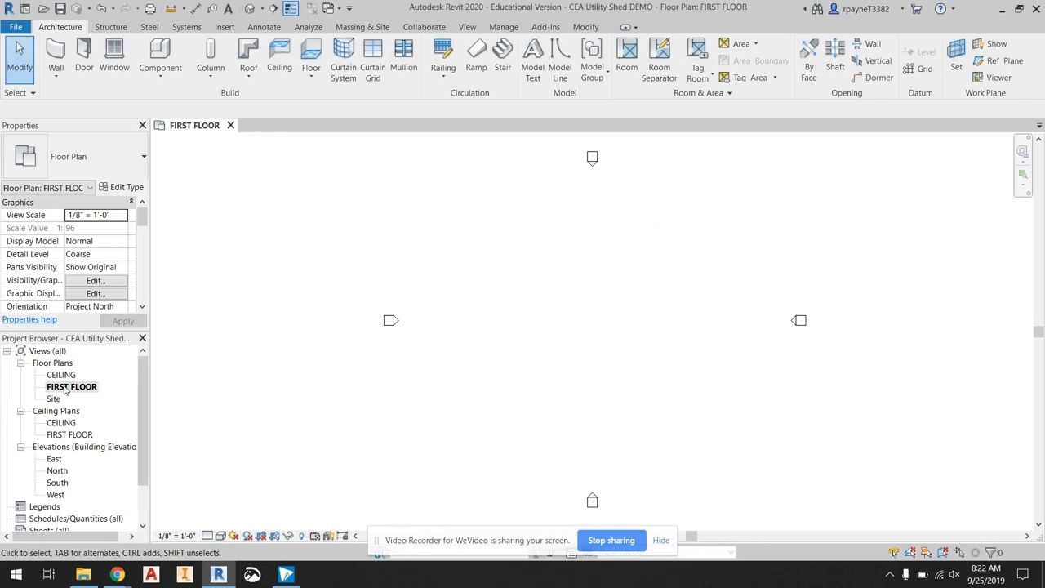
# Step: Draw a closed rectangle of Exterior - Siding on Wood Stud walls, about 48' by 32', with an unconnected height of 20'
pyautogui.click(56, 57)
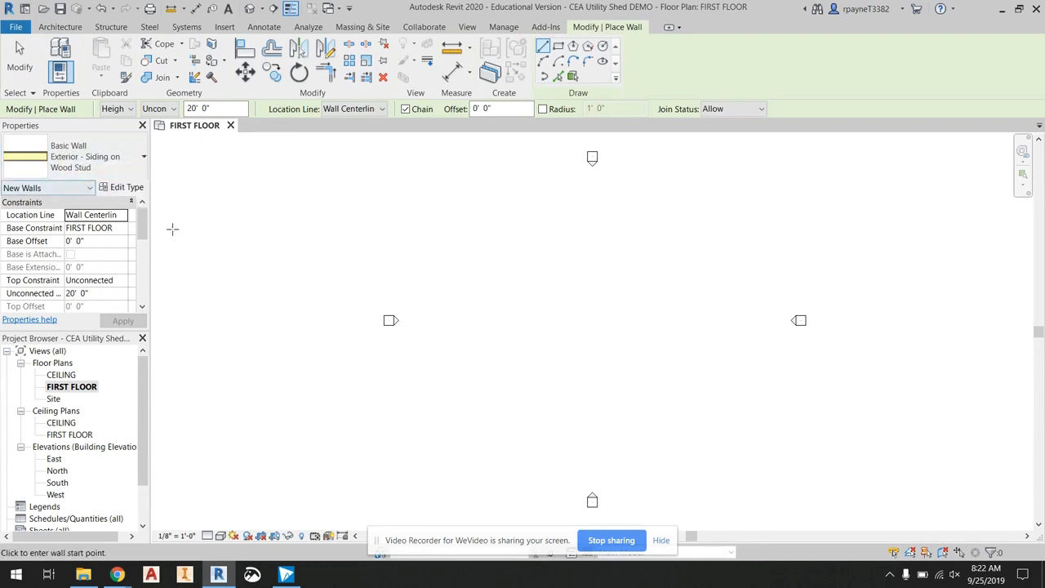
pyautogui.click(128, 111)
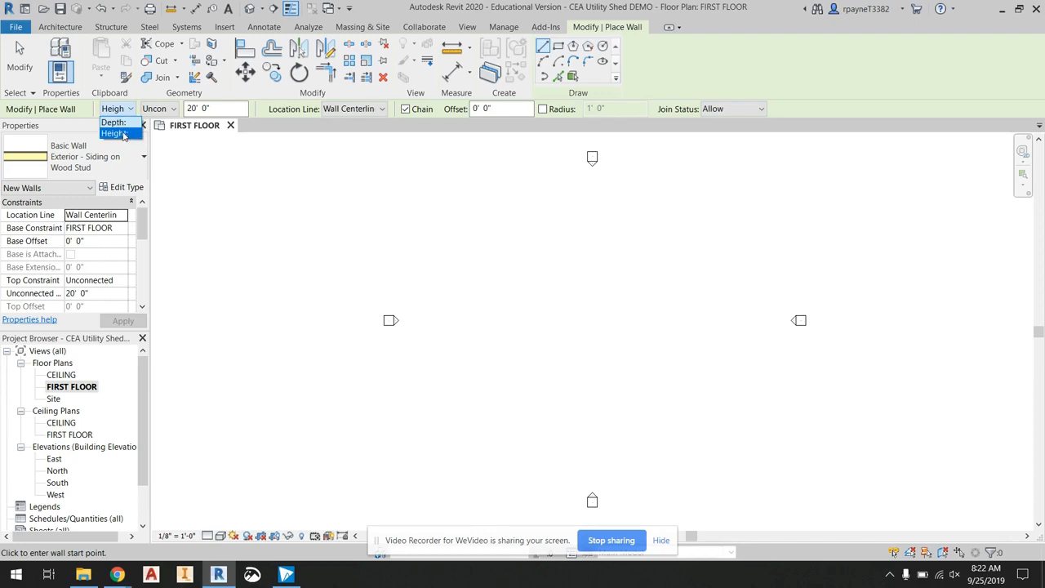
pyautogui.click(121, 134)
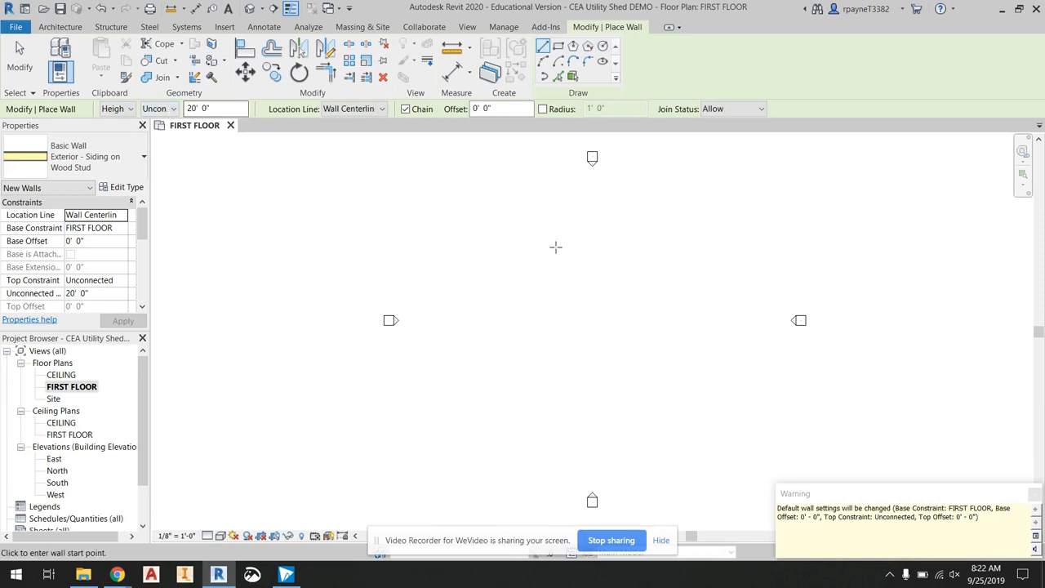
pyautogui.click(635, 286)
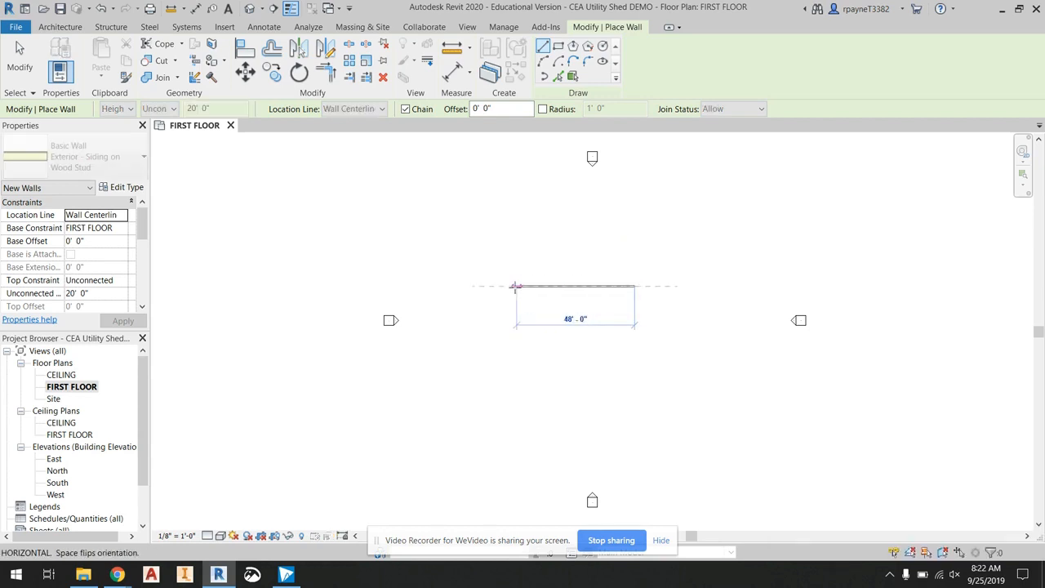
pyautogui.click(516, 286)
pyautogui.click(515, 365)
pyautogui.click(635, 365)
pyautogui.press('Escape')
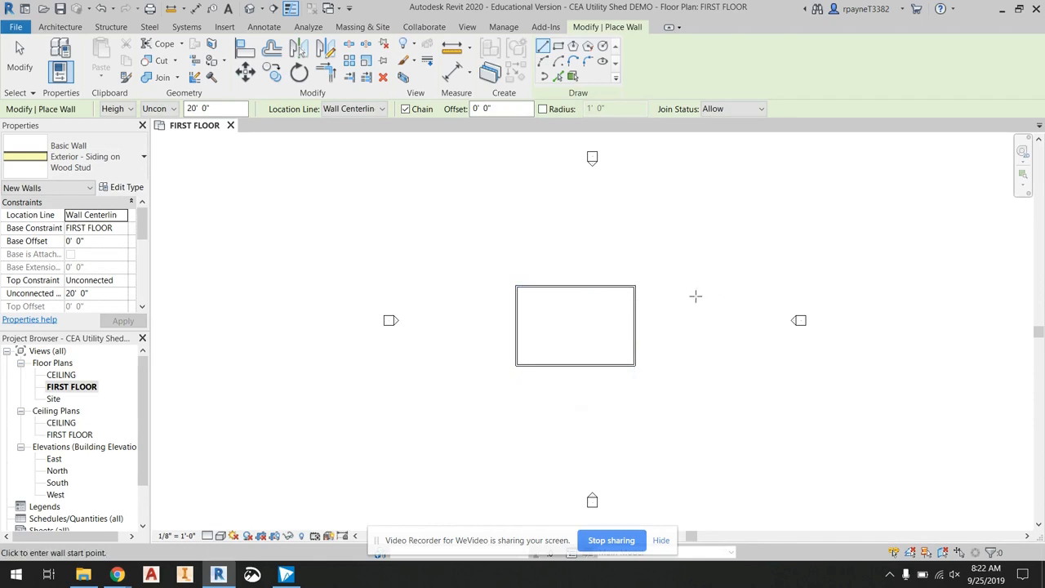
pyautogui.press('Escape')
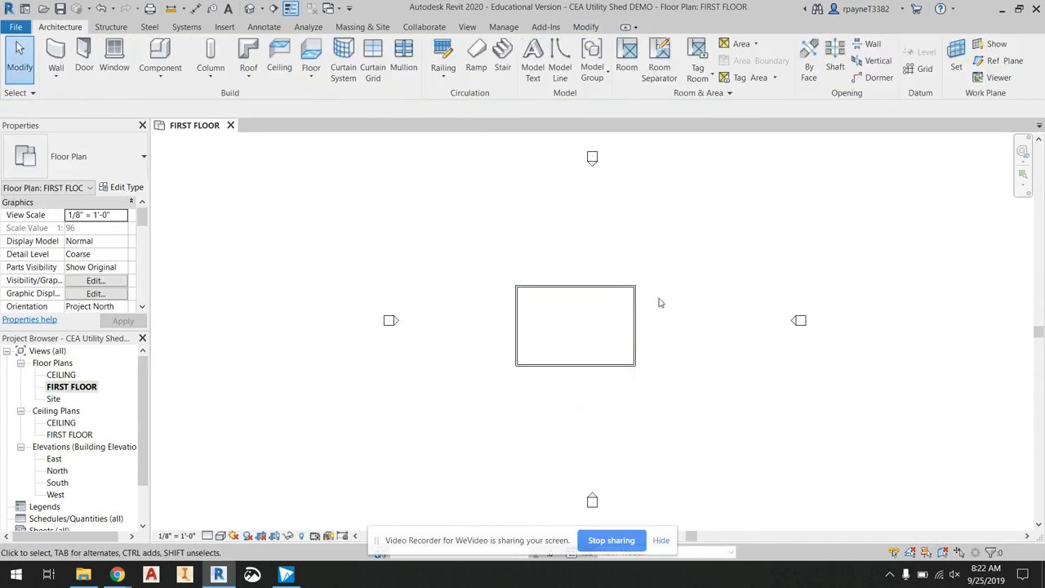
# Step: Examine the wall rectangle up close in plan and in the default 3D view
pyautogui.scroll(2, 660, 303)
pyautogui.scroll(2, 576, 327)
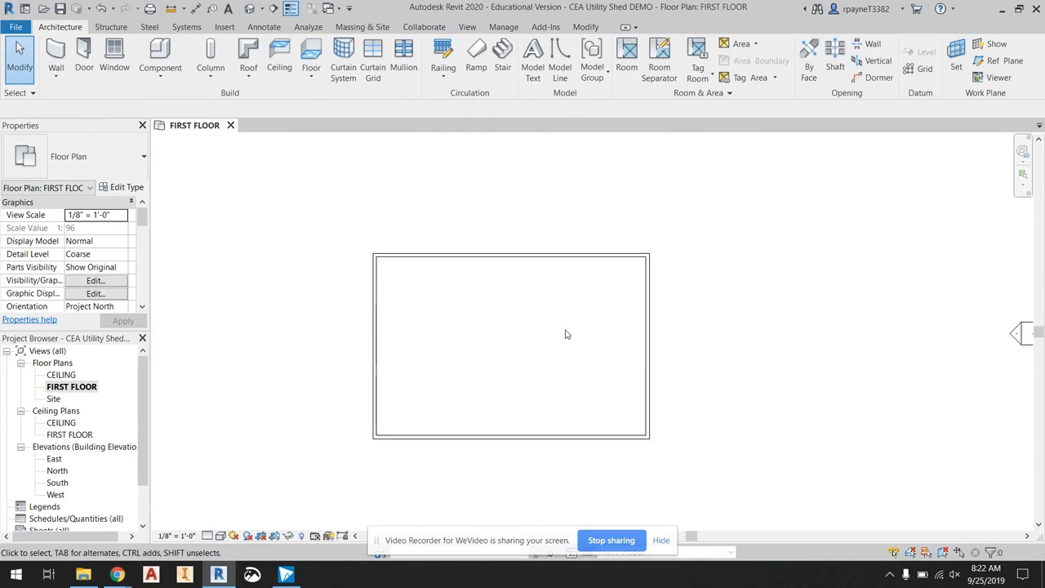
pyautogui.scroll(2, 548, 333)
pyautogui.moveTo(522, 359); pyautogui.dragTo(521, 334, button='middle')
pyautogui.scroll(1, 515, 332)
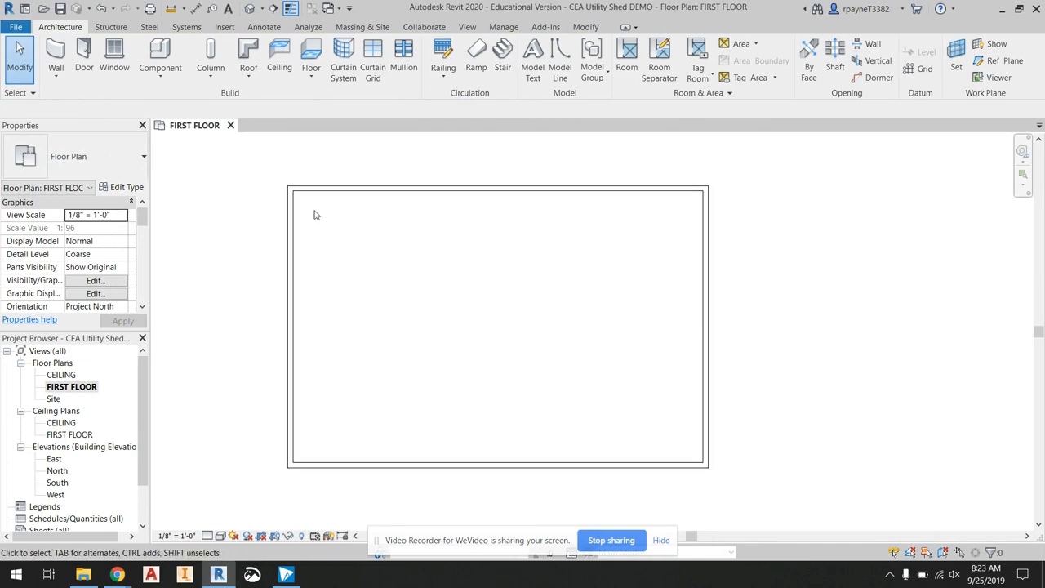
pyautogui.click(250, 9)
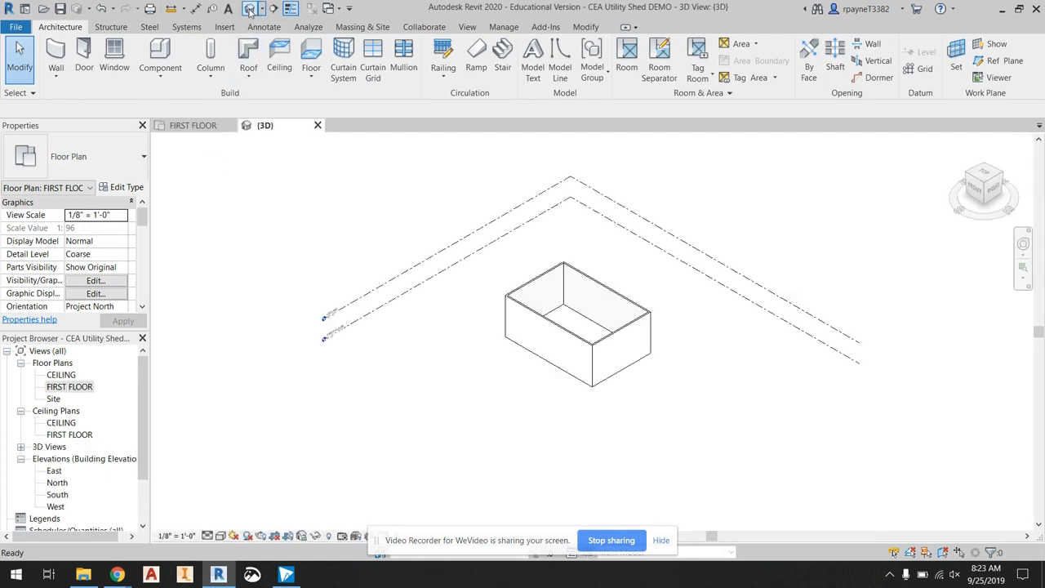
pyautogui.scroll(3, 548, 349)
pyautogui.scroll(2, 480, 290)
pyautogui.scroll(2, 480, 290)
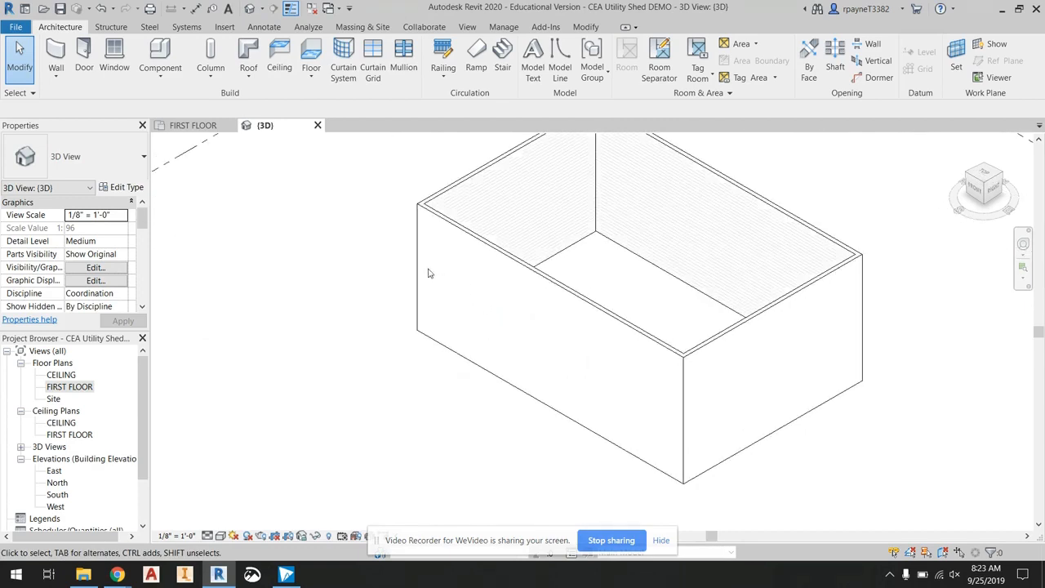
pyautogui.moveTo(391, 202); pyautogui.dragTo(335, 257, button='middle')
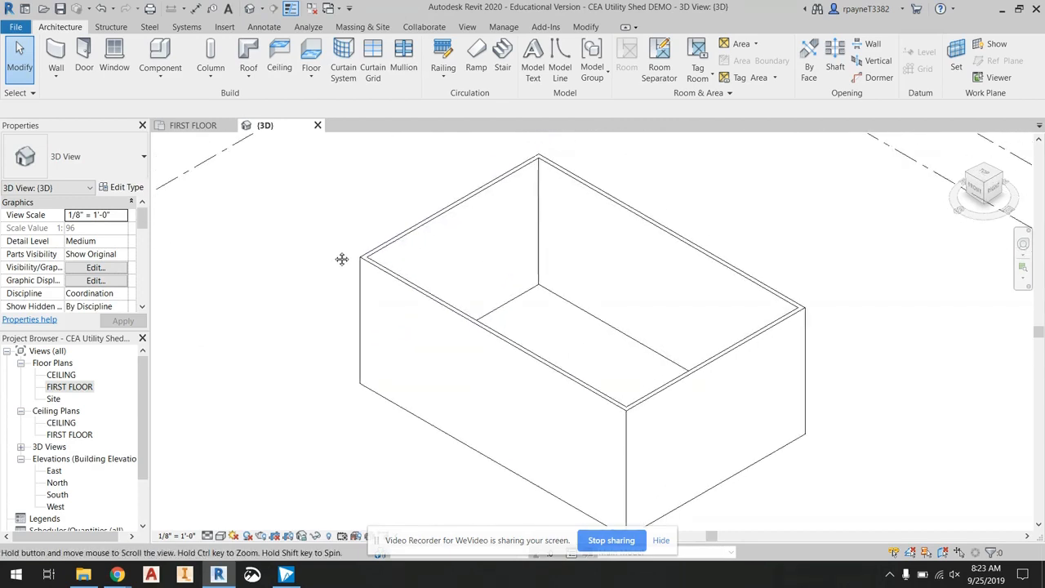
# Step: Open the East elevation and compare the wall height with the CEILING level
pyautogui.doubleClick(56, 473)
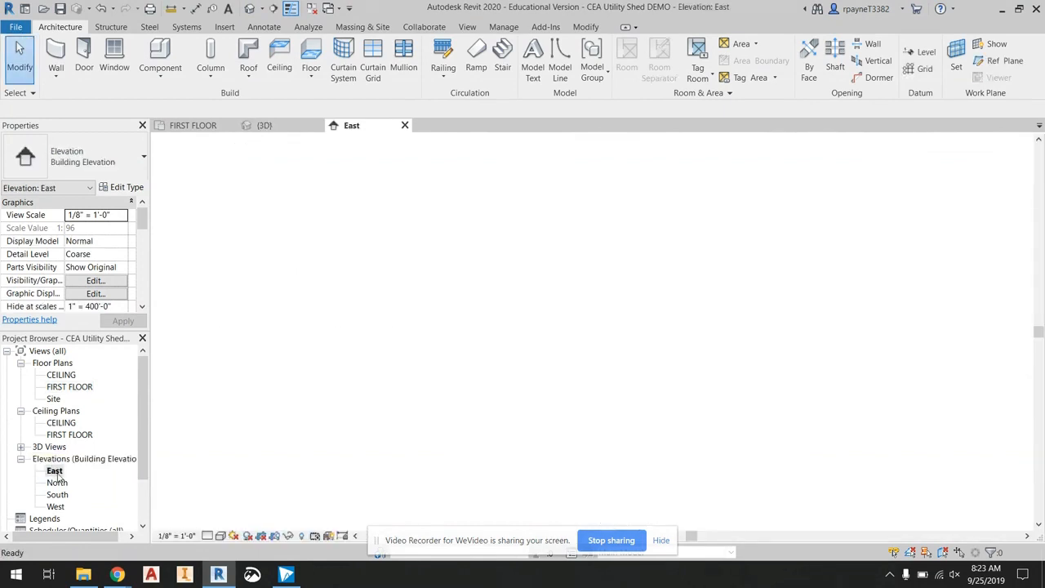
pyautogui.scroll(3, 974, 336)
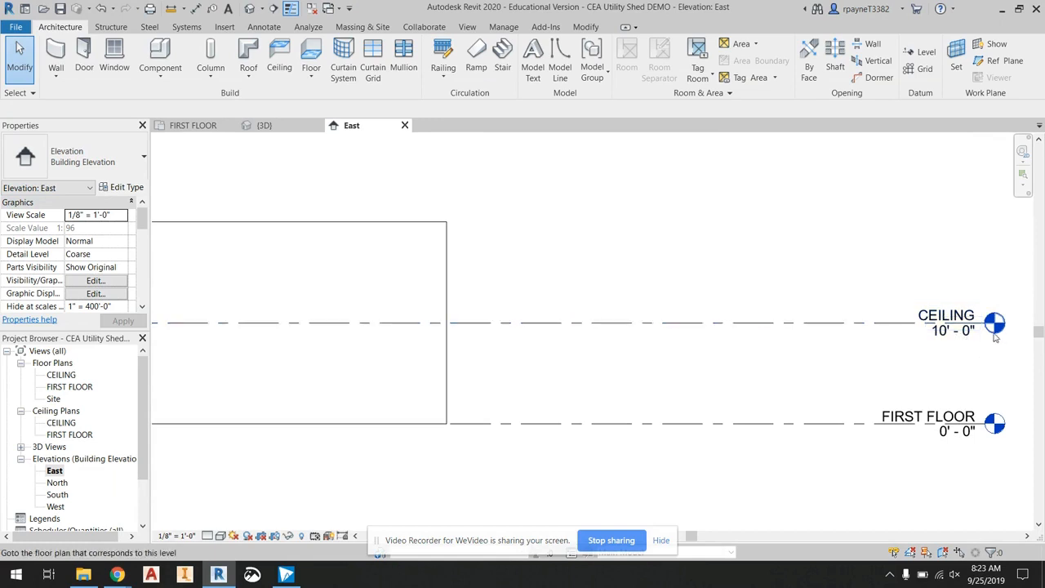
pyautogui.scroll(-1, 984, 339)
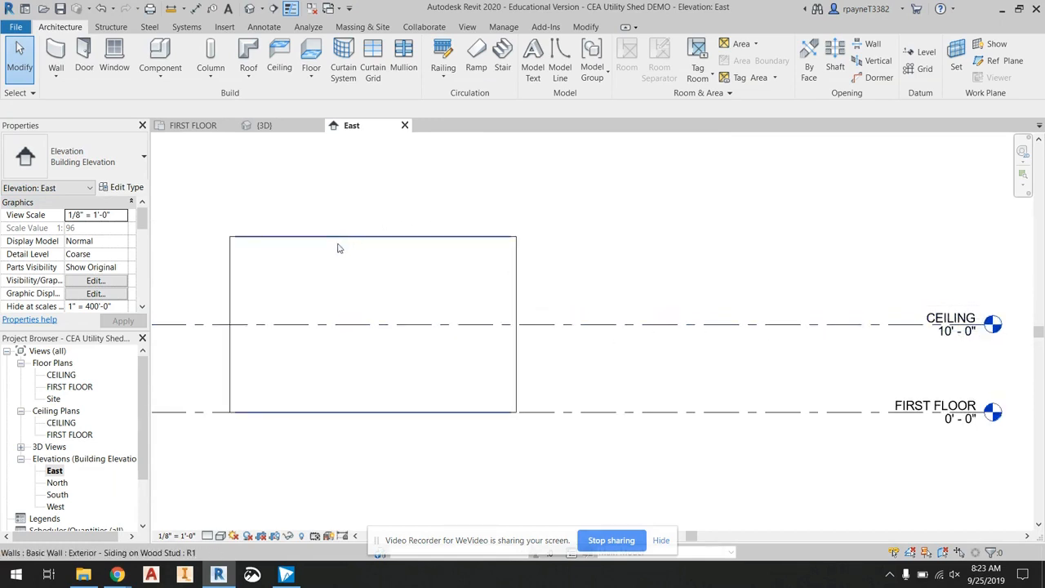
# Step: Return to the FIRST FLOOR plan and delete all four walls of the rectangle
pyautogui.doubleClick(60, 388)
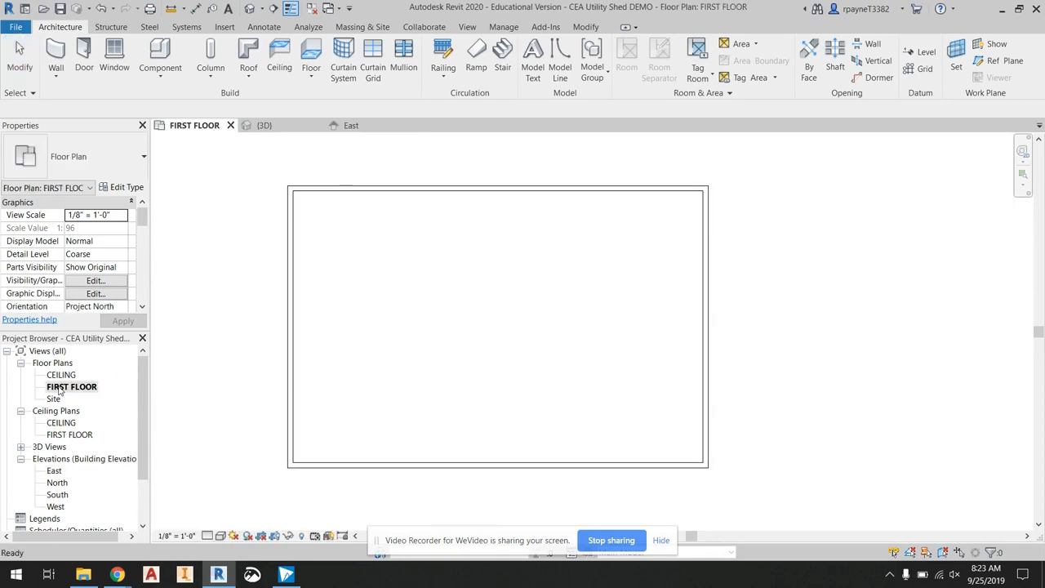
pyautogui.click(353, 188)
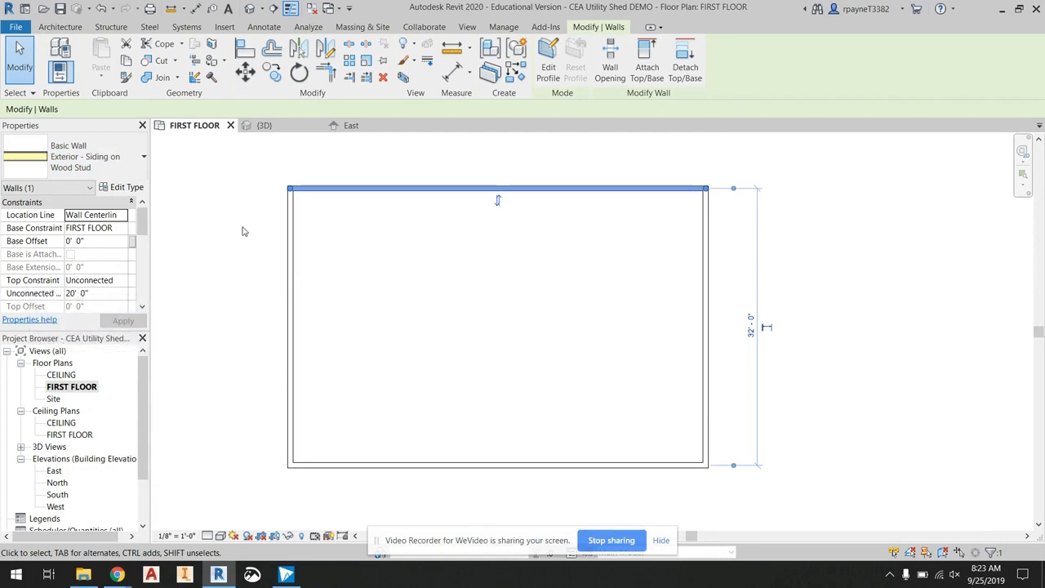
pyautogui.scroll(-4, 240, 233)
pyautogui.moveTo(210, 283); pyautogui.dragTo(379, 270, button='middle')
pyautogui.scroll(-1, 379, 270)
pyautogui.moveTo(623, 362); pyautogui.dragTo(384, 195)
pyautogui.press('Delete')
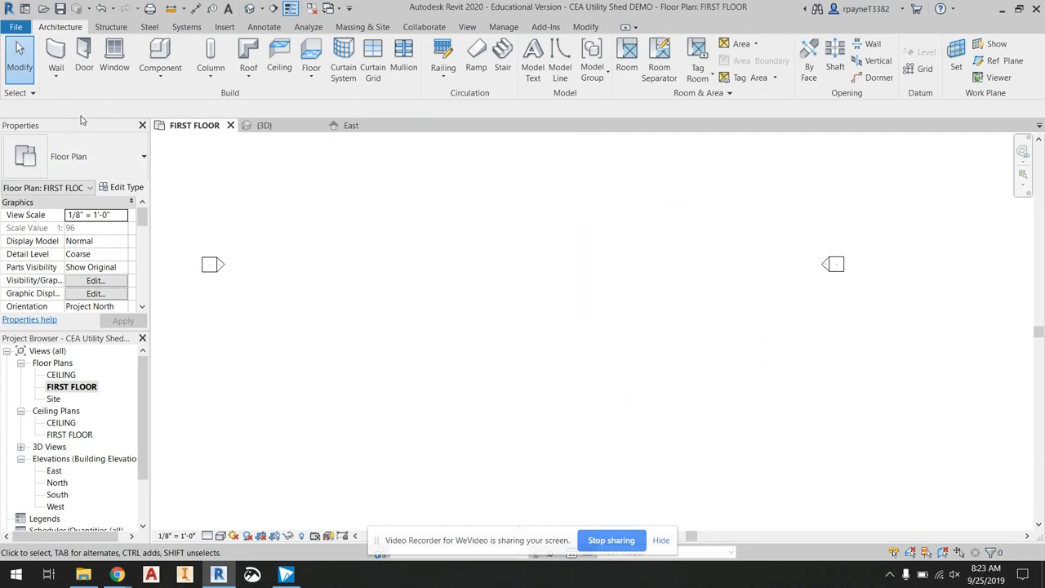
# Step: Draw a closed rectangle of walls about 45' long on the FIRST FLOOR plan, with their height constrained to the CEILING level
pyautogui.click(56, 56)
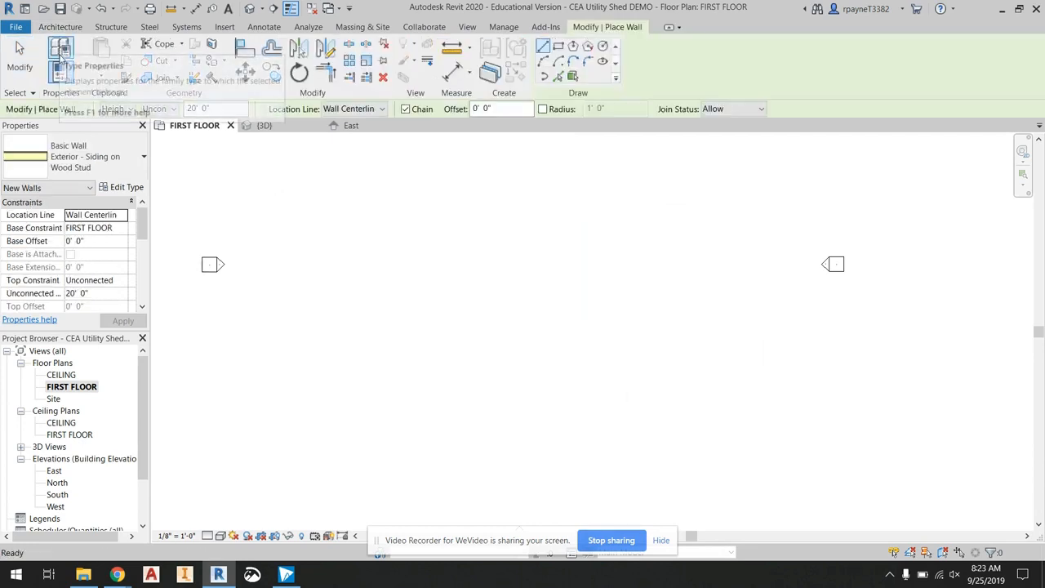
pyautogui.click(173, 109)
pyautogui.click(168, 123)
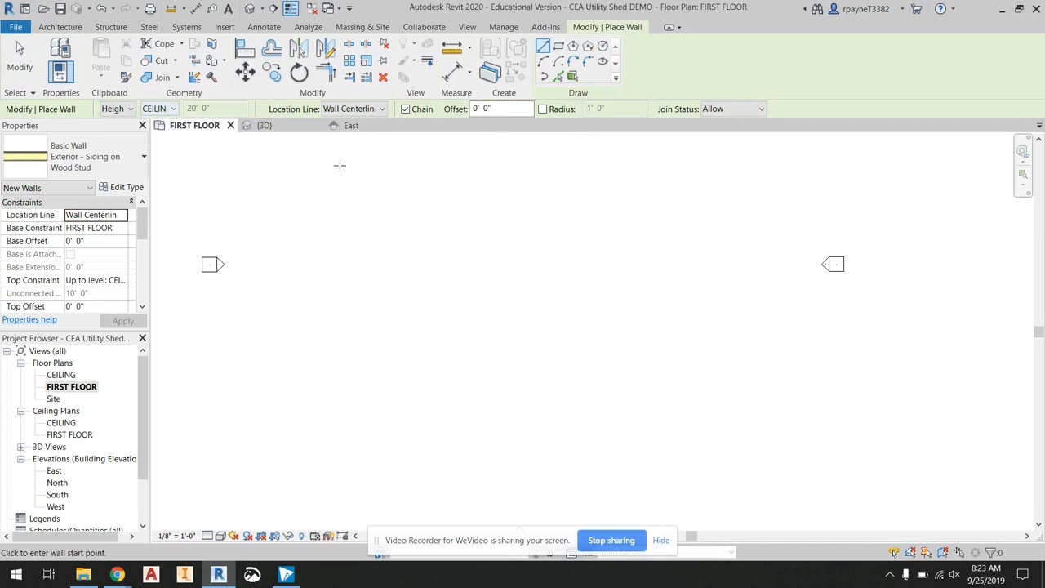
pyautogui.click(613, 219)
pyautogui.click(445, 218)
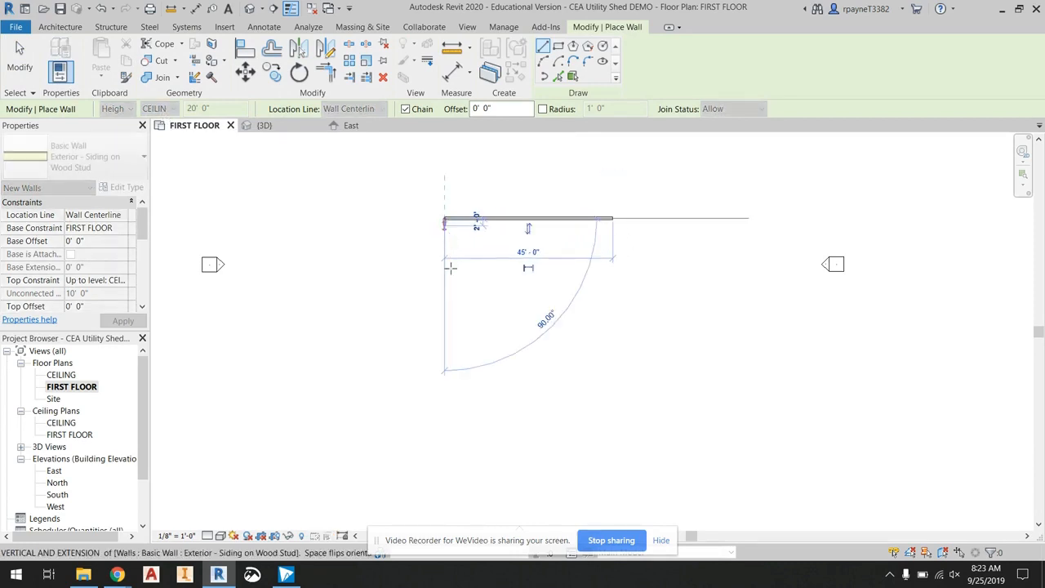
pyautogui.click(445, 300)
pyautogui.click(611, 299)
pyautogui.click(613, 218)
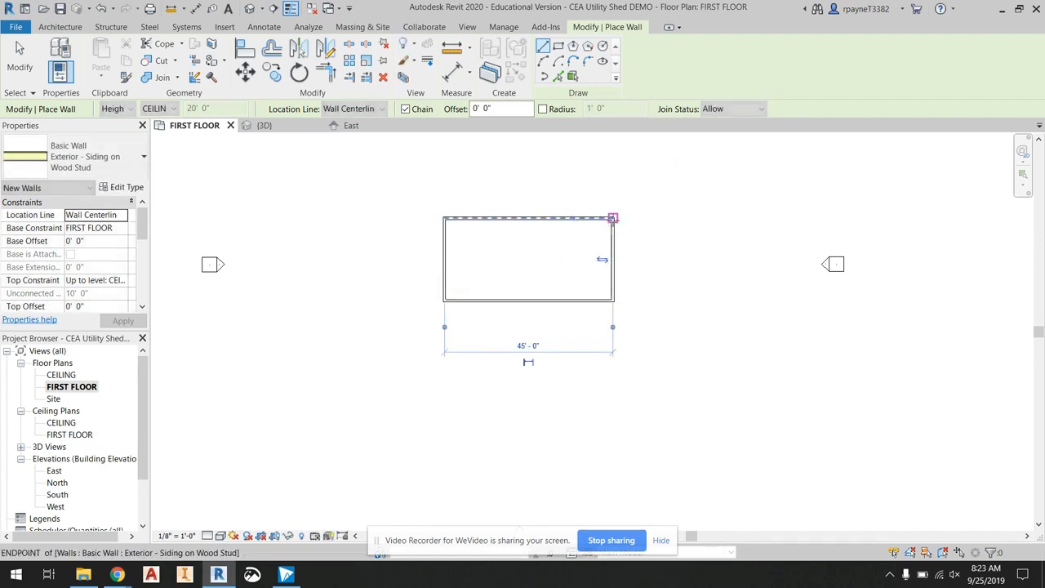
pyautogui.press('Escape')
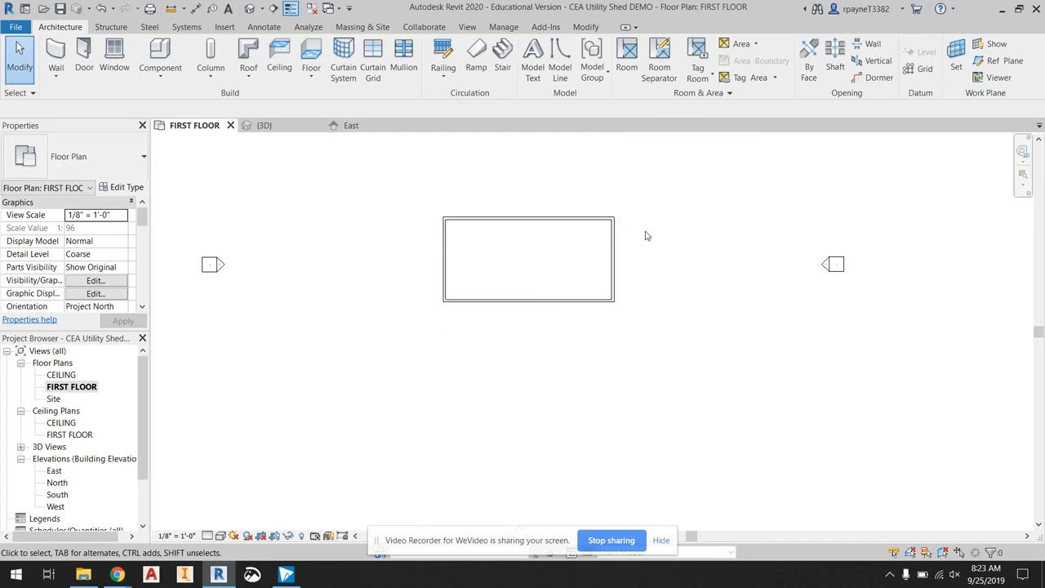
# Step: Check the new walls in 3D and in the East and West elevations against the CEILING level
pyautogui.click(248, 10)
pyautogui.moveTo(421, 274); pyautogui.dragTo(342, 204, button='middle')
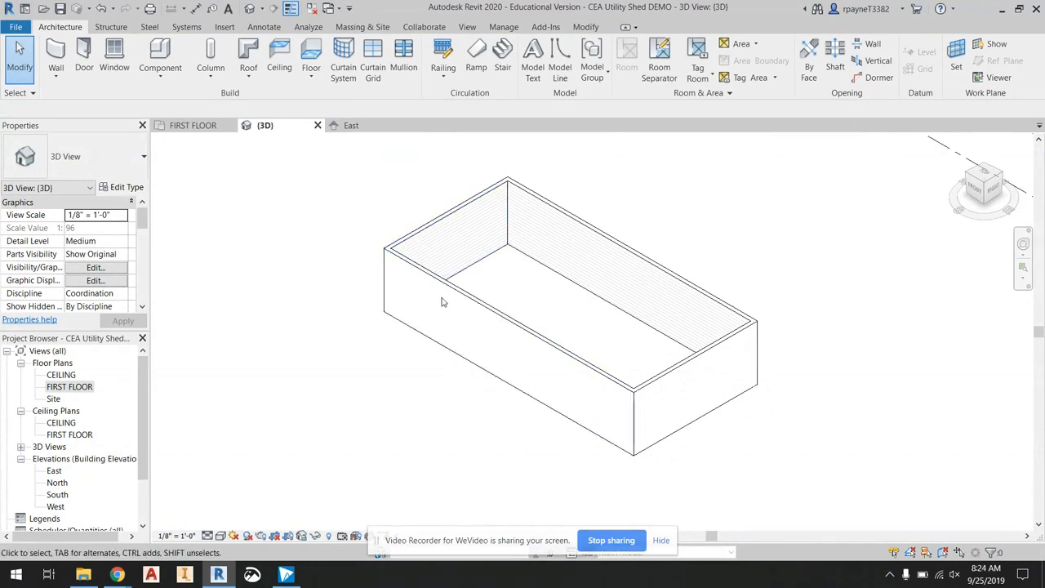
pyautogui.doubleClick(54, 471)
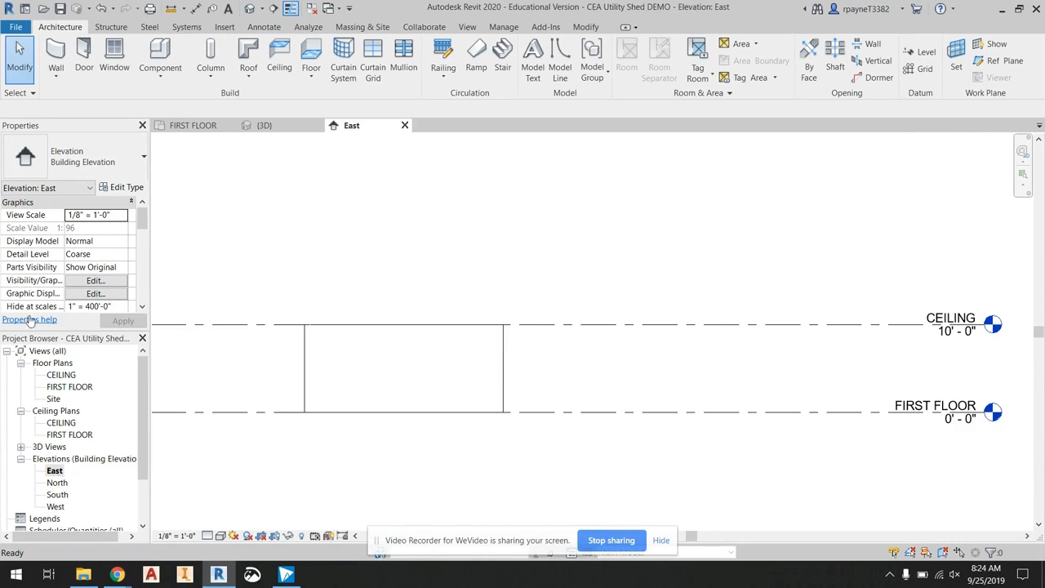
pyautogui.doubleClick(56, 507)
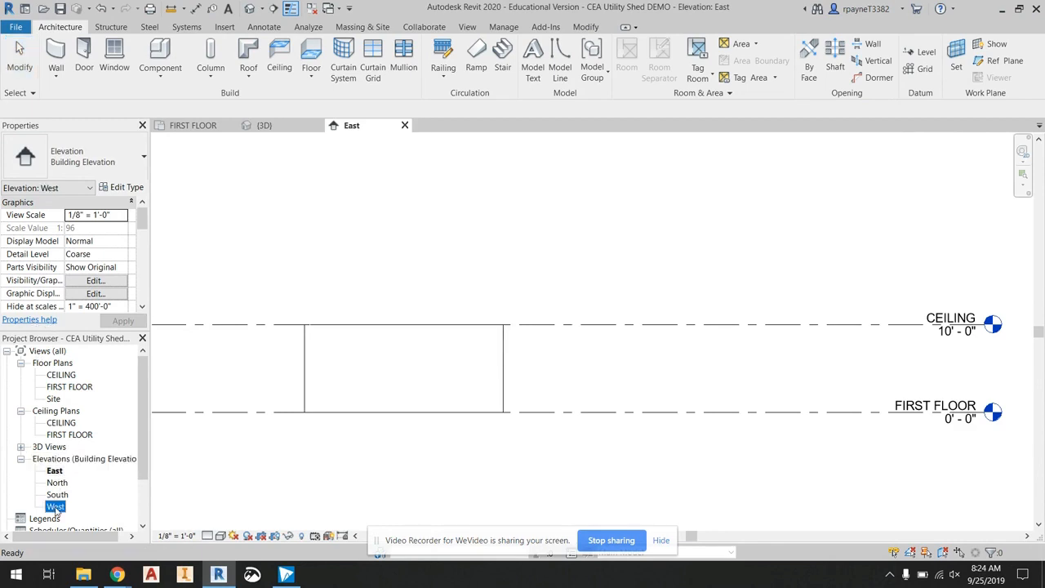
pyautogui.scroll(2, 964, 339)
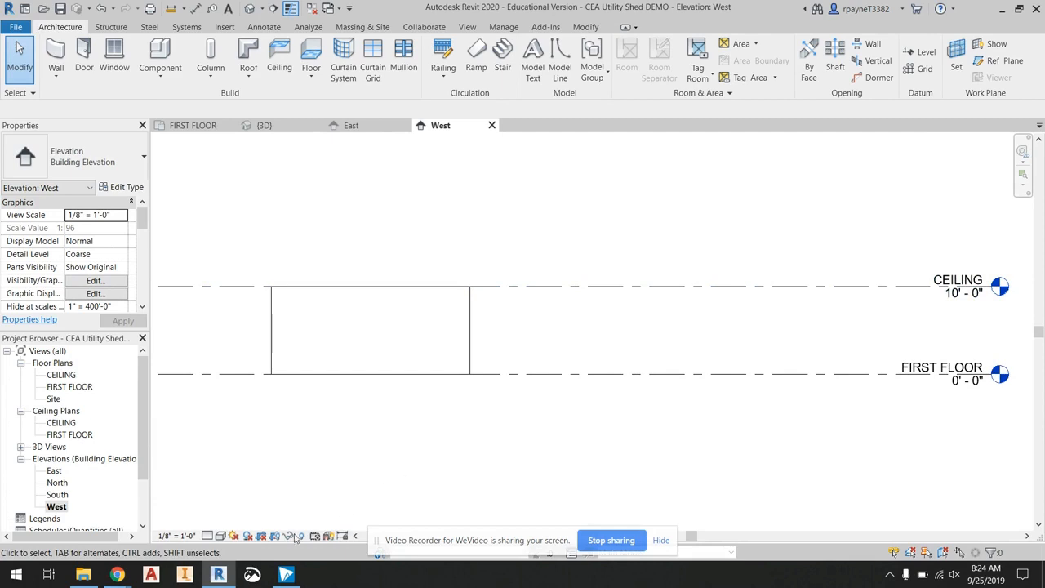
# Step: Switch to the Utility Shed Design document in Chrome and look up the required wall height
pyautogui.moveTo(118, 574)
pyautogui.click(112, 532)
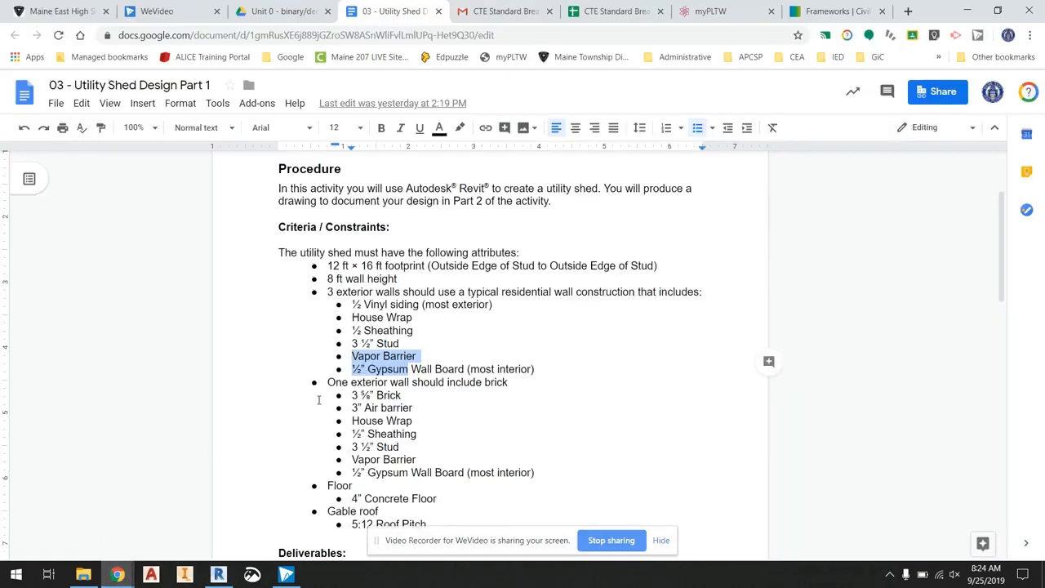
pyautogui.click(372, 358)
pyautogui.moveTo(328, 278); pyautogui.dragTo(399, 279)
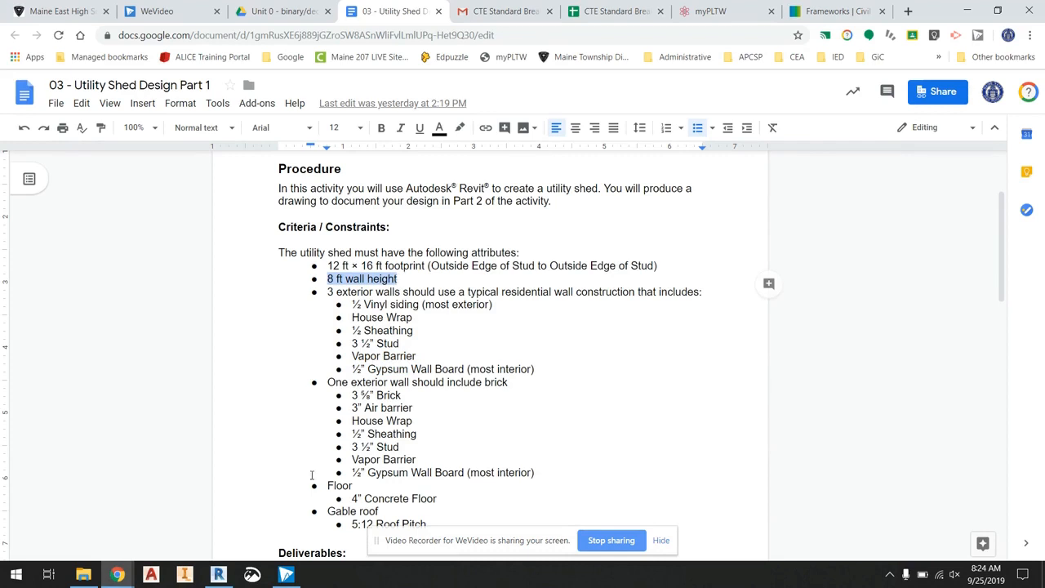
# Step: Switch back to Revit and set the CEILING level's elevation to 8' in the North elevation
pyautogui.click(218, 575)
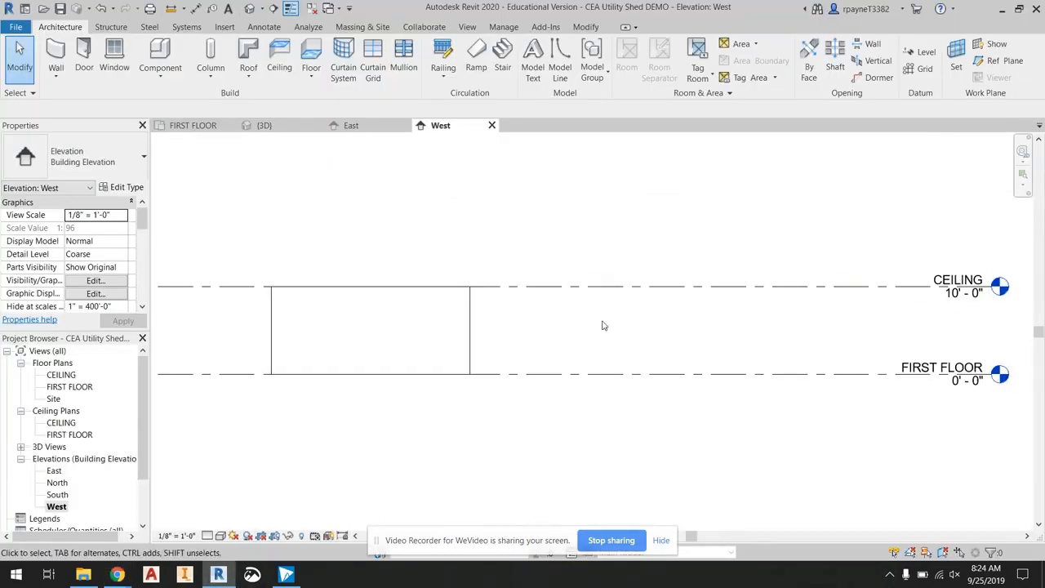
pyautogui.click(57, 483)
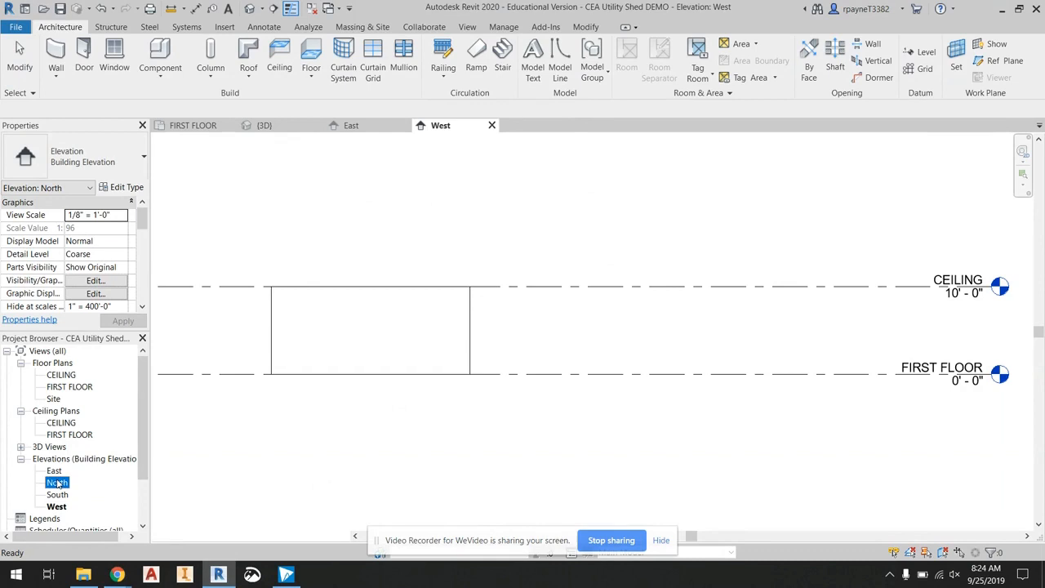
pyautogui.doubleClick(57, 482)
pyautogui.scroll(5, 972, 315)
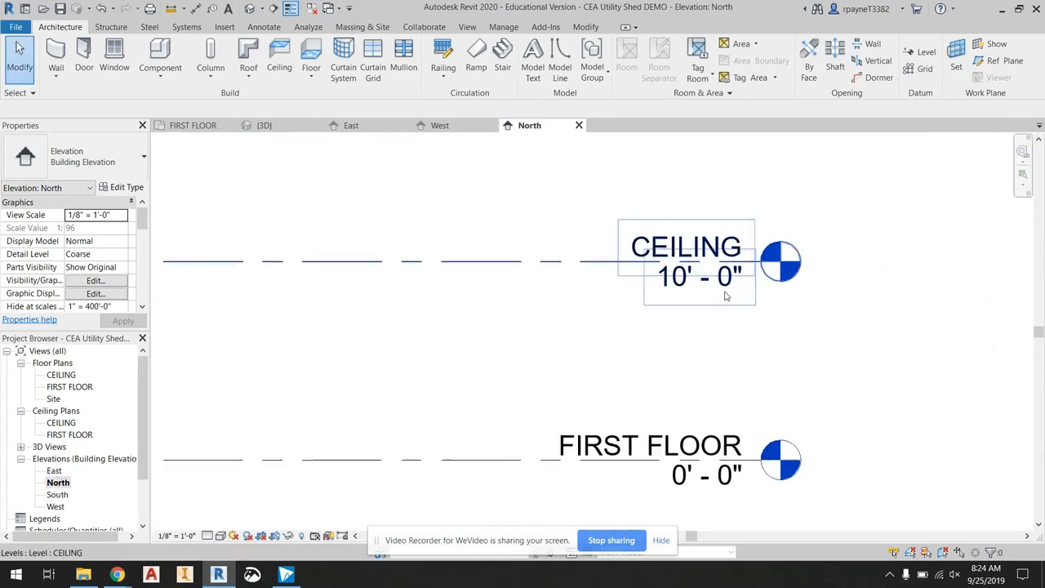
pyautogui.doubleClick(726, 296)
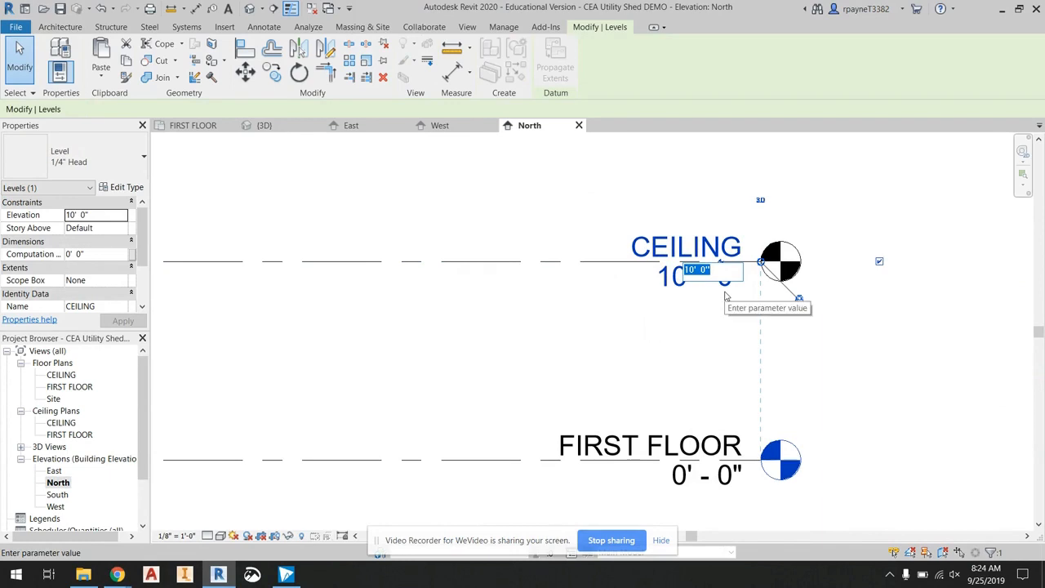
pyautogui.write('8')
pyautogui.press('Return')
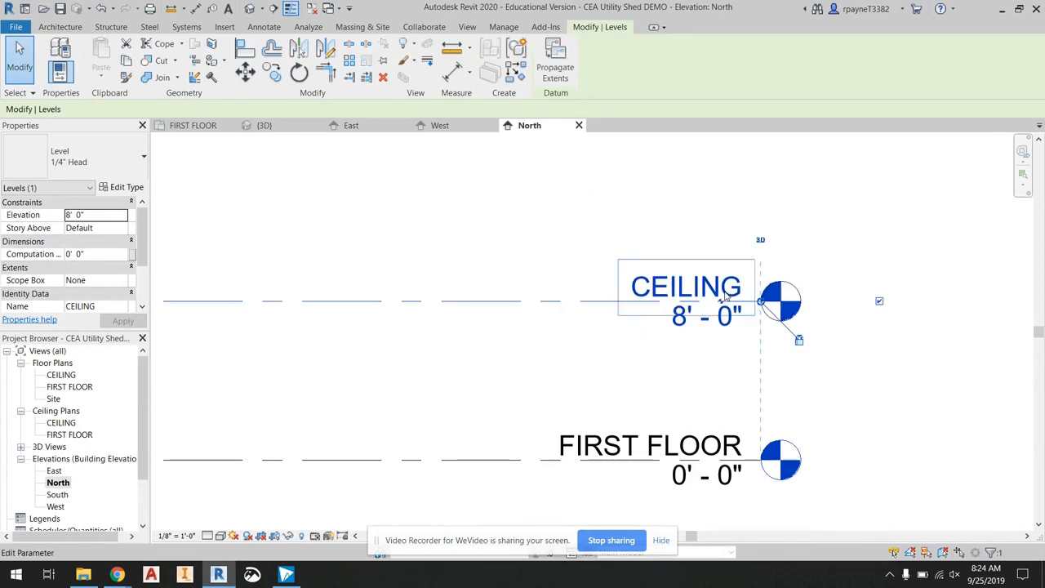
pyautogui.click(928, 217)
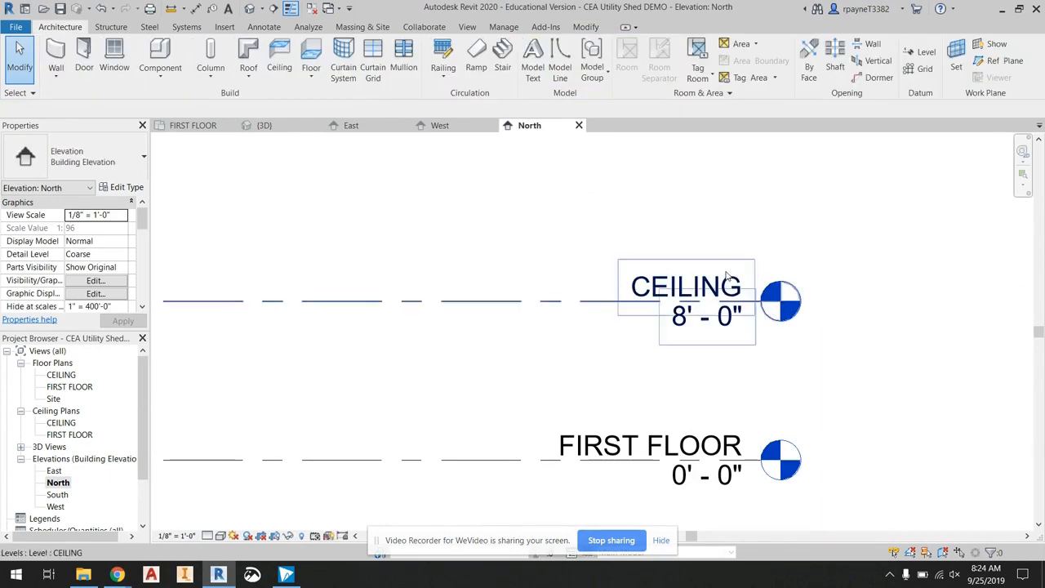
# Step: Check in the North elevation whether the wall tops follow the lowered CEILING level
pyautogui.scroll(-2, 914, 266)
pyautogui.scroll(1, 453, 314)
pyautogui.moveTo(491, 309); pyautogui.dragTo(755, 262, button='middle')
pyautogui.moveTo(482, 242); pyautogui.dragTo(397, 261, button='middle')
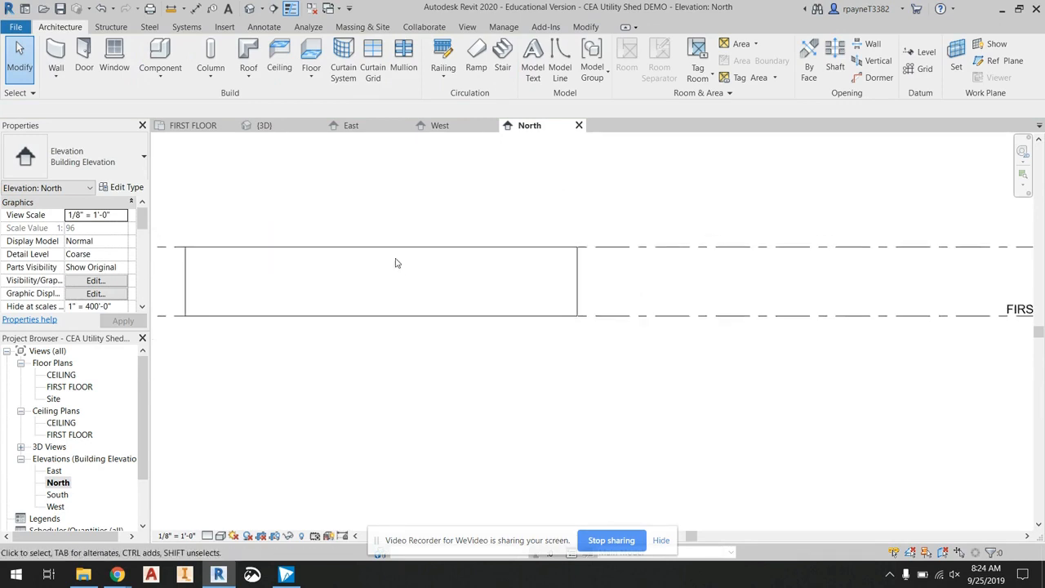
pyautogui.scroll(-1, 396, 263)
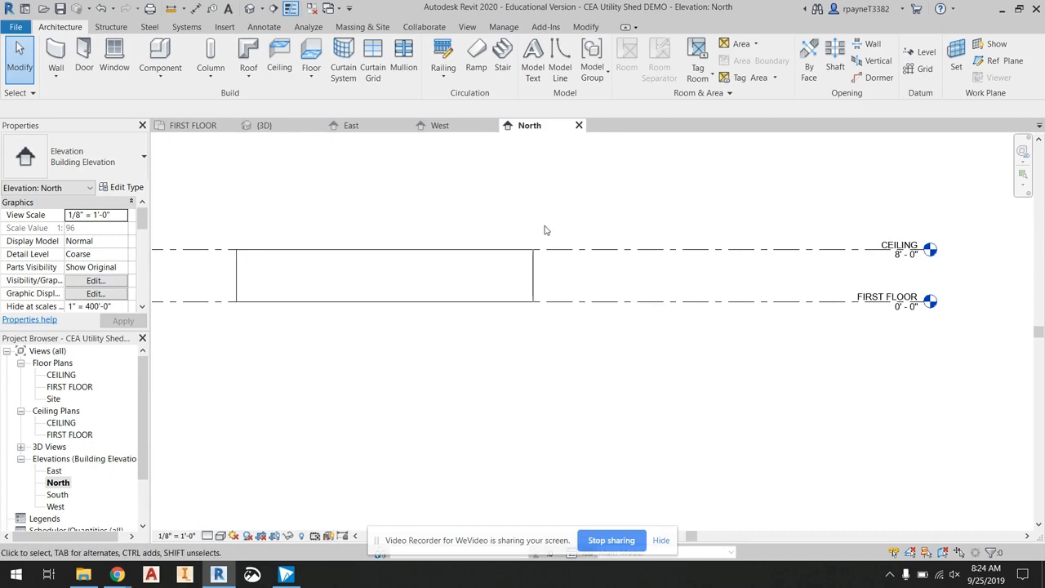
# Step: Select the north wall on the FIRST FLOOR plan and inspect in 3D which side of the walls carries the siding
pyautogui.doubleClick(71, 387)
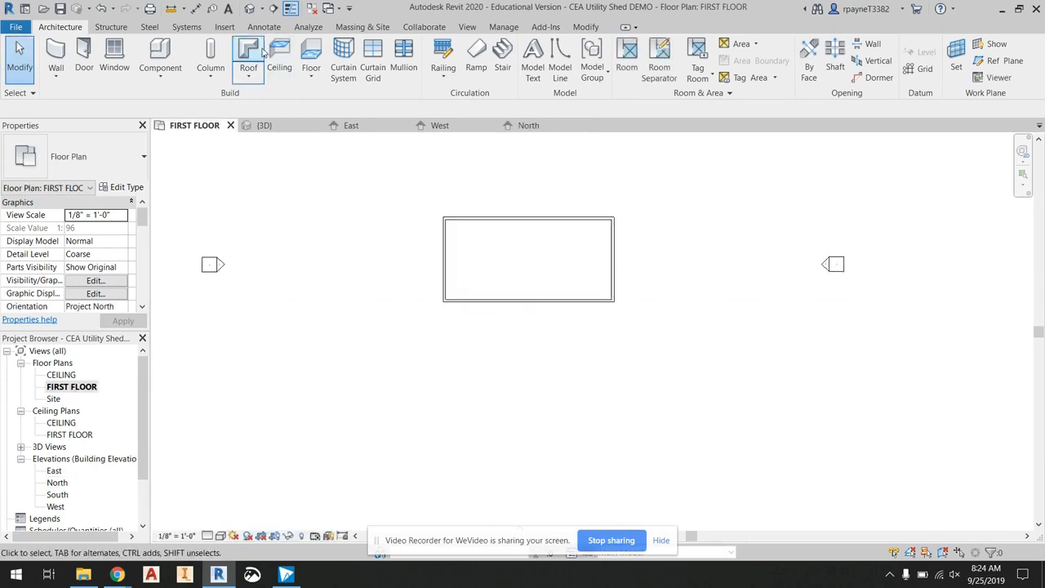
pyautogui.scroll(3, 530, 238)
pyautogui.click(526, 204)
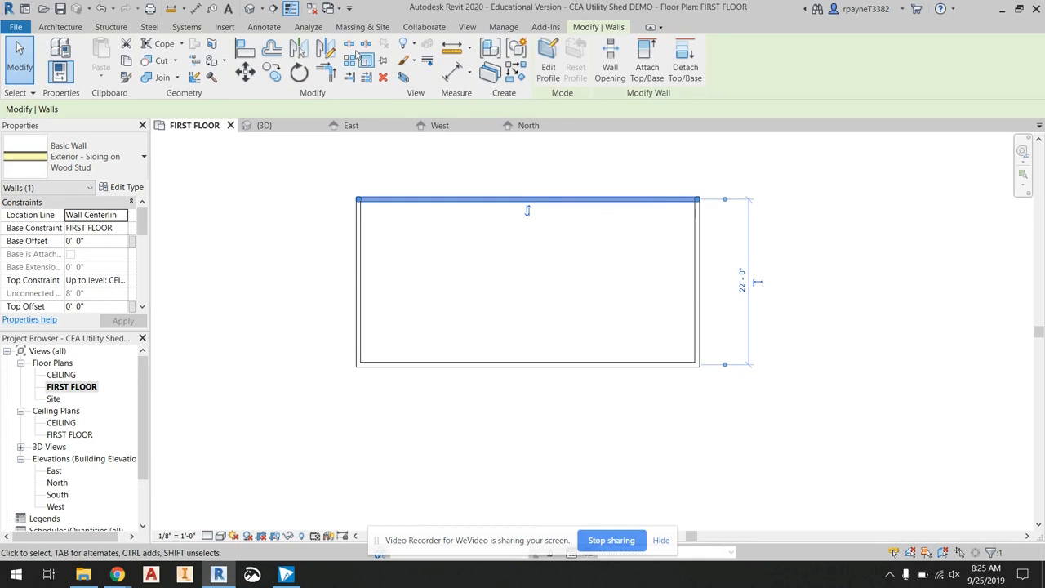
pyautogui.click(249, 8)
pyautogui.scroll(6, 576, 281)
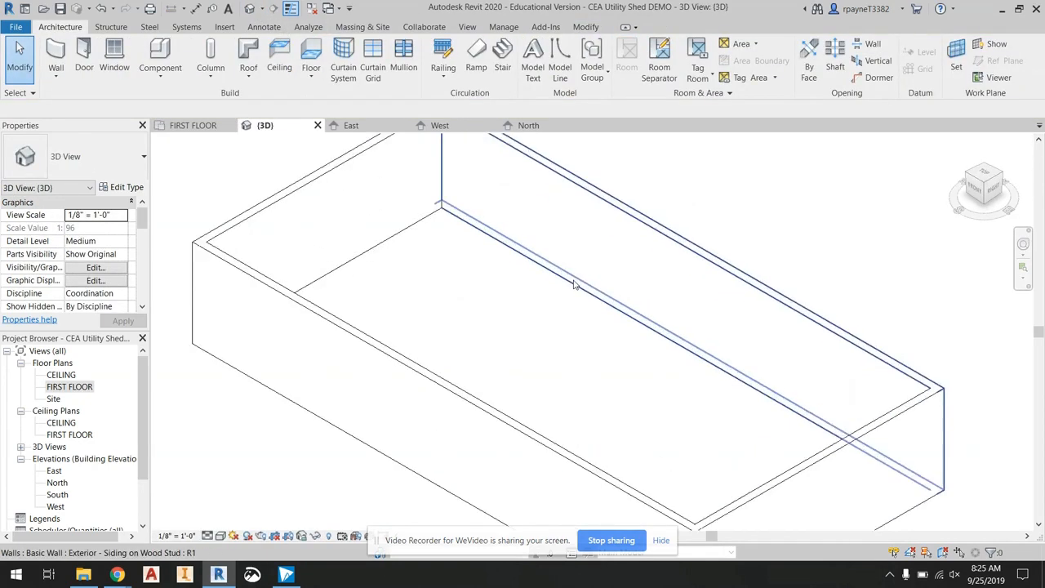
pyautogui.scroll(-5, 579, 252)
pyautogui.scroll(-1, 578, 256)
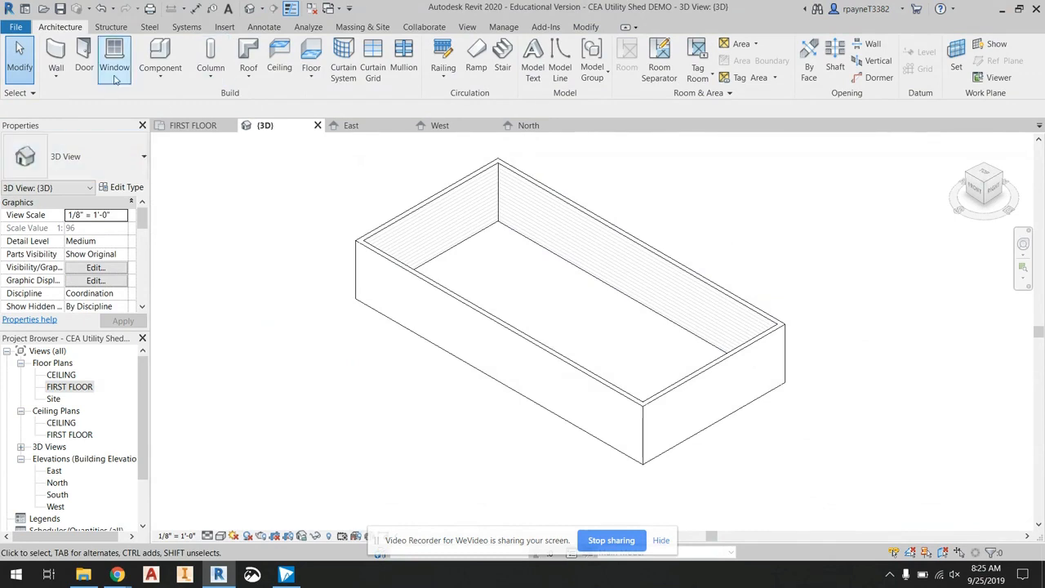
# Step: Draw a second closed rectangle of walls clockwise on the FIRST FLOOR plan, 19' deep and 10' south of the first, aligned with its ends
pyautogui.doubleClick(65, 388)
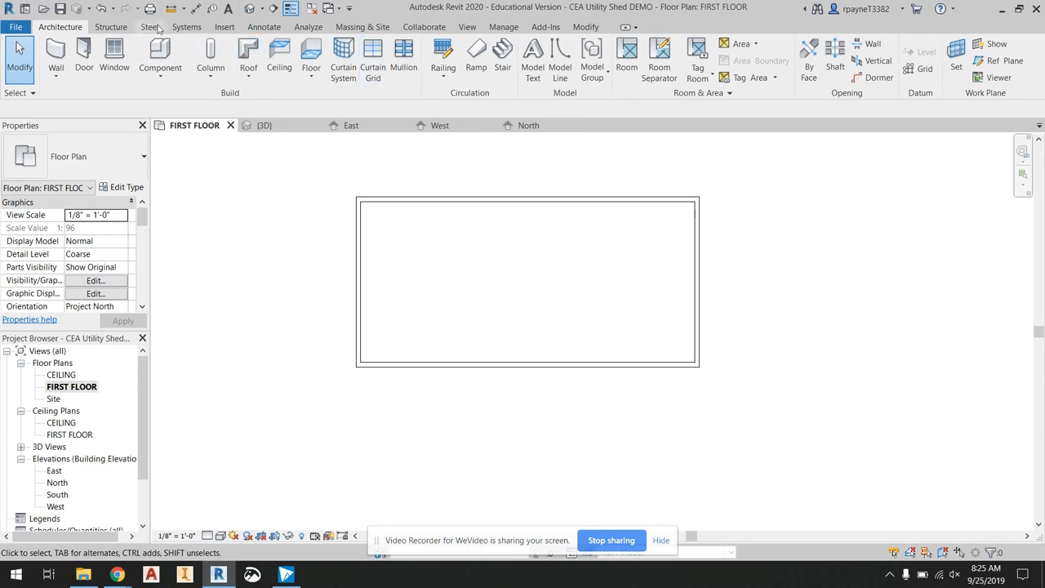
pyautogui.click(56, 55)
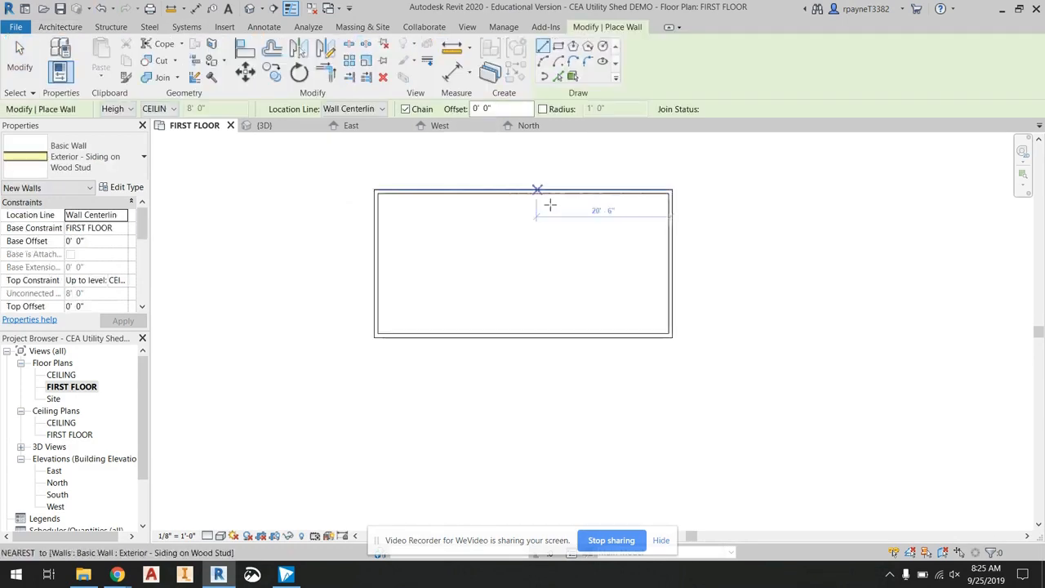
pyautogui.scroll(-2, 537, 187)
pyautogui.click(656, 377)
pyautogui.click(654, 483)
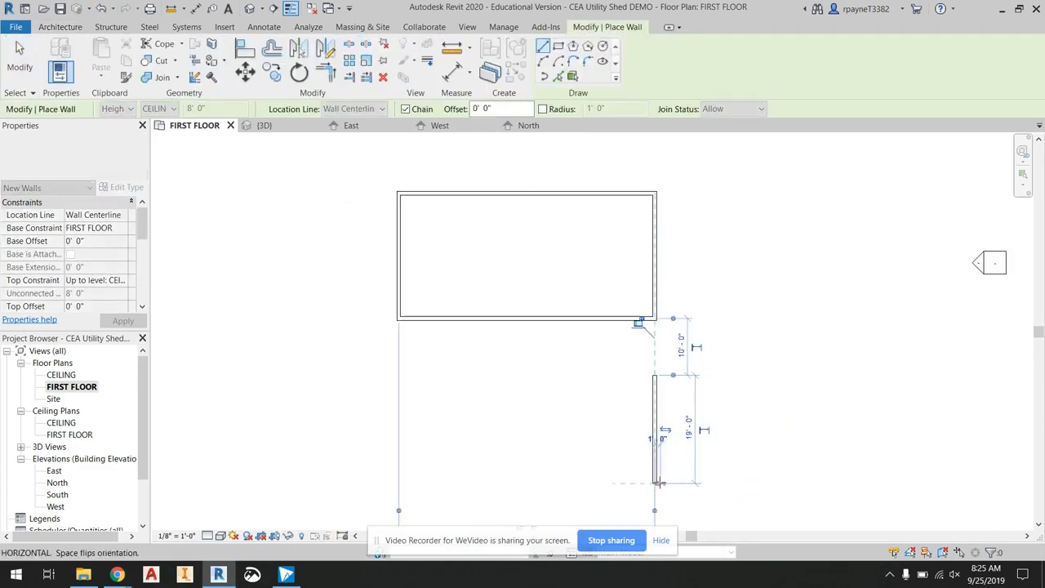
pyautogui.click(397, 484)
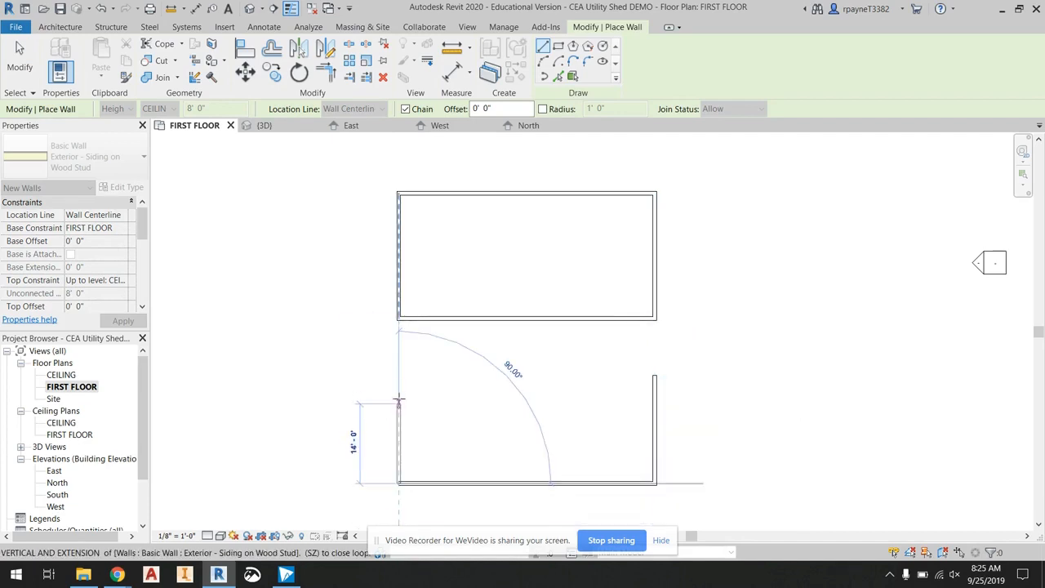
pyautogui.click(653, 375)
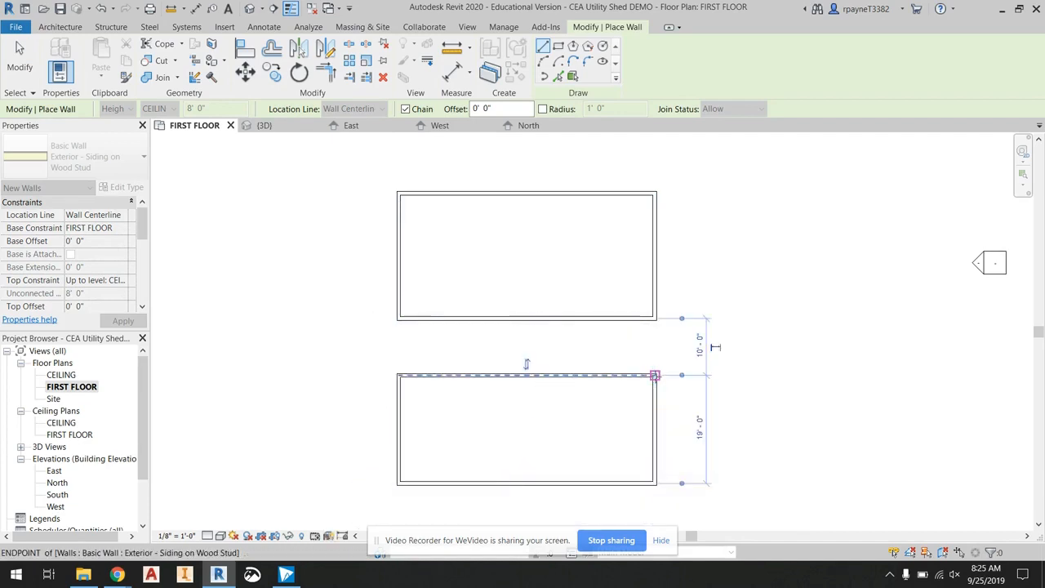
pyautogui.press('Escape')
pyautogui.press('Escape')
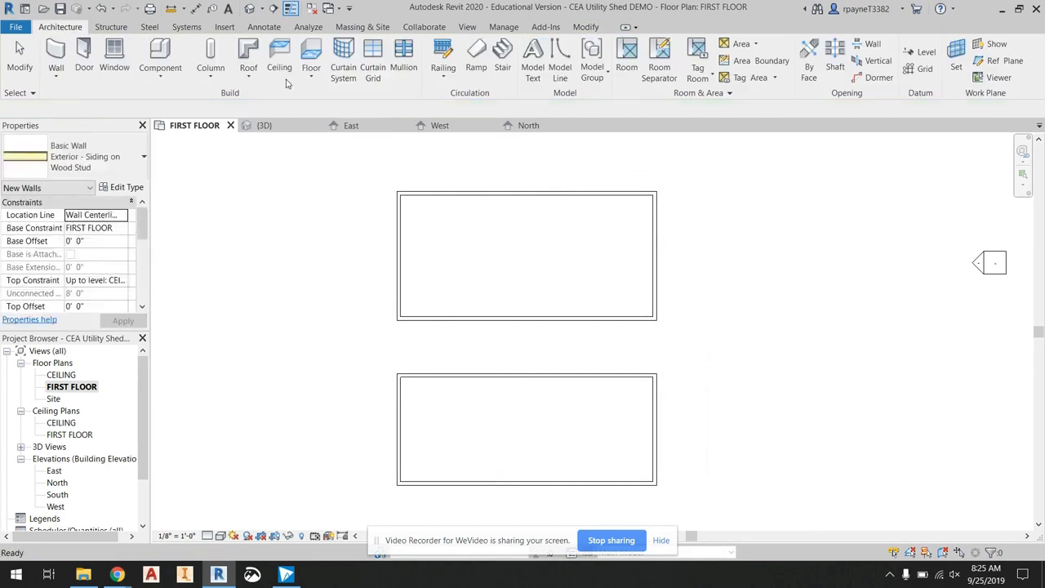
# Step: Compare the siding faces of the two wall rectangles in the 3D view
pyautogui.click(251, 8)
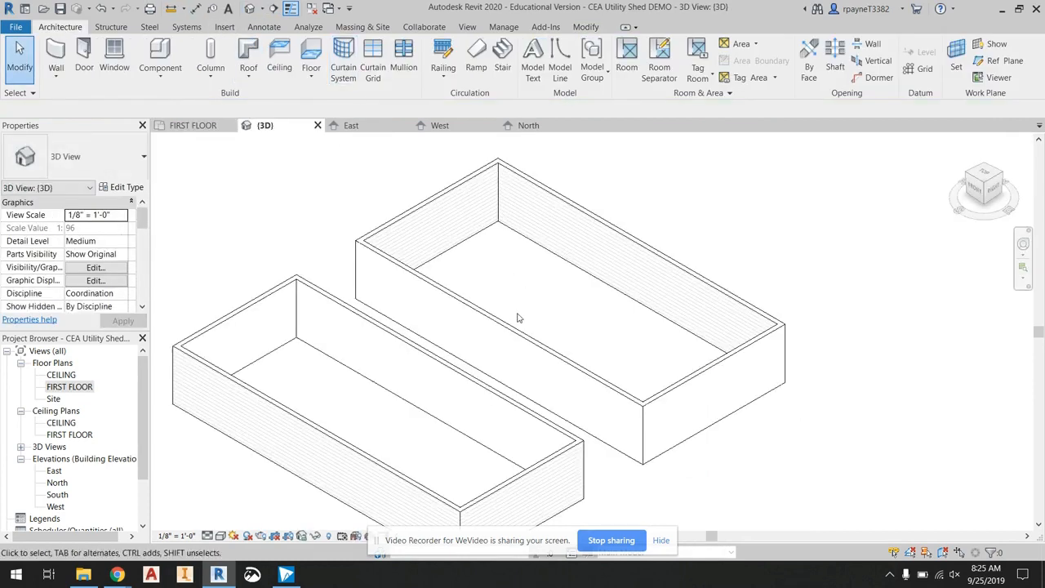
pyautogui.scroll(3, 490, 329)
pyautogui.scroll(3, 444, 383)
pyautogui.scroll(-5, 444, 382)
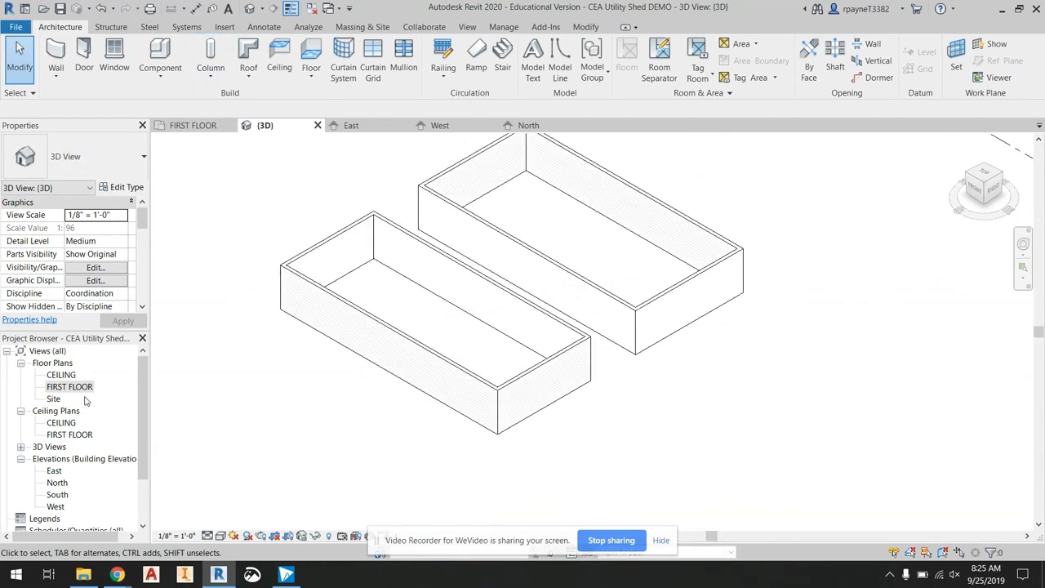
# Step: Delete the four walls of the second, southern rectangle on the FIRST FLOOR plan
pyautogui.doubleClick(56, 385)
pyautogui.moveTo(674, 504); pyautogui.dragTo(384, 372)
pyautogui.press('Delete')
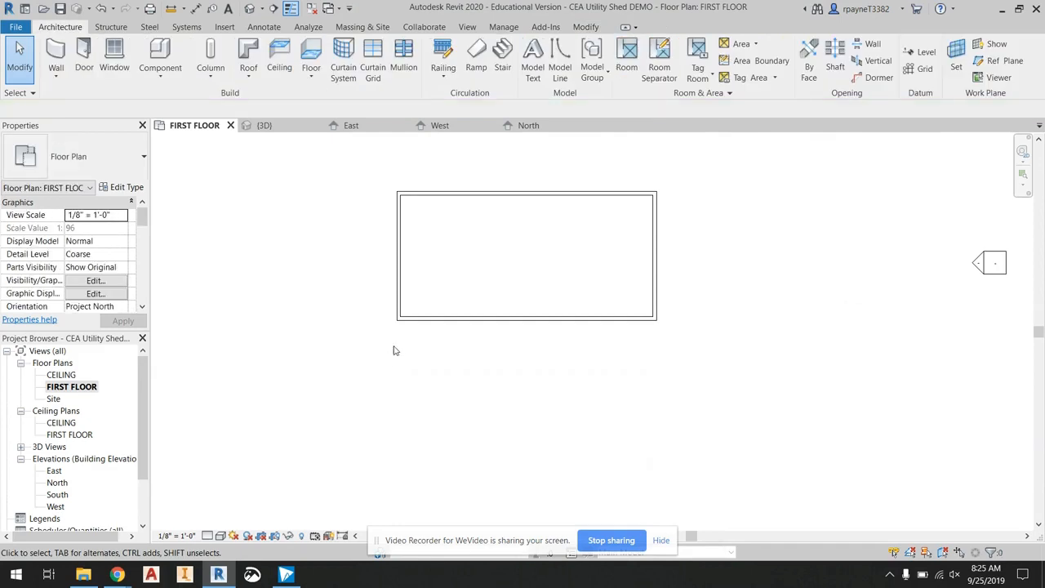
# Step: Flip the orientation of the north wall on the FIRST FLOOR plan
pyautogui.scroll(3, 557, 185)
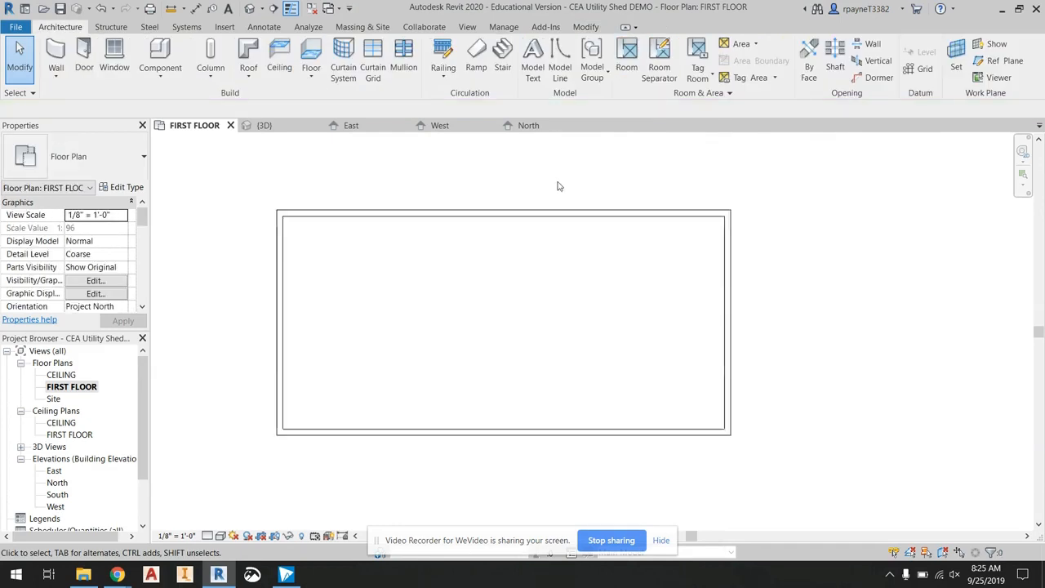
pyautogui.click(496, 220)
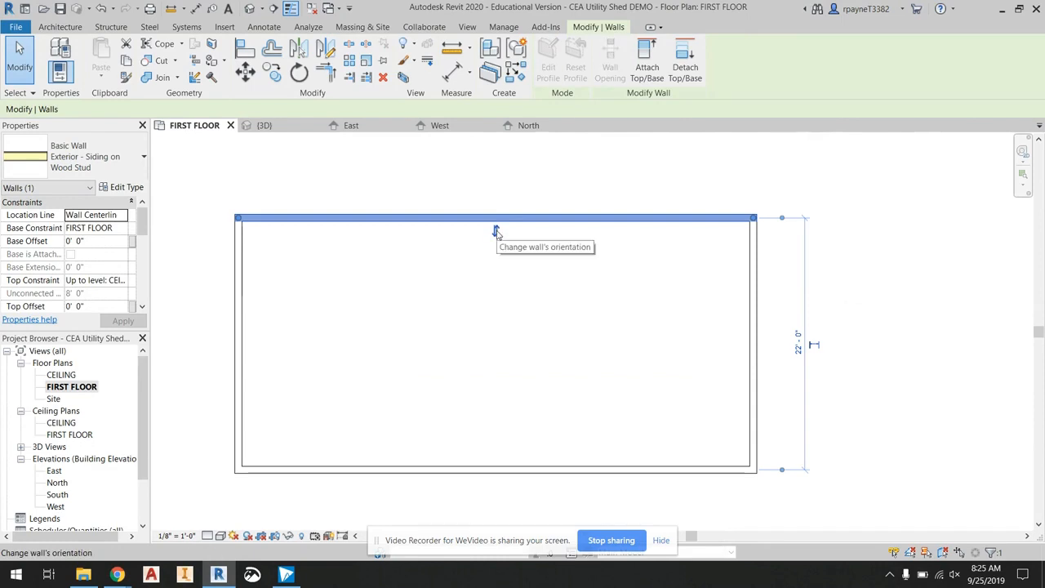
pyautogui.click(496, 232)
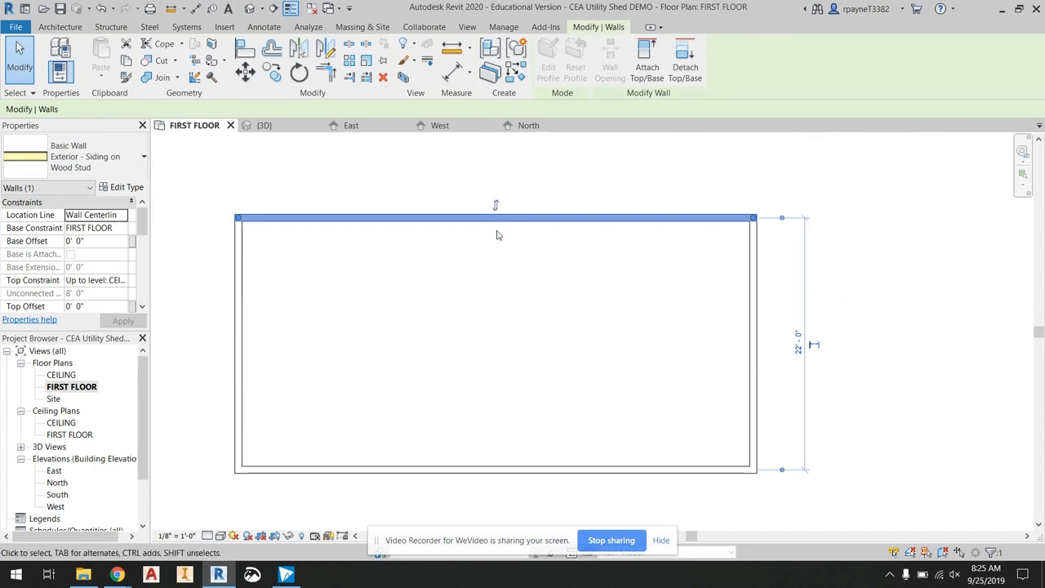
# Step: Inspect the flipped north wall's siding from the outside in the 3D view
pyautogui.click(249, 8)
pyautogui.moveTo(629, 222); pyautogui.dragTo(542, 305, button='middle')
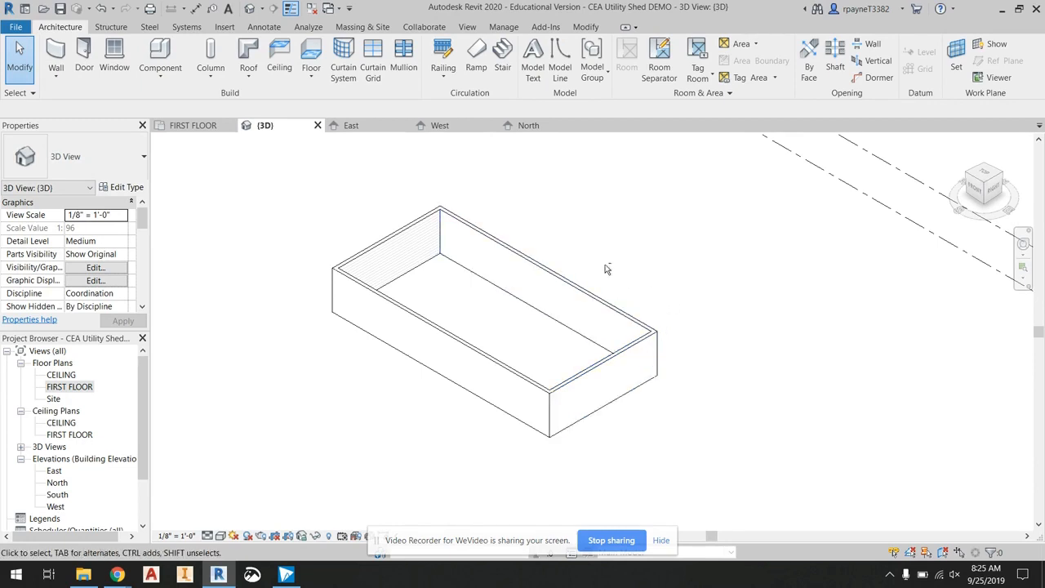
pyautogui.keyDown('shift'); pyautogui.moveTo(644, 278); pyautogui.dragTo(490, 335, button='middle'); pyautogui.keyUp('shift')
pyautogui.scroll(3, 490, 340)
pyautogui.scroll(-4, 689, 464)
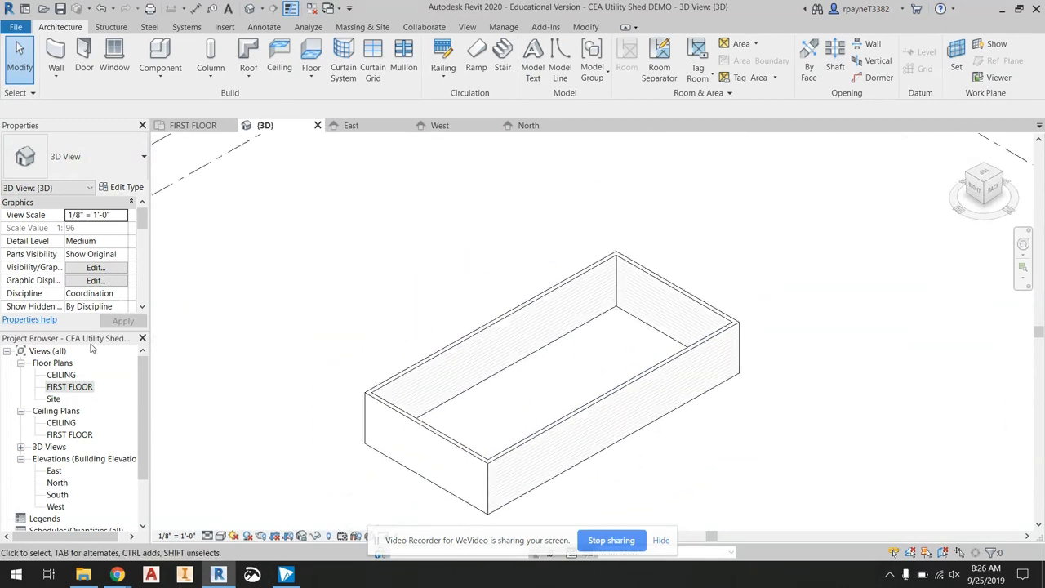
# Step: Flip the orientation of the west, south and east walls on the FIRST FLOOR plan to put their siding outside
pyautogui.doubleClick(65, 387)
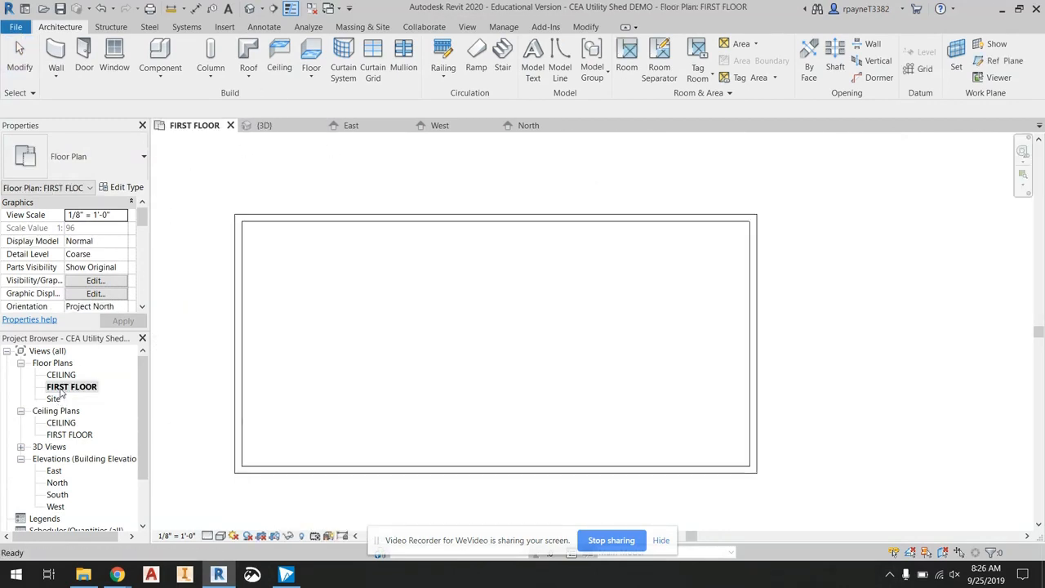
pyautogui.click(238, 353)
pyautogui.click(456, 470)
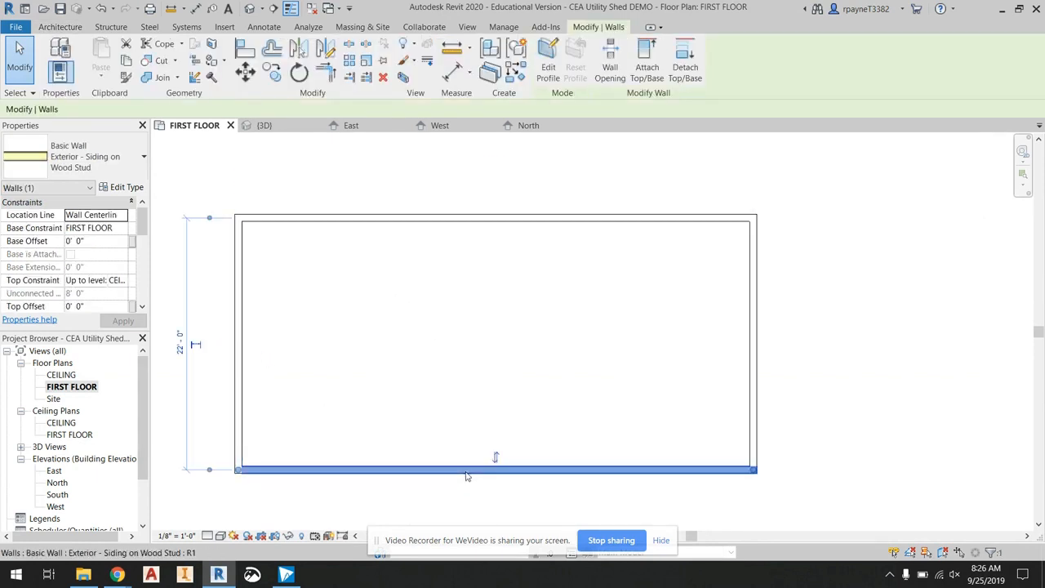
pyautogui.click(752, 347)
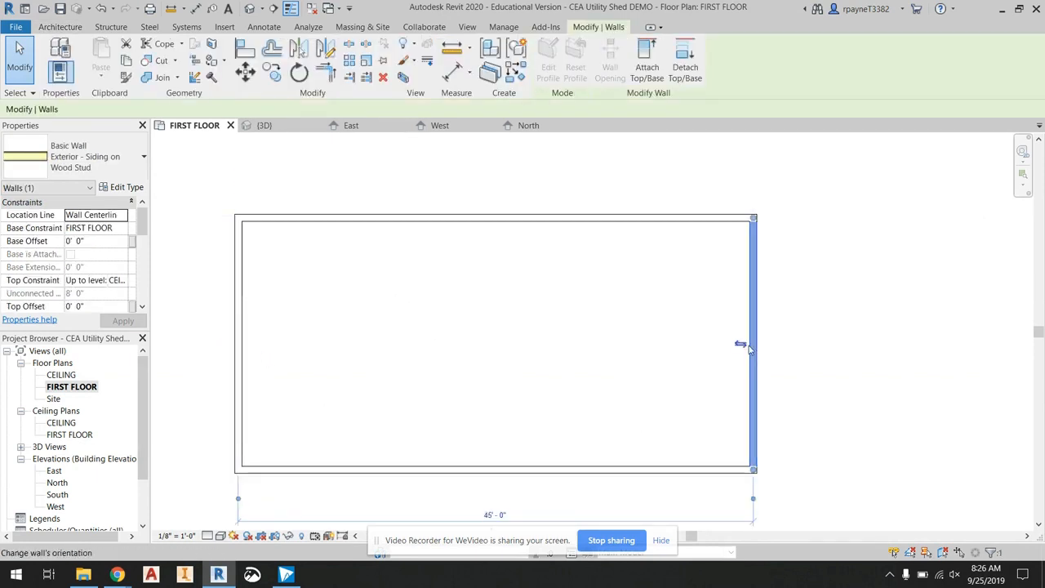
# Step: Check the siding on the outer faces of the south and east walls in the 3D view
pyautogui.click(249, 8)
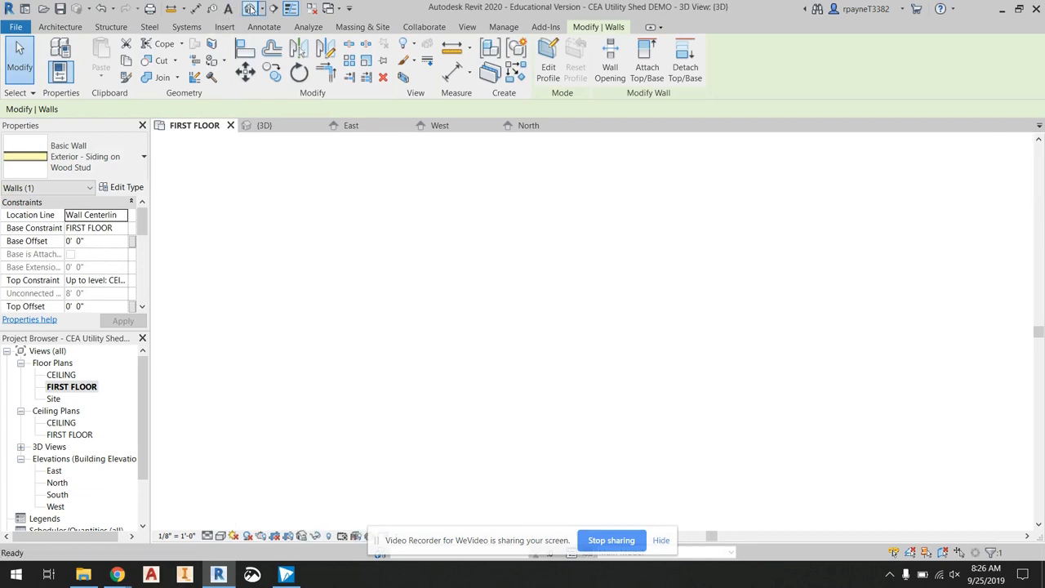
pyautogui.keyDown('shift'); pyautogui.moveTo(490, 403); pyautogui.dragTo(693, 354, button='middle'); pyautogui.keyUp('shift')
pyautogui.scroll(-1, 571, 206)
pyautogui.scroll(1, 572, 205)
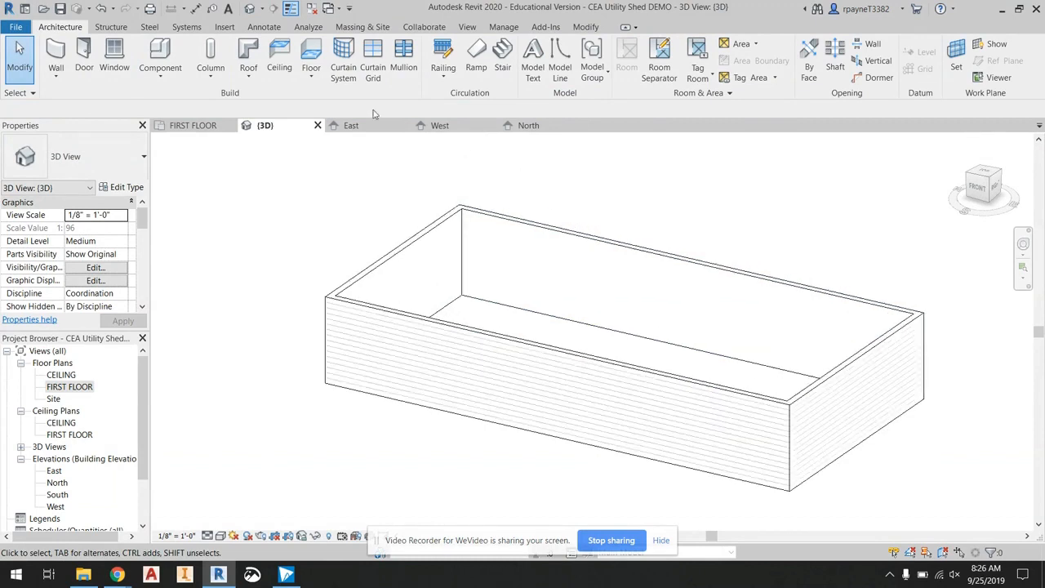
# Step: Compare the southwest wall corner on the FIRST FLOOR plan with Thin Lines turned off and on again
pyautogui.doubleClick(80, 387)
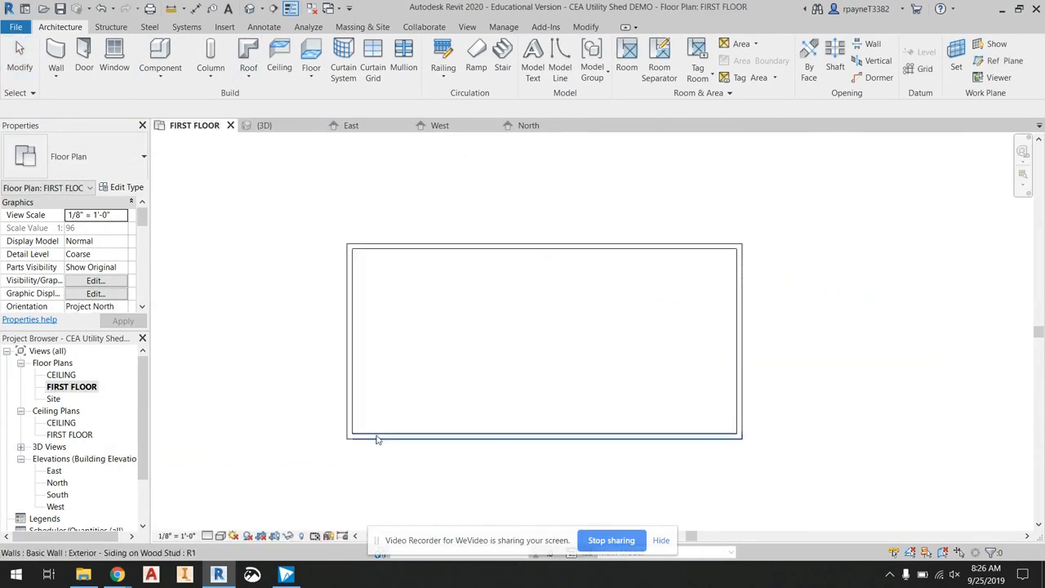
pyautogui.scroll(4, 367, 437)
pyautogui.scroll(3, 337, 411)
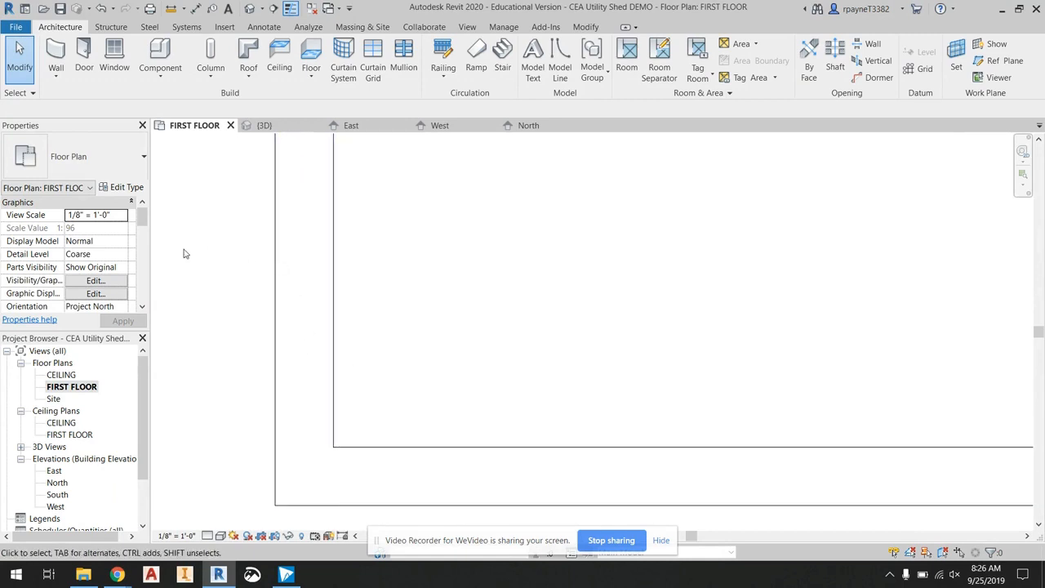
pyautogui.moveTo(301, 297); pyautogui.dragTo(296, 282, button='middle')
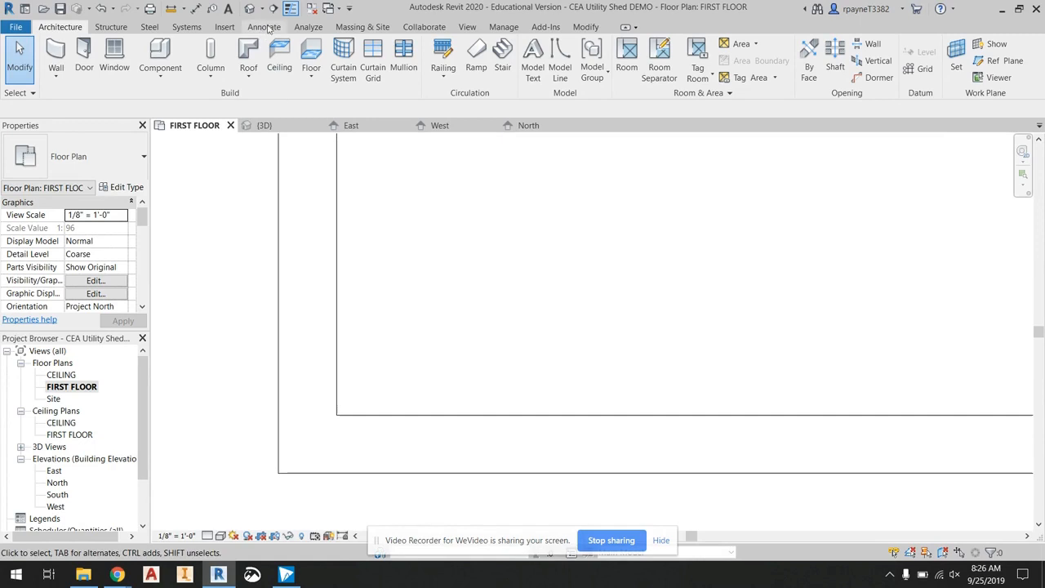
pyautogui.click(290, 8)
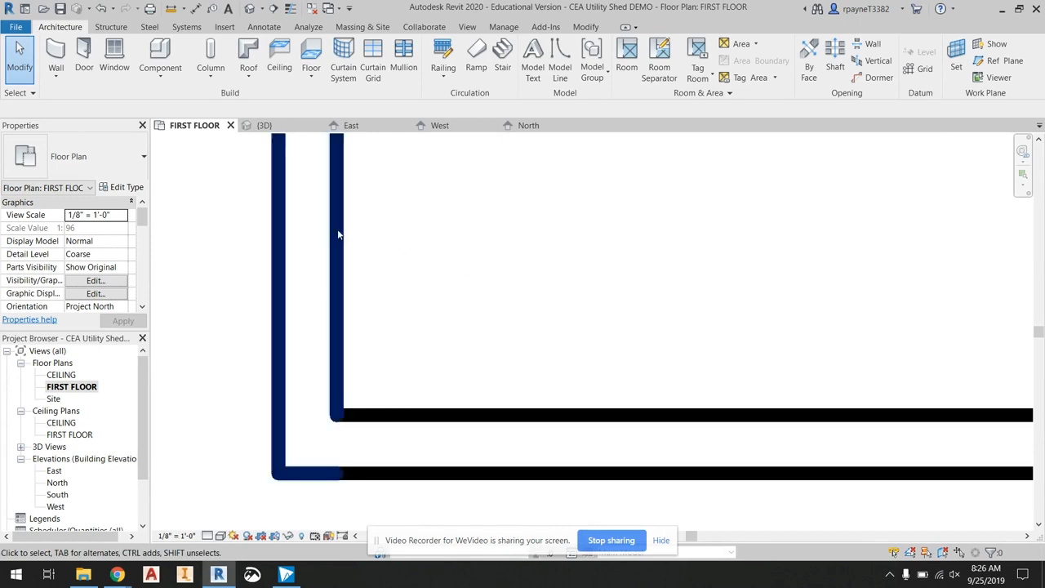
pyautogui.click(290, 9)
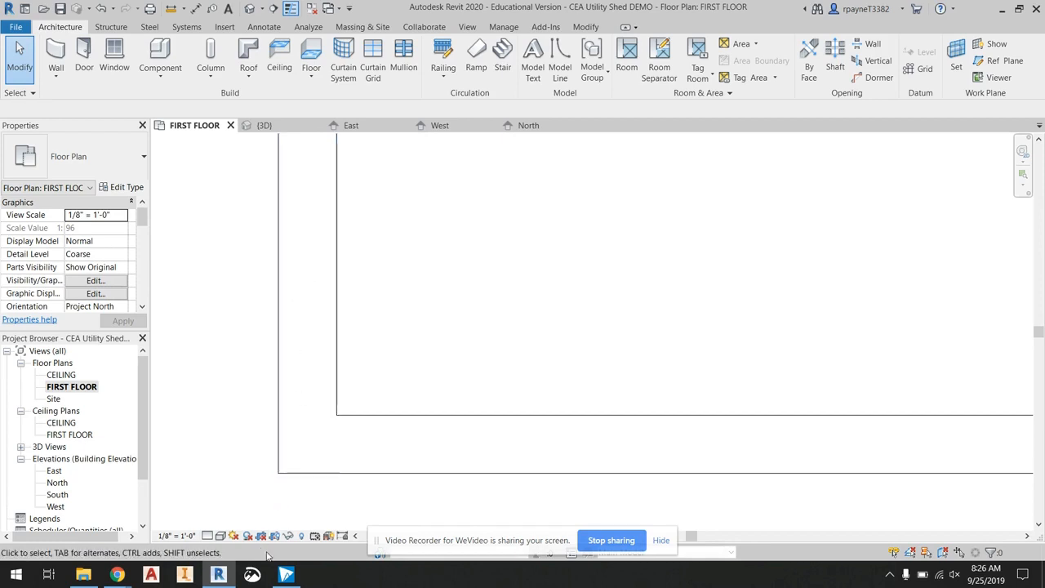
# Step: Set the FIRST FLOOR plan's detail level to Fine to show the wall layers at the southwest corner
pyautogui.moveTo(216, 576)
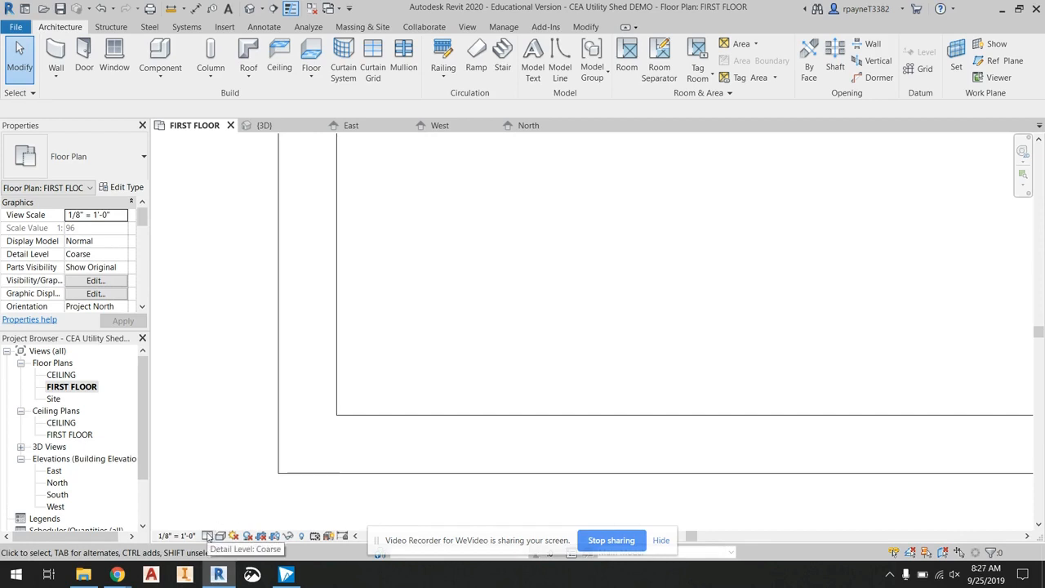
pyautogui.click(207, 536)
pyautogui.click(207, 536)
pyautogui.click(209, 536)
pyautogui.click(214, 523)
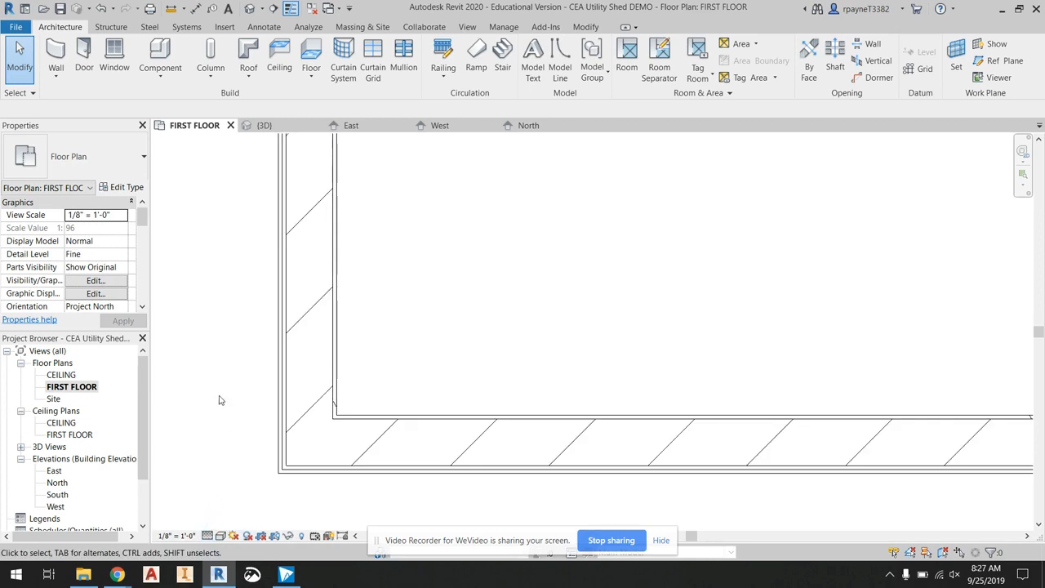
pyautogui.scroll(2, 219, 400)
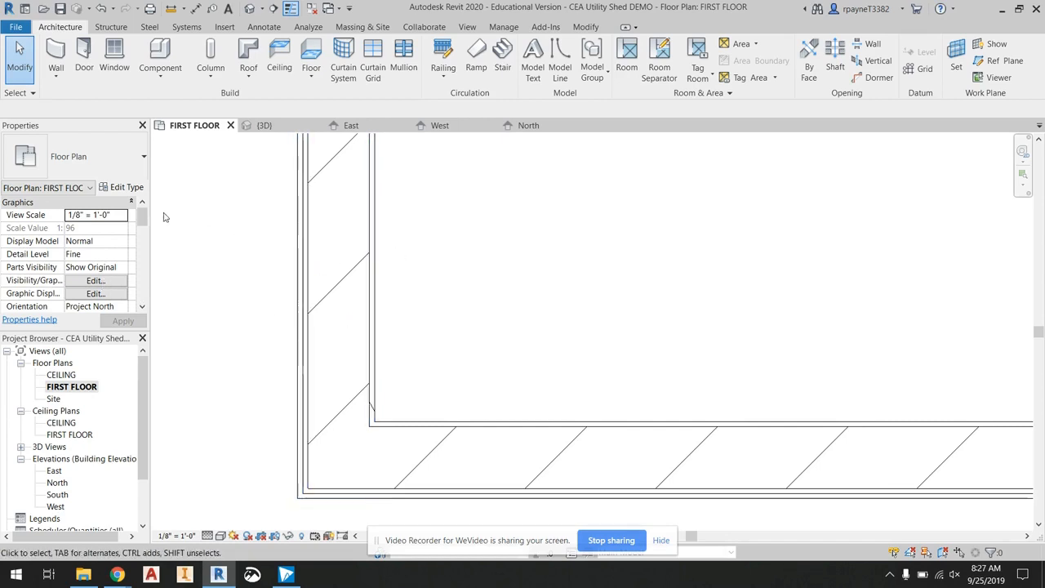
# Step: Set the Wood Stud structure layer of the Exterior - Siding on Wood Stud wall type to 3.5" thick
pyautogui.scroll(-3, 163, 187)
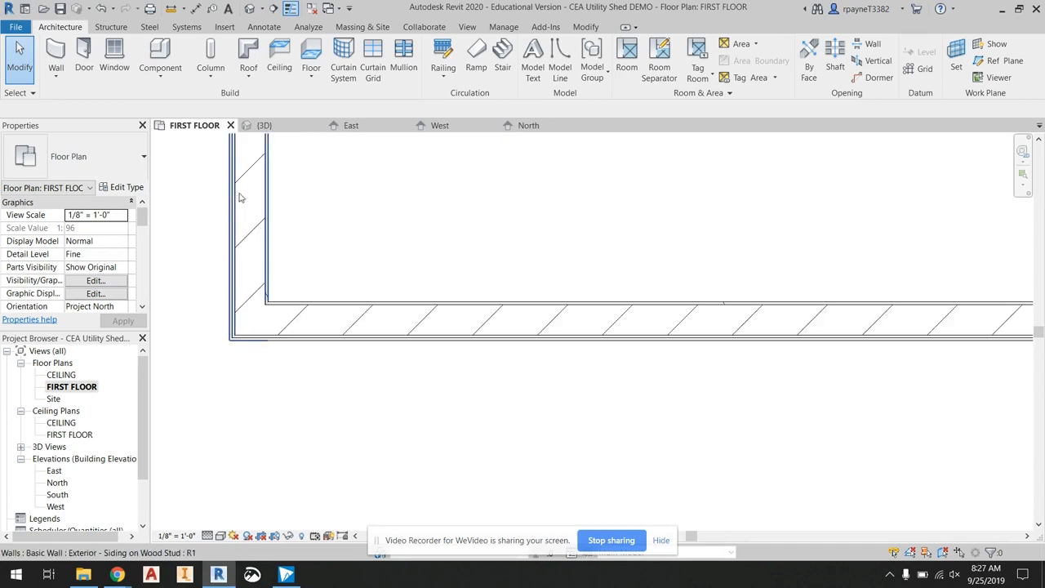
pyautogui.click(240, 197)
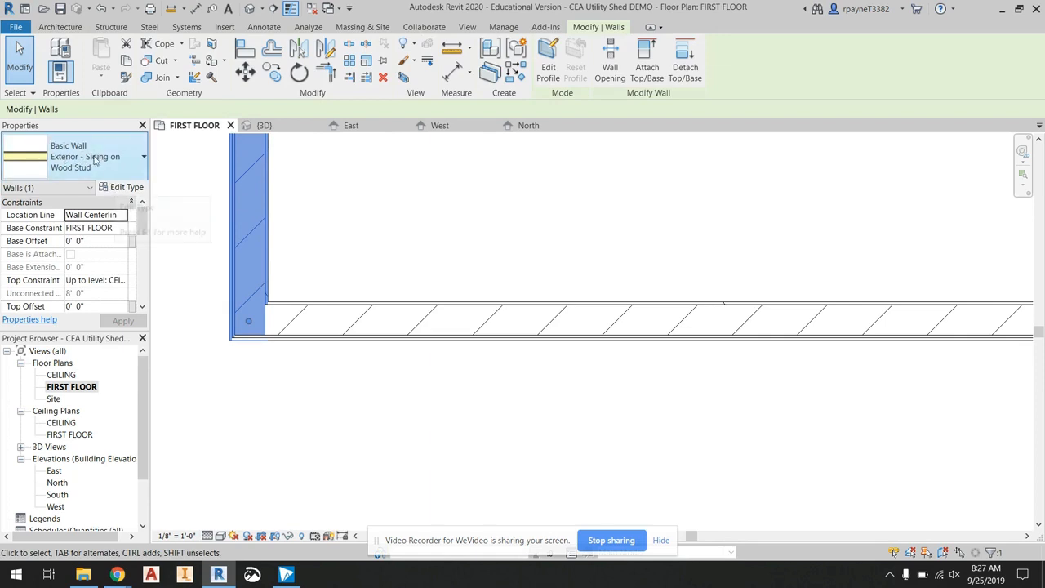
pyautogui.click(127, 188)
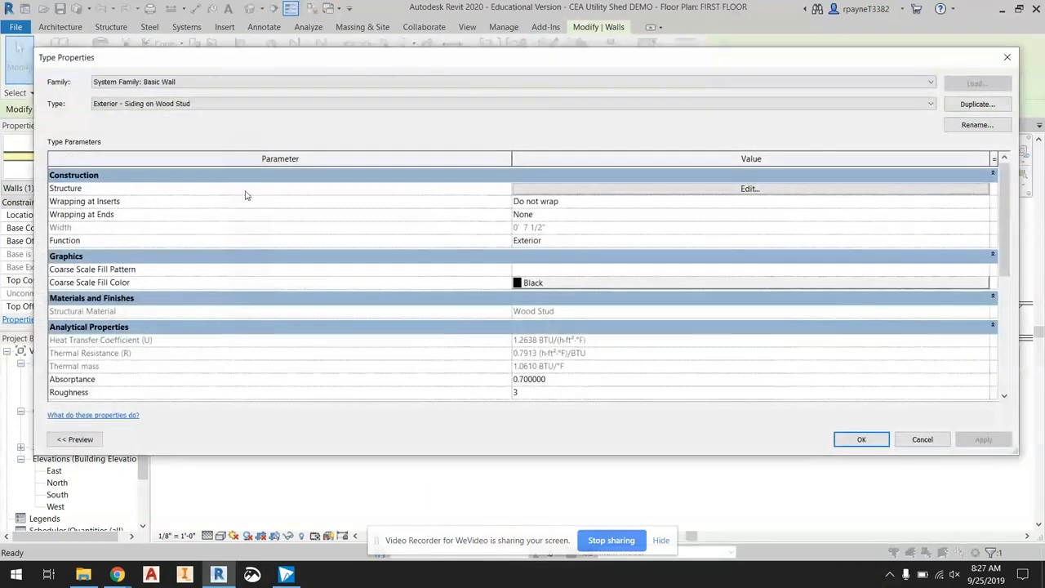
pyautogui.click(549, 192)
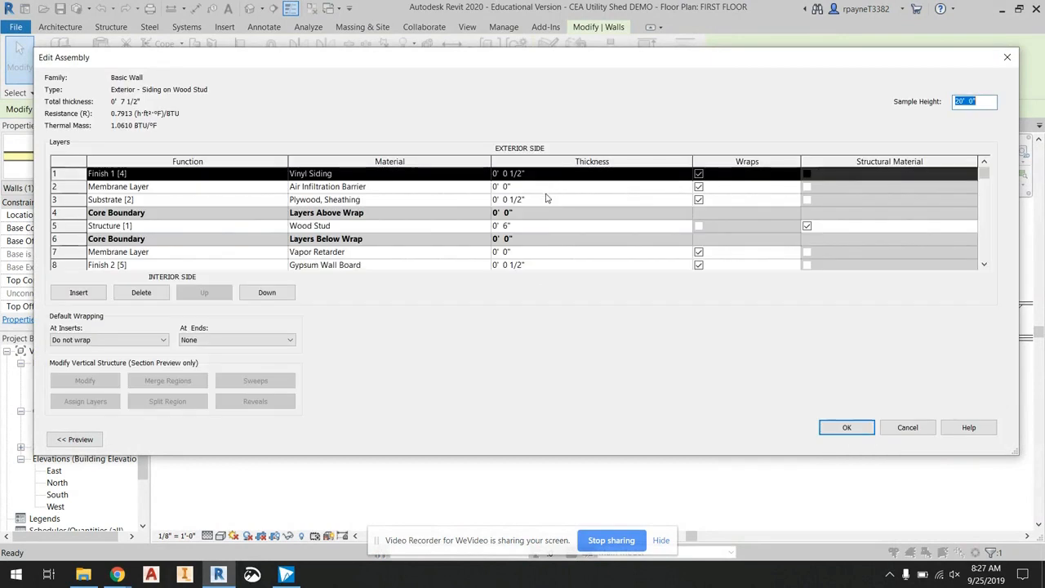
pyautogui.click(504, 226)
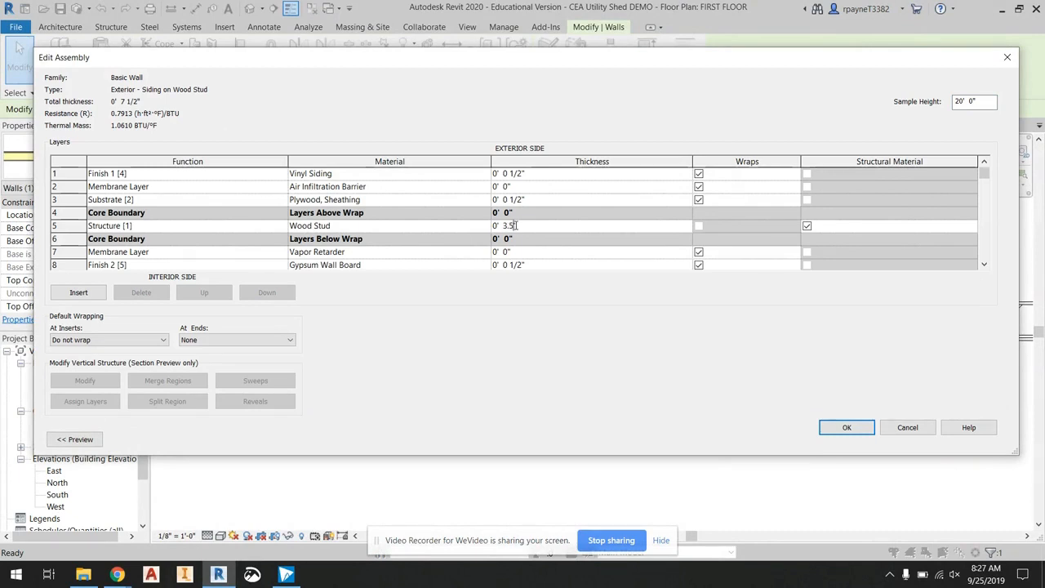
pyautogui.press('Tab')
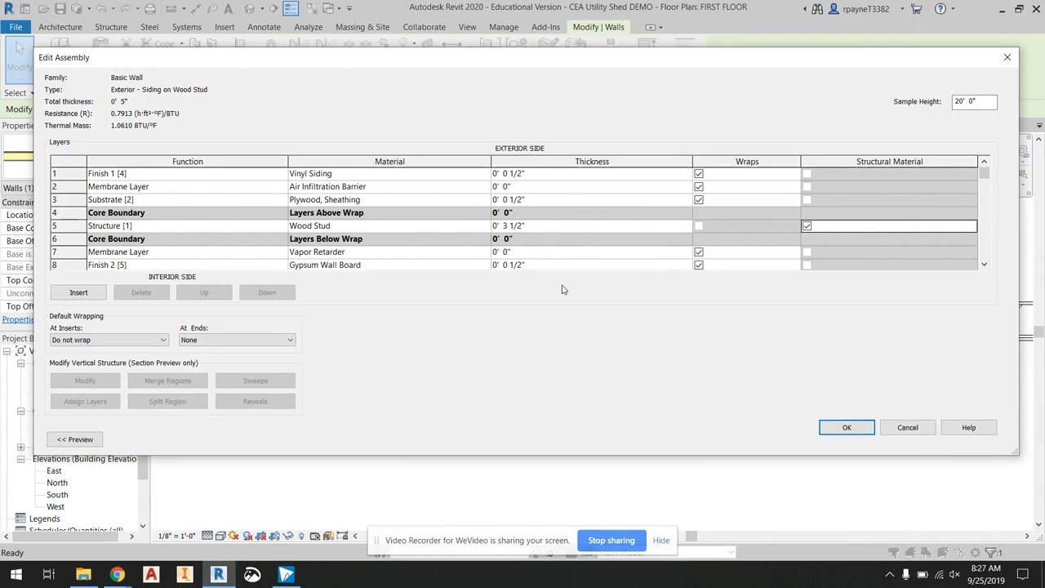
pyautogui.click(845, 425)
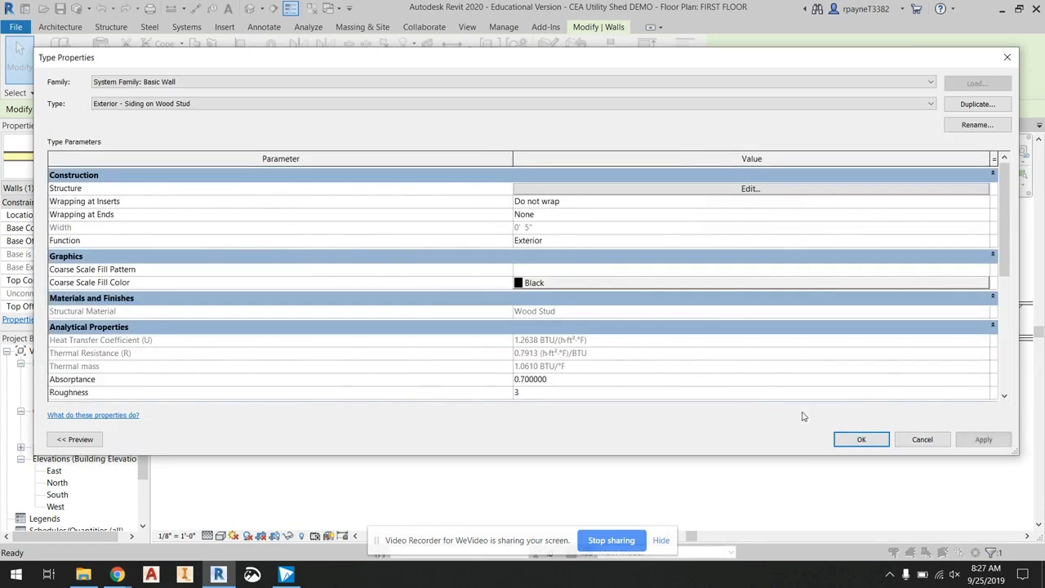
pyautogui.click(862, 437)
# Step: Examine the layers at the northwest corner and the full wall outline on the FIRST FLOOR plan
pyautogui.scroll(-5, 605, 399)
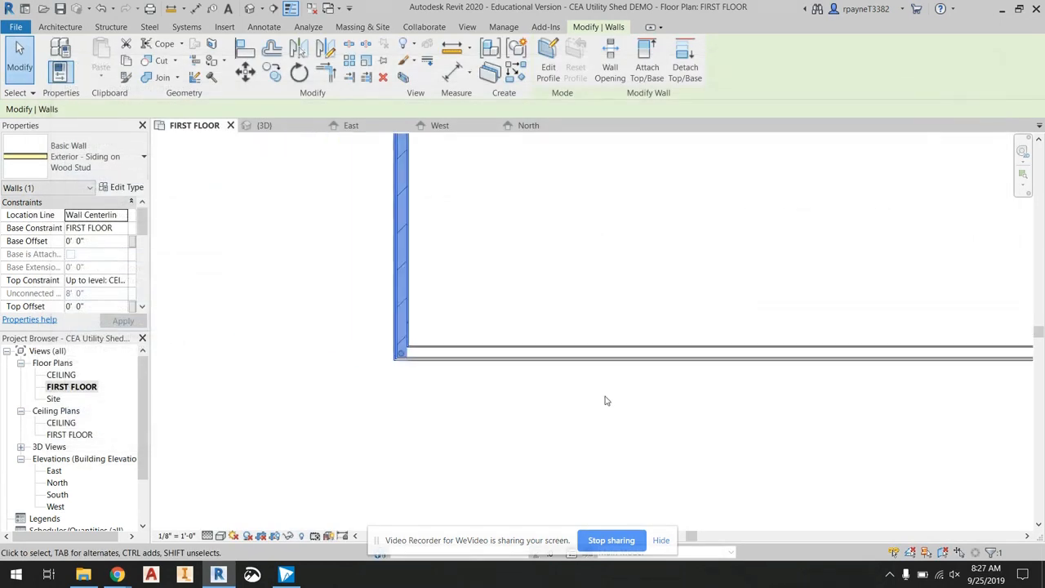
pyautogui.moveTo(632, 392); pyautogui.dragTo(474, 392, button='middle')
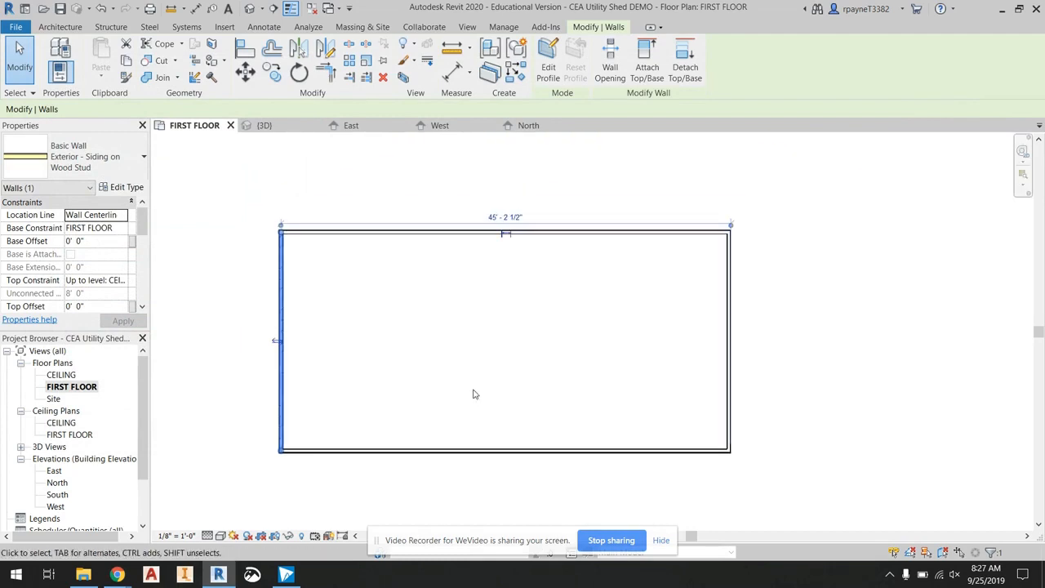
pyautogui.scroll(1, 474, 393)
pyautogui.scroll(3, 243, 204)
pyautogui.scroll(5, 245, 209)
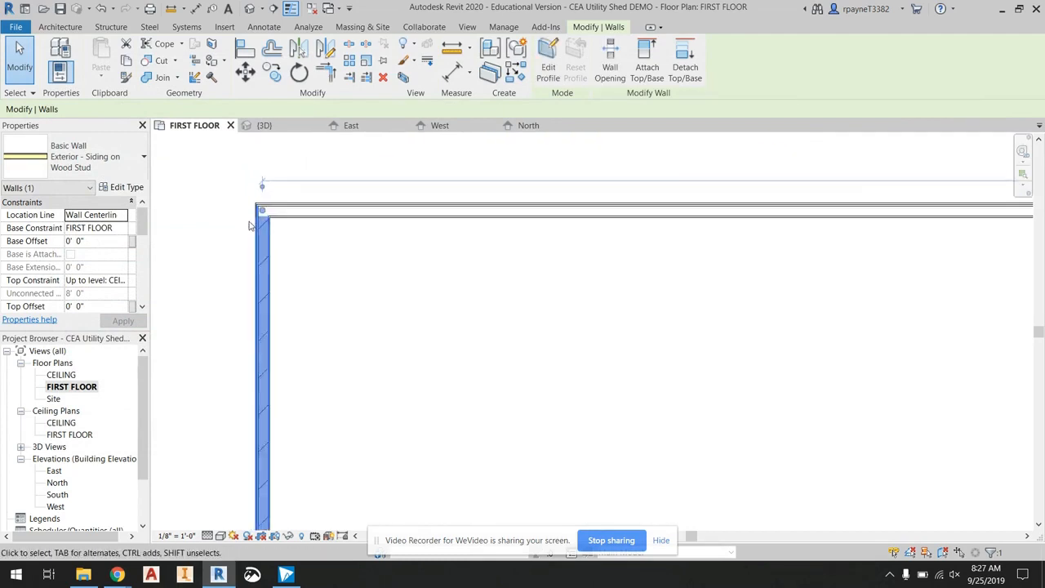
pyautogui.click(395, 299)
pyautogui.scroll(-5, 394, 299)
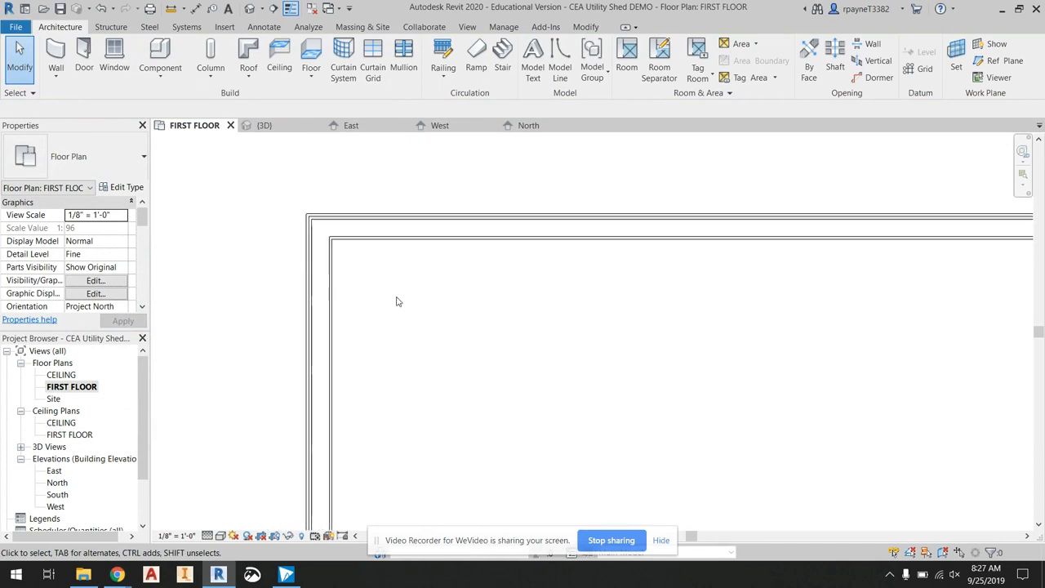
pyautogui.moveTo(450, 329); pyautogui.dragTo(441, 293, button='middle')
pyautogui.scroll(-5, 495, 285)
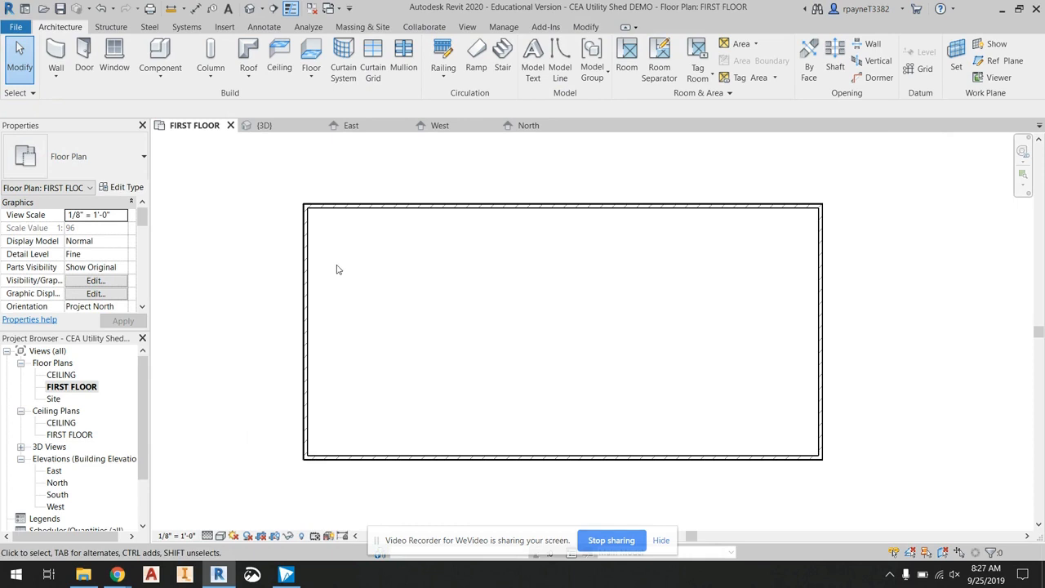
# Step: Review the constraints of all four walls together, and inspect the west wall on its own
pyautogui.moveTo(869, 487); pyautogui.dragTo(774, 435)
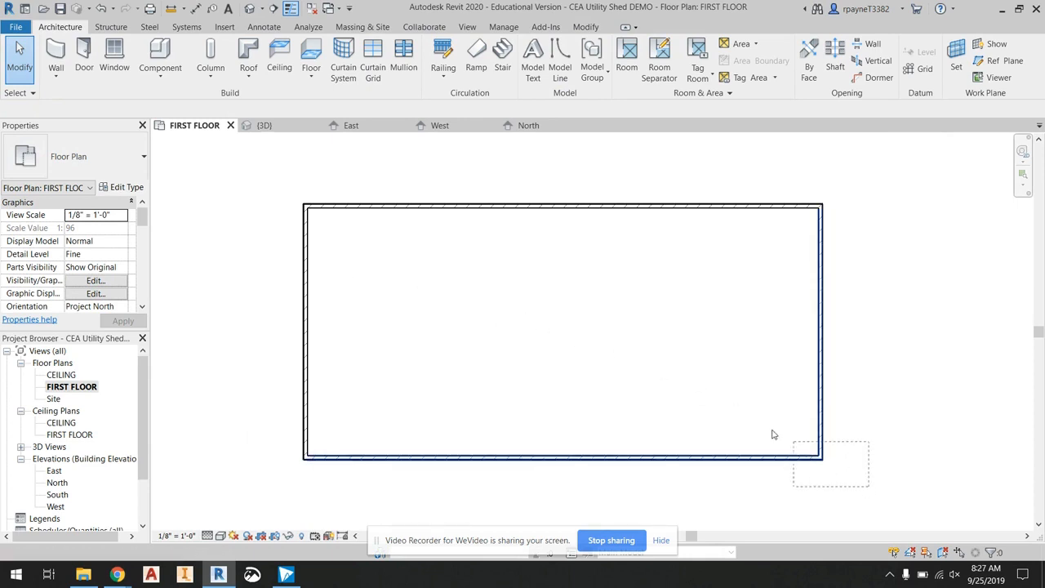
pyautogui.moveTo(472, 251); pyautogui.dragTo(276, 187)
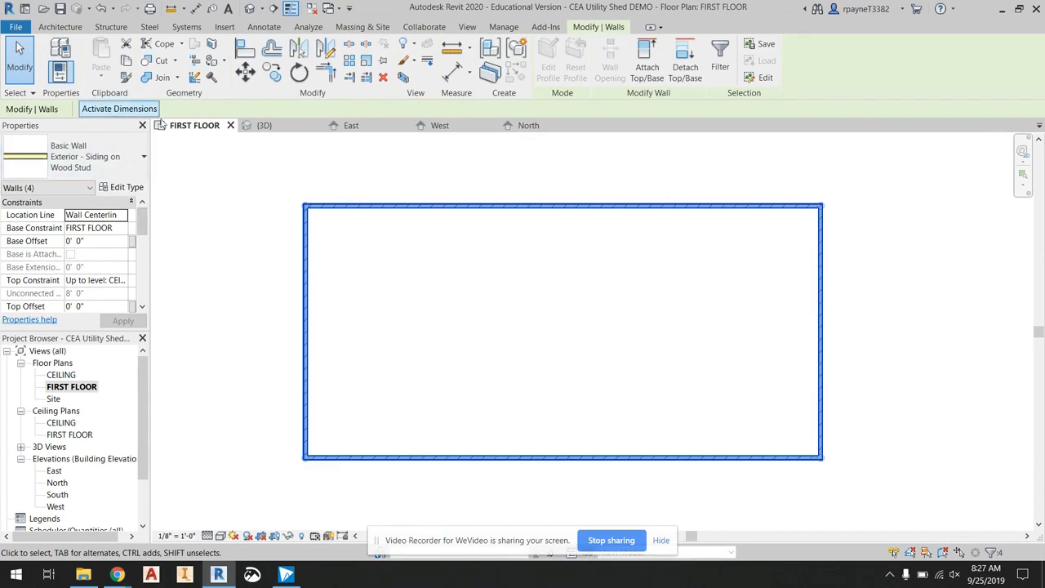
pyautogui.moveTo(144, 224); pyautogui.dragTo(150, 260)
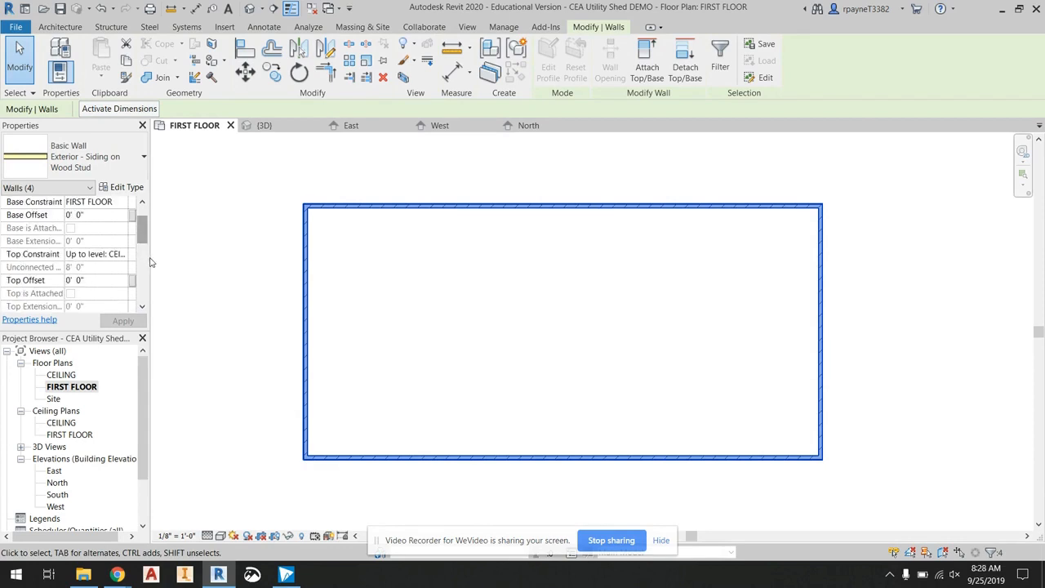
pyautogui.click(191, 233)
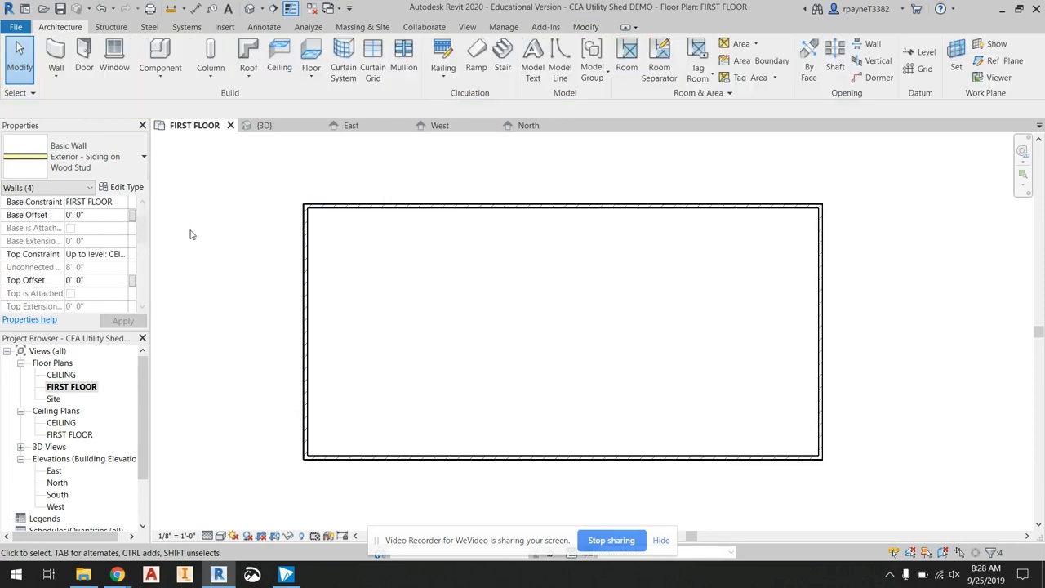
pyautogui.click(304, 227)
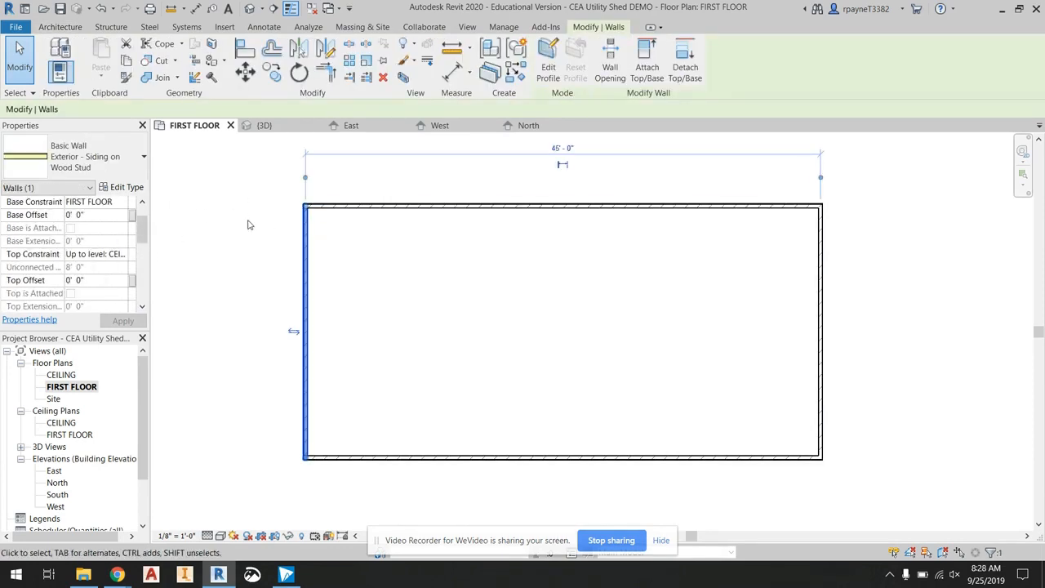
pyautogui.scroll(4, 274, 212)
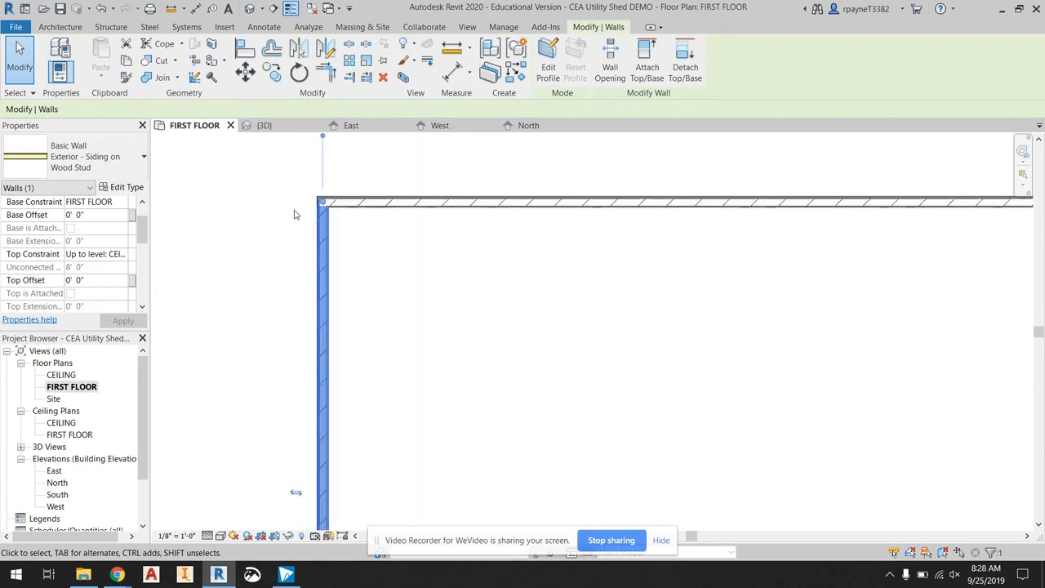
pyautogui.scroll(-3, 287, 224)
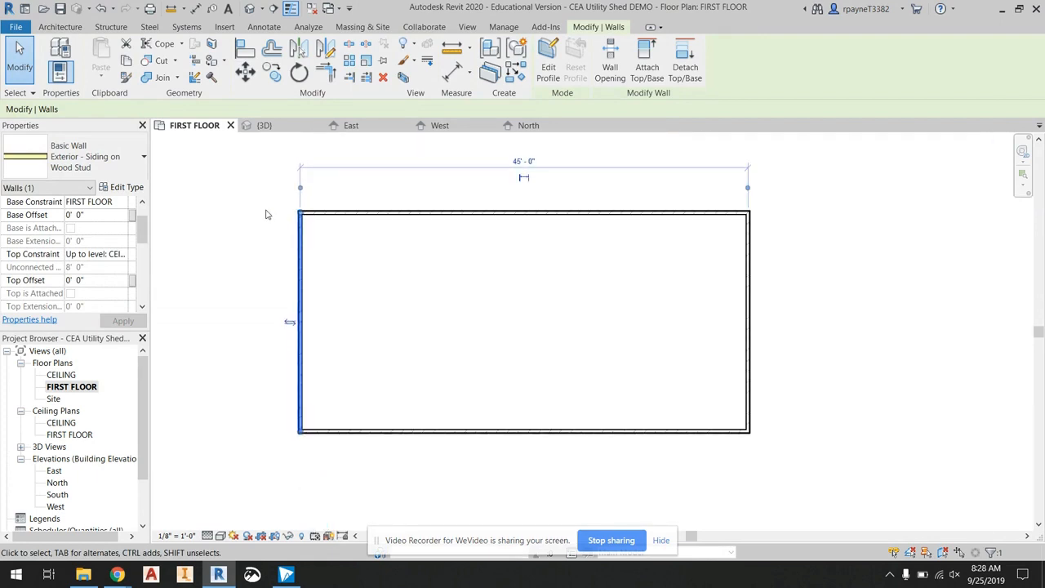
# Step: Delete all four exterior walls from the FIRST FLOOR plan
pyautogui.click(263, 219)
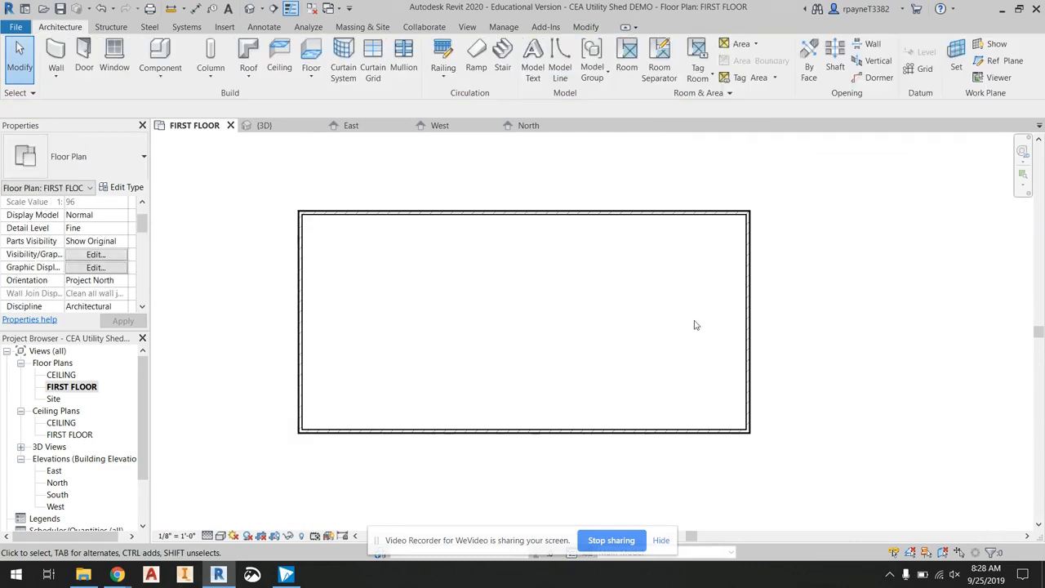
pyautogui.moveTo(771, 449); pyautogui.dragTo(277, 209)
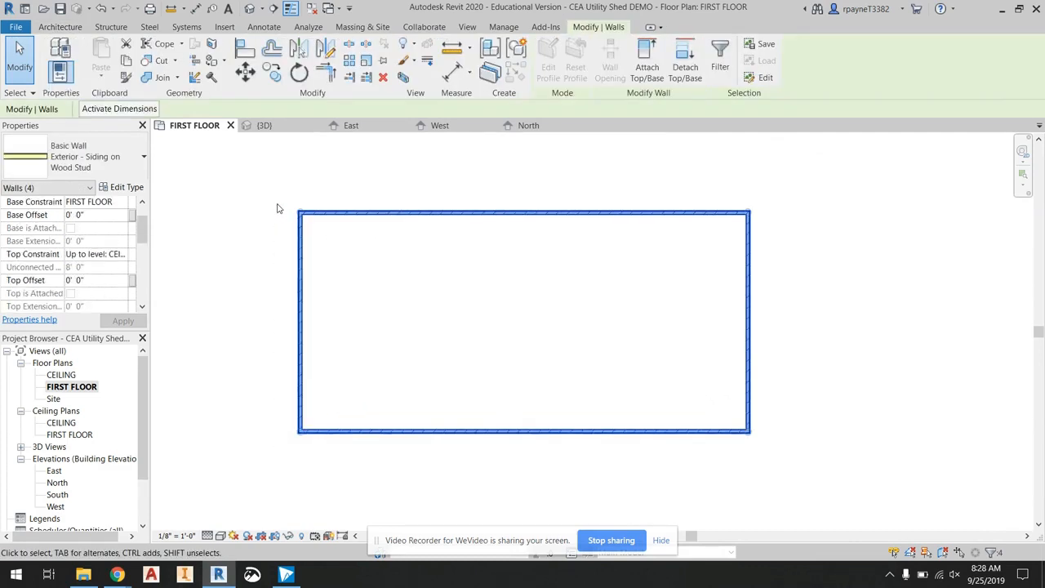
pyautogui.press('Delete')
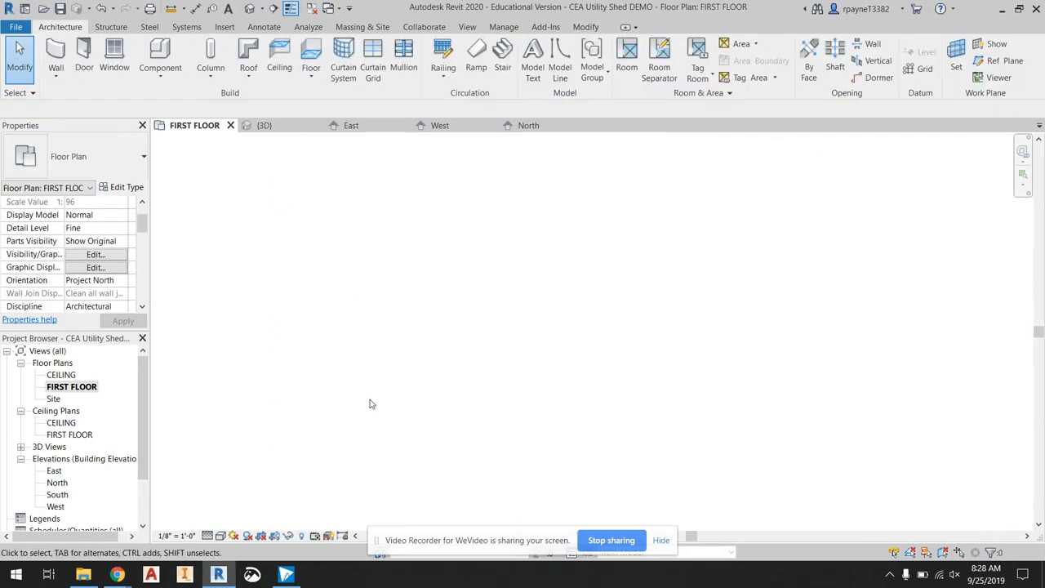
# Step: Switch to the Utility Shed Design Part 1 document in Chrome and check how the 12 ft × 16 ft footprint is measured
pyautogui.moveTo(118, 574)
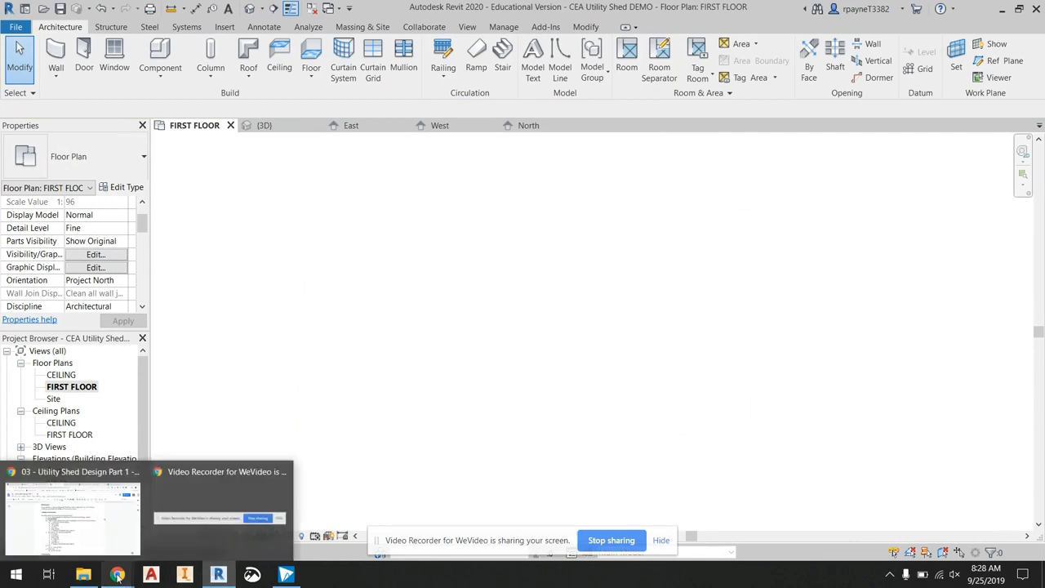
pyautogui.click(105, 536)
pyautogui.moveTo(327, 266); pyautogui.dragTo(601, 270)
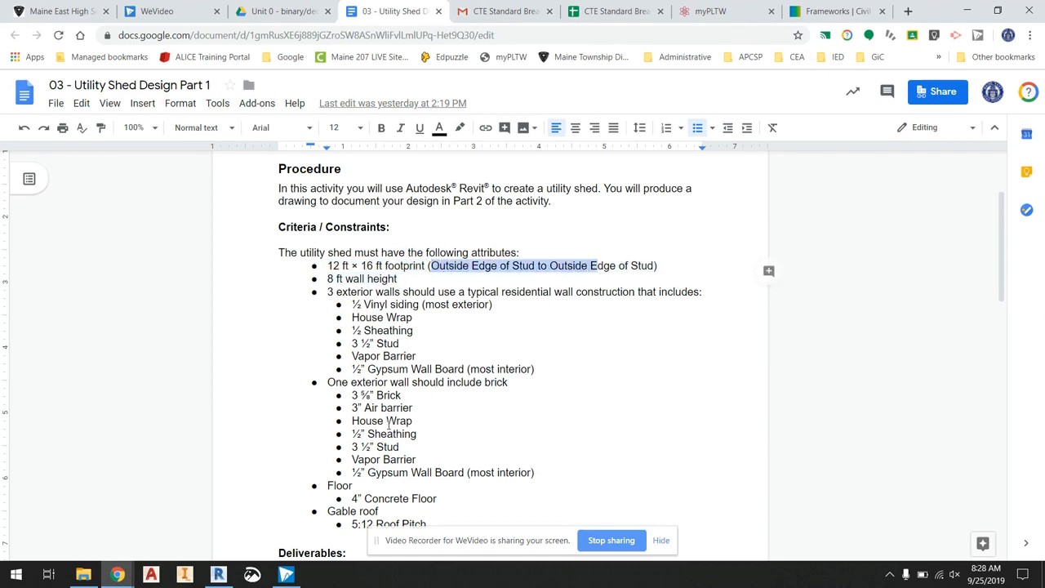
# Step: Switch to Revit and start the Wall tool with its location line set to Core Face: Exterior
pyautogui.click(217, 577)
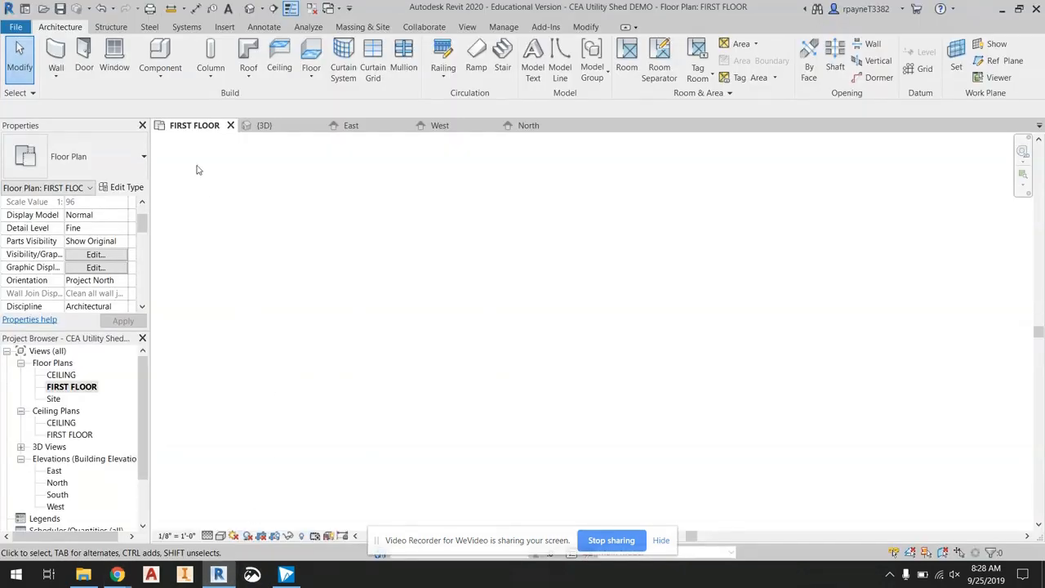
pyautogui.click(56, 57)
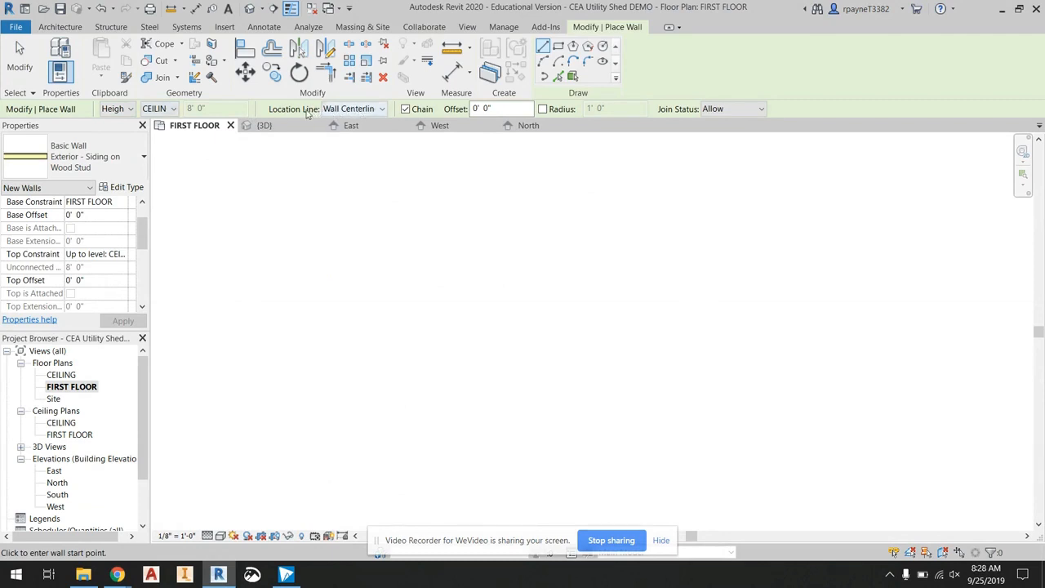
pyautogui.click(383, 109)
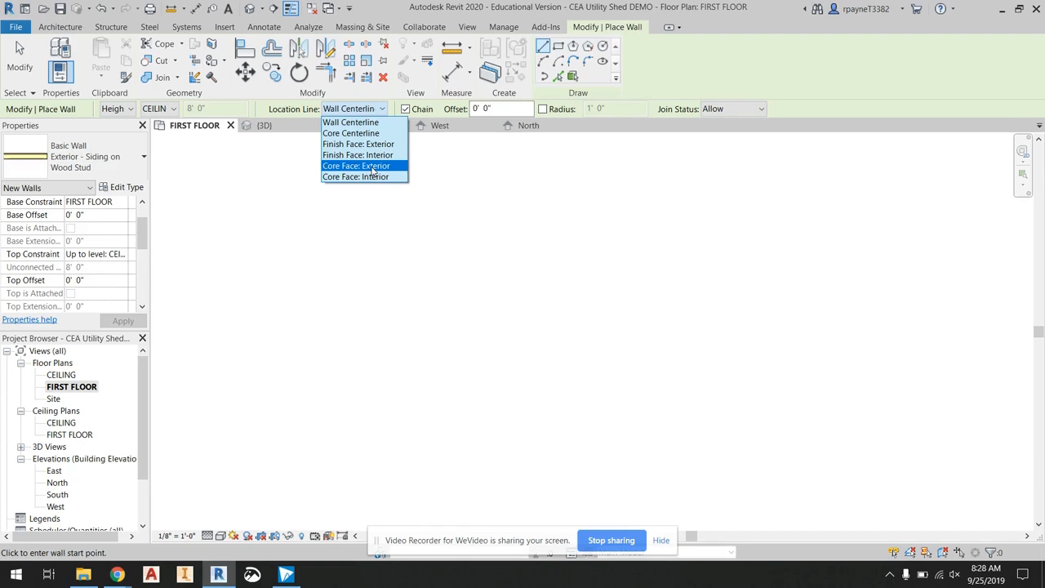
pyautogui.click(372, 167)
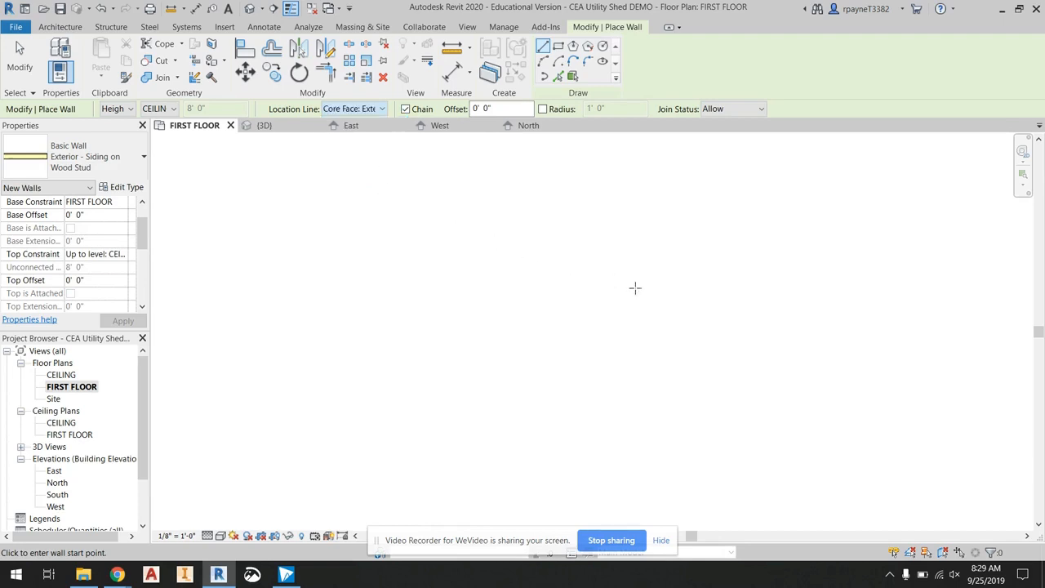
# Step: Draw a closed rectangle of four Exterior - Siding on Wood Stud walls, about 32' × 24', between the elevation markers
pyautogui.scroll(-5, 620, 260)
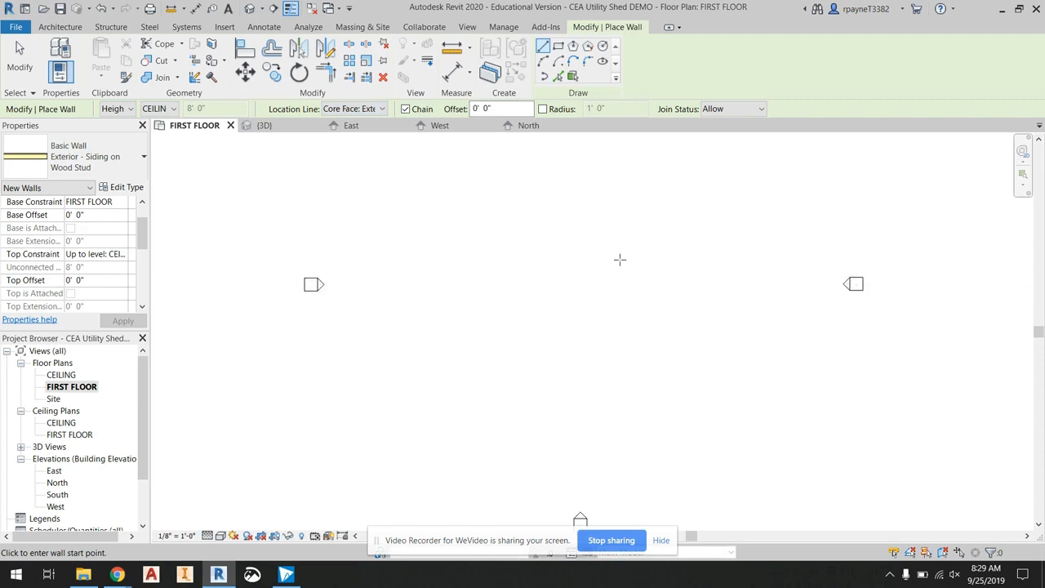
pyautogui.click(486, 254)
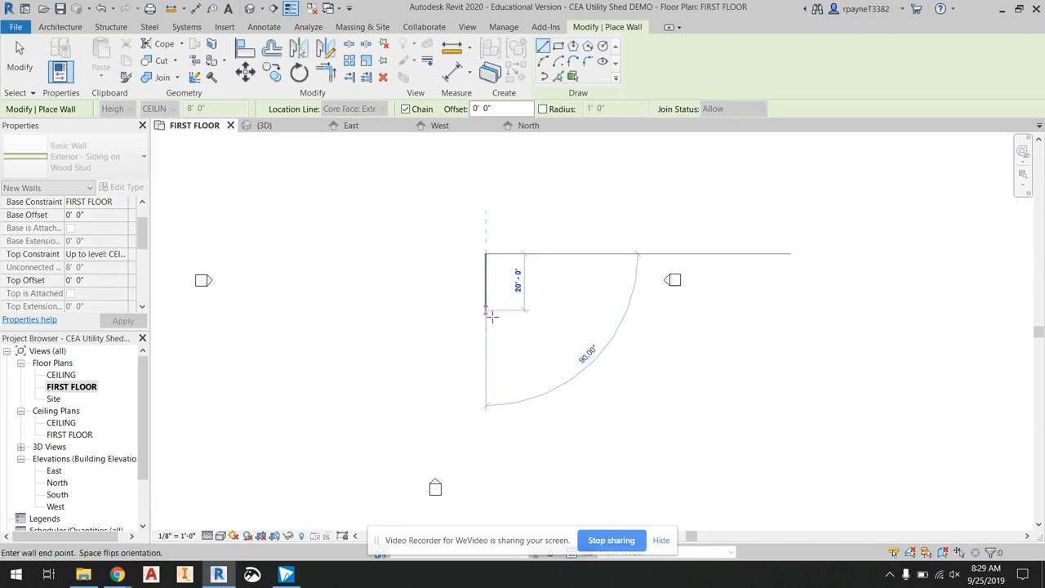
pyautogui.click(487, 320)
pyautogui.click(397, 321)
pyautogui.click(397, 254)
pyautogui.click(486, 254)
pyautogui.press('Escape')
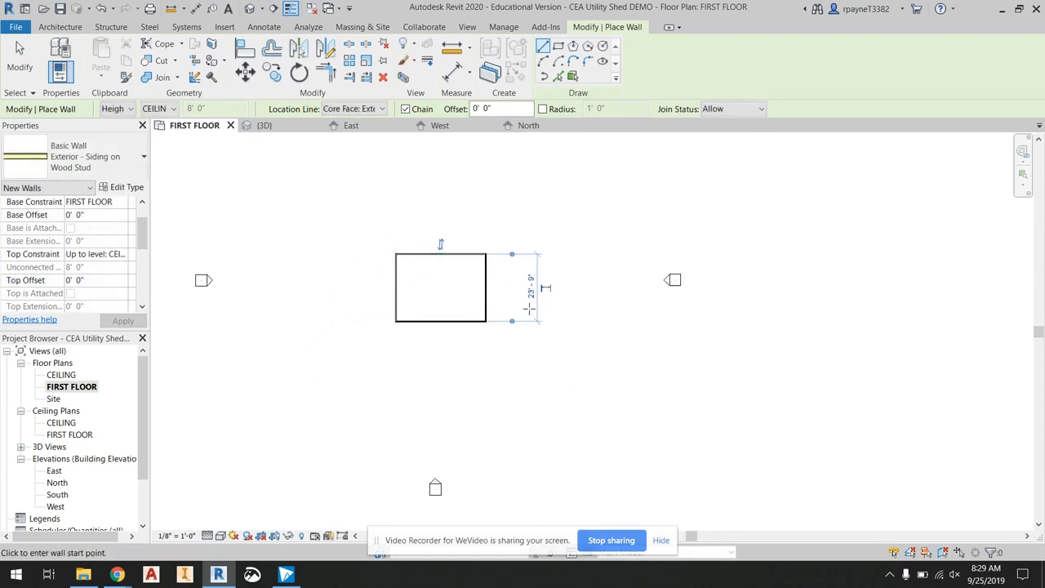
pyautogui.scroll(5, 432, 350)
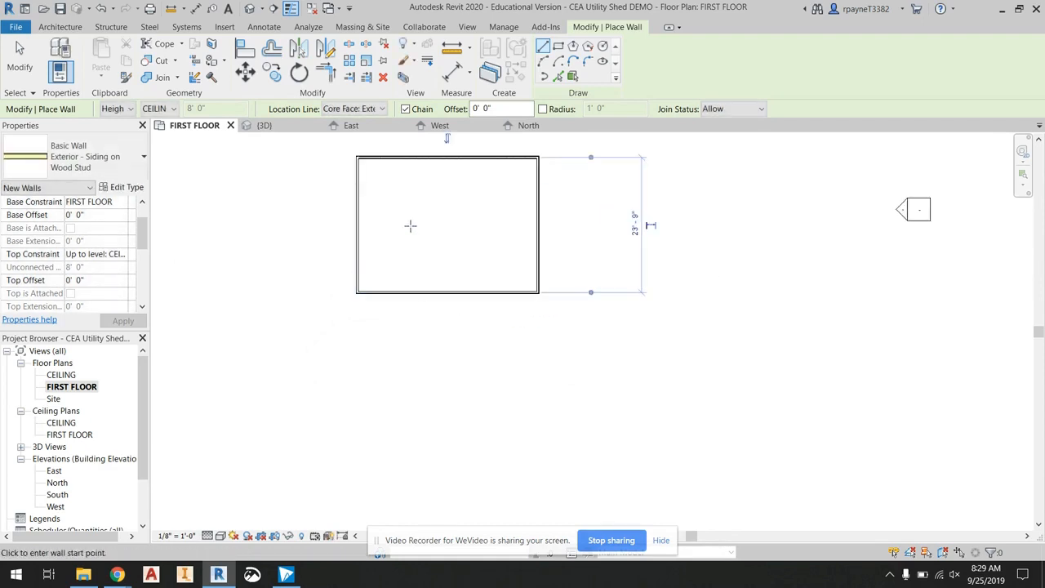
pyautogui.scroll(3, 413, 208)
pyautogui.scroll(-2, 415, 247)
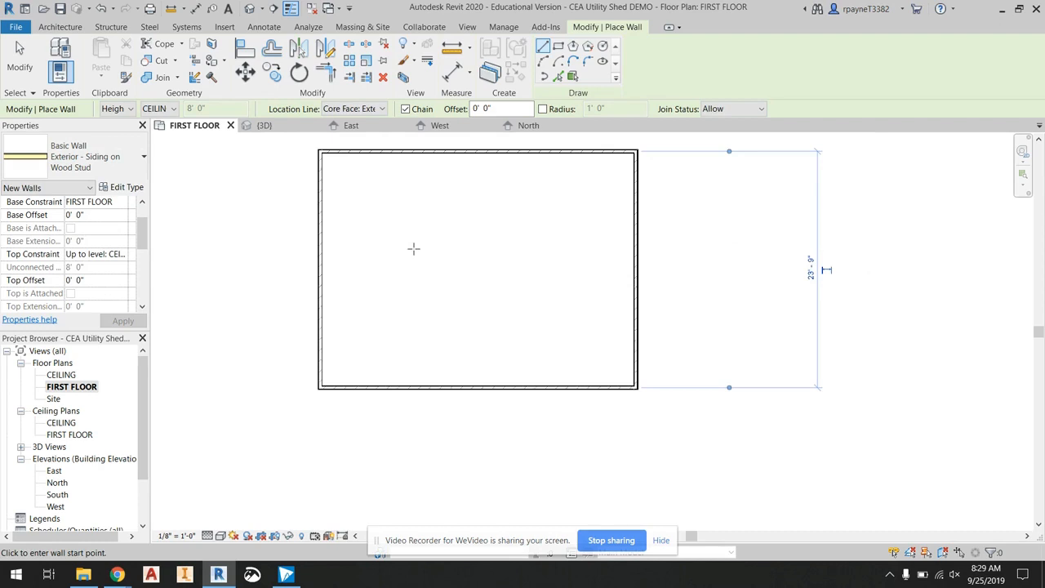
pyautogui.moveTo(436, 244); pyautogui.dragTo(415, 310, button='middle')
pyautogui.scroll(-1, 415, 308)
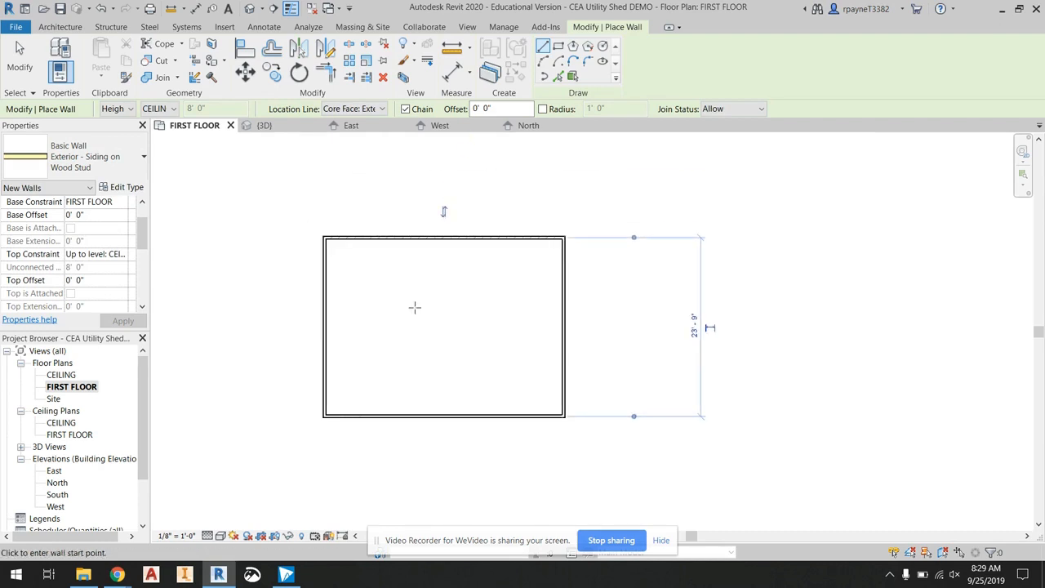
pyautogui.scroll(2, 411, 273)
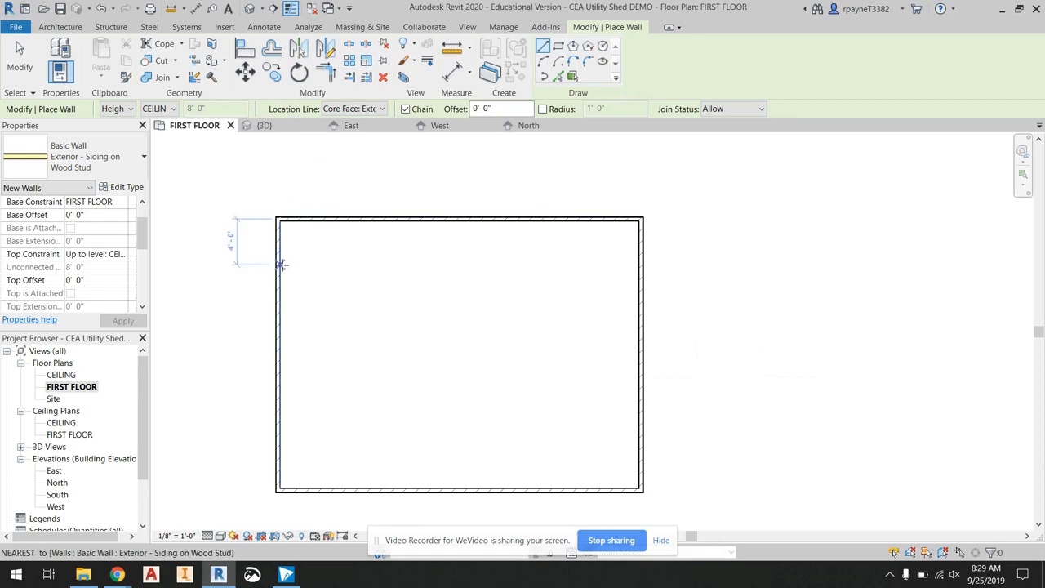
pyautogui.moveTo(258, 265); pyautogui.dragTo(249, 233, button='middle')
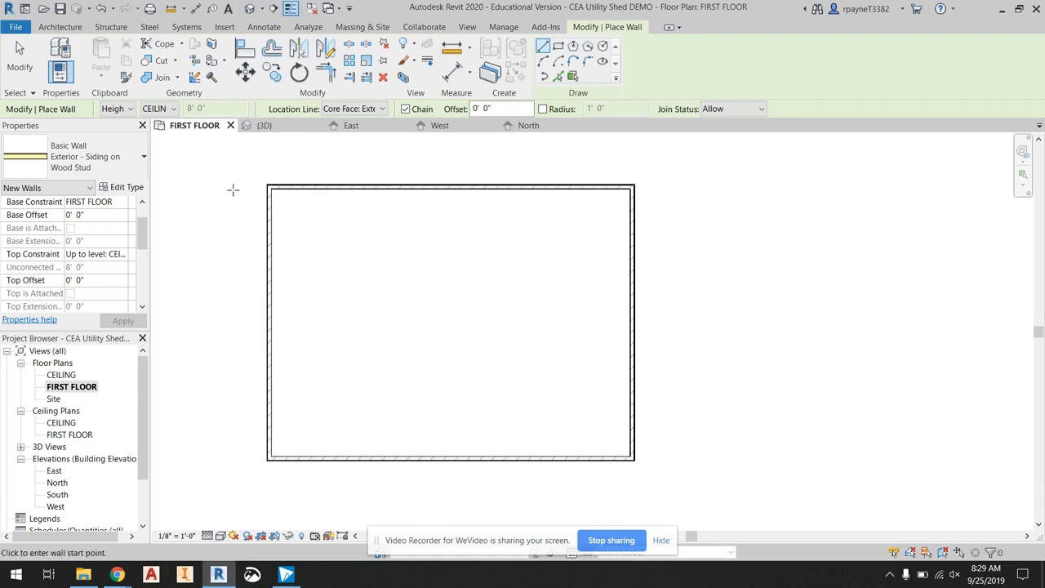
pyautogui.click(197, 9)
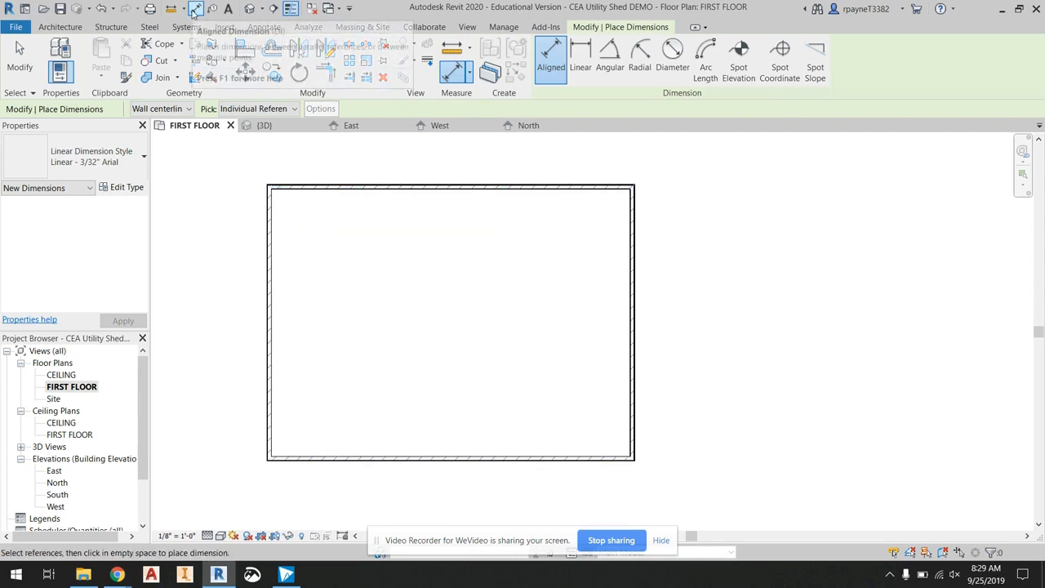
pyautogui.press('Escape')
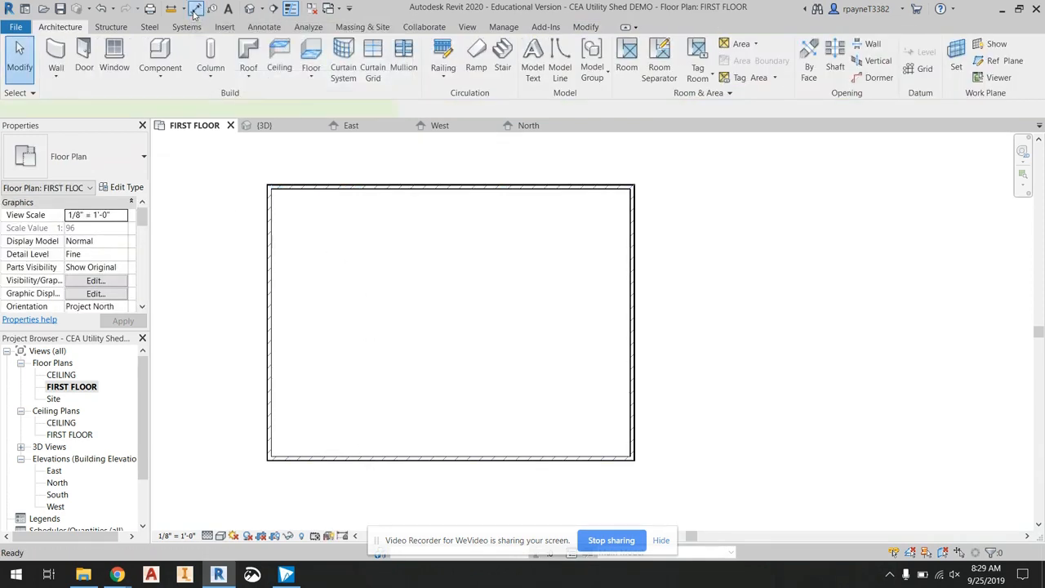
pyautogui.click(197, 9)
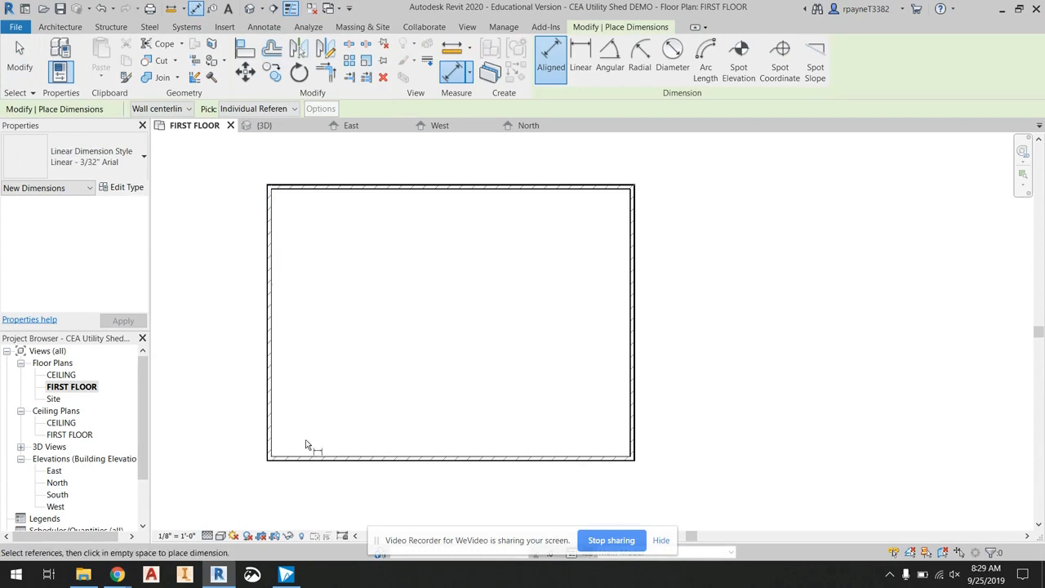
pyautogui.click(303, 462)
pyautogui.click(302, 188)
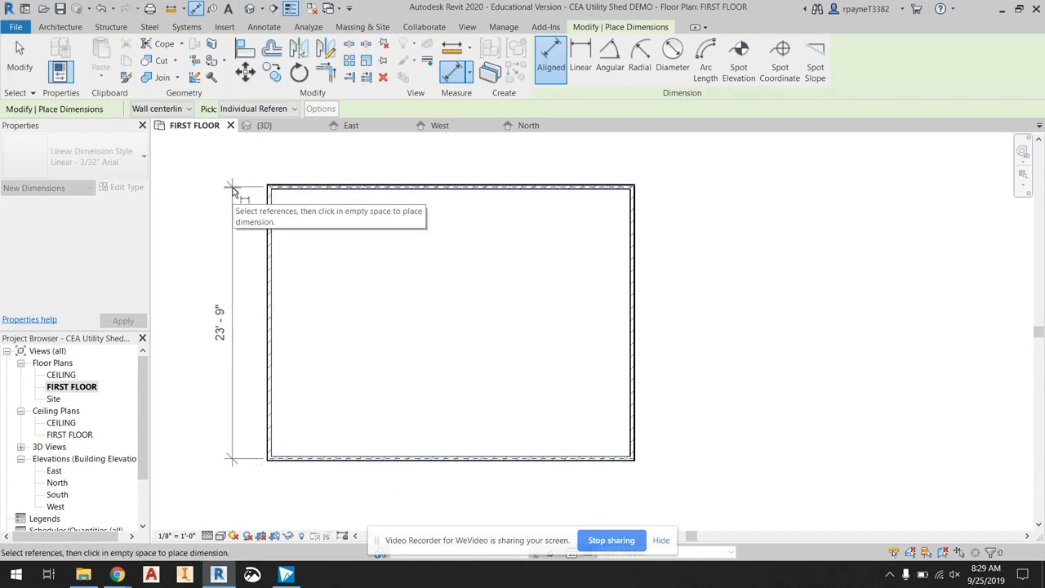
pyautogui.scroll(5, 233, 190)
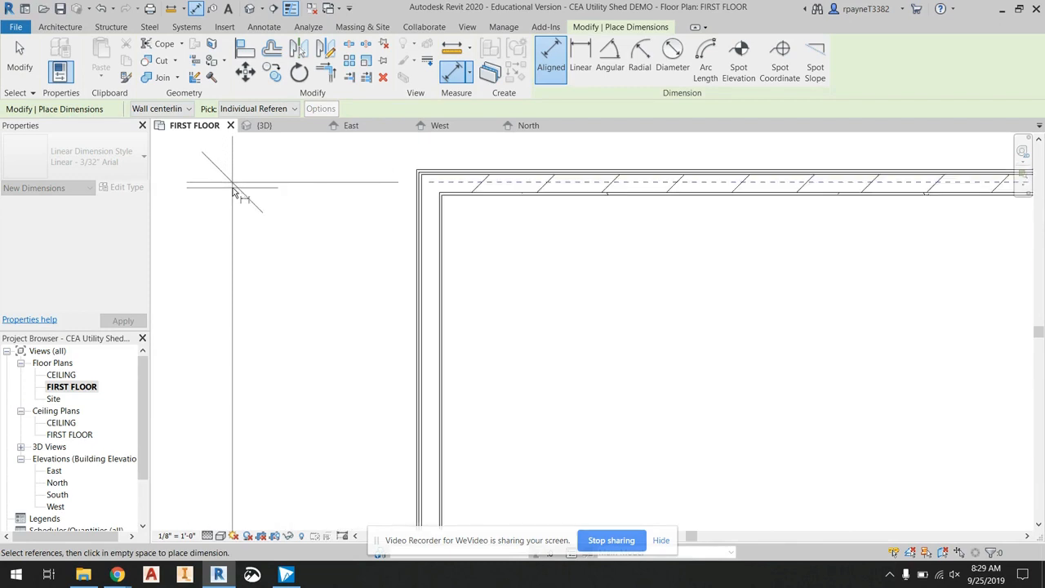
pyautogui.scroll(2, 233, 190)
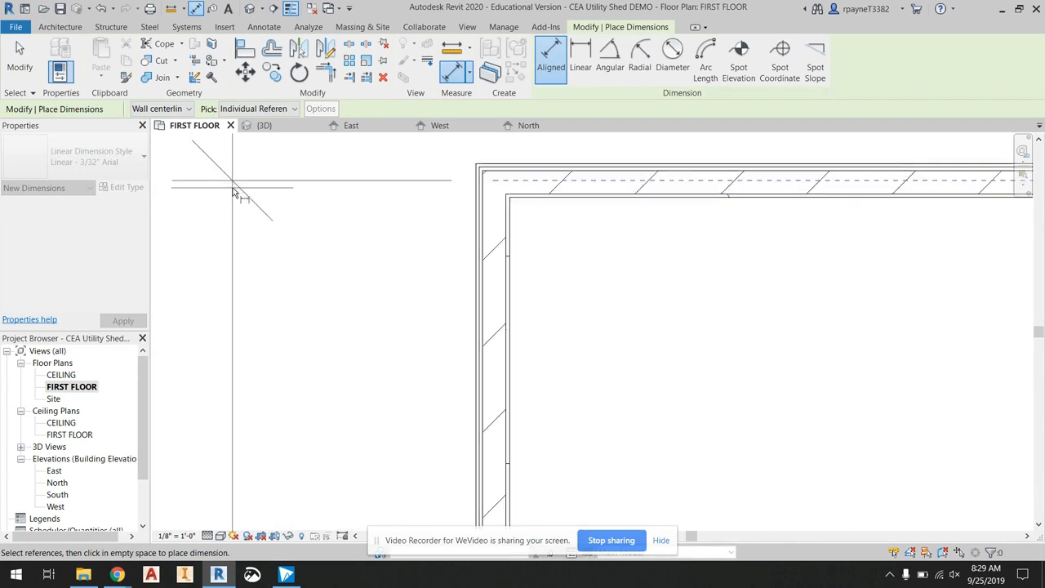
pyautogui.scroll(-7, 233, 190)
pyautogui.press('Escape')
pyautogui.press('Escape')
pyautogui.scroll(-1, 233, 191)
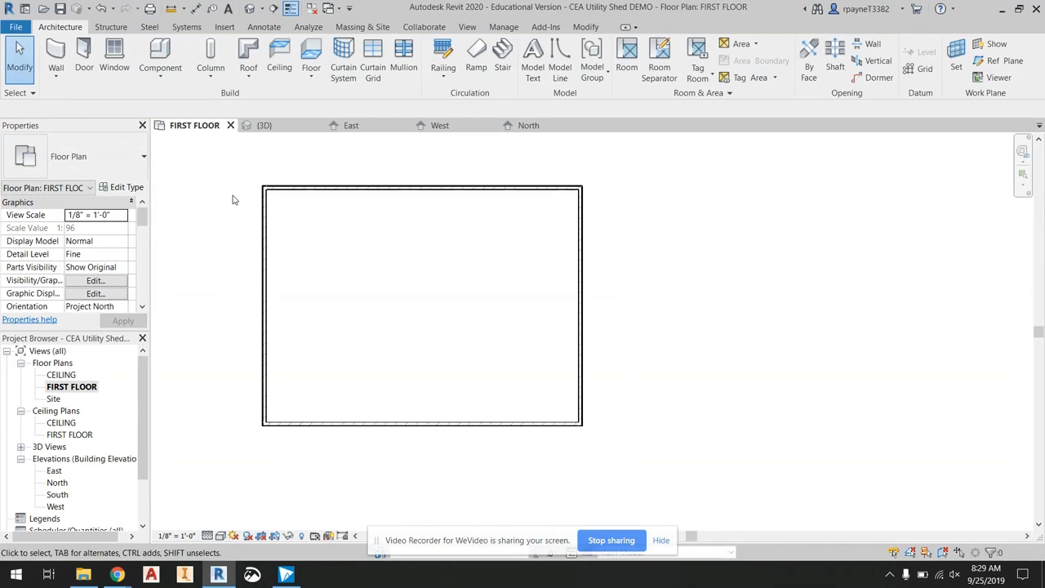
# Step: Add an aligned dimension referencing faces of core between the south and north walls' exterior core faces, placed west of the building
pyautogui.click(196, 8)
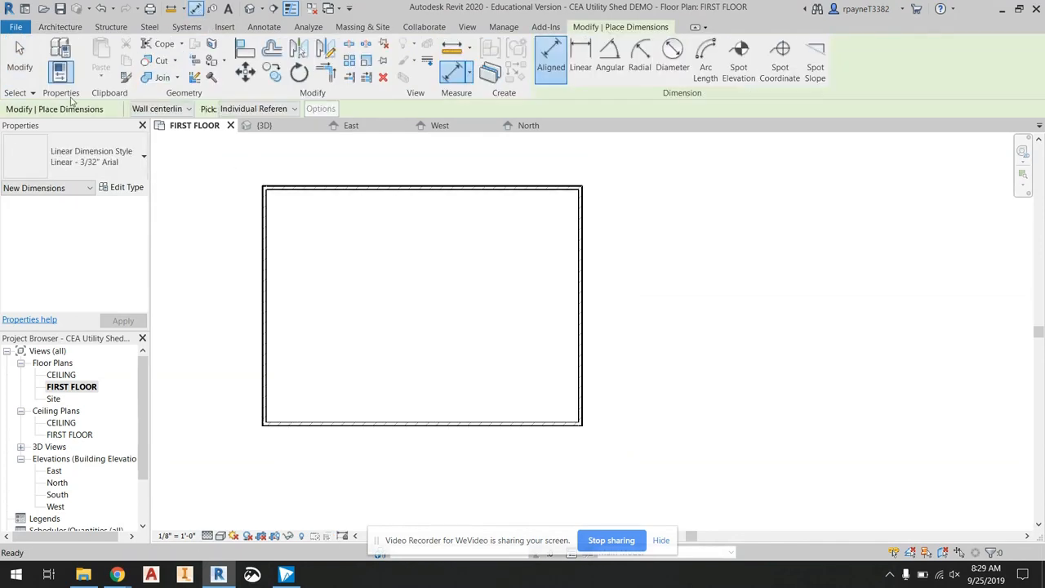
pyautogui.click(165, 111)
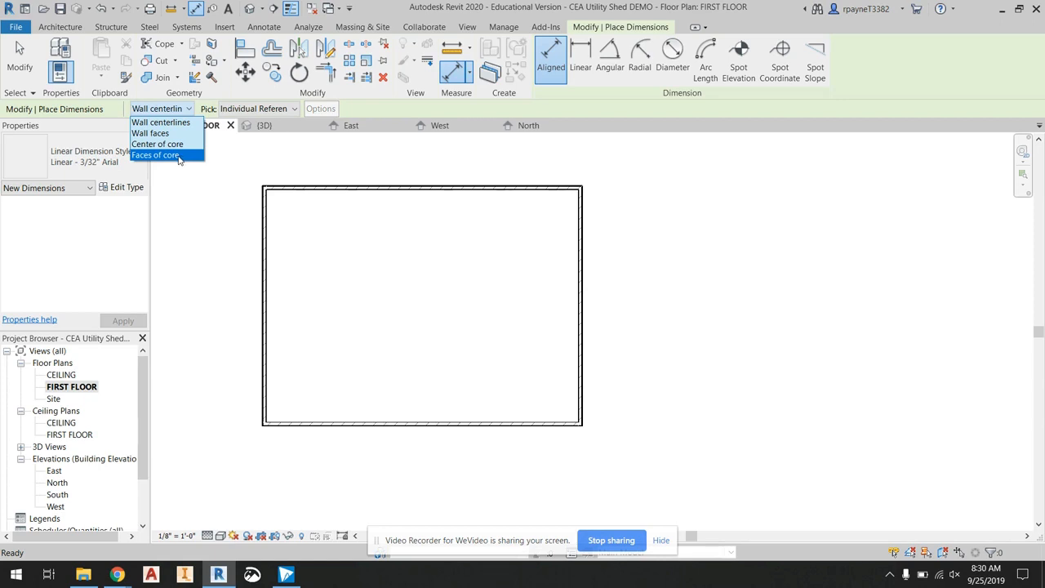
pyautogui.click(178, 155)
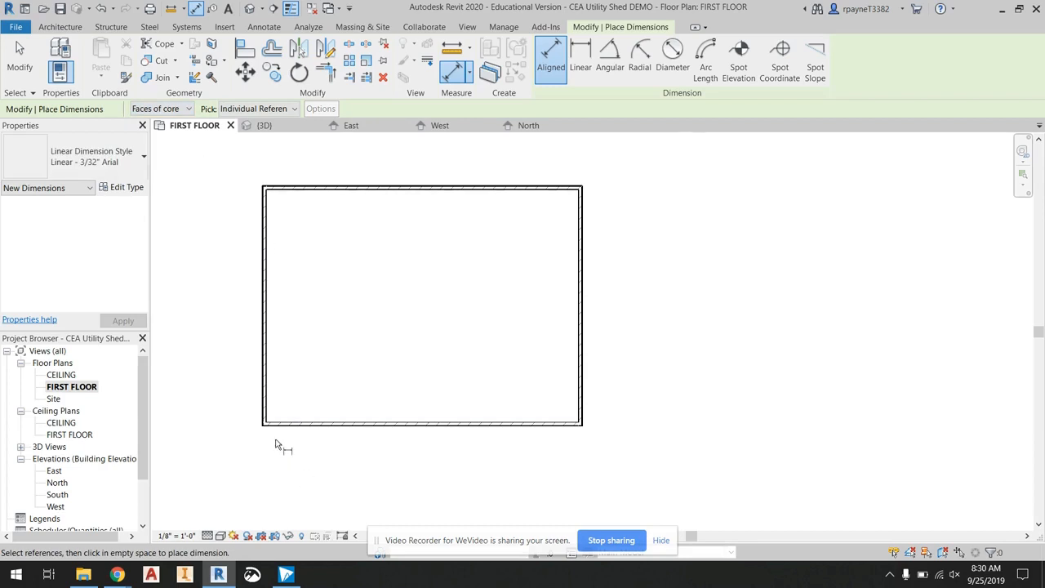
pyautogui.scroll(3, 273, 437)
pyautogui.scroll(2, 267, 431)
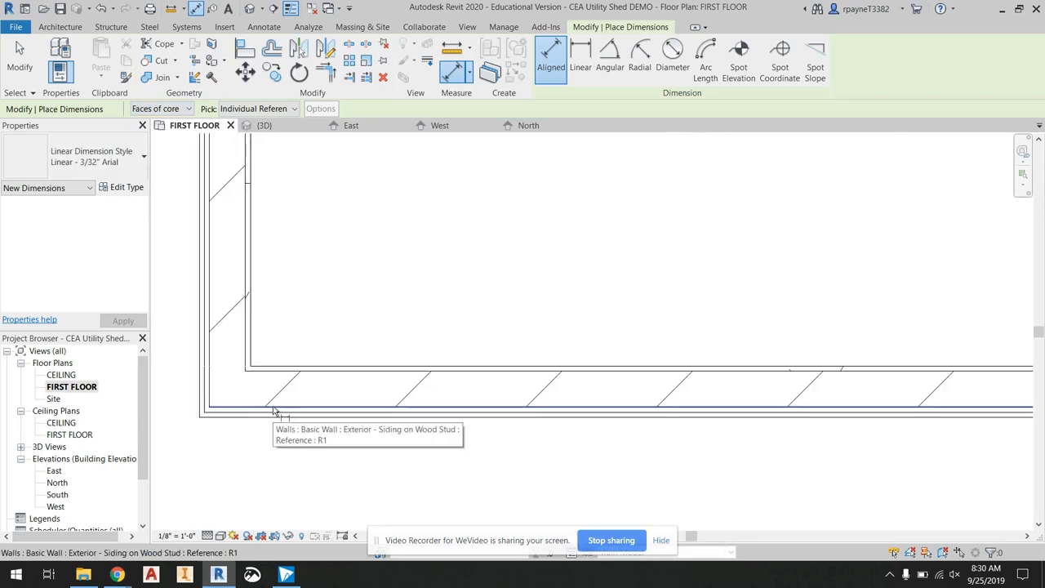
pyautogui.scroll(-5, 273, 413)
pyautogui.scroll(2, 258, 270)
pyautogui.scroll(3, 258, 269)
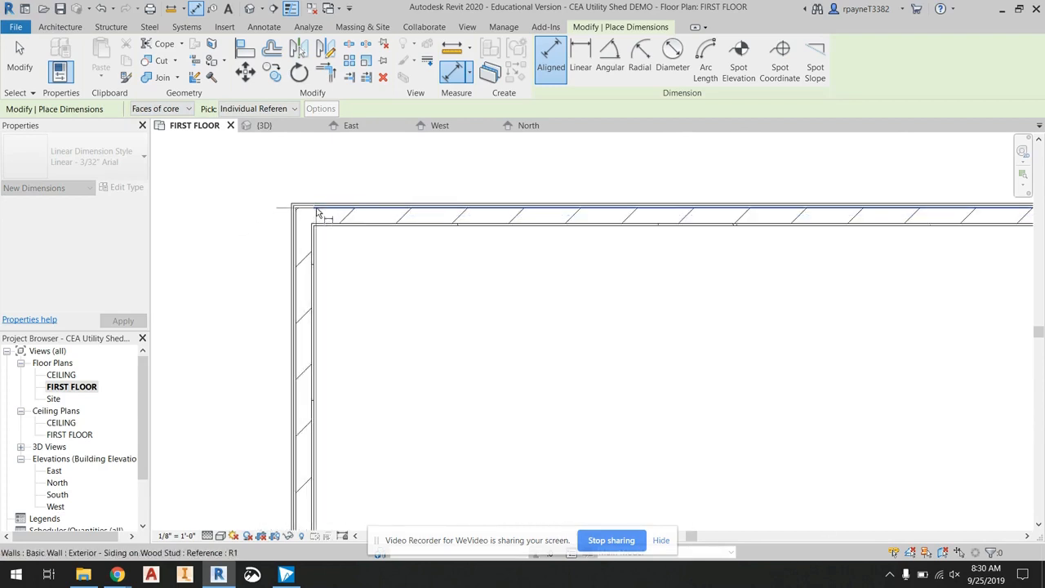
pyautogui.scroll(-4, 270, 237)
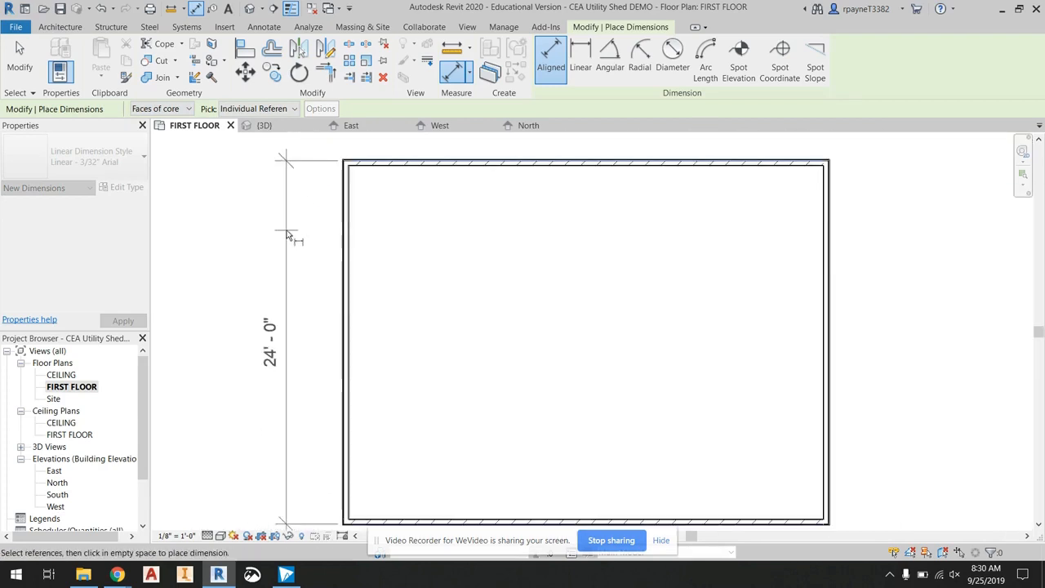
pyautogui.scroll(-1, 282, 236)
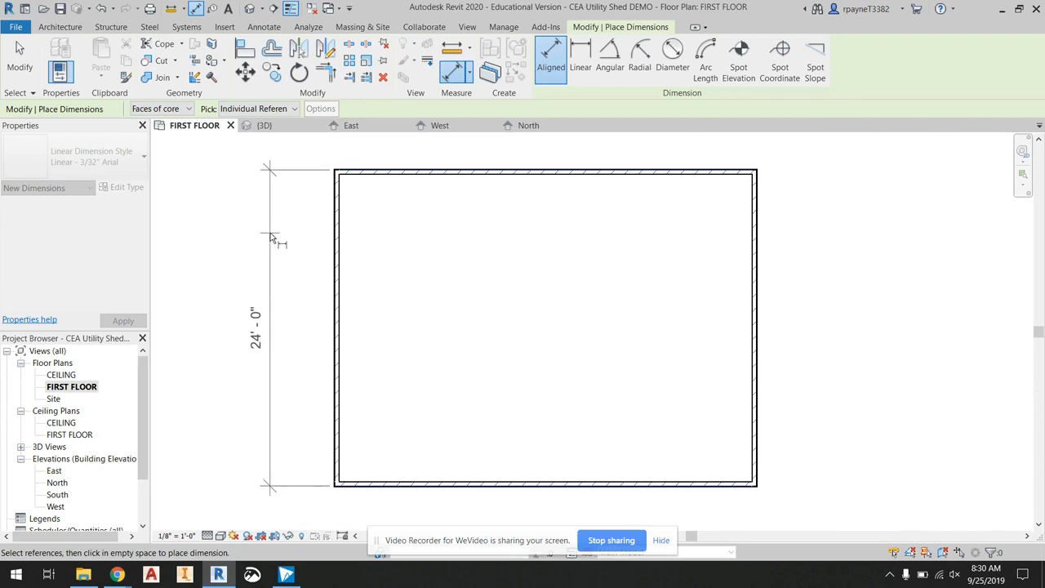
pyautogui.click(272, 236)
# Step: Dimension the overall width between the west and east walls' exterior core faces, placed north of the building
pyautogui.scroll(5, 326, 248)
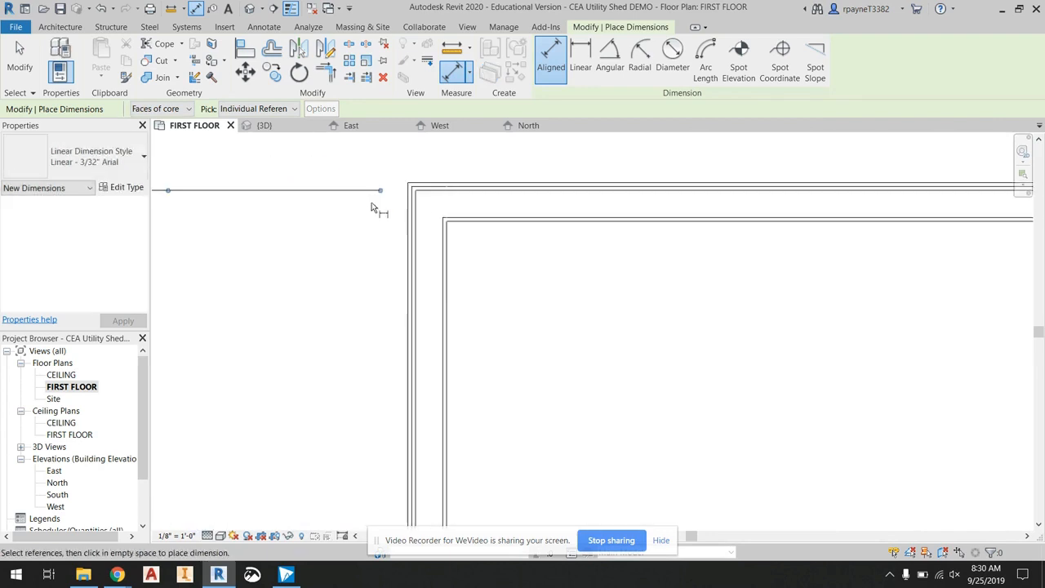
pyautogui.scroll(-5, 418, 245)
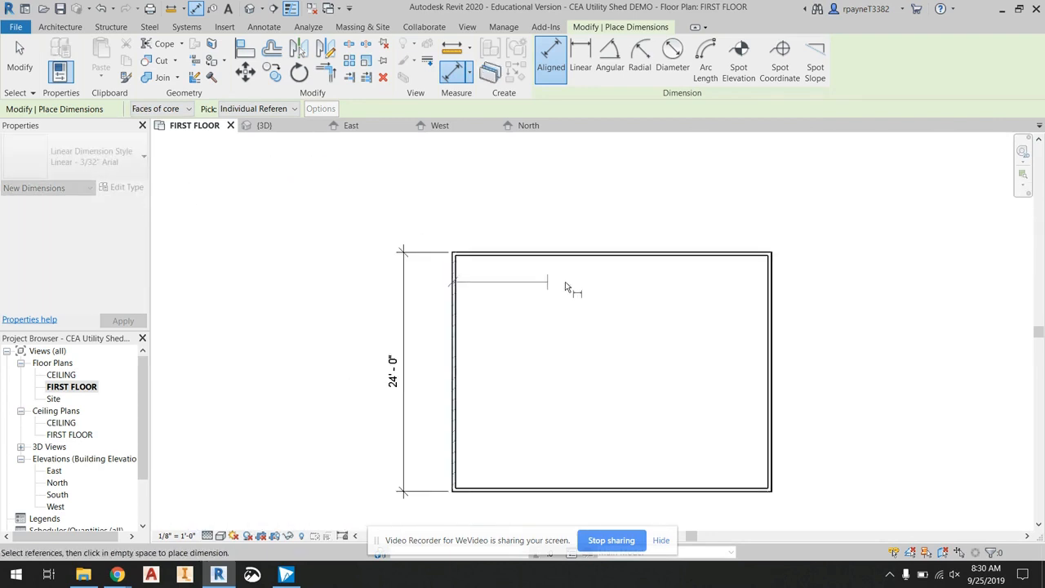
pyautogui.scroll(5, 530, 277)
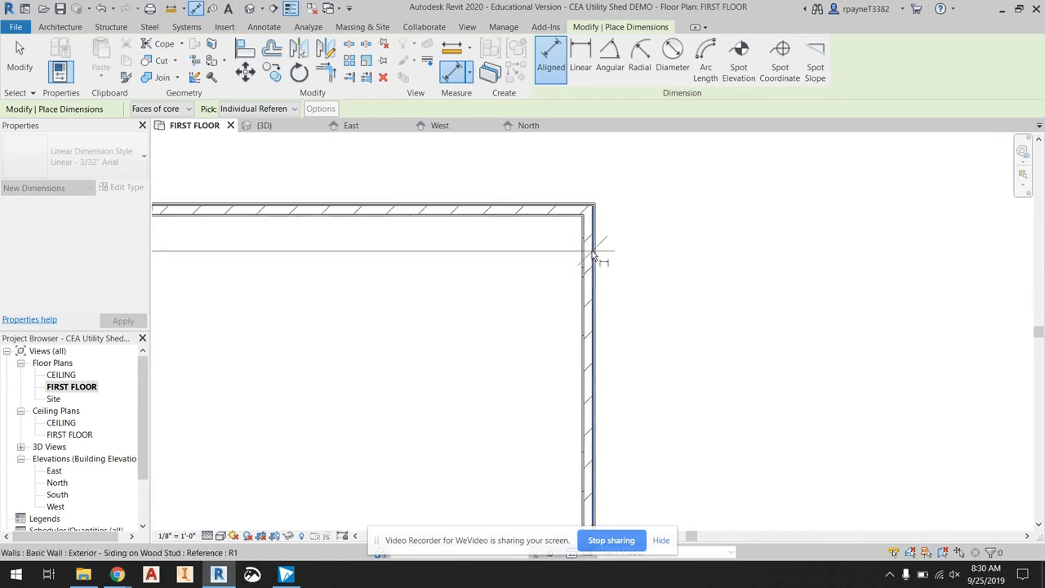
pyautogui.scroll(-4, 593, 257)
pyautogui.click(555, 210)
pyautogui.scroll(-2, 549, 209)
pyautogui.scroll(3, 479, 245)
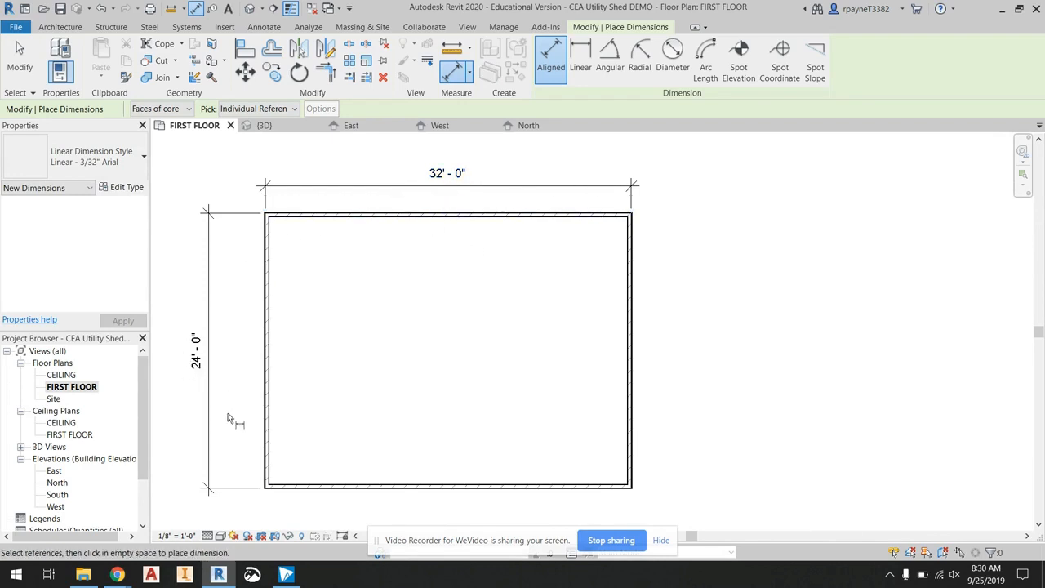
pyautogui.press('Escape')
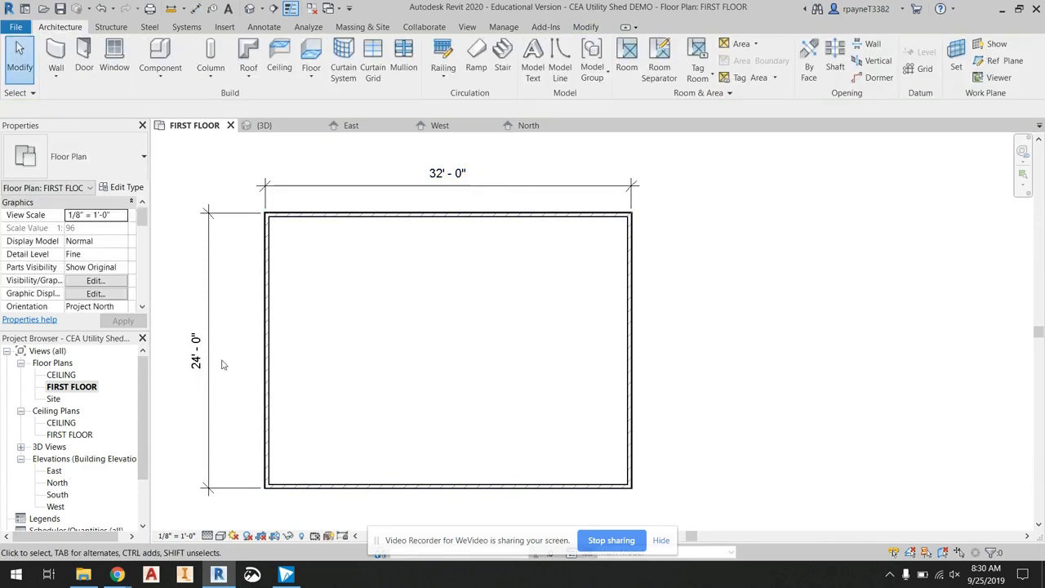
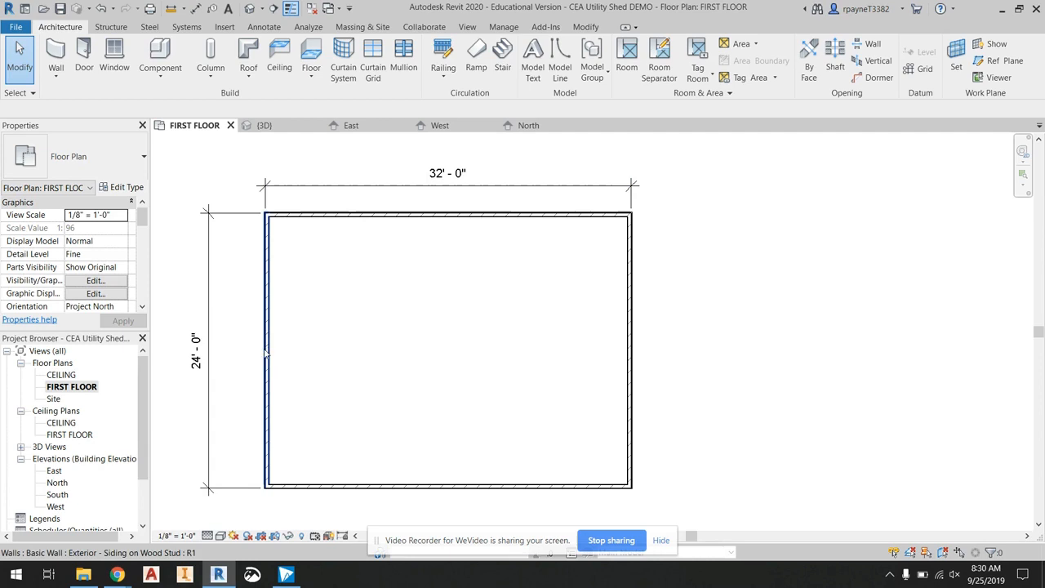
# Step: Move the south wall by setting the core-face dimension between the south and north walls to 12'
pyautogui.click(268, 342)
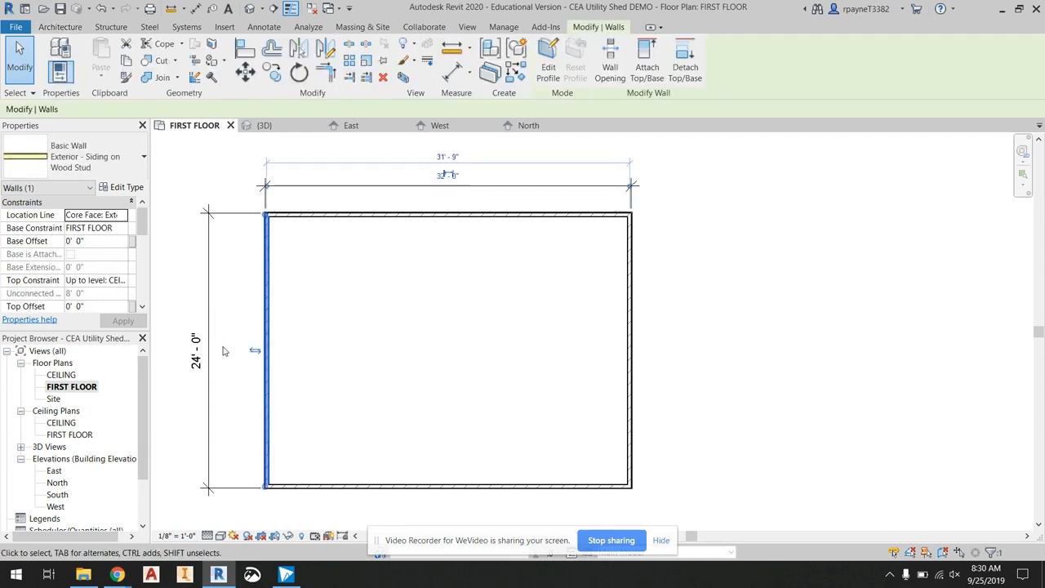
pyautogui.press('Escape')
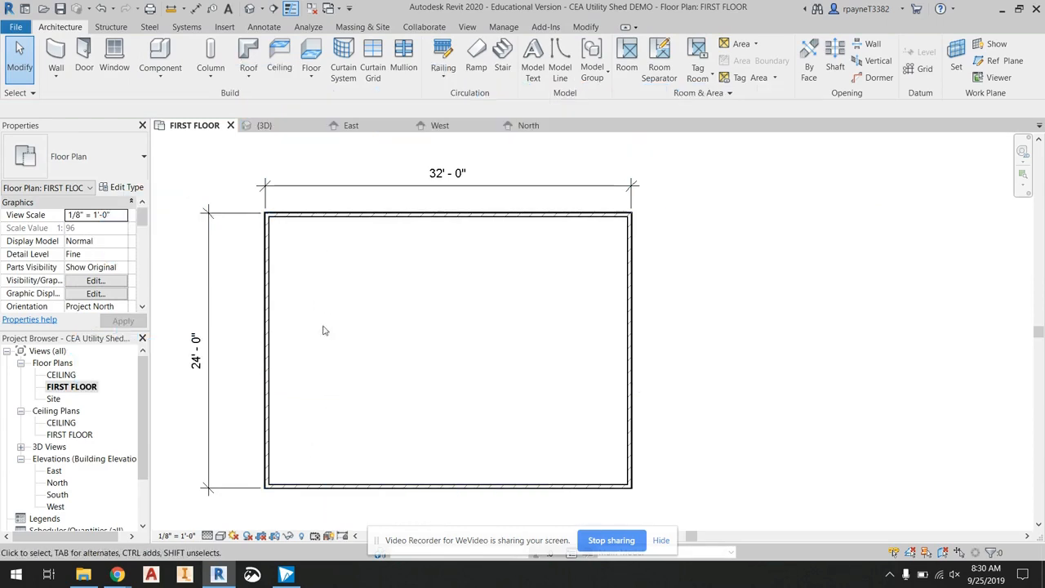
pyautogui.click(345, 492)
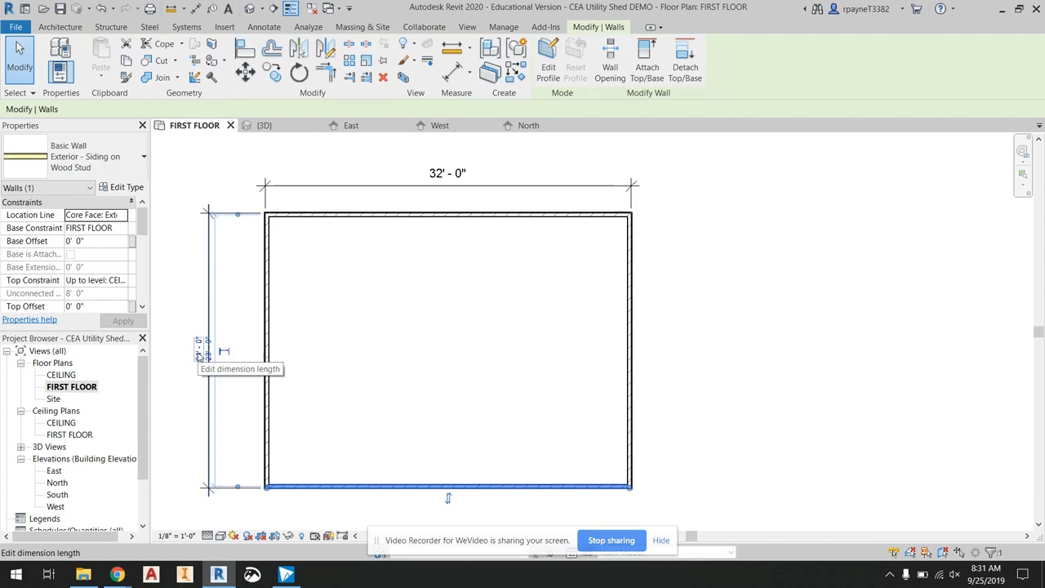
pyautogui.click(198, 353)
pyautogui.write('1')
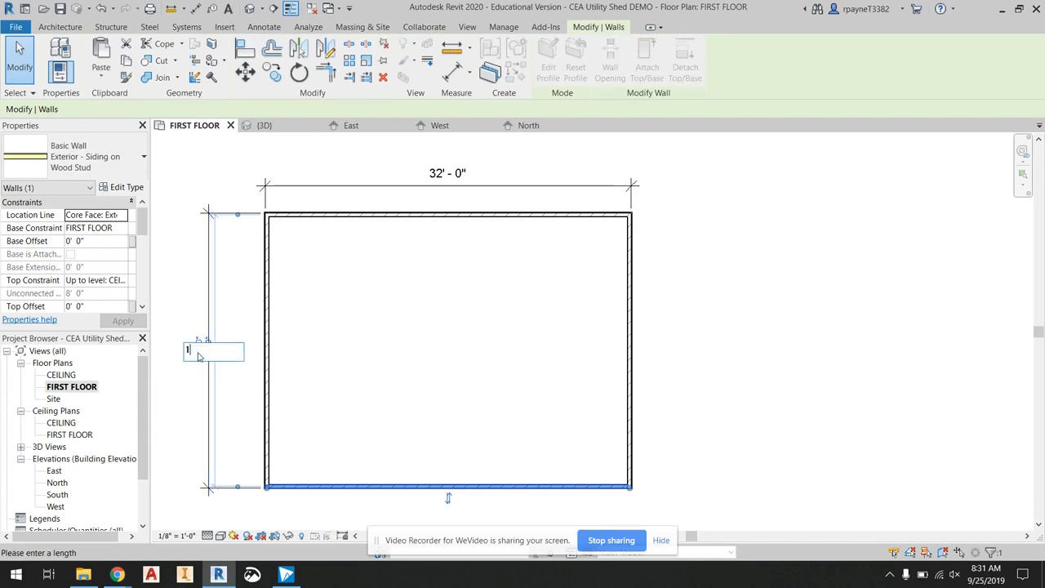
pyautogui.write('2')
pyautogui.press('Return')
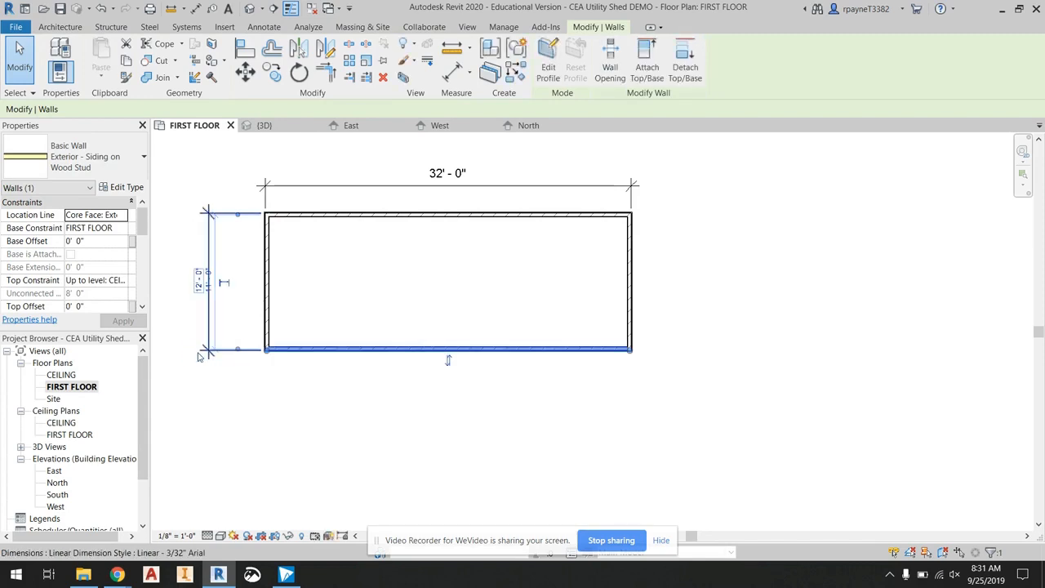
pyautogui.click(234, 408)
# Step: Move the east wall by setting the core-face dimension between the west and east walls to 16'
pyautogui.scroll(5, 287, 236)
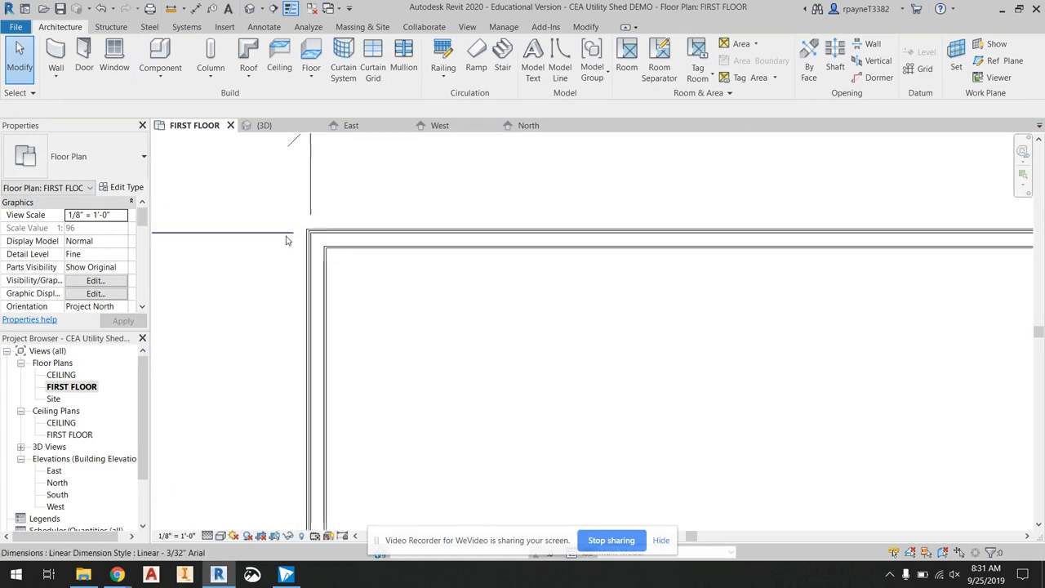
pyautogui.scroll(-3, 299, 280)
pyautogui.scroll(4, 303, 443)
pyautogui.scroll(-5, 301, 444)
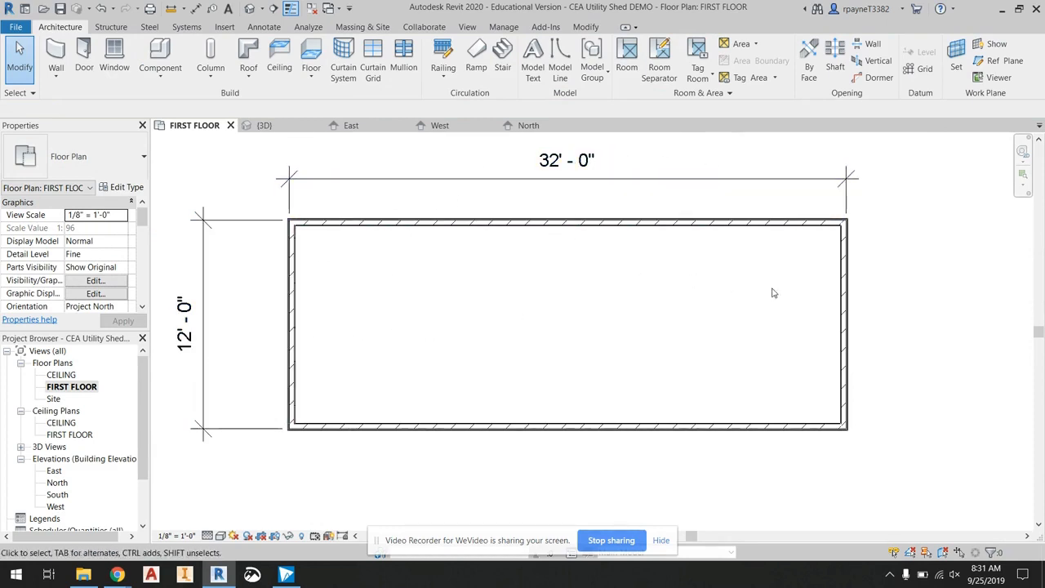
pyautogui.click(843, 316)
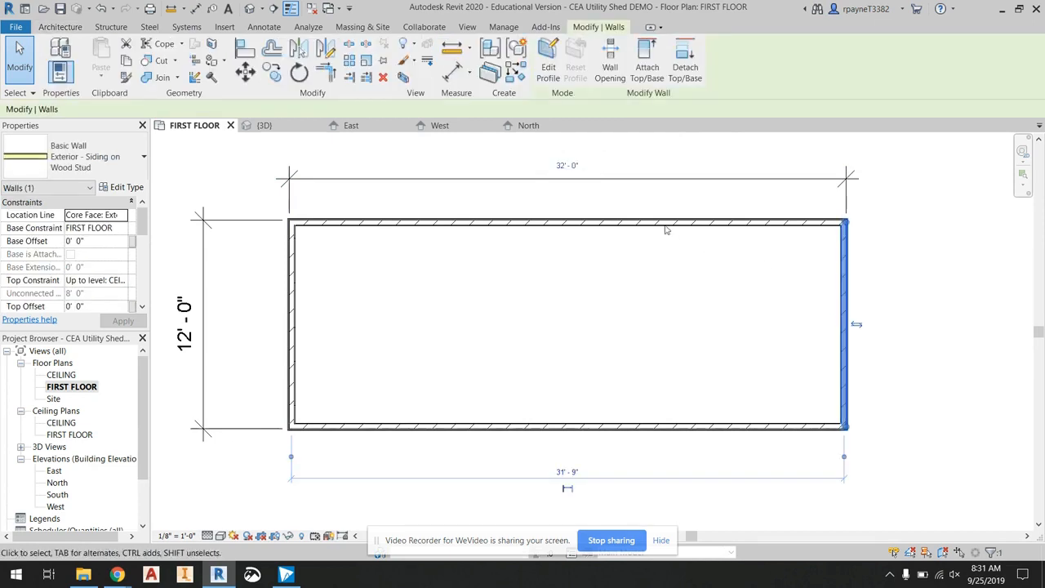
pyautogui.click(564, 165)
pyautogui.write('16')
pyautogui.press('Return')
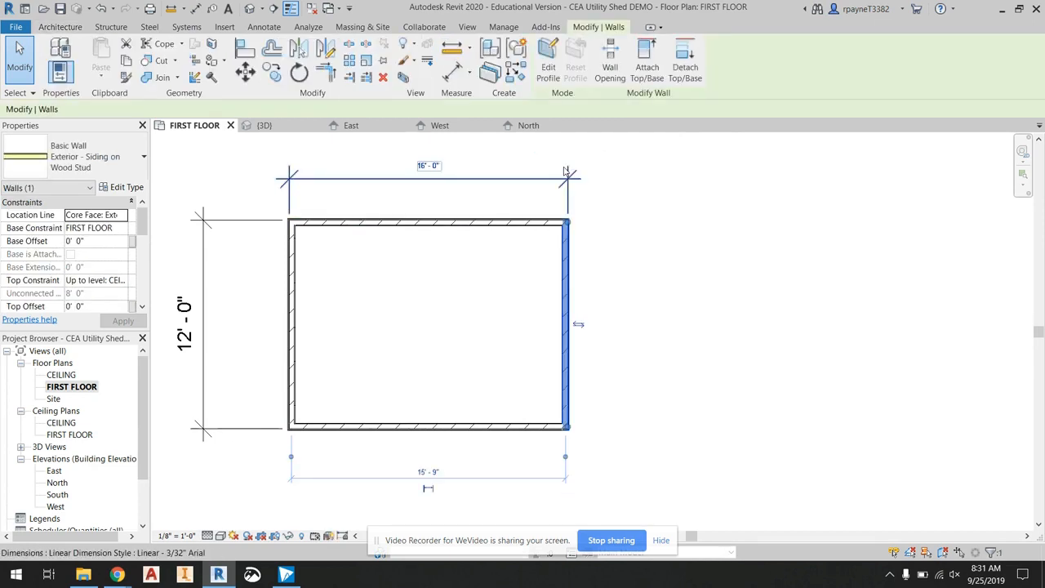
pyautogui.click(773, 220)
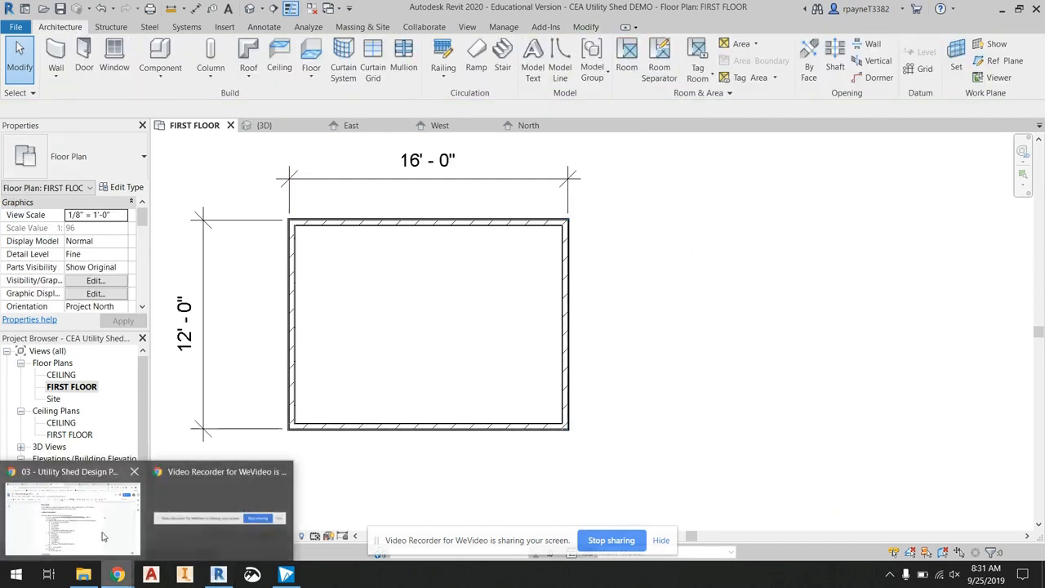
# Step: Switch to the Utility Shed Design Part 1 document in Chrome and review the footprint, siding wall and brick wall layer requirements
pyautogui.click(105, 537)
pyautogui.moveTo(327, 265); pyautogui.dragTo(575, 266)
pyautogui.moveTo(328, 279); pyautogui.dragTo(517, 369)
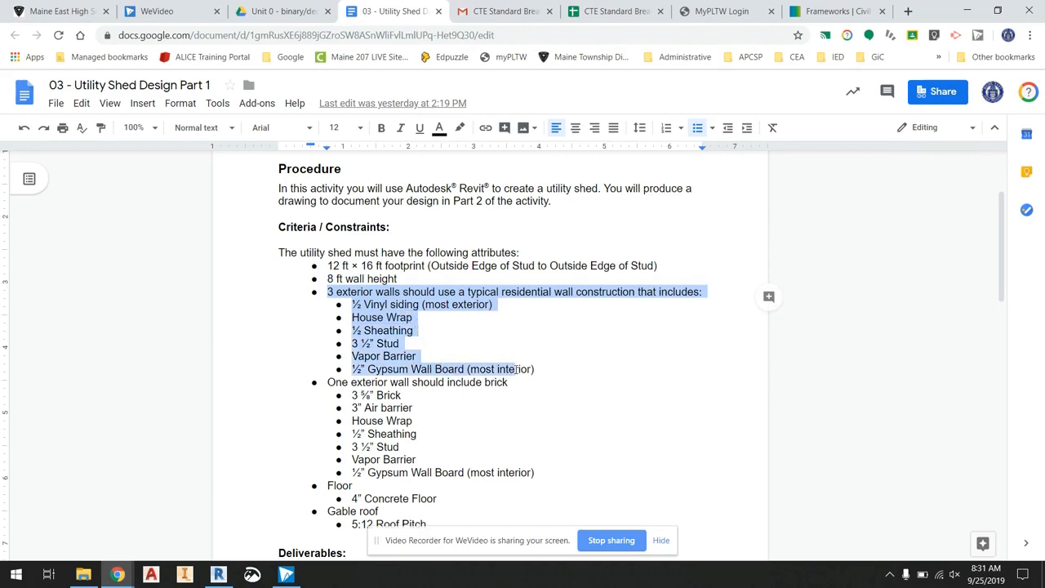
pyautogui.moveTo(330, 382); pyautogui.dragTo(520, 473)
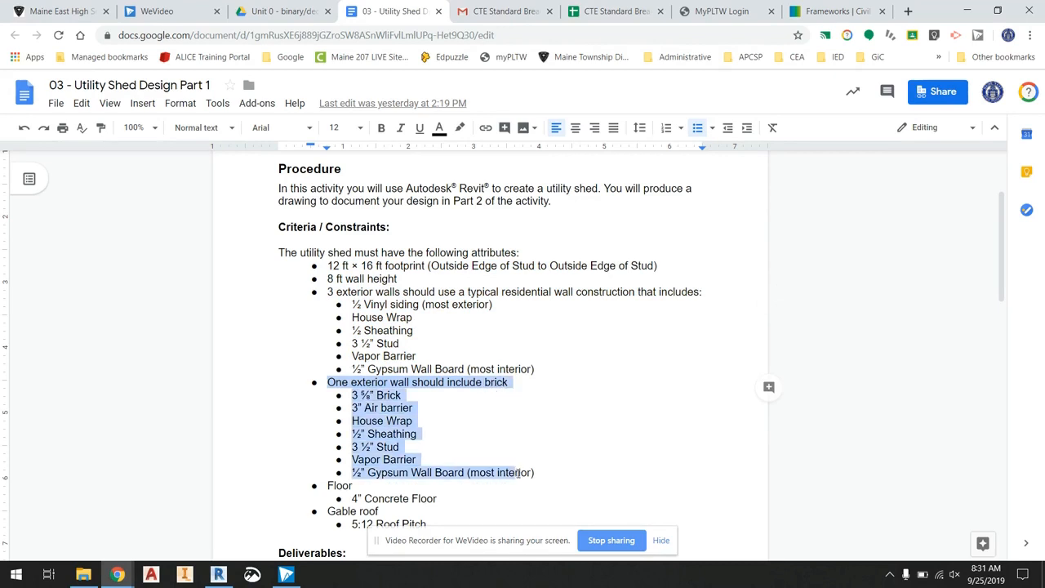
pyautogui.click(398, 408)
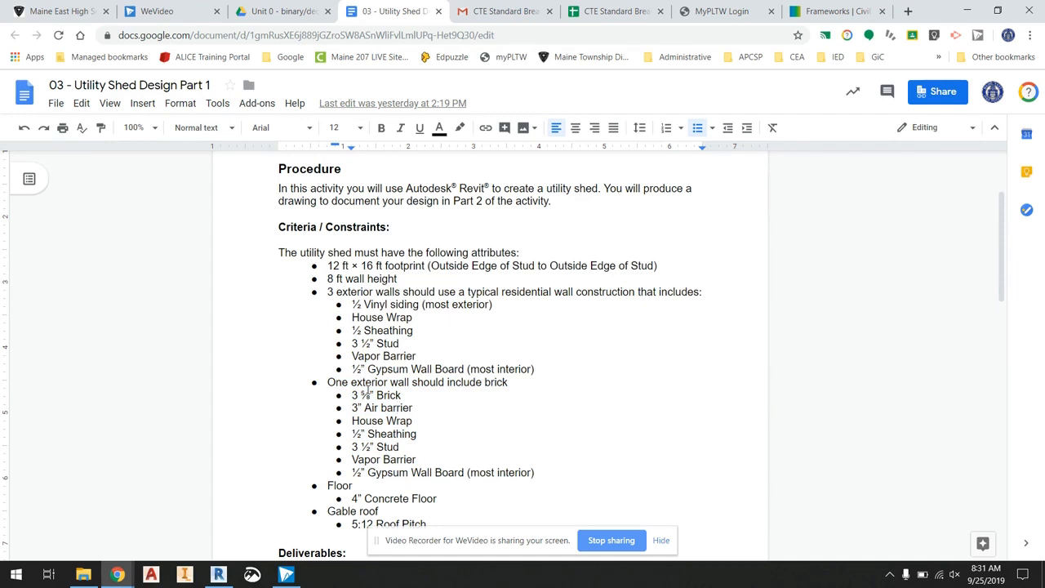
# Step: Switch to Revit and arrange its window beside the Utility Shed Design document so the plan and wall criteria can be seen together
pyautogui.click(218, 574)
pyautogui.moveTo(242, 192); pyautogui.dragTo(413, 224, button='middle')
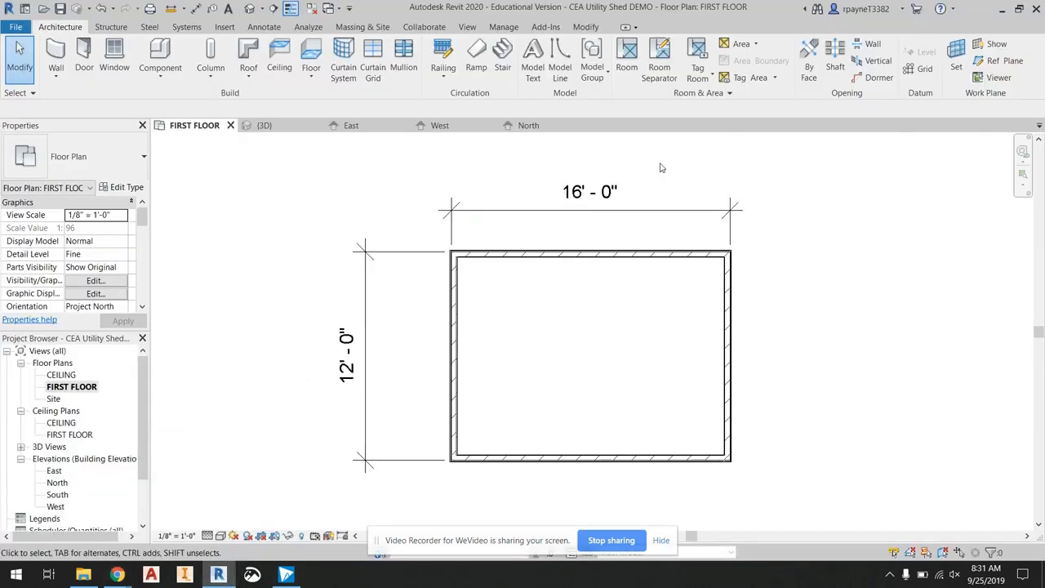
pyautogui.click(1020, 9)
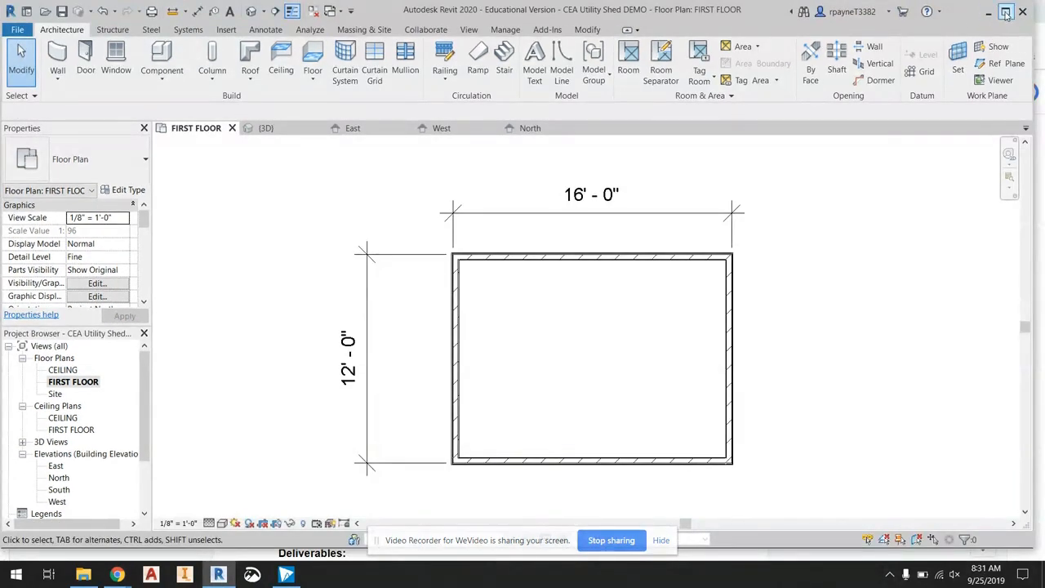
pyautogui.moveTo(1033, 38); pyautogui.dragTo(864, 37)
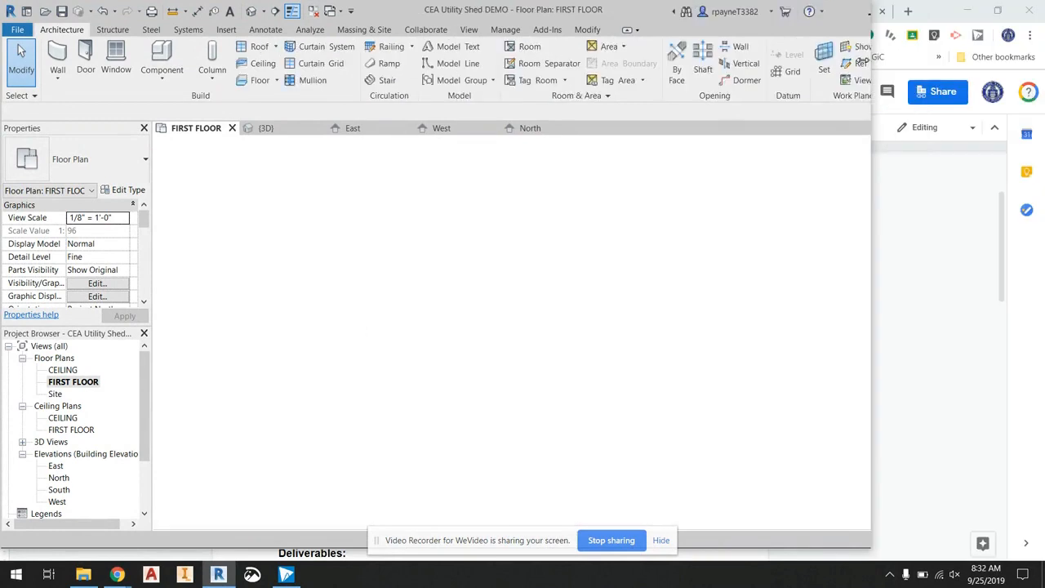
pyautogui.click(940, 19)
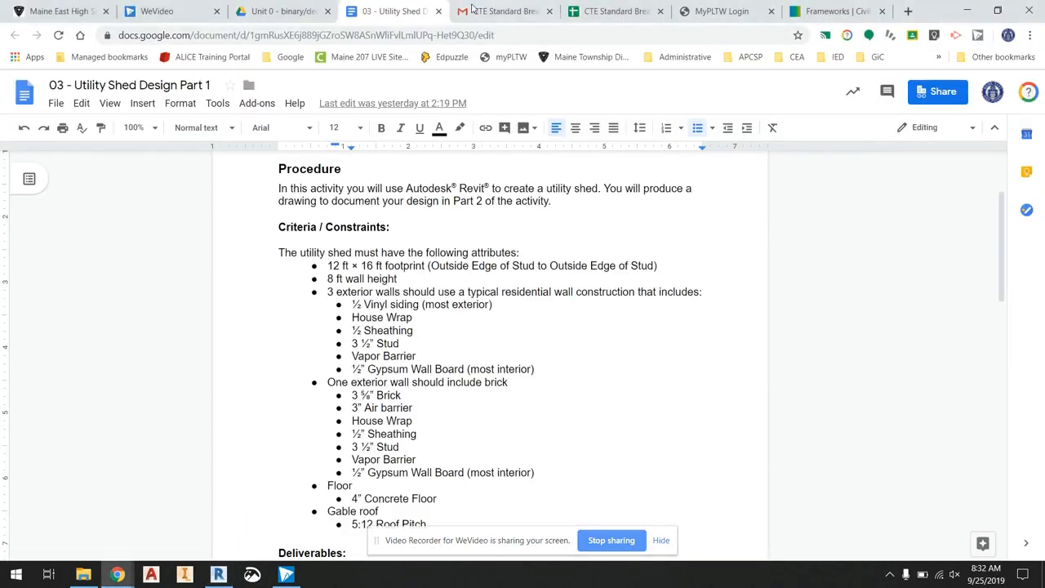
pyautogui.click(997, 11)
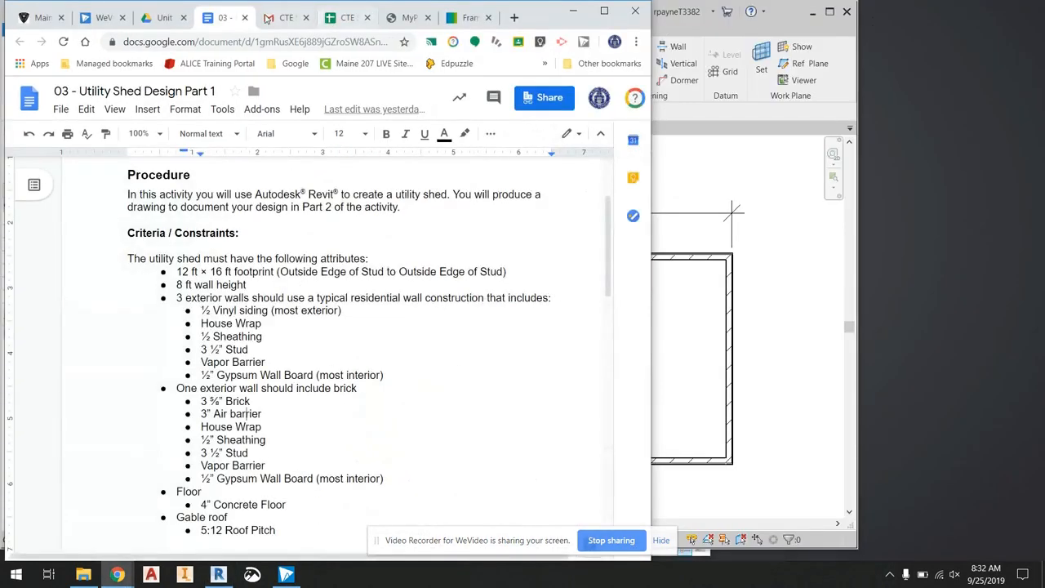
pyautogui.moveTo(219, 9); pyautogui.dragTo(947, 18)
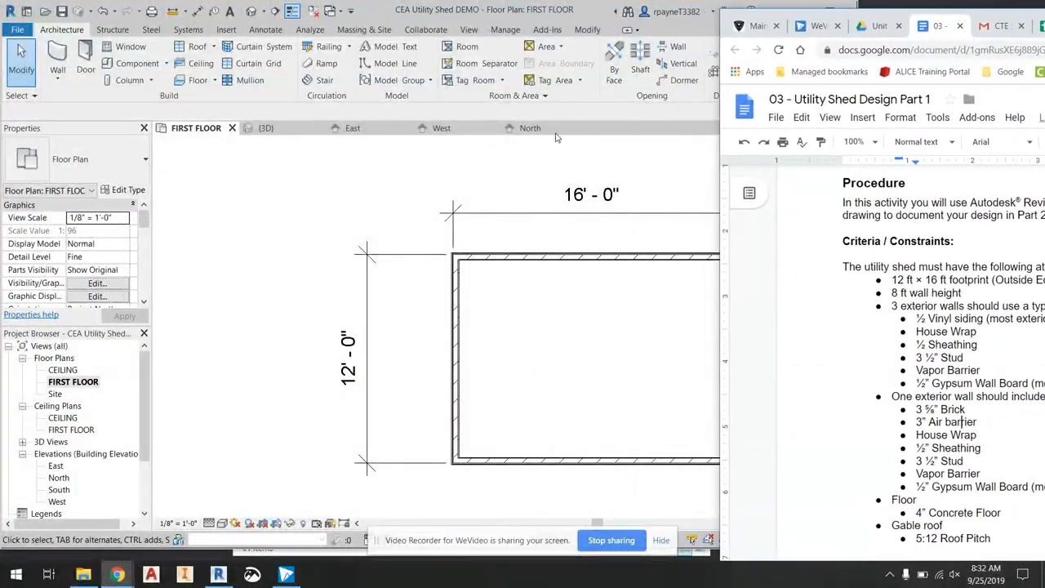
pyautogui.click(353, 166)
pyautogui.moveTo(778, 269); pyautogui.dragTo(750, 266, button='middle')
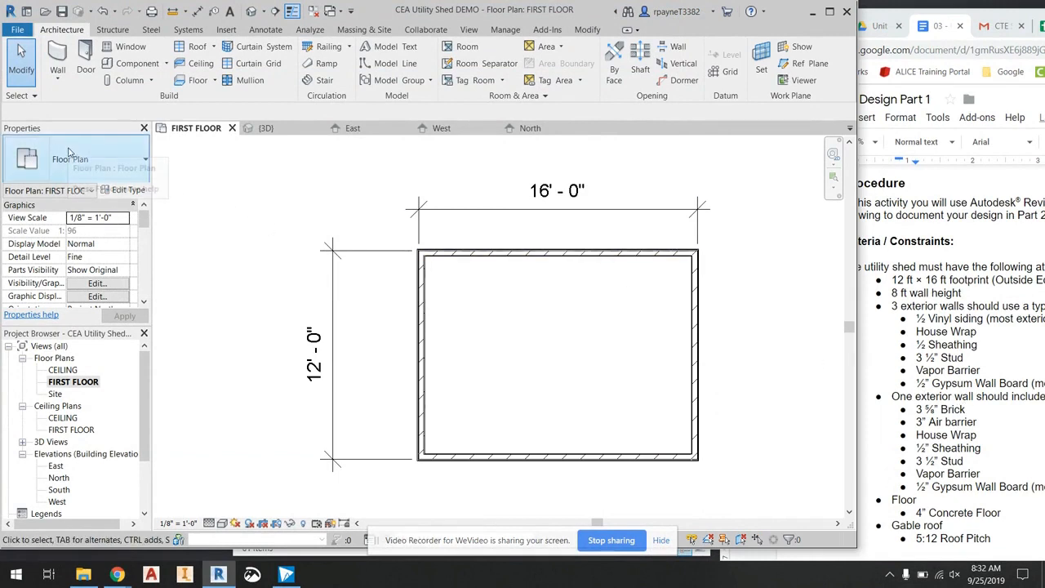
# Step: Start a wall with the Exterior - Brick on Mtl. Stud type and duplicate that type as "Exterior - Brick on Wood Stud"
pyautogui.click(64, 63)
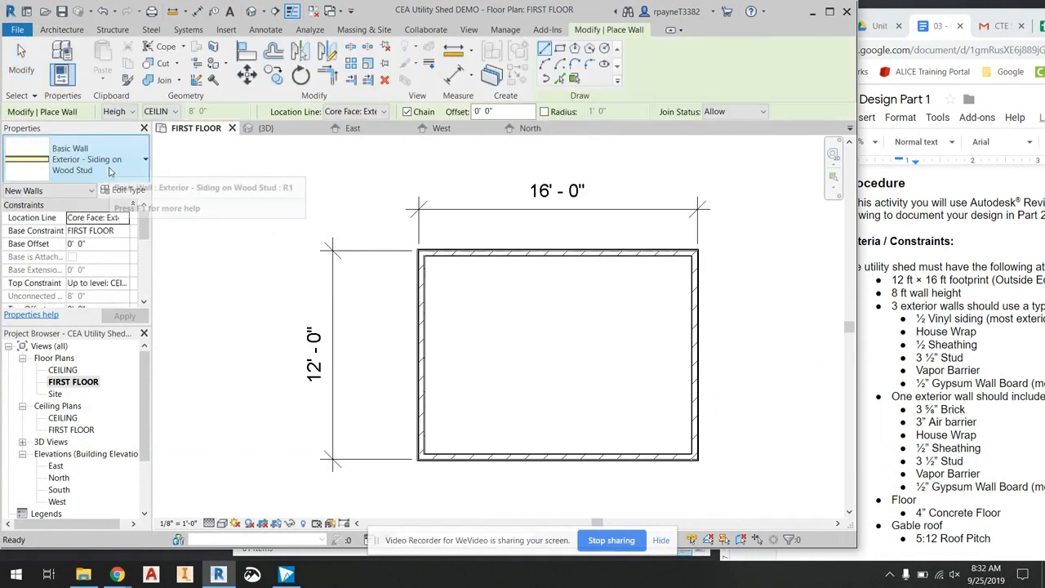
pyautogui.click(110, 171)
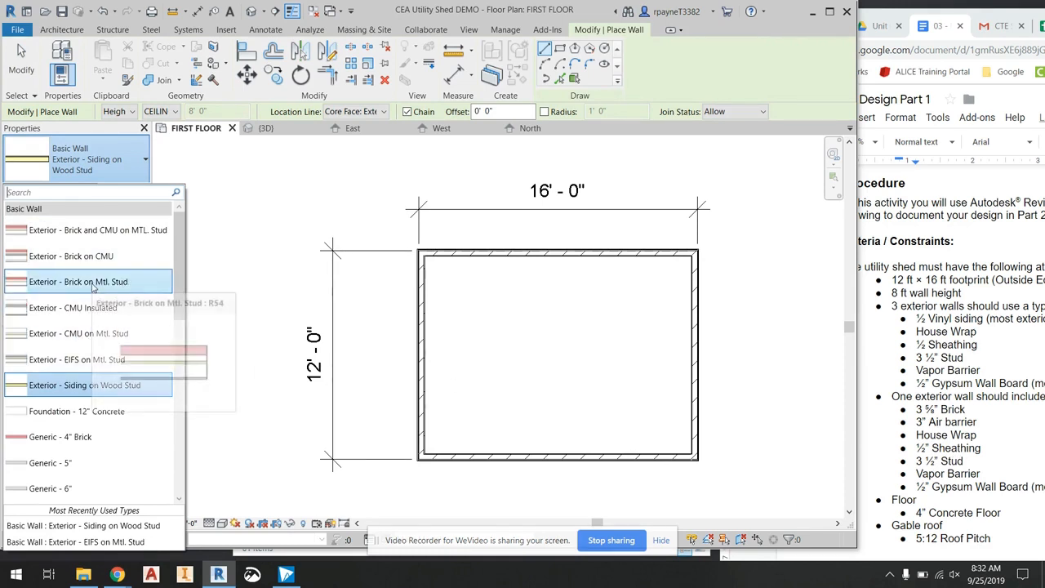
pyautogui.click(98, 282)
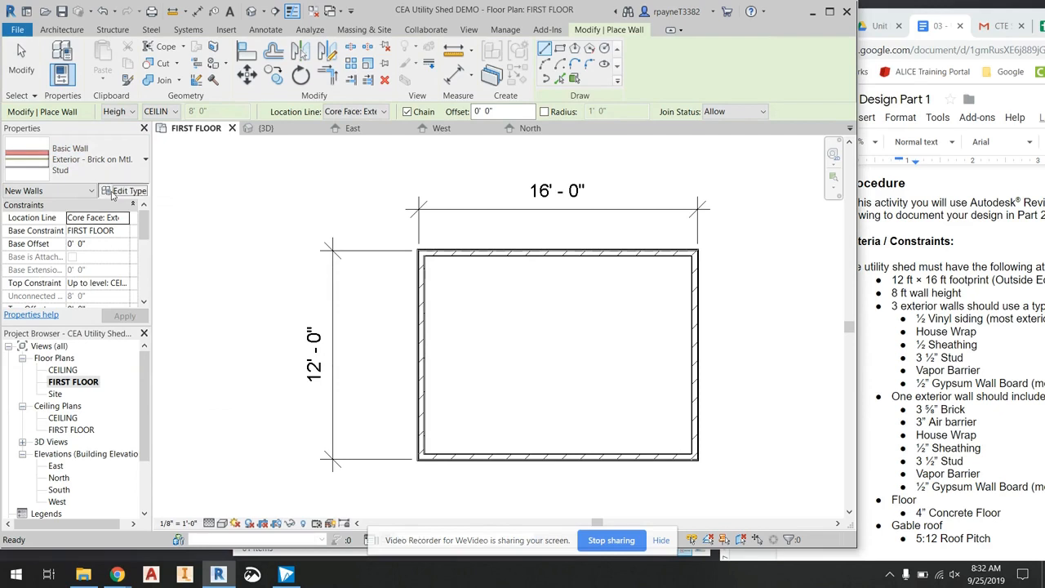
pyautogui.click(123, 190)
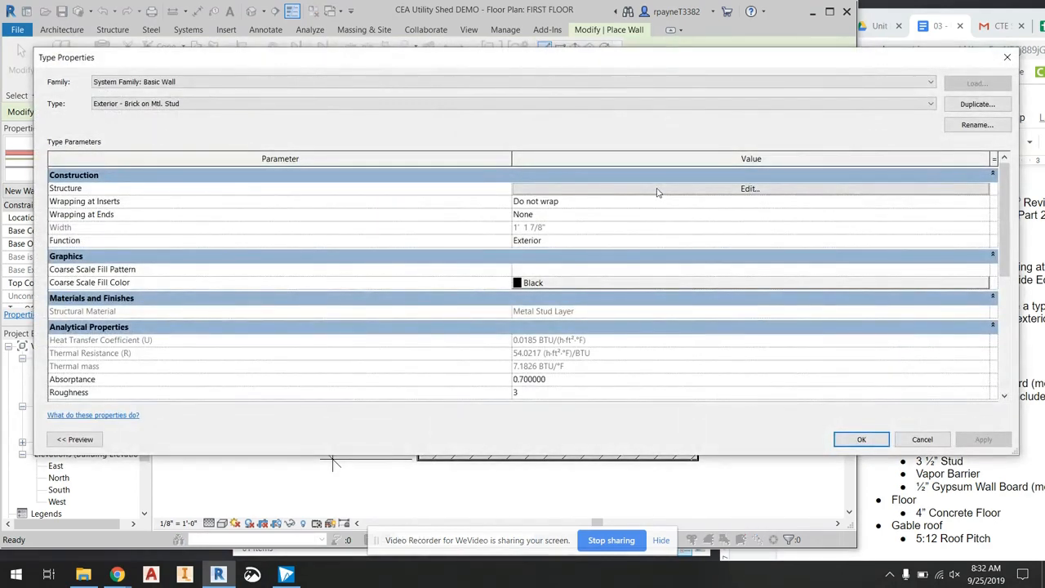
pyautogui.click(976, 103)
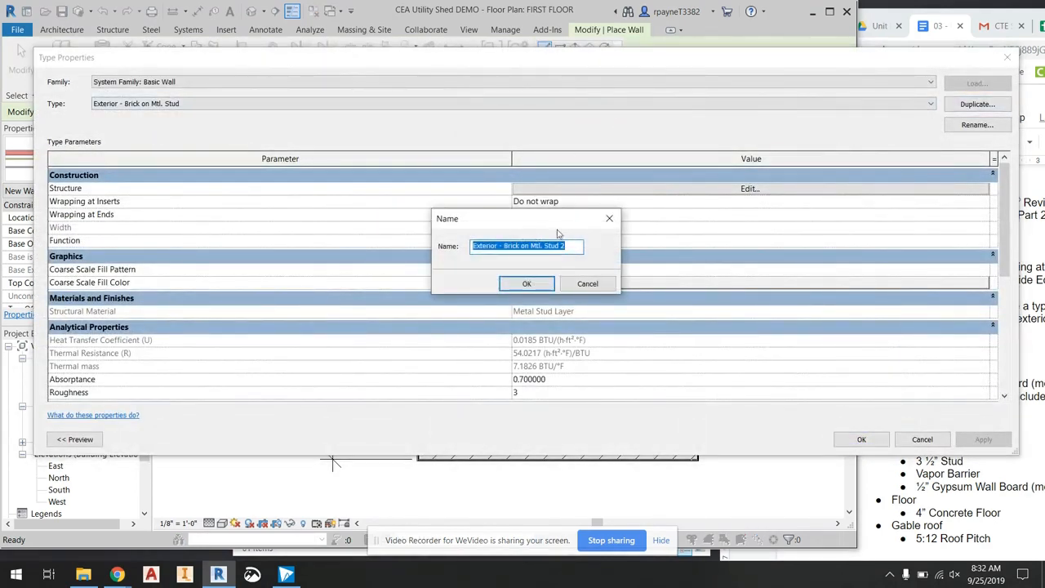
pyautogui.click(533, 246)
pyautogui.moveTo(536, 245); pyautogui.dragTo(580, 245)
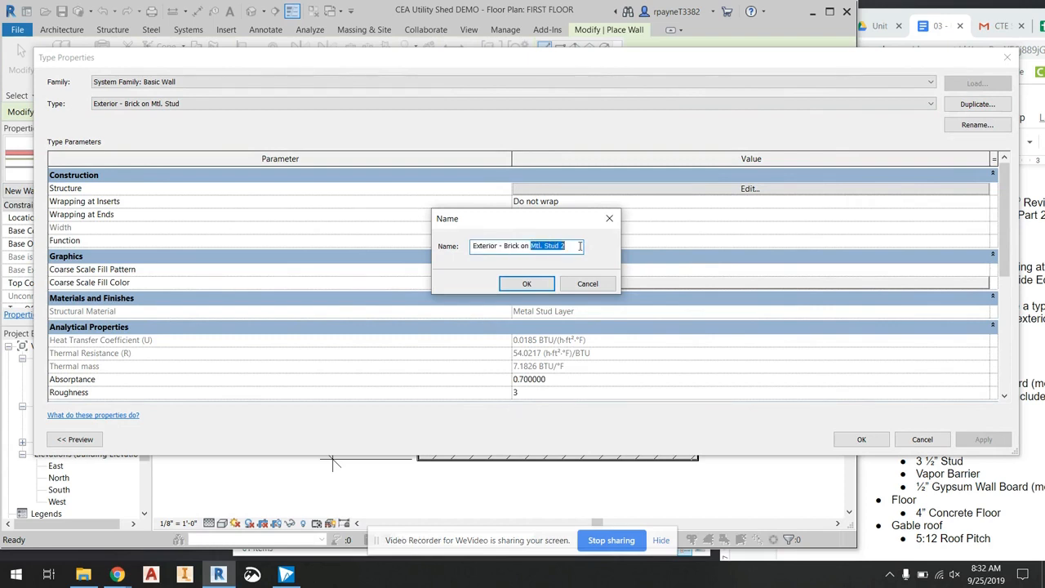
pyautogui.write('Wood Stud')
pyautogui.press('Return')
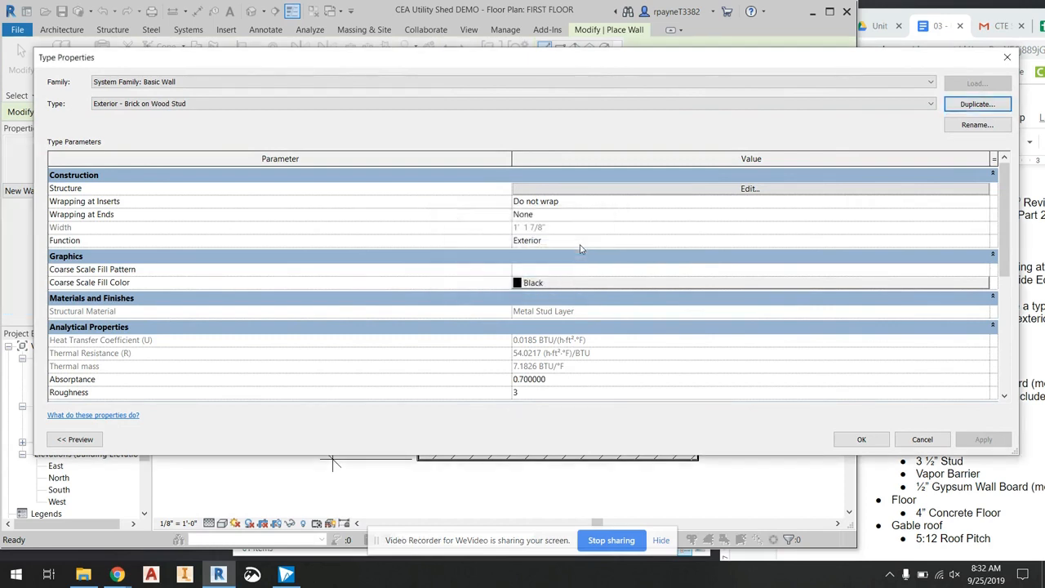
# Step: Edit the new brick wall type's structure and set the Plywood, Sheathing layer's thickness to 1/2"
pyautogui.click(598, 194)
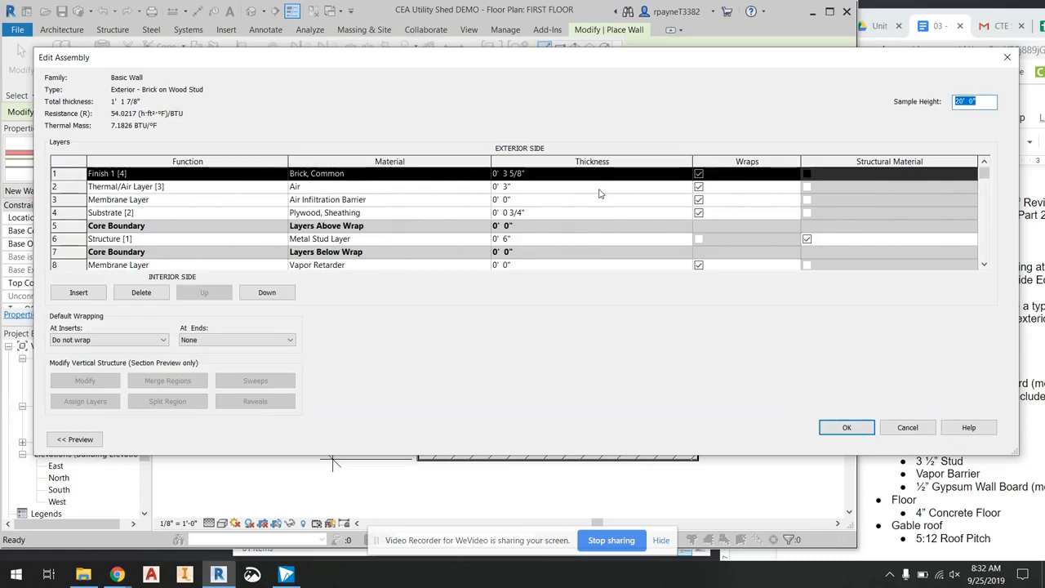
pyautogui.moveTo(1020, 107); pyautogui.dragTo(829, 107)
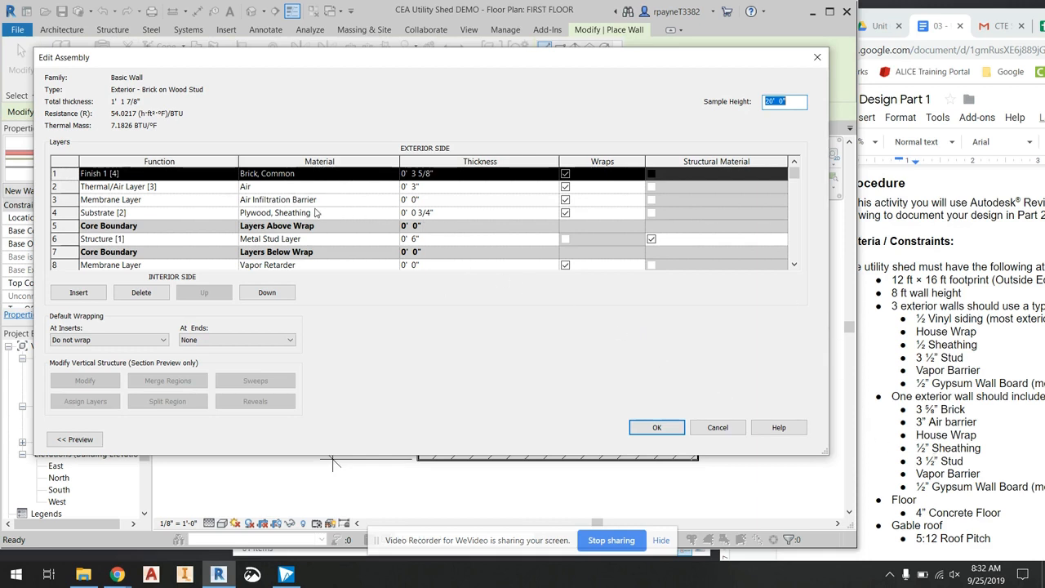
pyautogui.click(418, 214)
pyautogui.moveTo(416, 213); pyautogui.dragTo(429, 213)
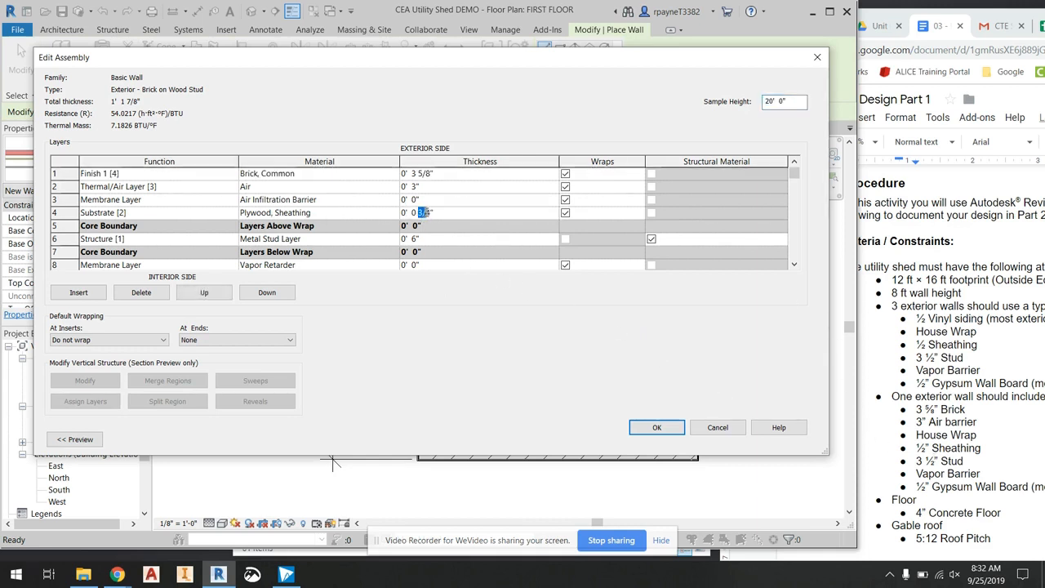
pyautogui.write('1/')
pyautogui.press('Tab')
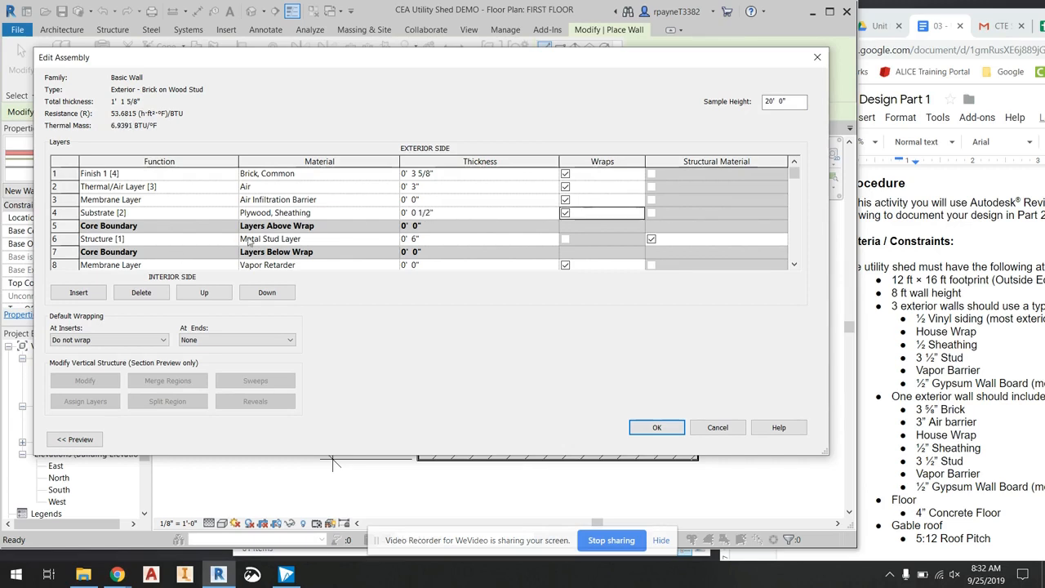
# Step: Change the Structure [1] layer's material to Wood Stud and set its thickness to 3 1/2"
pyautogui.click(391, 243)
pyautogui.click(394, 238)
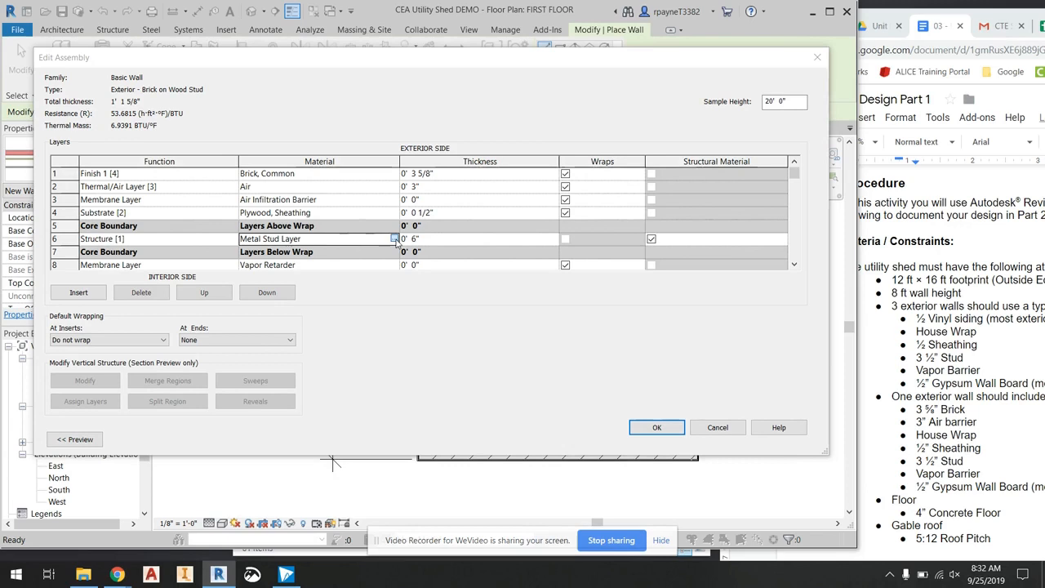
pyautogui.scroll(-7, 405, 277)
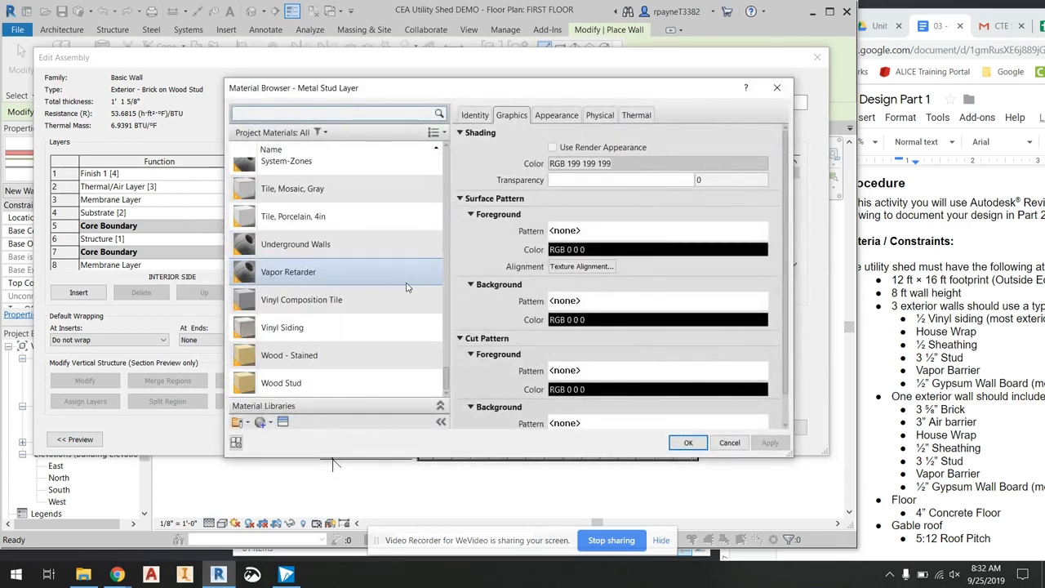
pyautogui.click(288, 389)
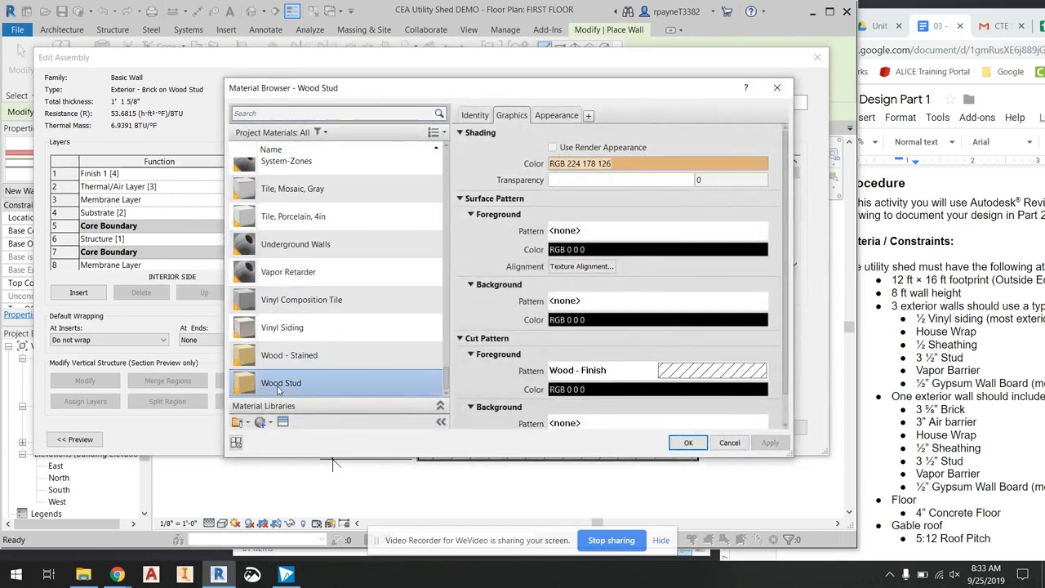
pyautogui.click(689, 443)
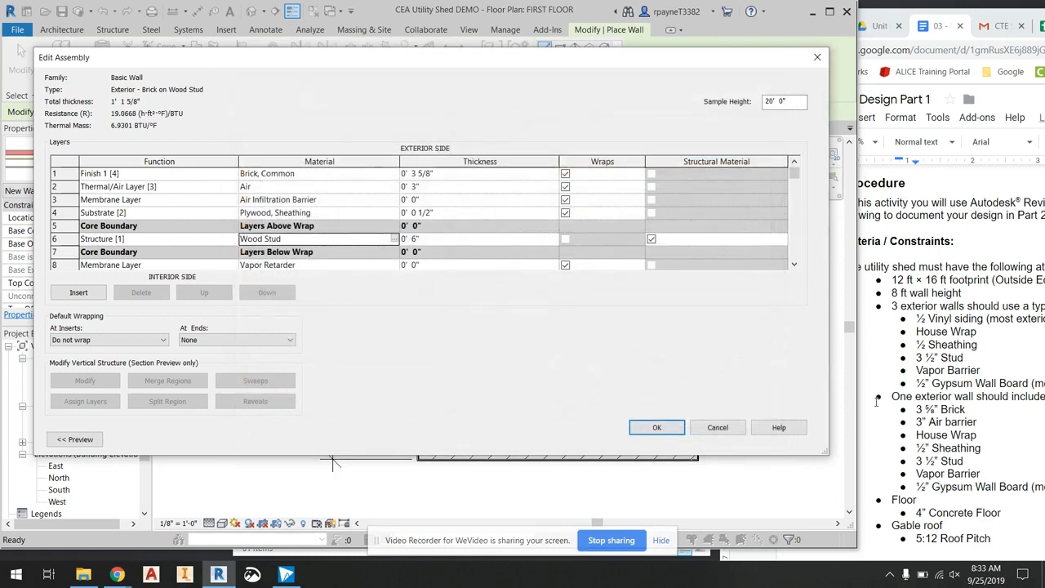
pyautogui.doubleClick(415, 238)
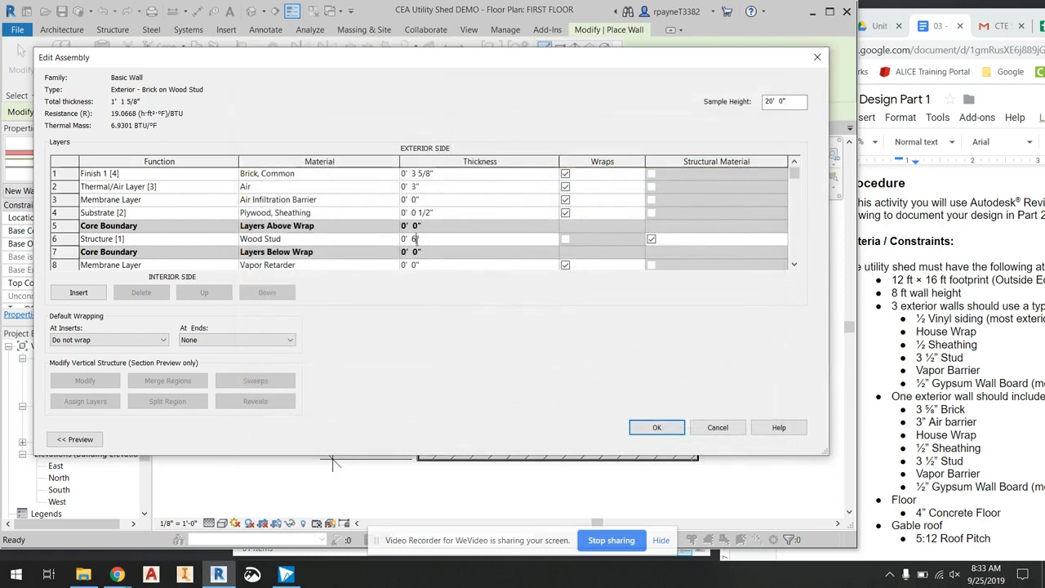
pyautogui.write('3 1/2')
pyautogui.press('Tab')
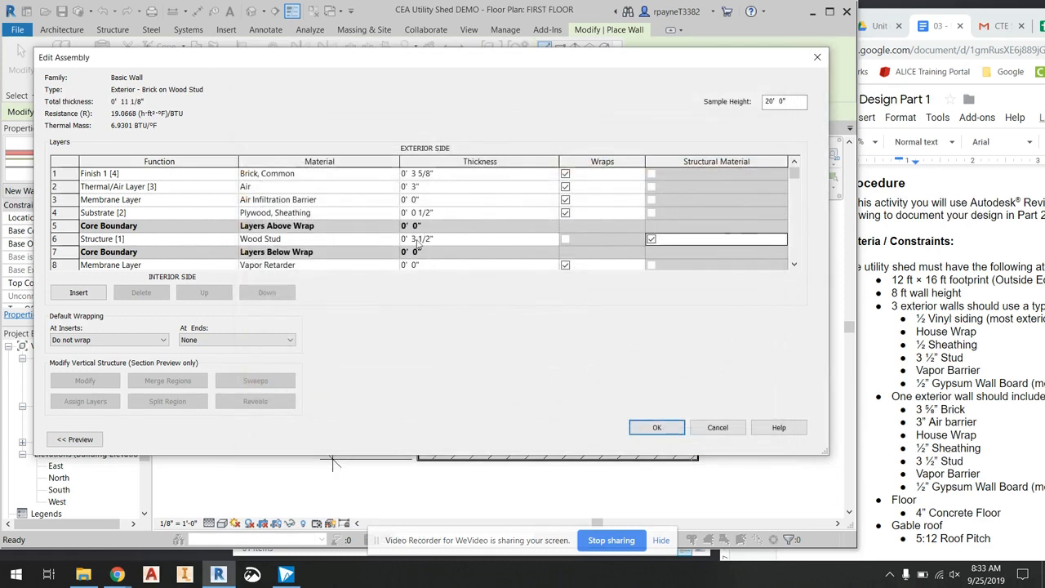
# Step: Review the remaining layers, accept the brick wall assembly and type properties, and exit wall placement without drawing a wall
pyautogui.scroll(-1, 417, 245)
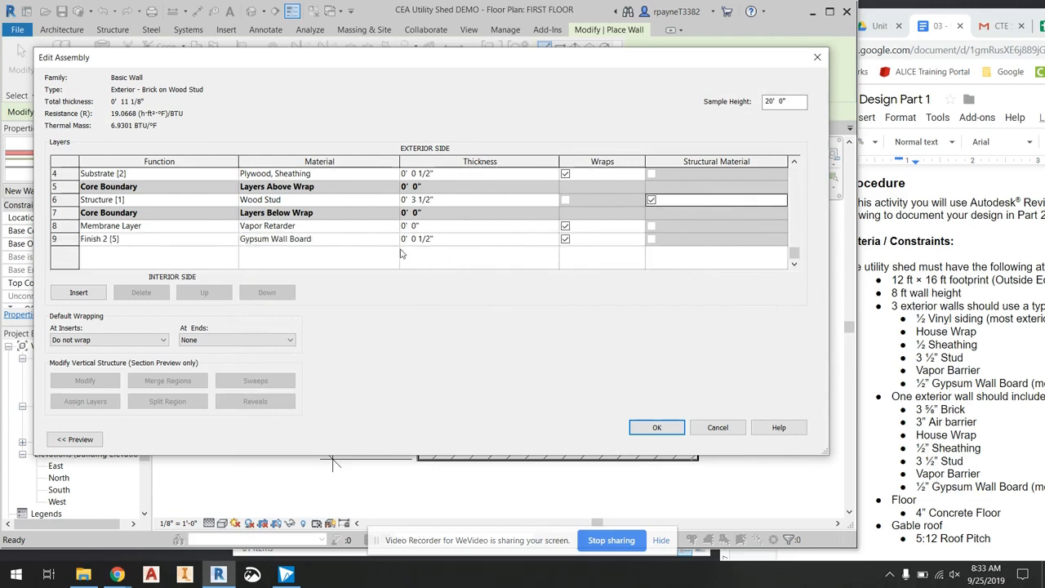
pyautogui.scroll(1, 357, 237)
pyautogui.scroll(-1, 370, 236)
pyautogui.scroll(1, 329, 211)
pyautogui.click(657, 427)
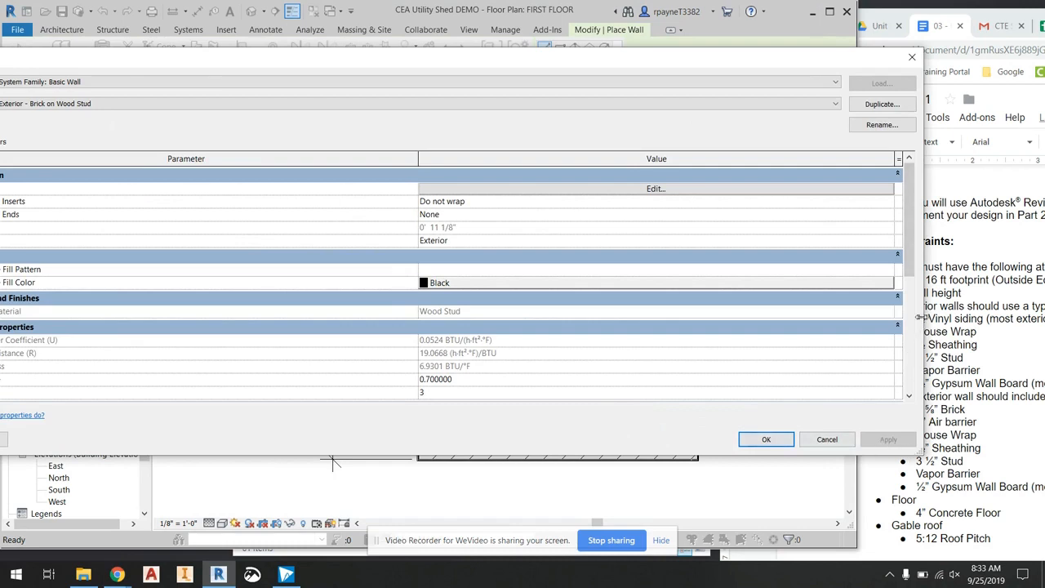
pyautogui.moveTo(921, 318); pyautogui.dragTo(701, 310)
pyautogui.moveTo(467, 64); pyautogui.dragTo(578, 58)
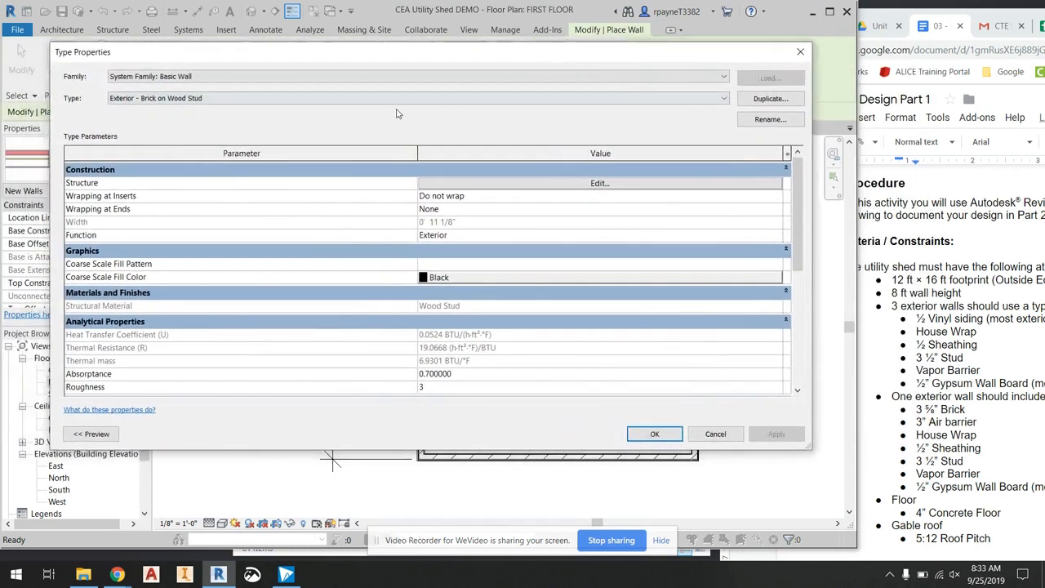
pyautogui.click(656, 433)
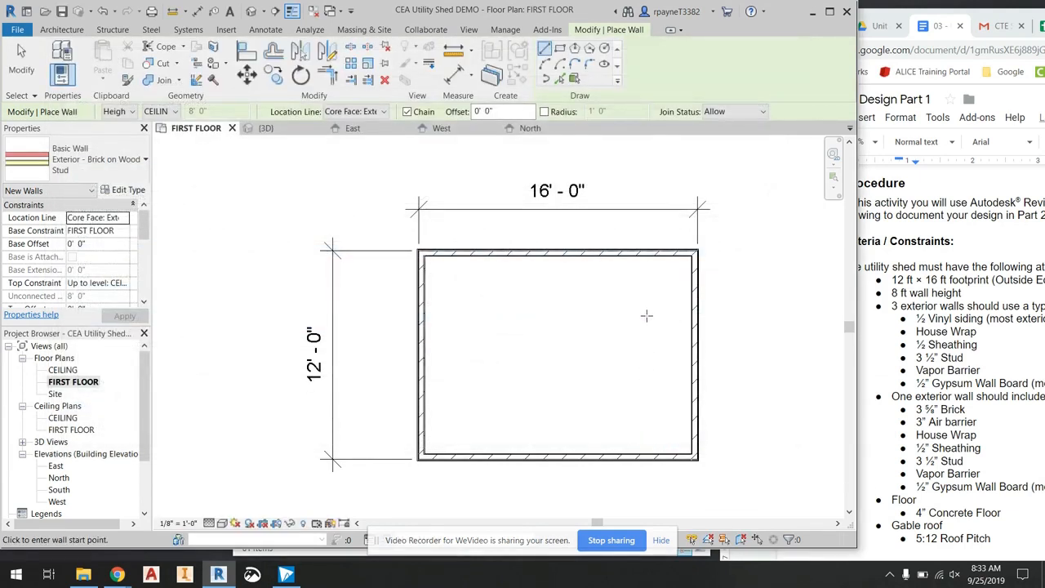
pyautogui.press('Escape')
pyautogui.press('Escape')
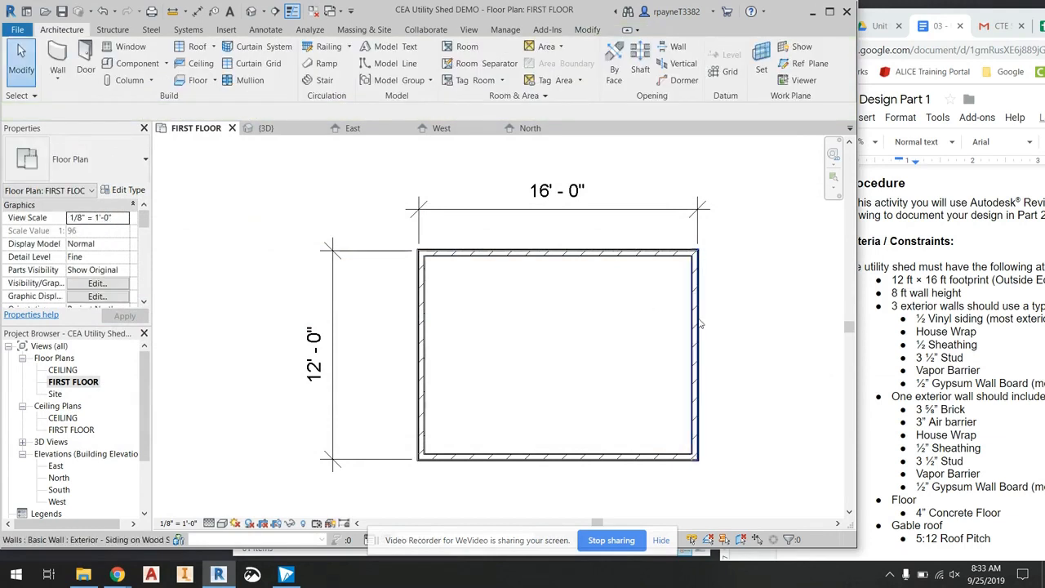
# Step: Change the right-hand exterior wall in the first floor plan to the Exterior - Brick on Wood Stud type
pyautogui.click(698, 324)
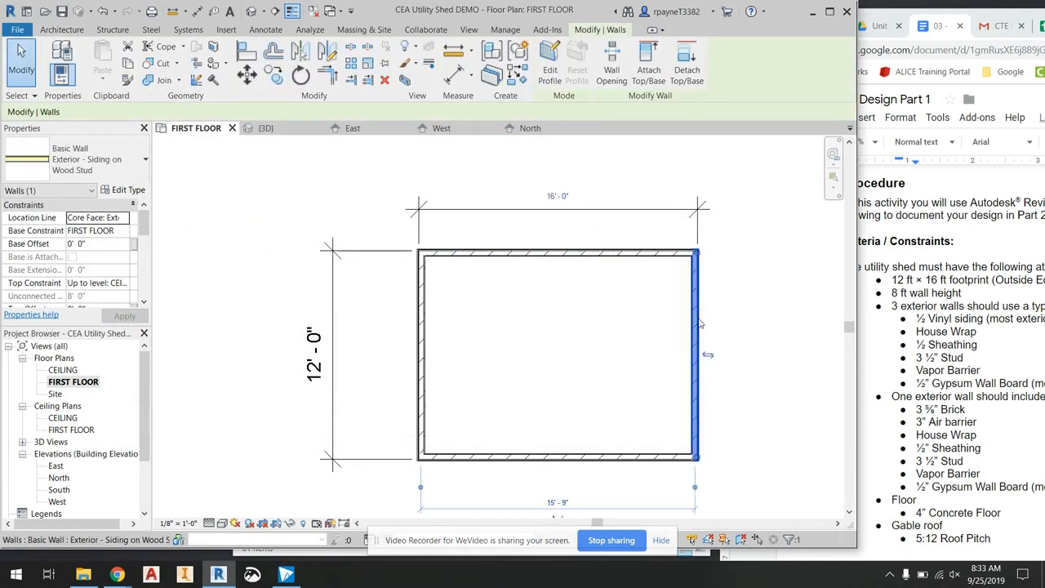
pyautogui.click(125, 160)
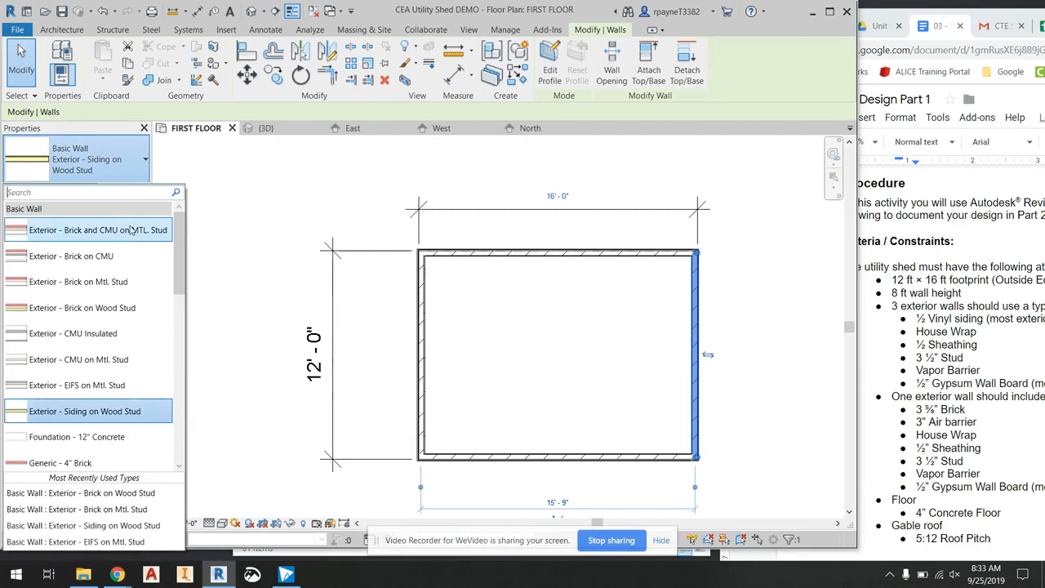
pyautogui.click(82, 308)
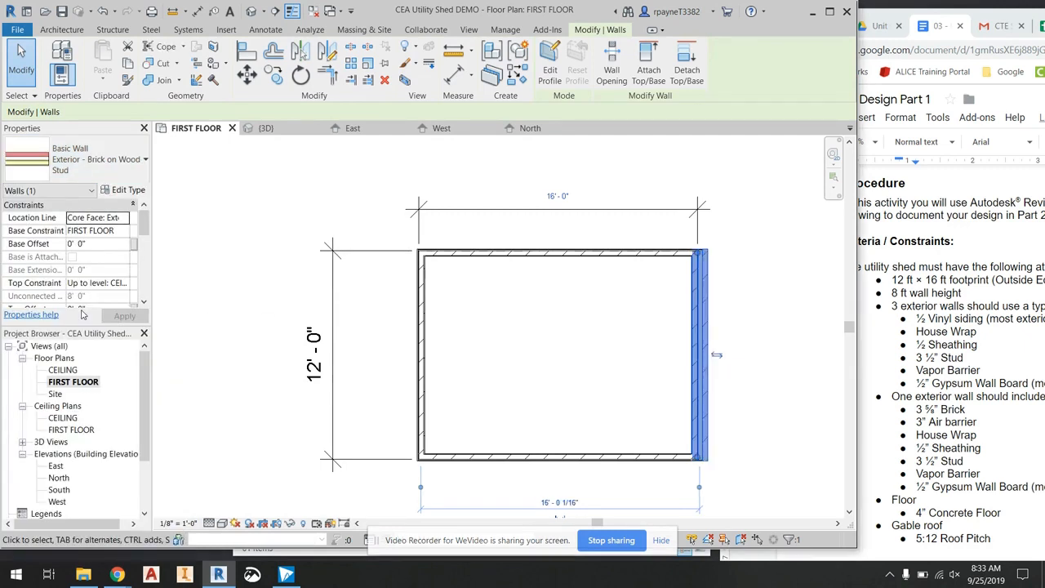
pyautogui.click(764, 333)
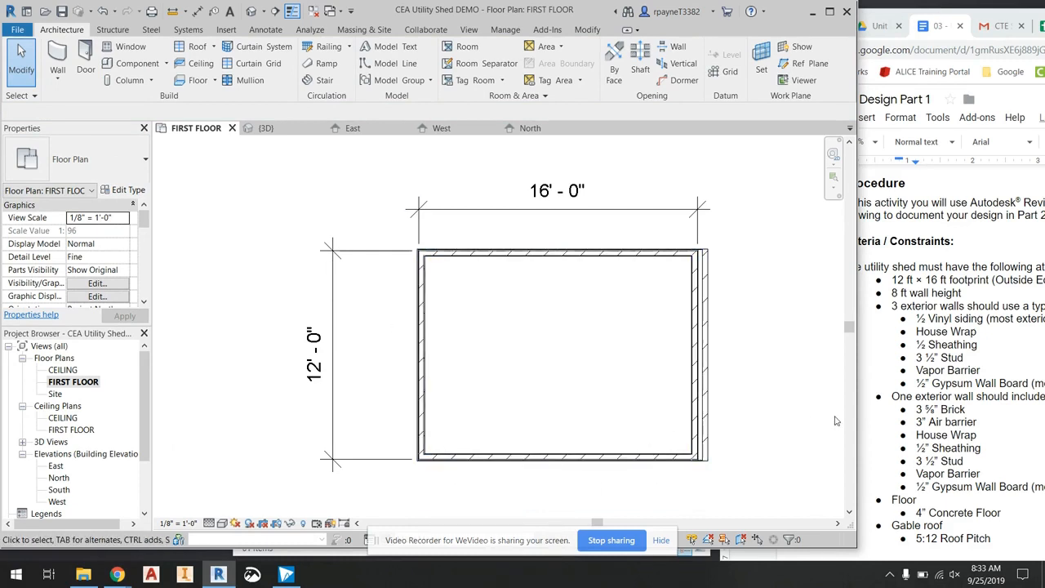
pyautogui.click(901, 501)
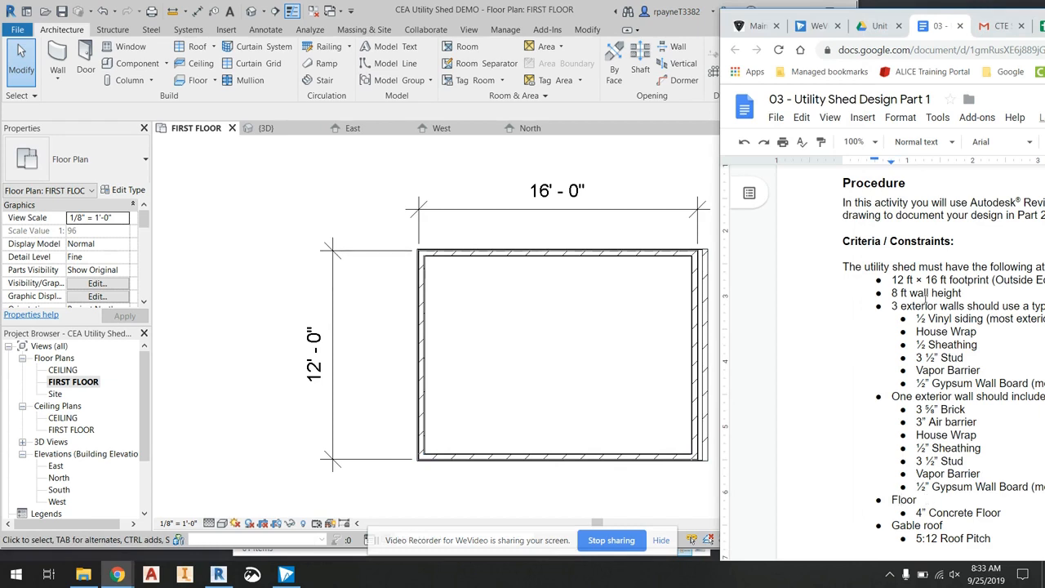
pyautogui.click(309, 185)
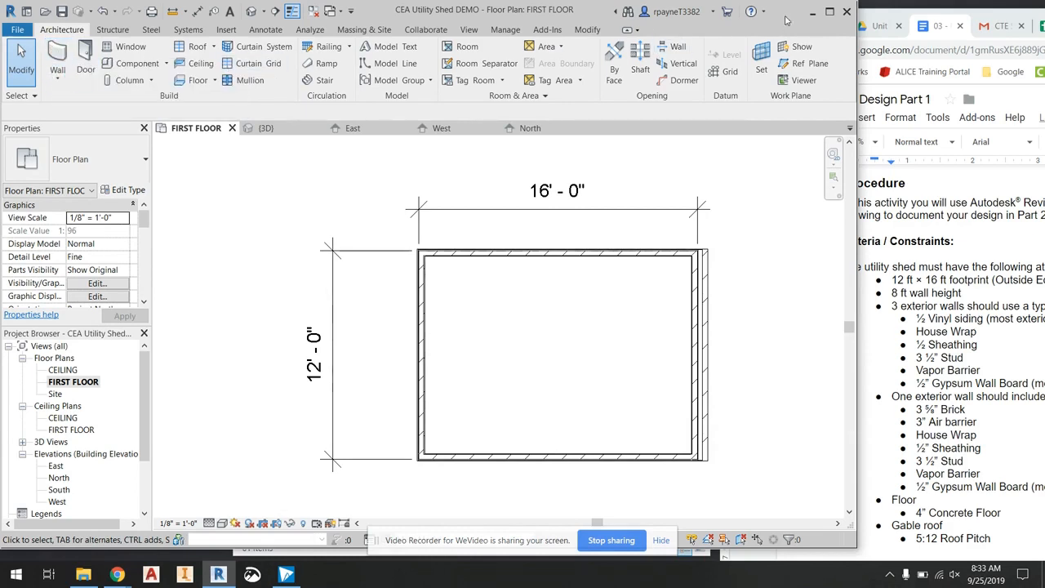
# Step: Cancel closing the shed project and maximize the Revit window
pyautogui.click(845, 11)
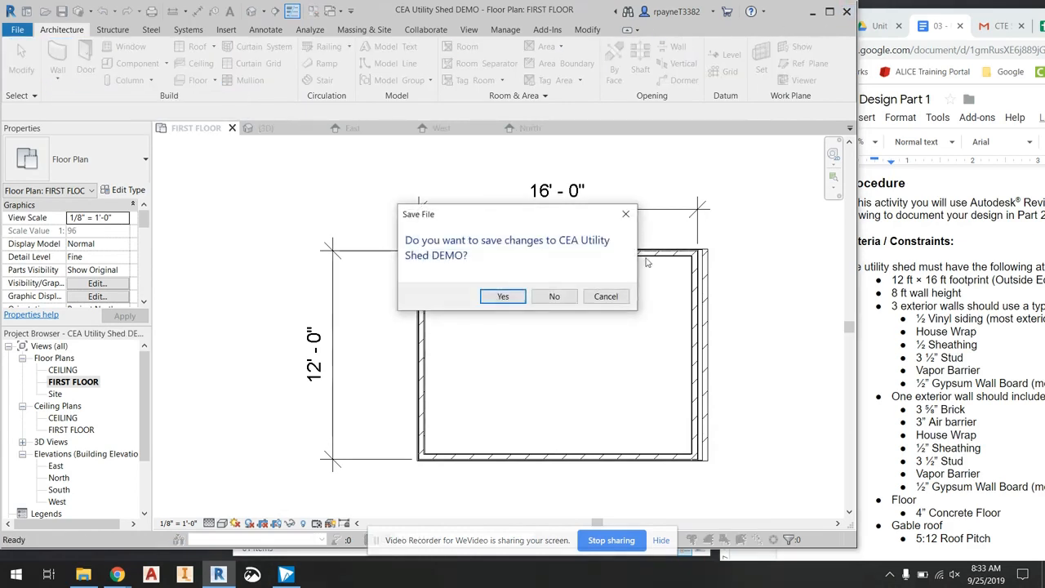
pyautogui.click(606, 296)
pyautogui.click(829, 11)
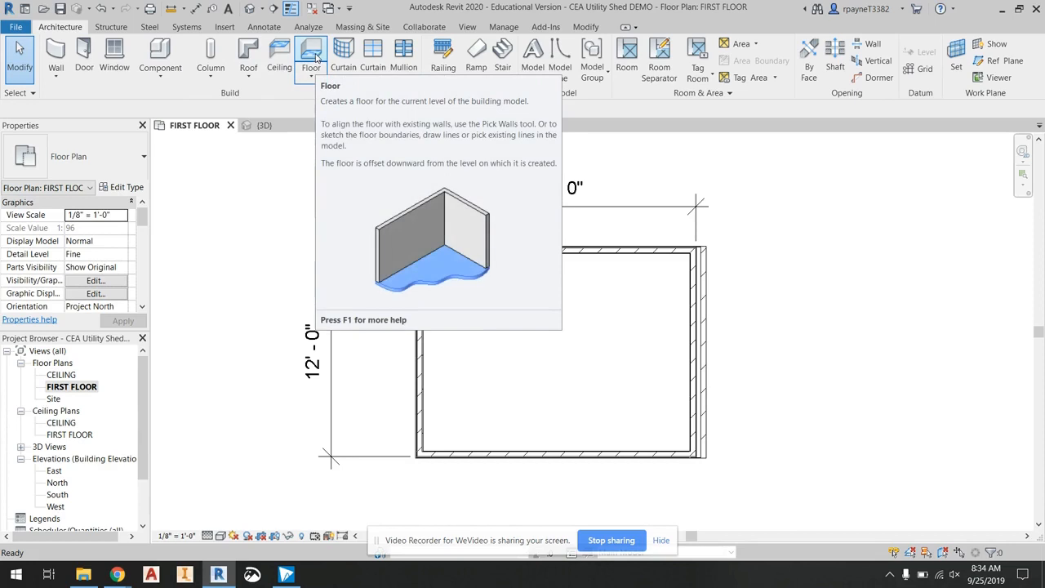
# Step: Start a floor on the first floor level and duplicate the Generic - 12" - Filled type as 4" Concrete
pyautogui.click(316, 56)
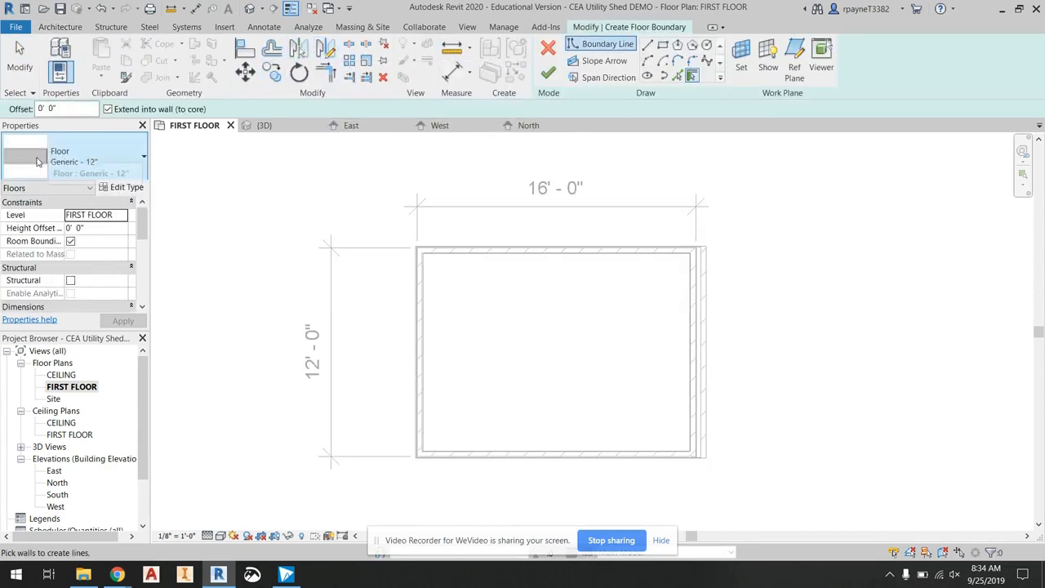
pyautogui.click(136, 161)
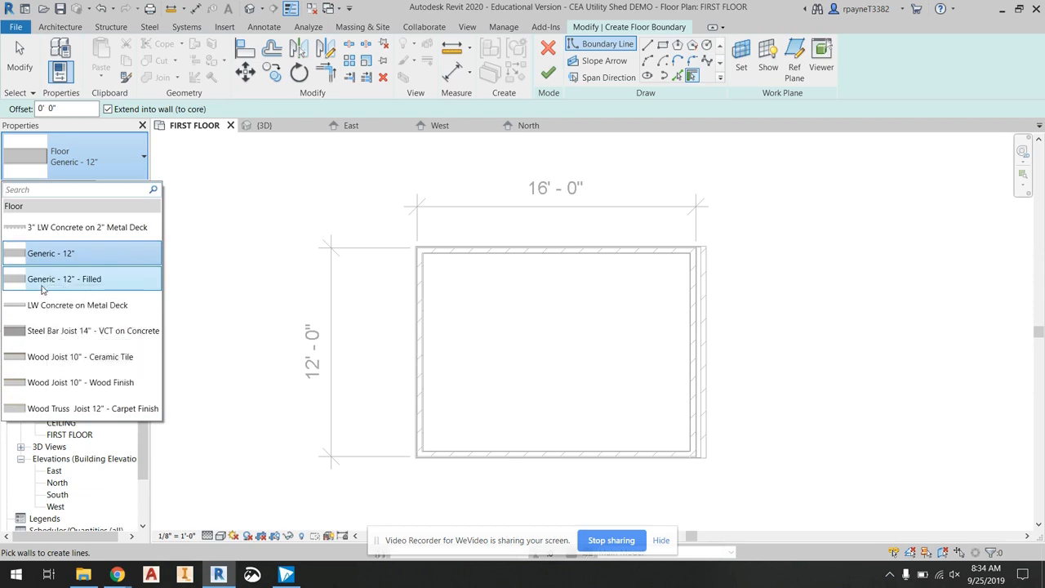
pyautogui.click(71, 280)
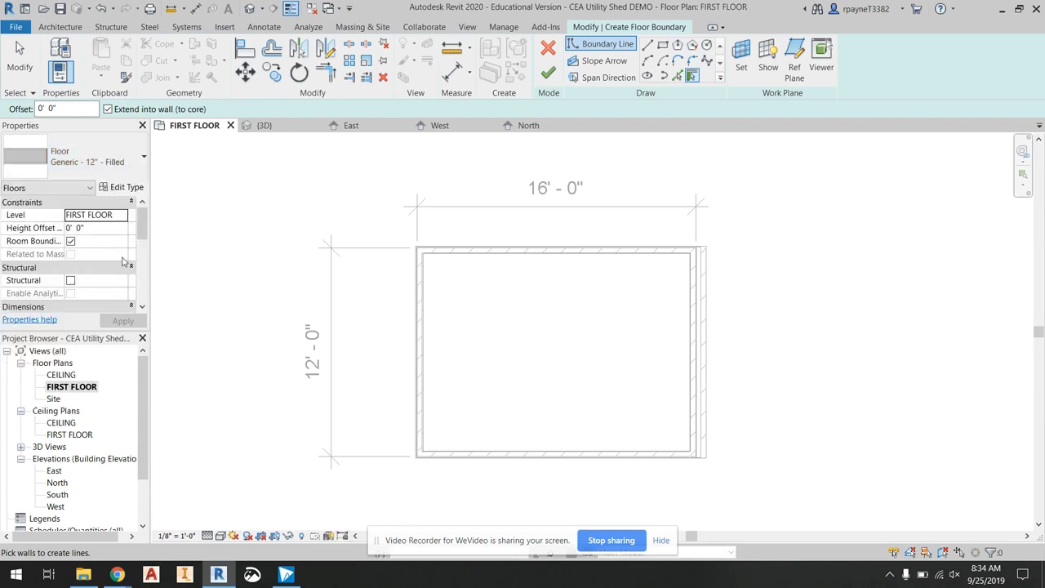
pyautogui.click(126, 187)
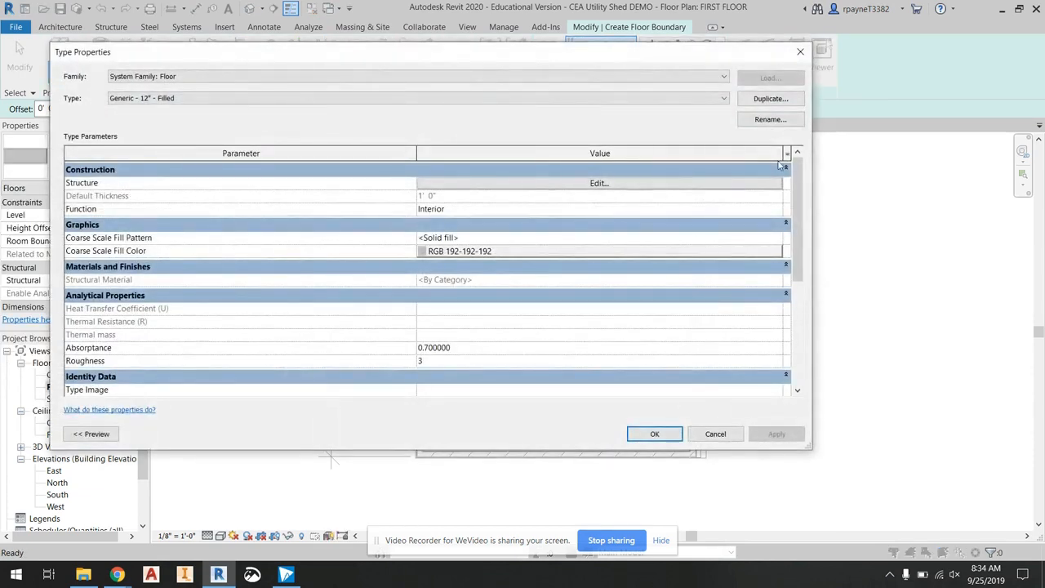
pyautogui.click(771, 99)
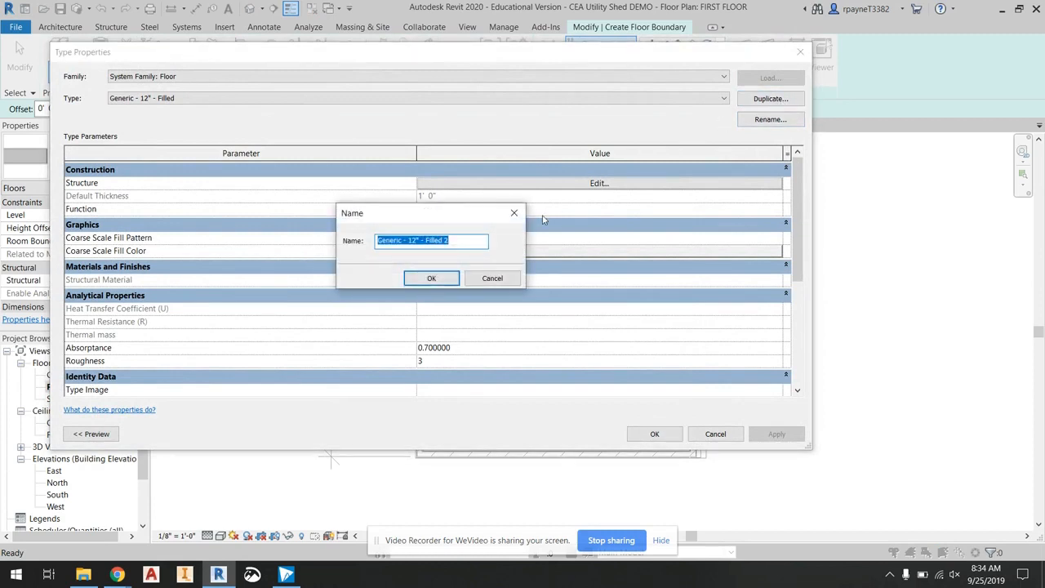
pyautogui.write('4" Concrete')
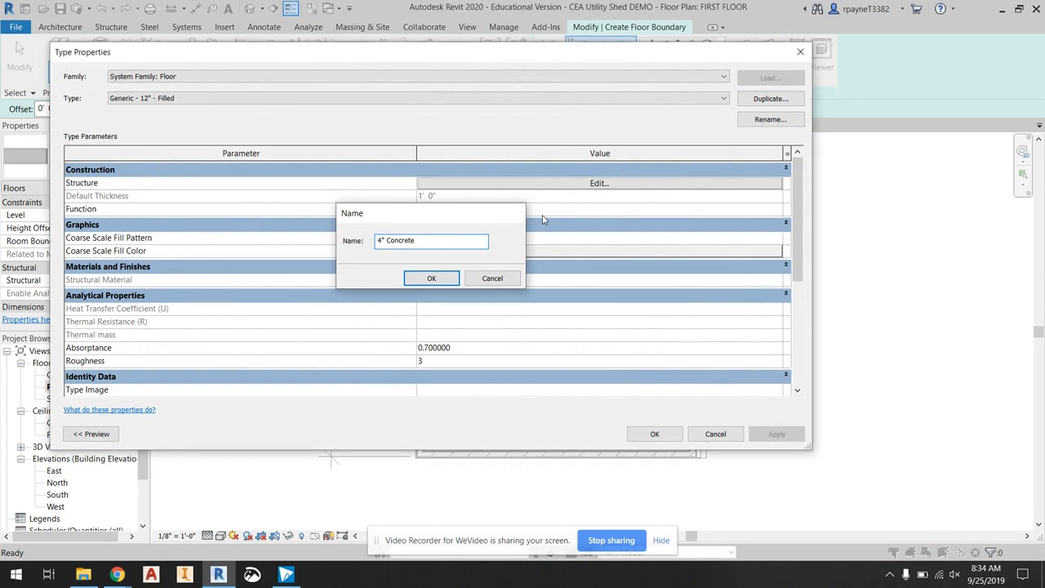
pyautogui.press('Return')
# Step: Edit the new floor type's structure and set the Structure [1] layer's material to Concrete, Cast-in-Place gray
pyautogui.click(547, 187)
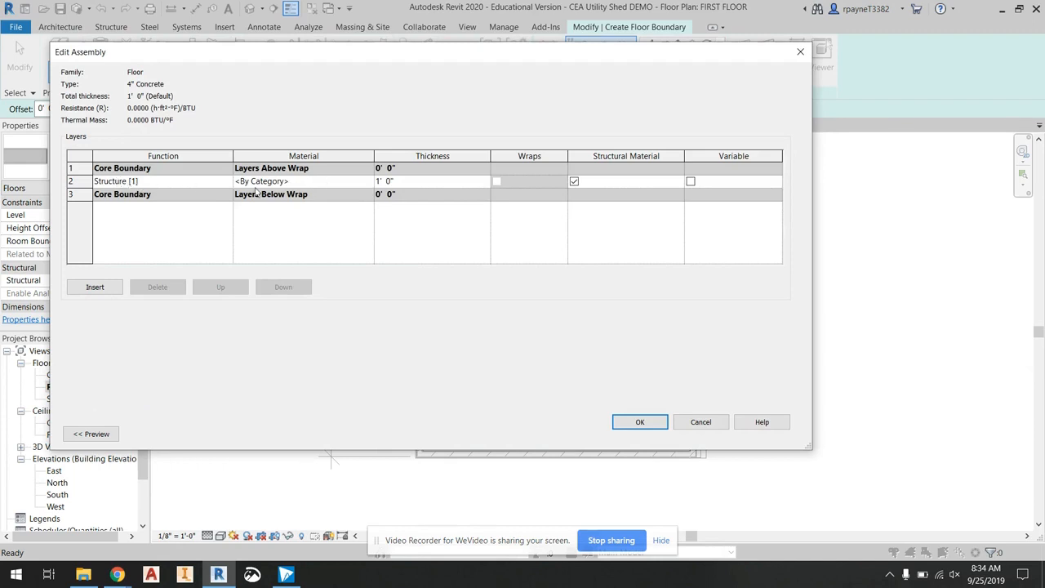
pyautogui.click(337, 181)
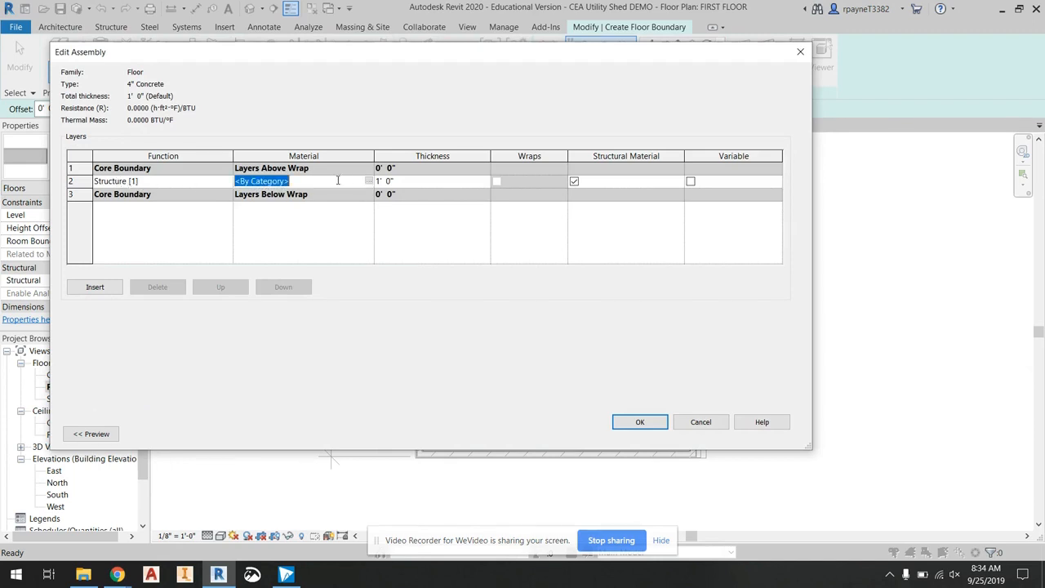
pyautogui.click(369, 182)
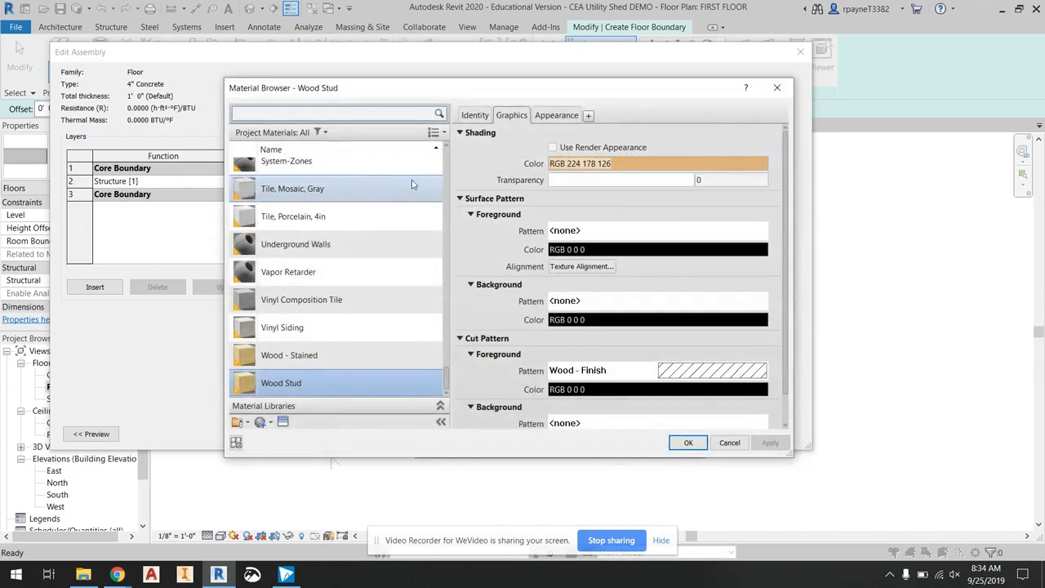
pyautogui.moveTo(447, 387); pyautogui.dragTo(441, 208)
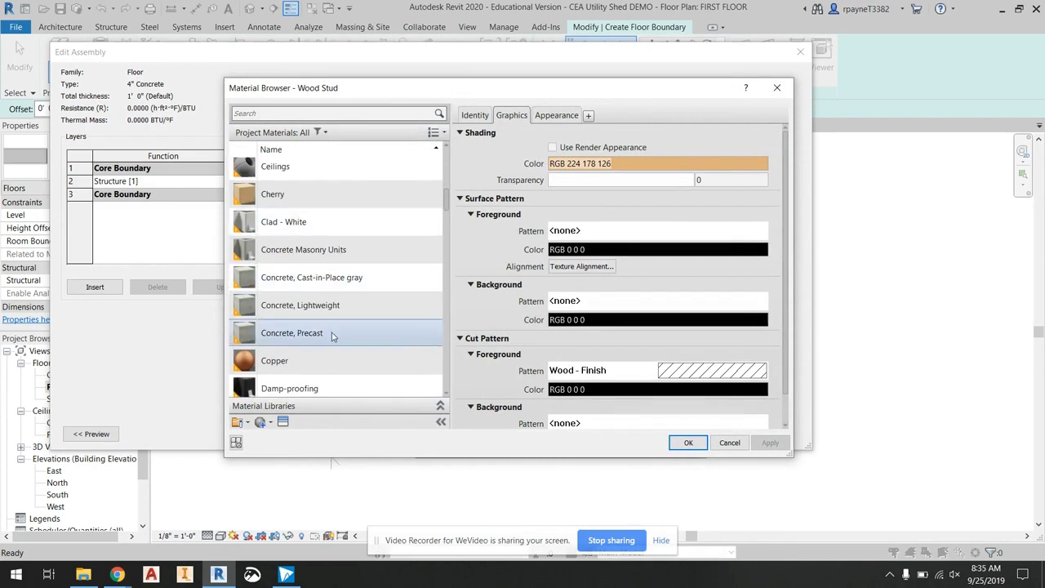
pyautogui.click(365, 283)
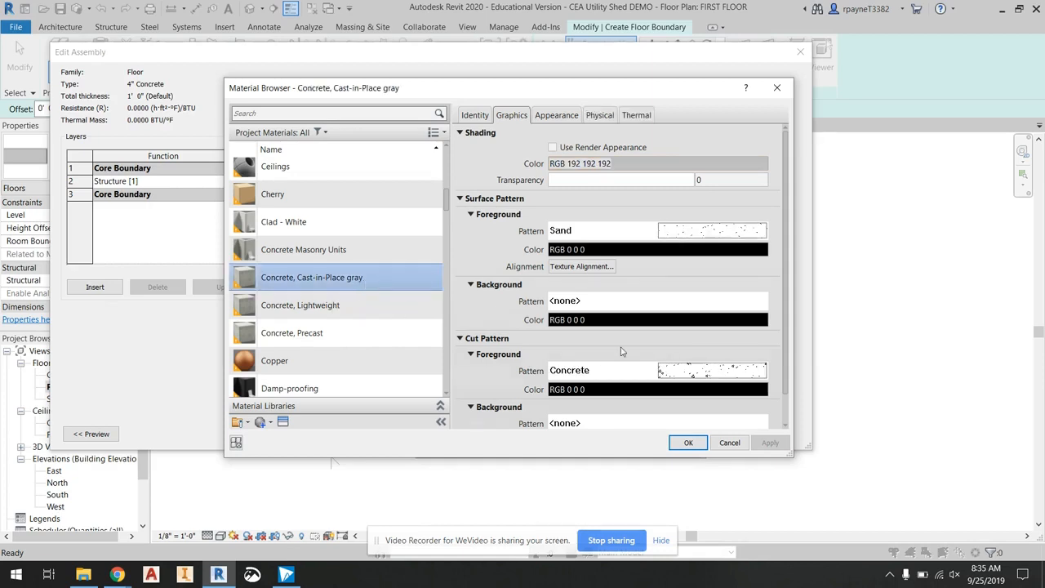
pyautogui.click(687, 444)
# Step: Set the Structure [1] layer's thickness to 4 feet
pyautogui.click(382, 183)
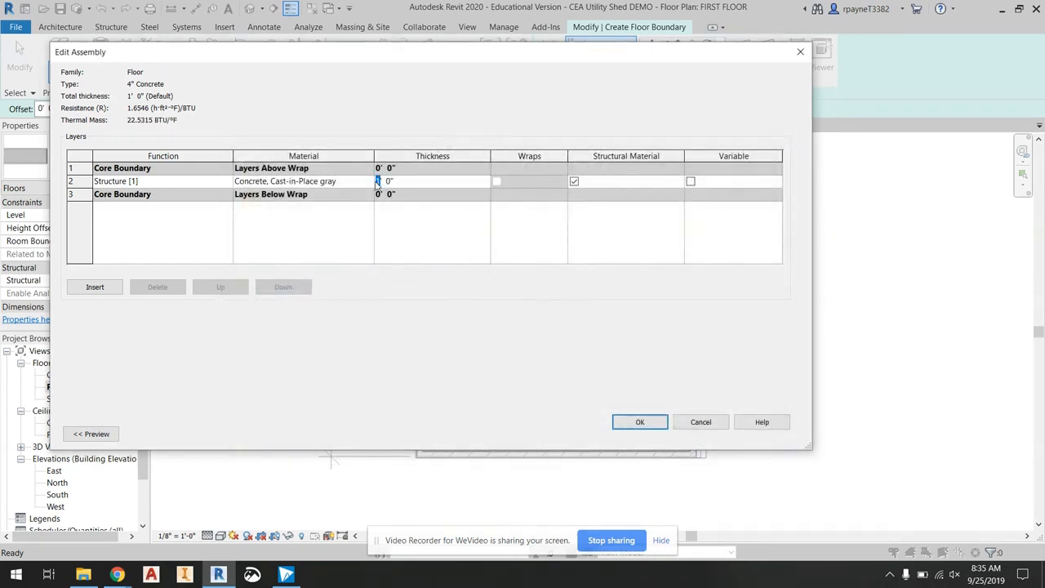
pyautogui.moveTo(406, 183); pyautogui.dragTo(343, 182)
pyautogui.write('4')
pyautogui.press('Tab')
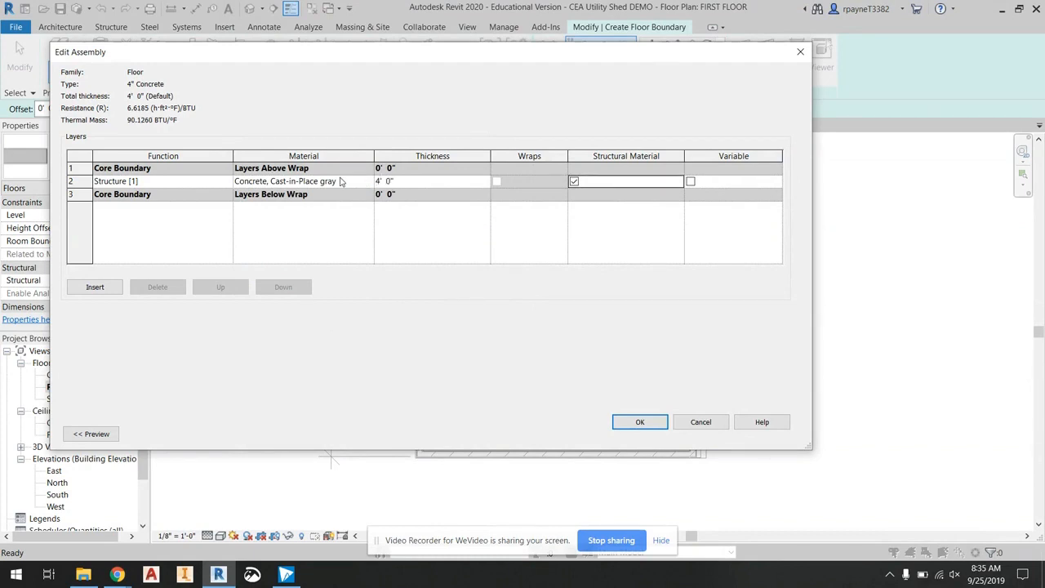
# Step: Set the Structure [1] layer's thickness to 4" and accept the floor assembly and type properties
pyautogui.click(382, 181)
pyautogui.moveTo(397, 184); pyautogui.dragTo(360, 180)
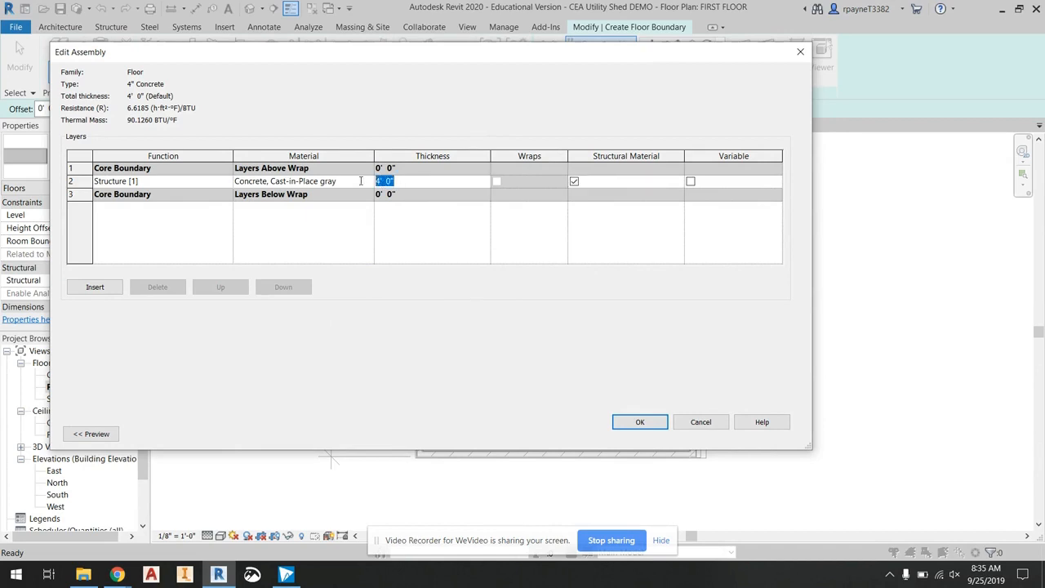
pyautogui.write('4')
pyautogui.press('Tab')
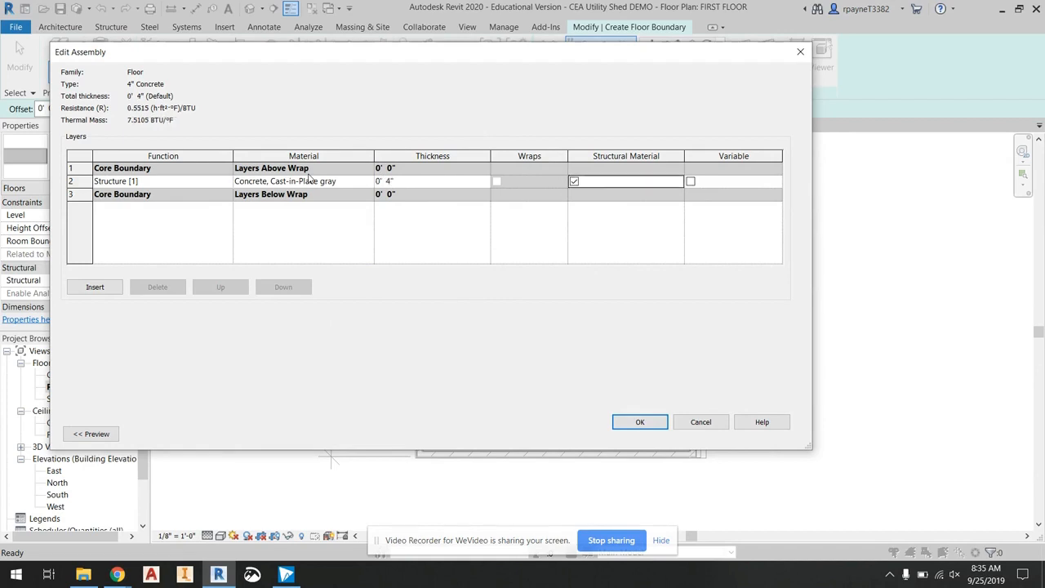
pyautogui.click(645, 421)
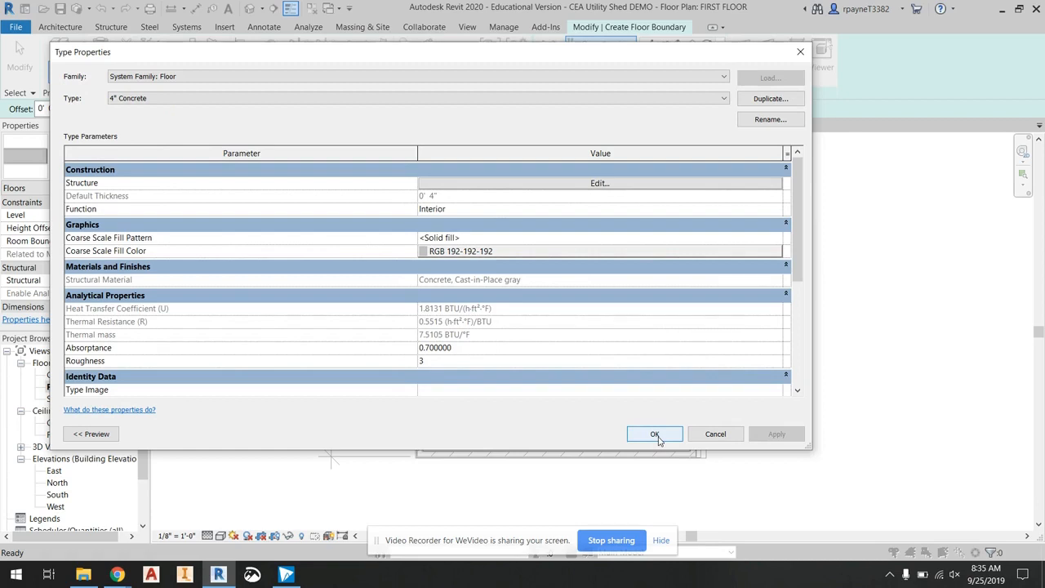
pyautogui.click(656, 435)
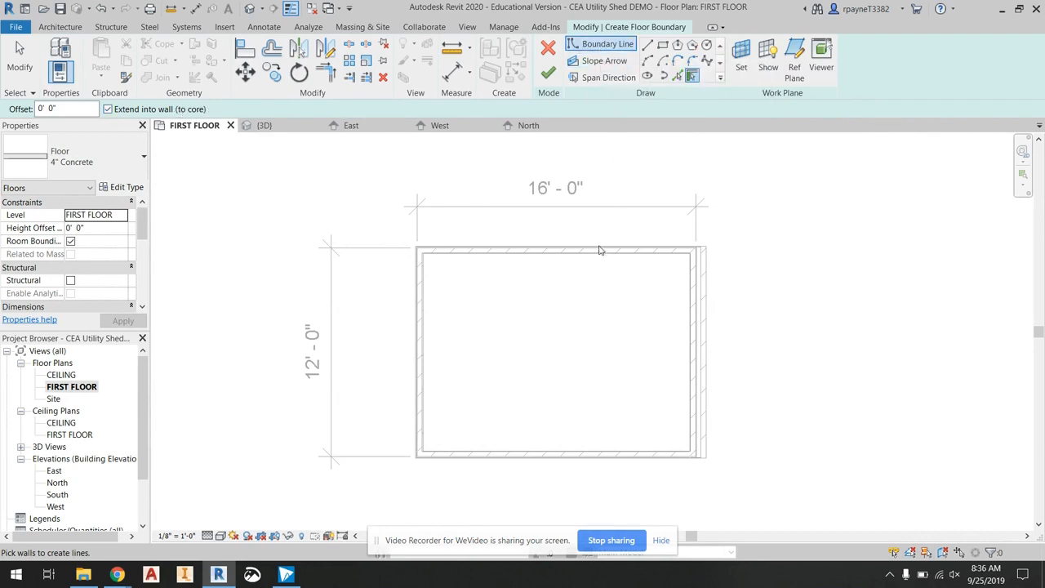
# Step: Pick the four exterior walls as the floor's boundary lines, extended into the wall core
pyautogui.scroll(5, 598, 251)
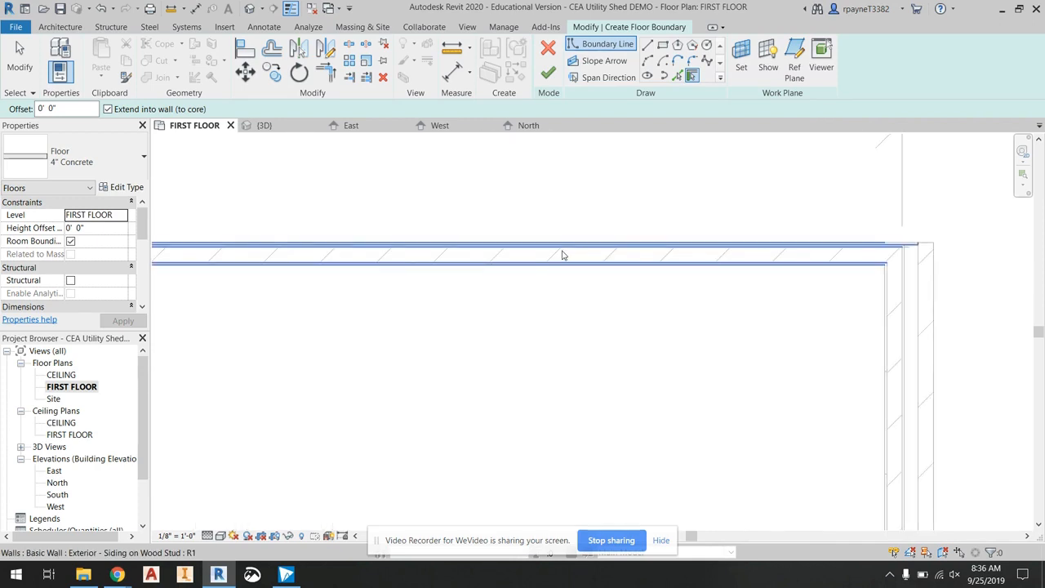
pyautogui.click(562, 255)
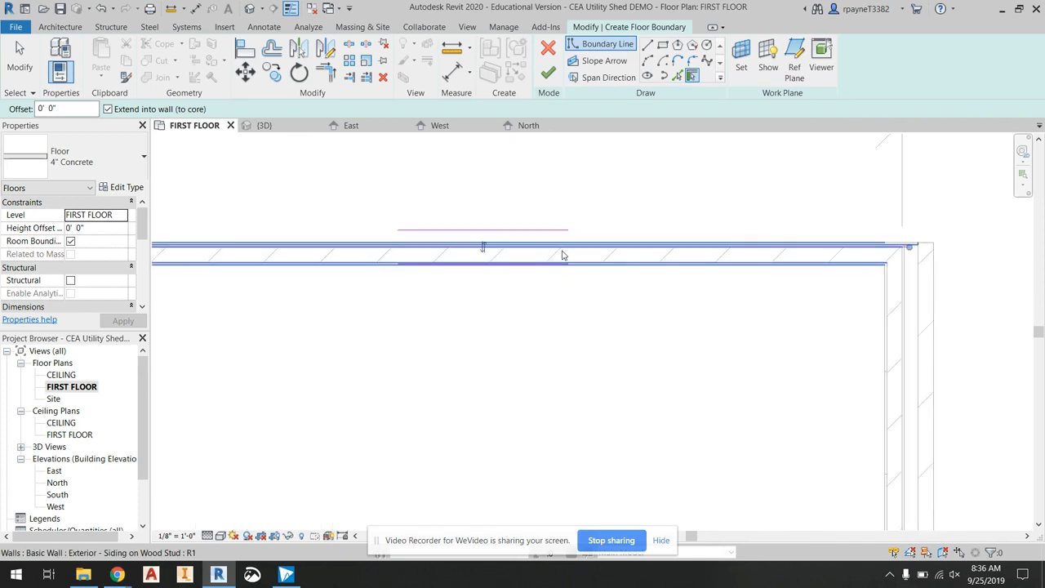
pyautogui.scroll(-5, 562, 256)
pyautogui.click(377, 319)
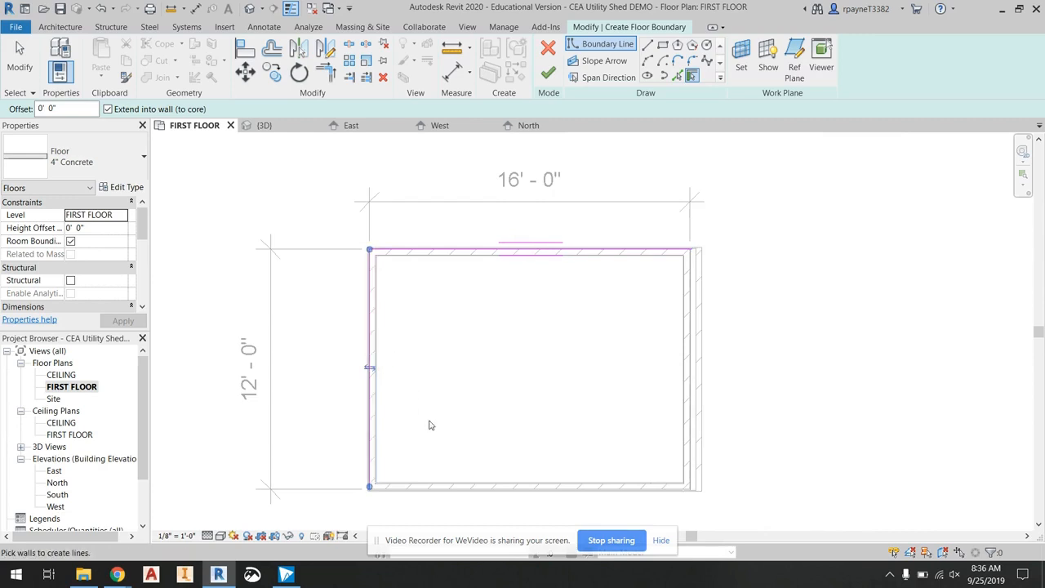
pyautogui.click(529, 487)
pyautogui.click(691, 418)
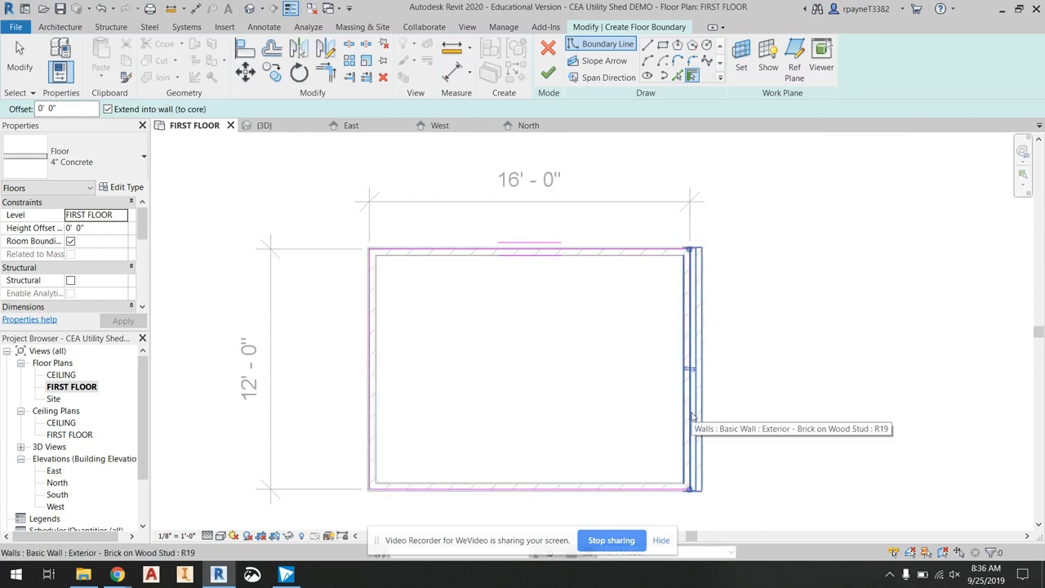
# Step: Examine how the floor boundary meets the wall layers at the corner and finish the floor sketch
pyautogui.scroll(8, 694, 255)
pyautogui.scroll(4, 694, 294)
pyautogui.moveTo(476, 308); pyautogui.dragTo(768, 282, button='middle')
pyautogui.scroll(5, 333, 294)
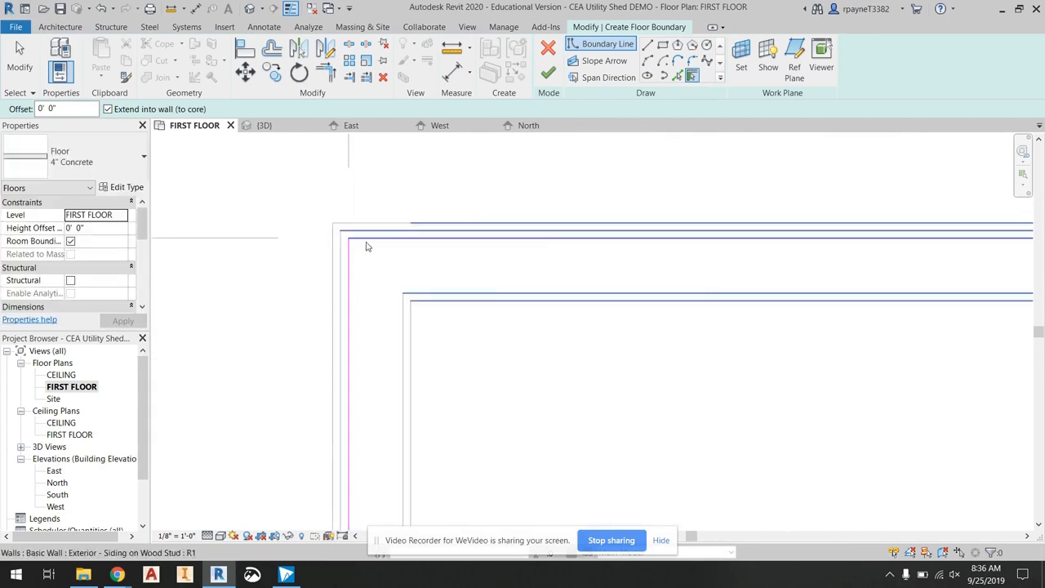
pyautogui.scroll(-7, 347, 257)
pyautogui.moveTo(371, 392); pyautogui.dragTo(340, 316, button='middle')
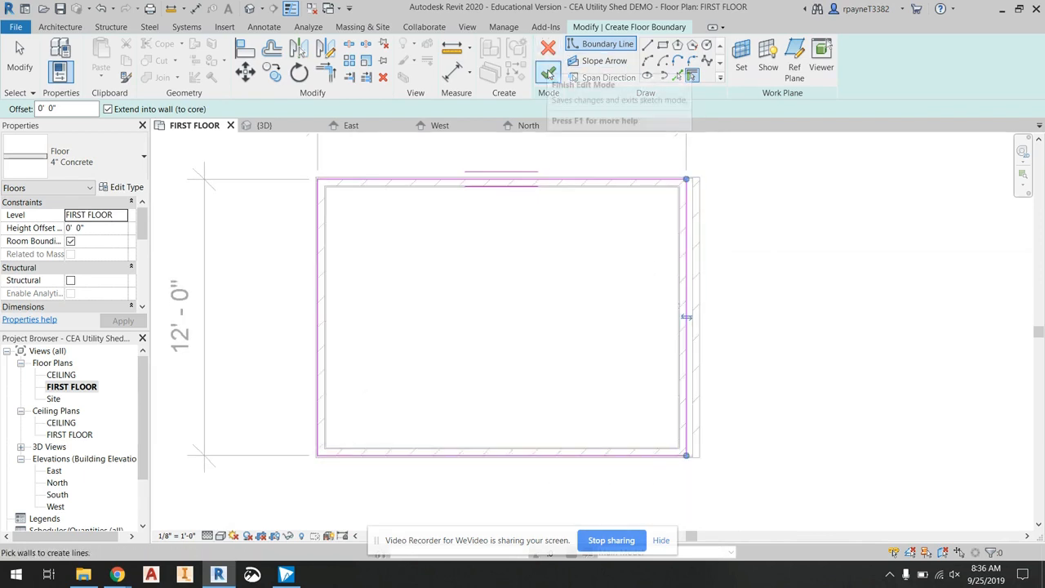
pyautogui.click(549, 73)
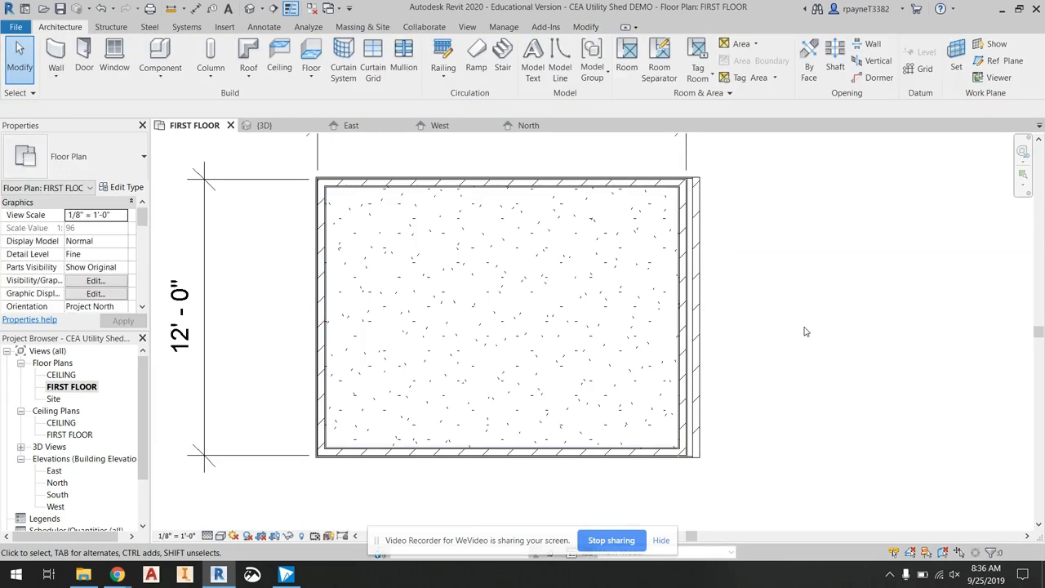
# Step: Examine the concrete floor edge and the siding and brick walls from several angles in the 3D view
pyautogui.click(250, 8)
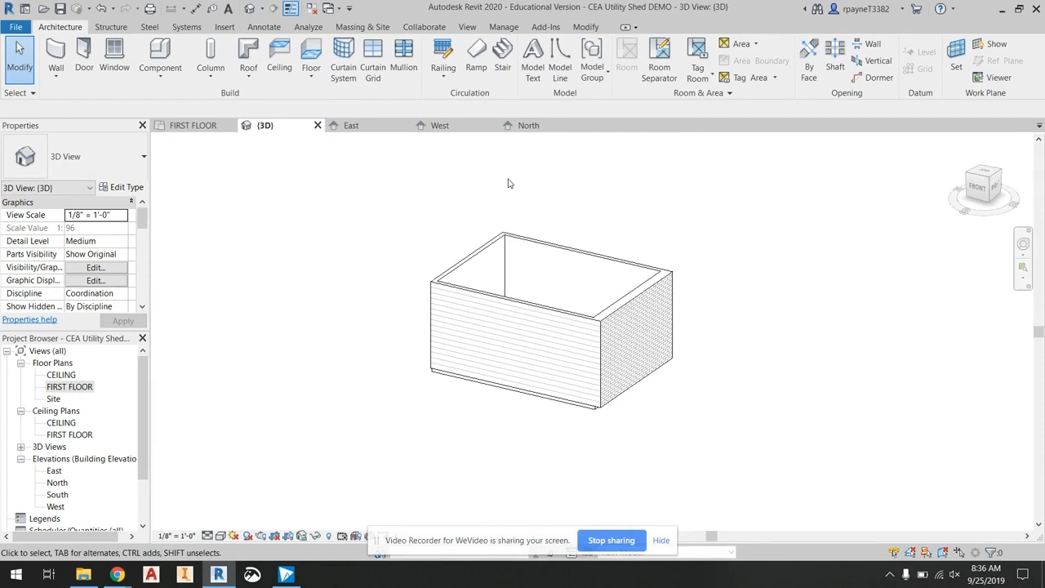
pyautogui.scroll(5, 584, 398)
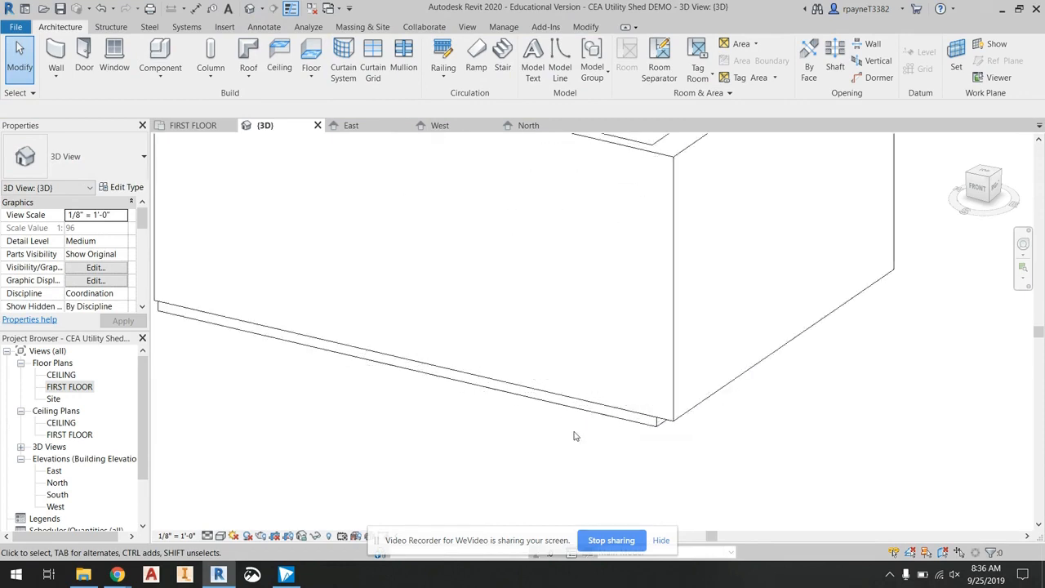
pyautogui.keyDown('shift'); pyautogui.moveTo(576, 426); pyautogui.dragTo(596, 445, button='middle'); pyautogui.keyUp('shift')
pyautogui.scroll(-5, 596, 445)
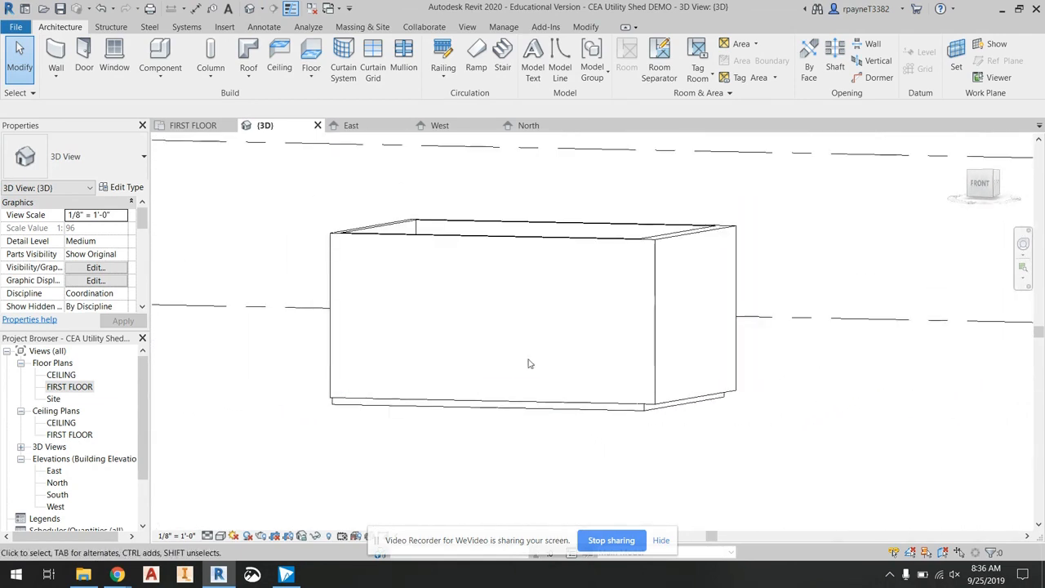
pyautogui.keyDown('shift'); pyautogui.moveTo(388, 446); pyautogui.dragTo(774, 459, button='middle'); pyautogui.keyUp('shift')
pyautogui.keyDown('shift'); pyautogui.moveTo(512, 478); pyautogui.dragTo(836, 300, button='middle'); pyautogui.keyUp('shift')
pyautogui.moveTo(824, 253); pyautogui.dragTo(750, 240, button='middle')
pyautogui.scroll(1, 750, 239)
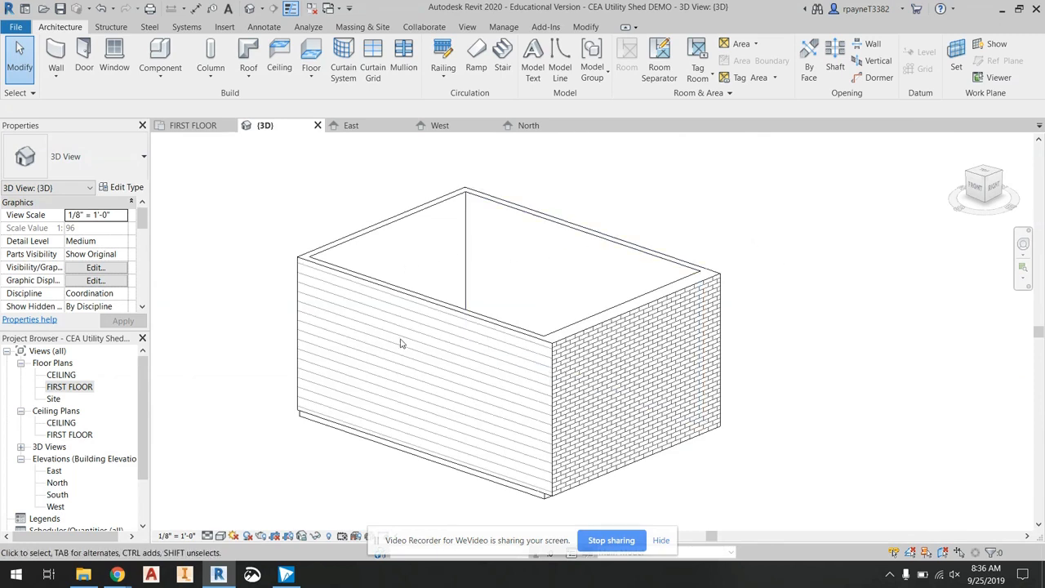
# Step: Check the gable roof criteria and deliverables in the assignment document in Chrome, and return to the Revit model
pyautogui.click(83, 575)
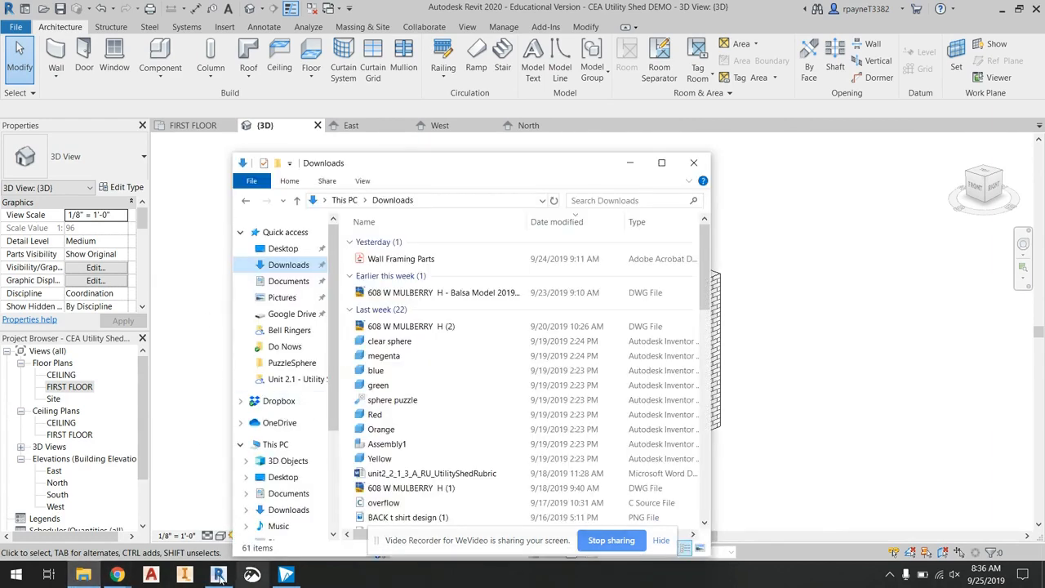
pyautogui.click(118, 574)
pyautogui.click(57, 513)
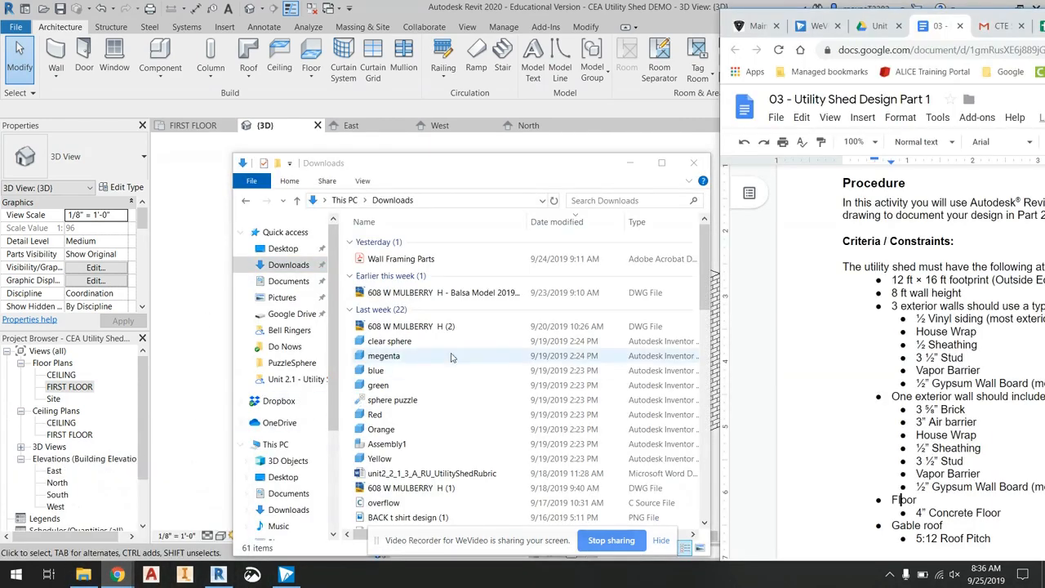
pyautogui.click(630, 162)
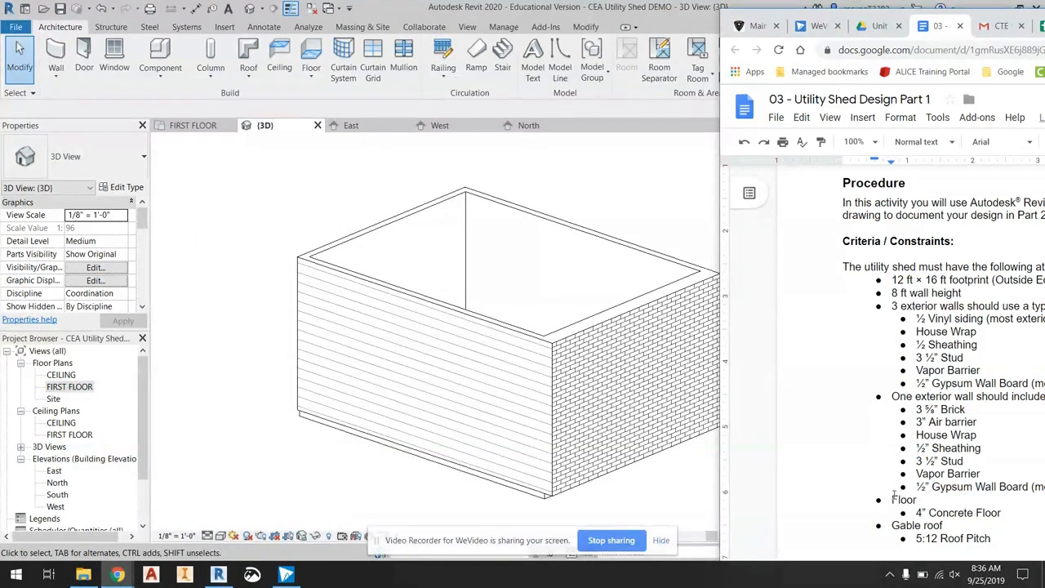
pyautogui.moveTo(892, 523); pyautogui.dragTo(990, 539)
pyautogui.scroll(-3, 977, 484)
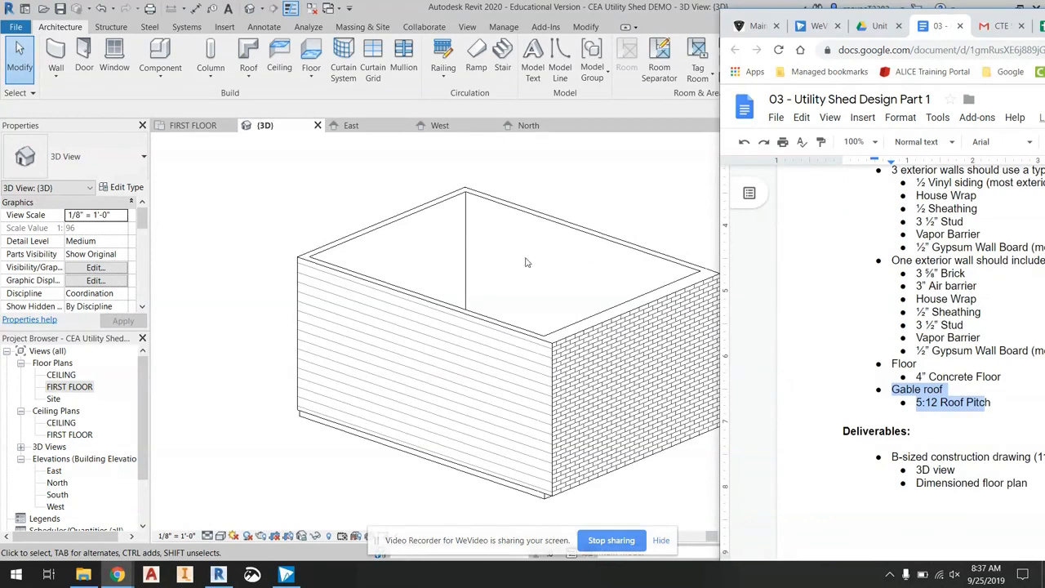
pyautogui.click(263, 203)
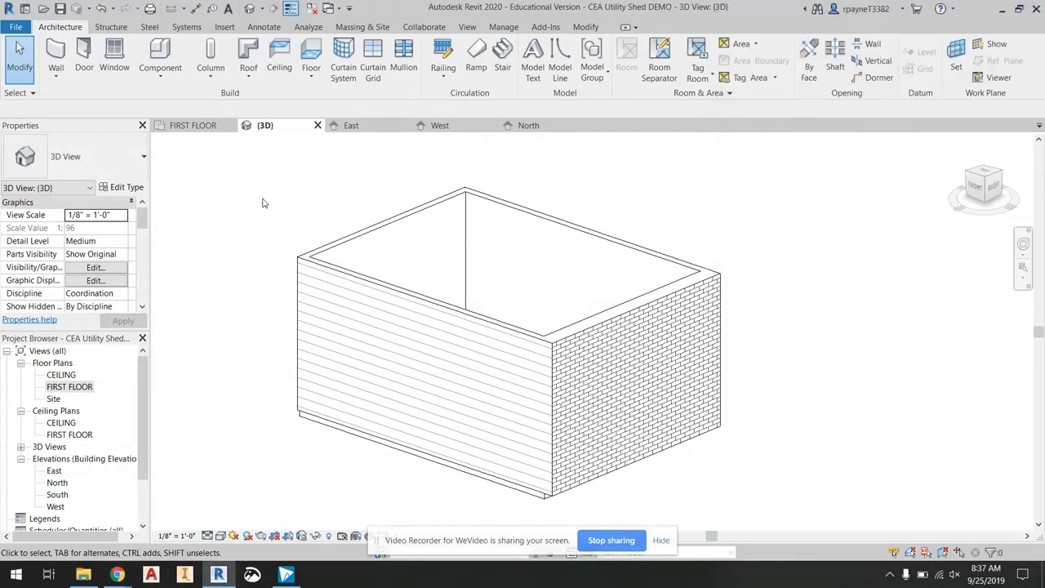
pyautogui.doubleClick(65, 389)
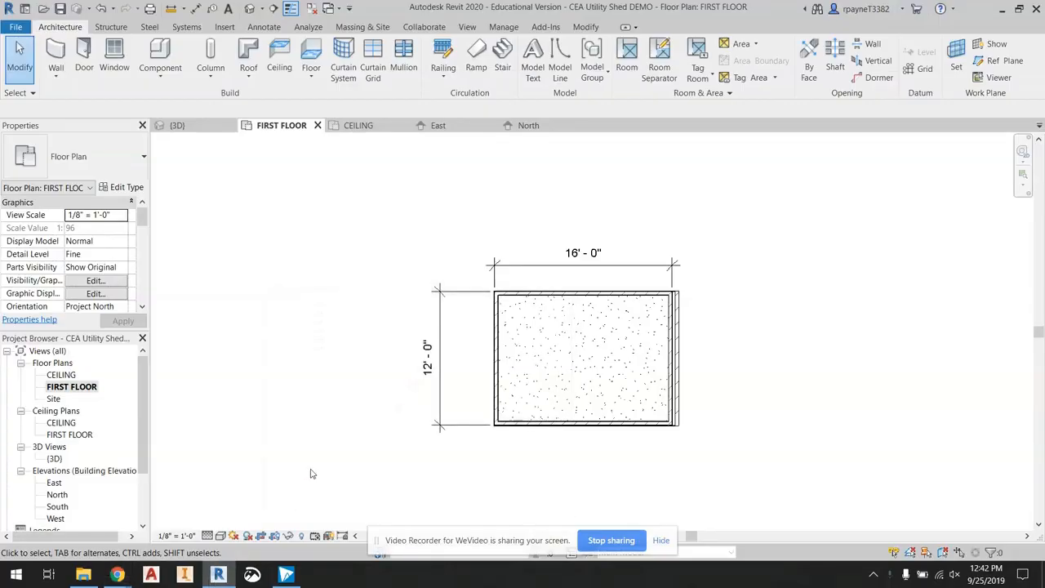
pyautogui.scroll(1, 404, 396)
pyautogui.moveTo(404, 396); pyautogui.dragTo(299, 366, button='middle')
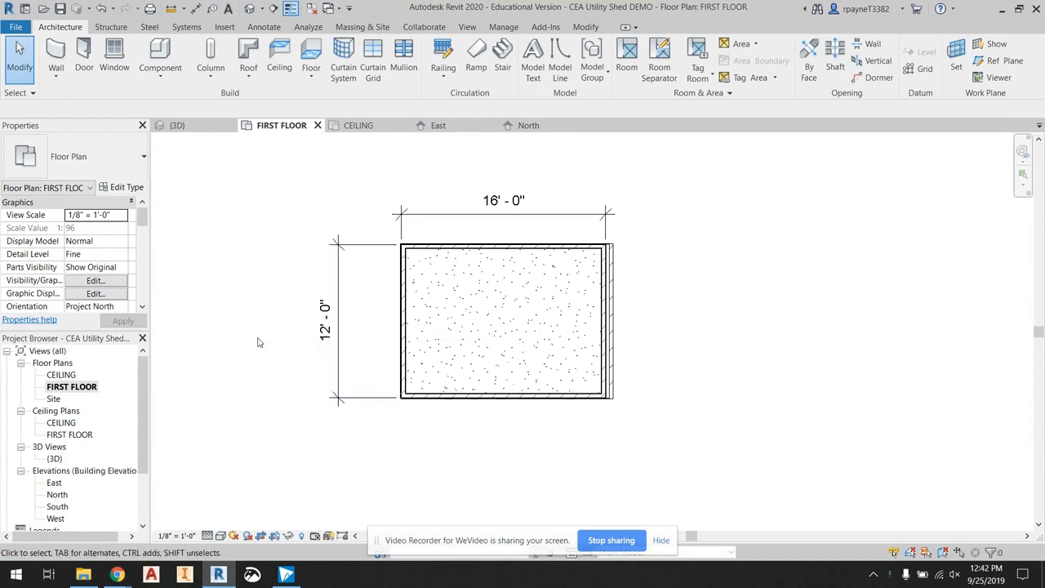
pyautogui.doubleClick(67, 390)
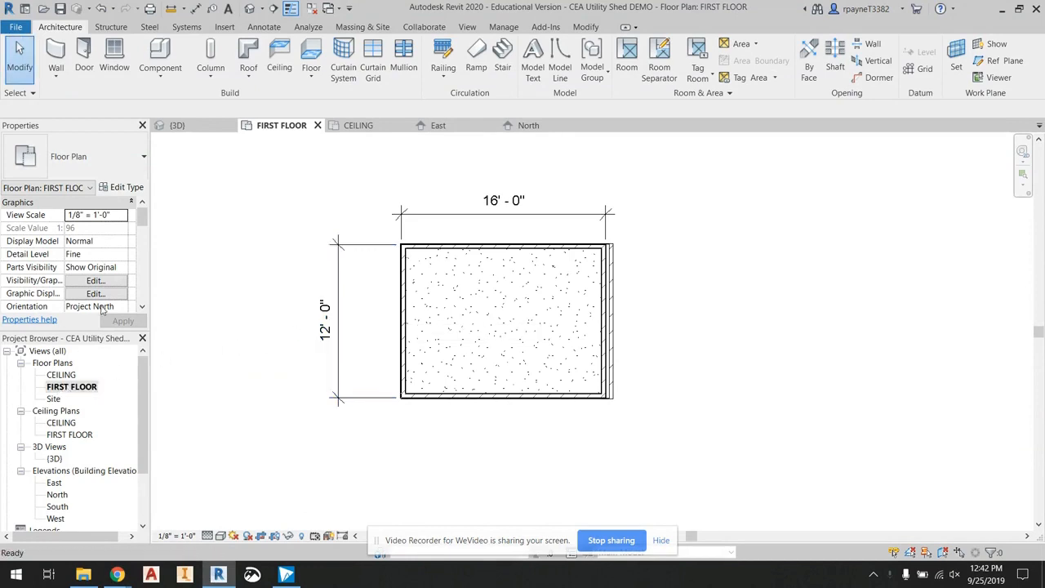
pyautogui.click(254, 53)
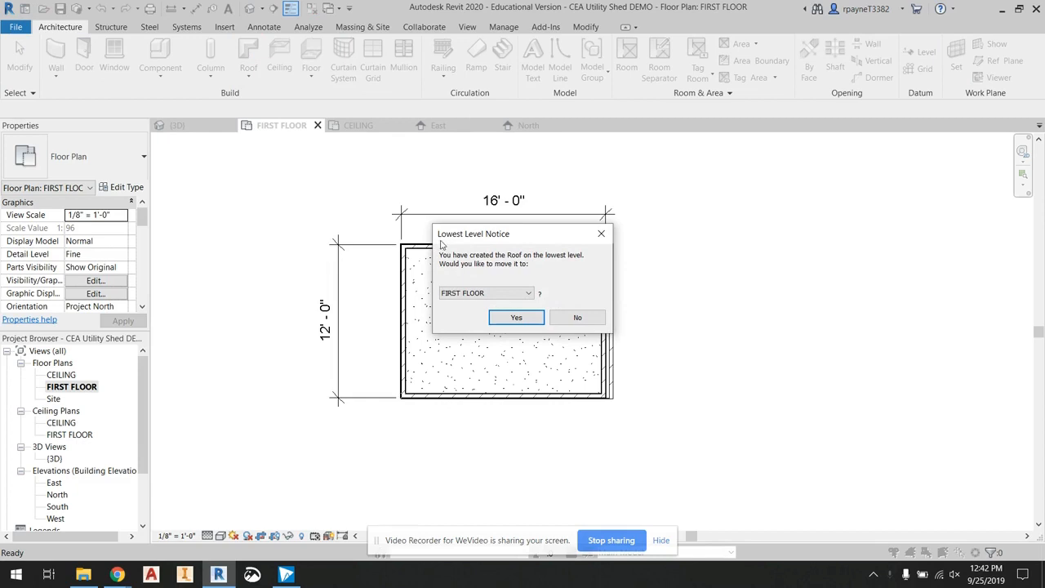
pyautogui.click(601, 236)
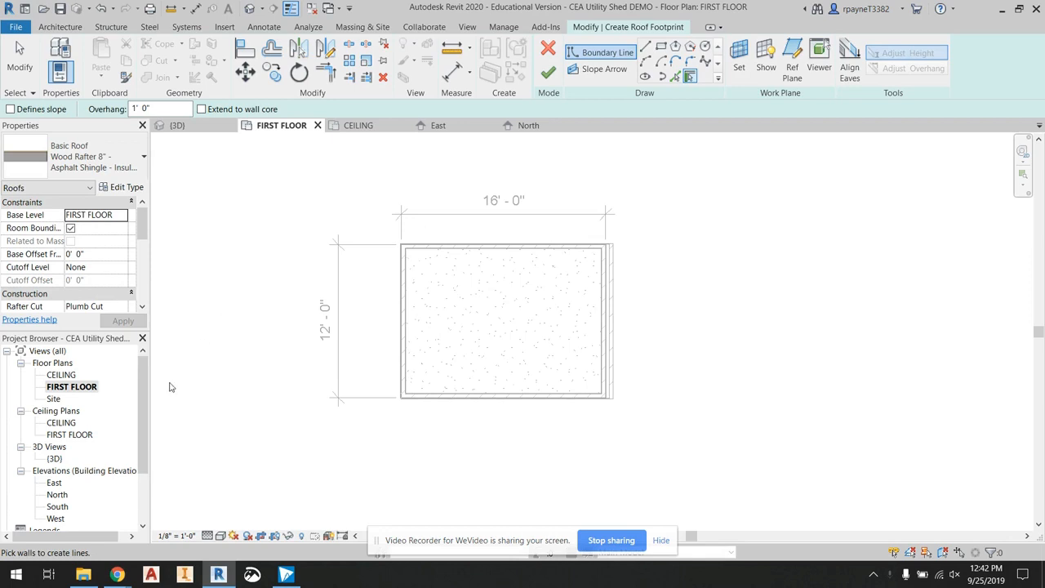
pyautogui.doubleClick(72, 375)
pyautogui.scroll(-1, 366, 258)
pyautogui.moveTo(386, 288); pyautogui.dragTo(336, 269, button='middle')
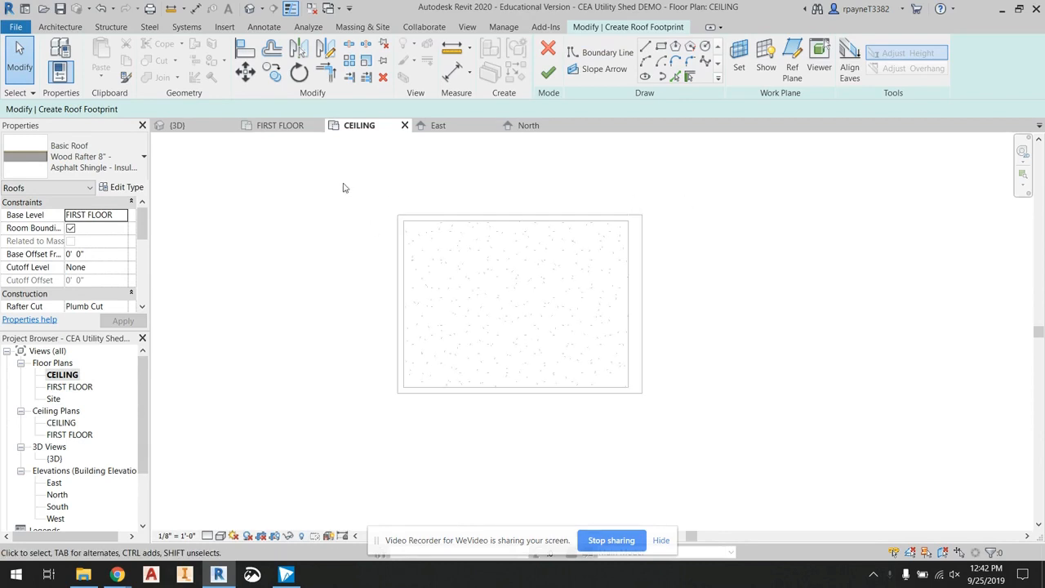
pyautogui.click(56, 30)
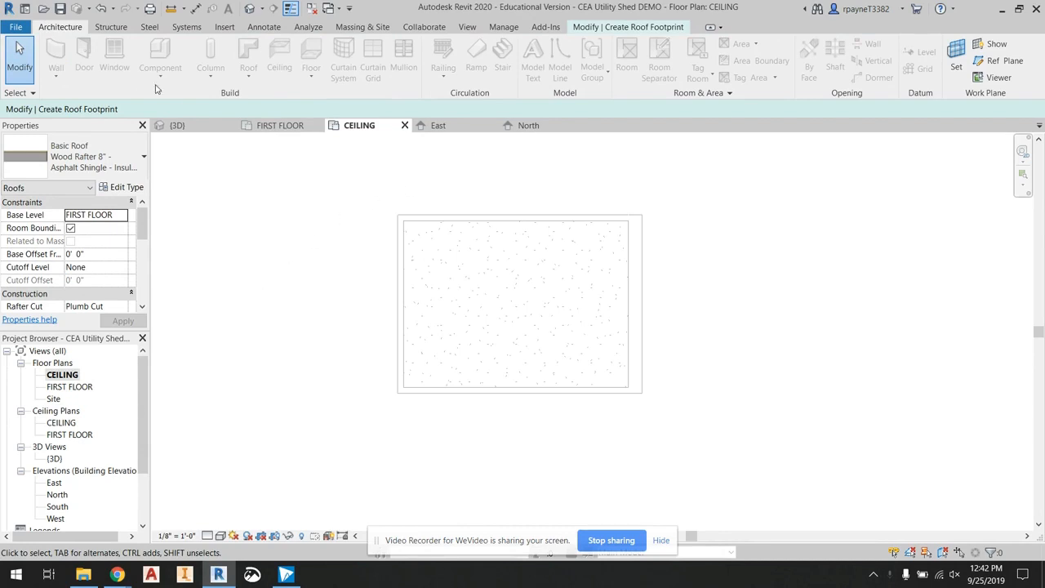
pyautogui.doubleClick(76, 388)
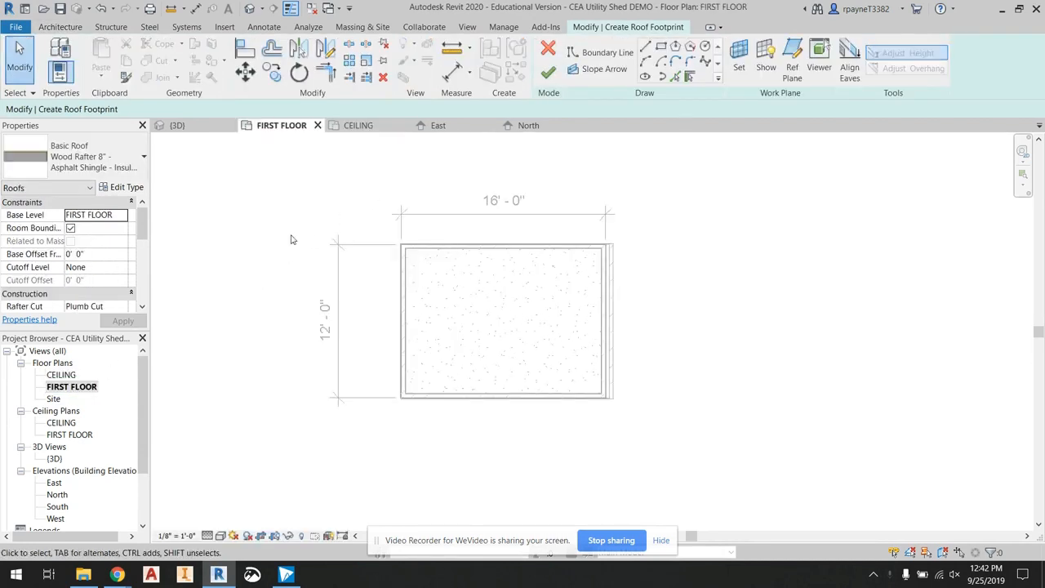
pyautogui.click(547, 49)
# Step: Start a roof by footprint on the CEILING floor plan with a 0' overhang and slope-defining edges
pyautogui.doubleClick(65, 374)
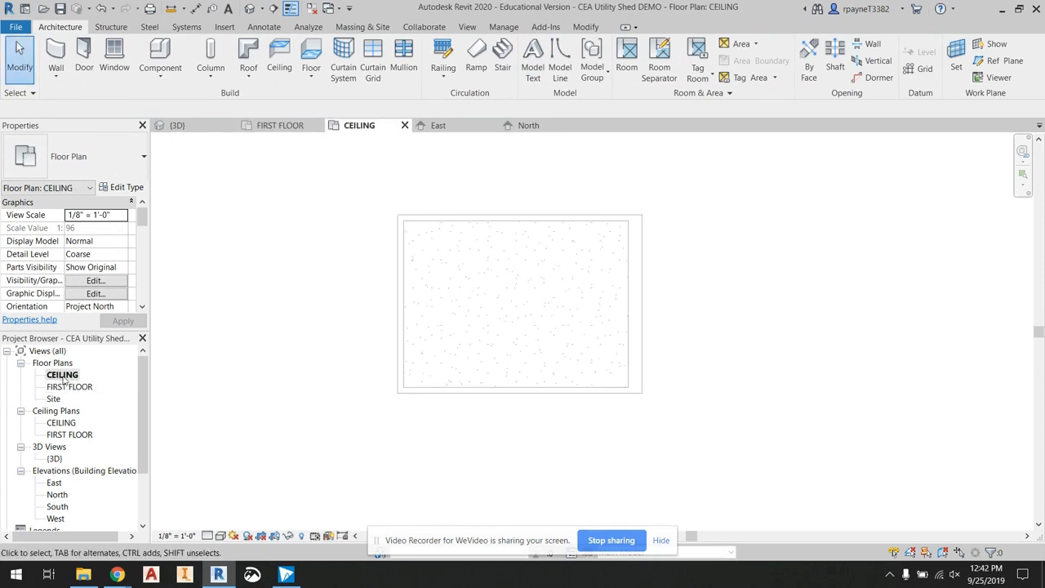
pyautogui.click(249, 49)
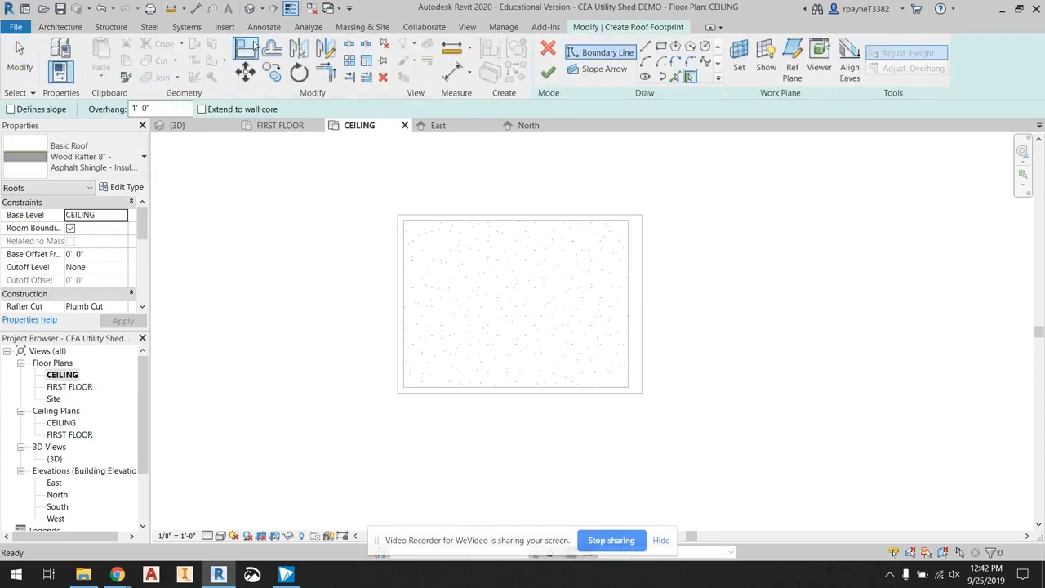
pyautogui.moveTo(138, 108); pyautogui.dragTo(130, 108)
pyautogui.write('0')
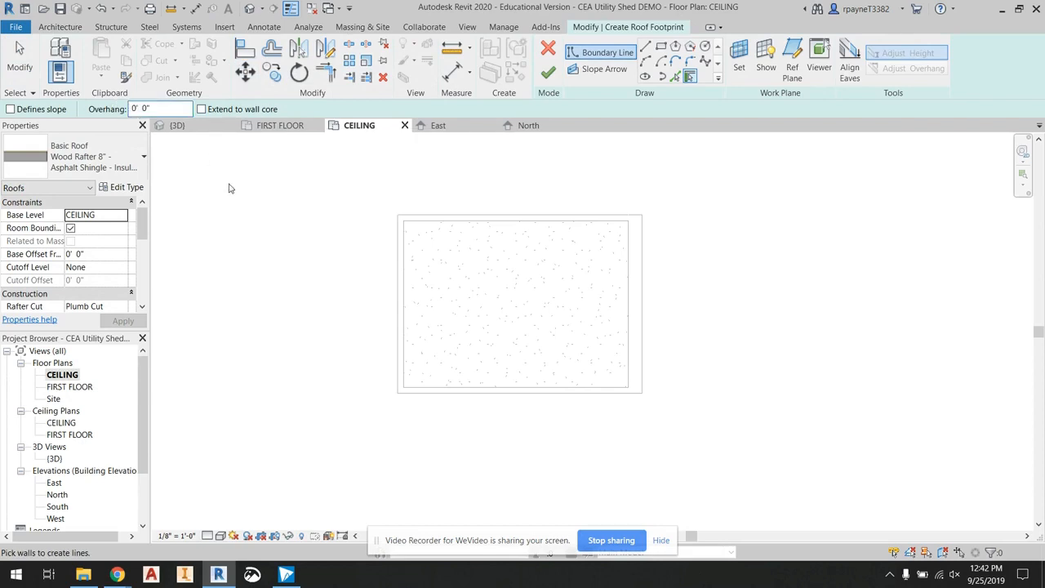
pyautogui.click(11, 110)
# Step: Check the gable roof pitch and overhang criteria in the assignment document in Chrome and return to the Revit model
pyautogui.moveTo(117, 574)
pyautogui.click(137, 518)
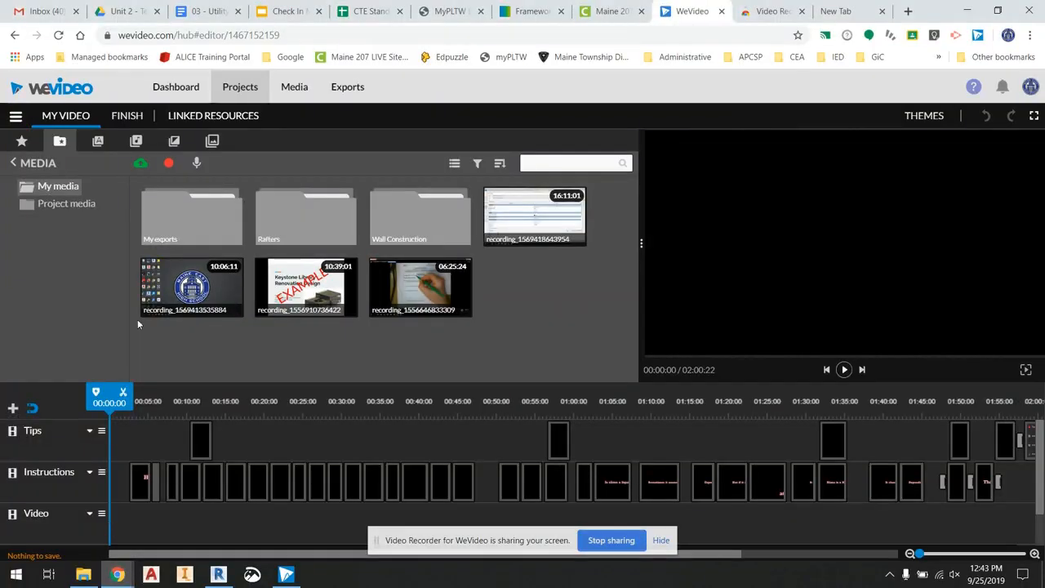
pyautogui.click(204, 11)
pyautogui.scroll(-3, 460, 383)
pyautogui.scroll(-2, 459, 383)
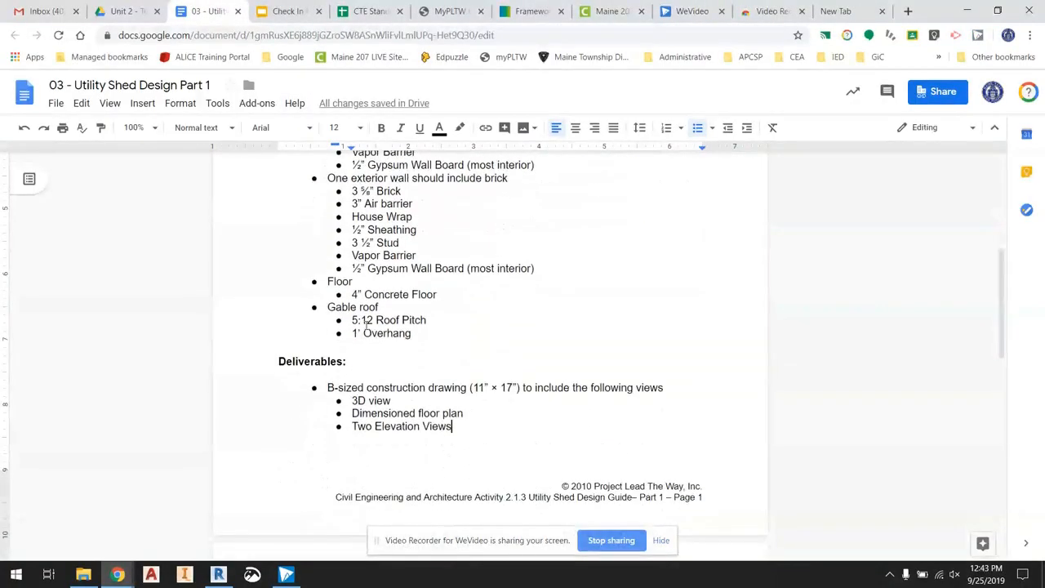
pyautogui.moveTo(329, 308); pyautogui.dragTo(423, 333)
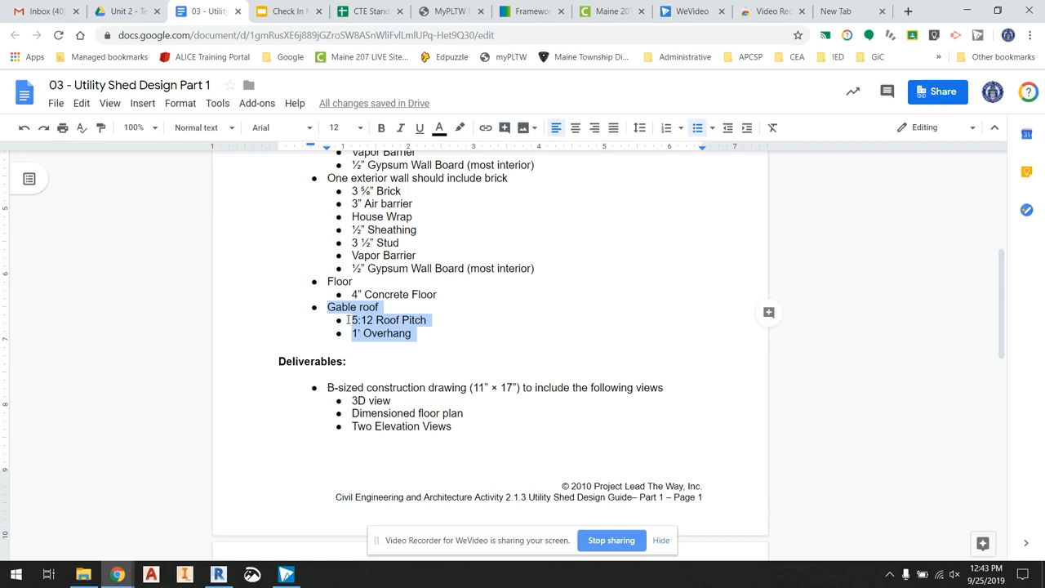
pyautogui.click(217, 574)
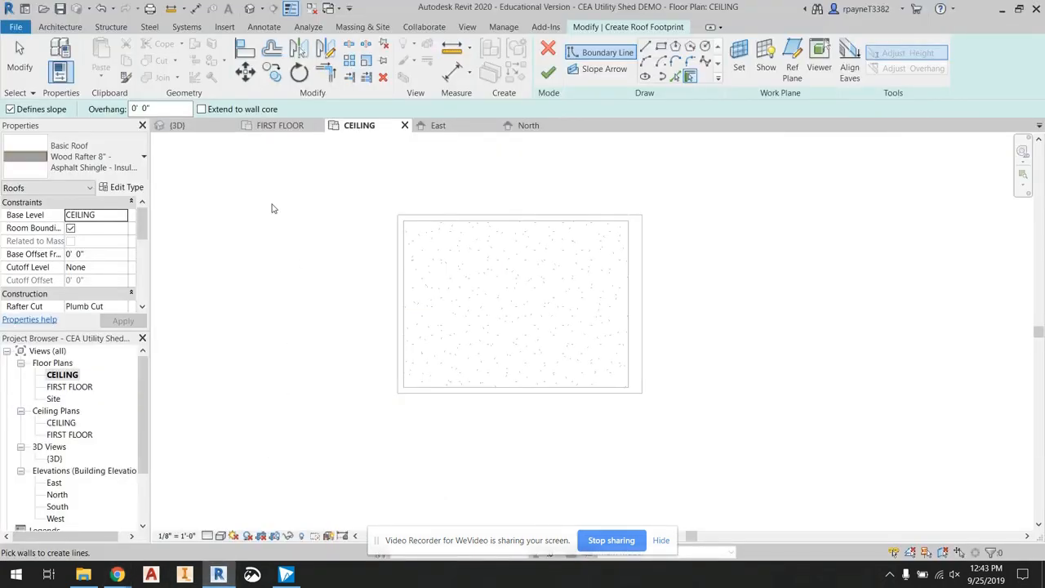
# Step: Set the roof overhang to 1' and pick the north long wall as a slope-defining edge, flipped to the outside of the building
pyautogui.doubleClick(135, 109)
pyautogui.click(61, 28)
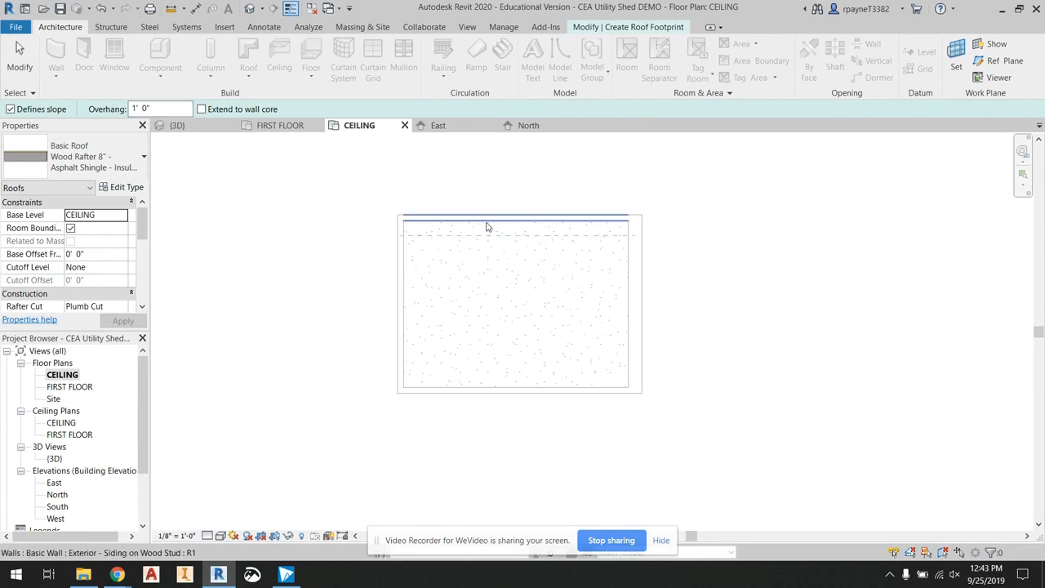
pyautogui.scroll(2, 487, 228)
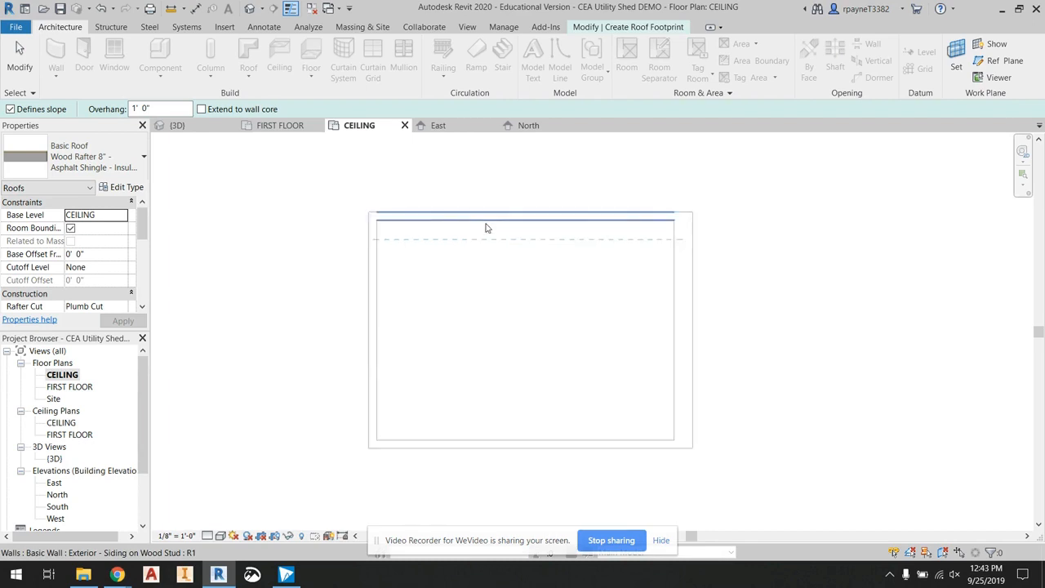
pyautogui.click(486, 230)
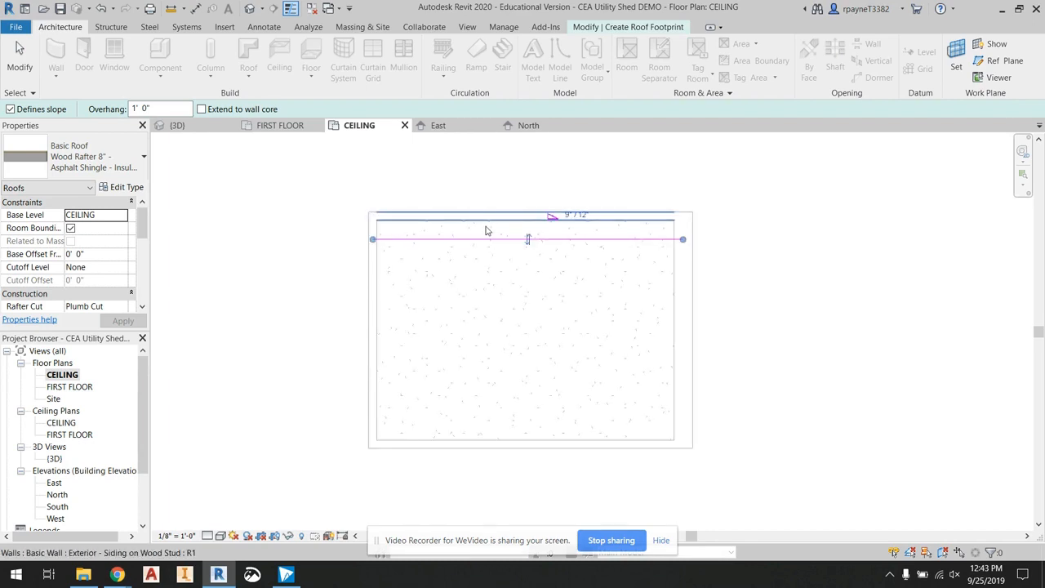
pyautogui.click(528, 240)
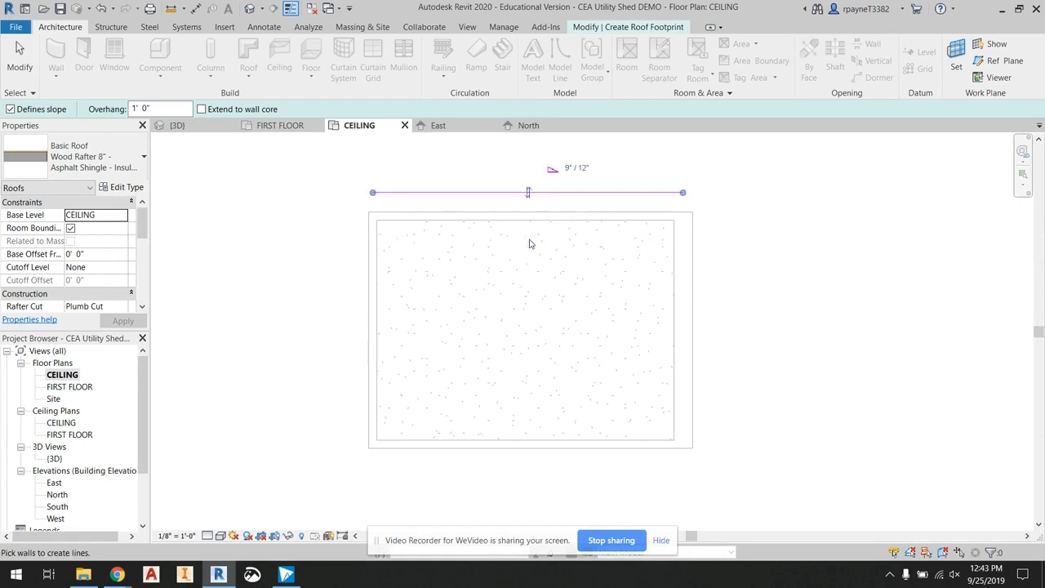
# Step: Try to enter the north roof edge's slope as 5/12 and as 5 12
pyautogui.click(565, 169)
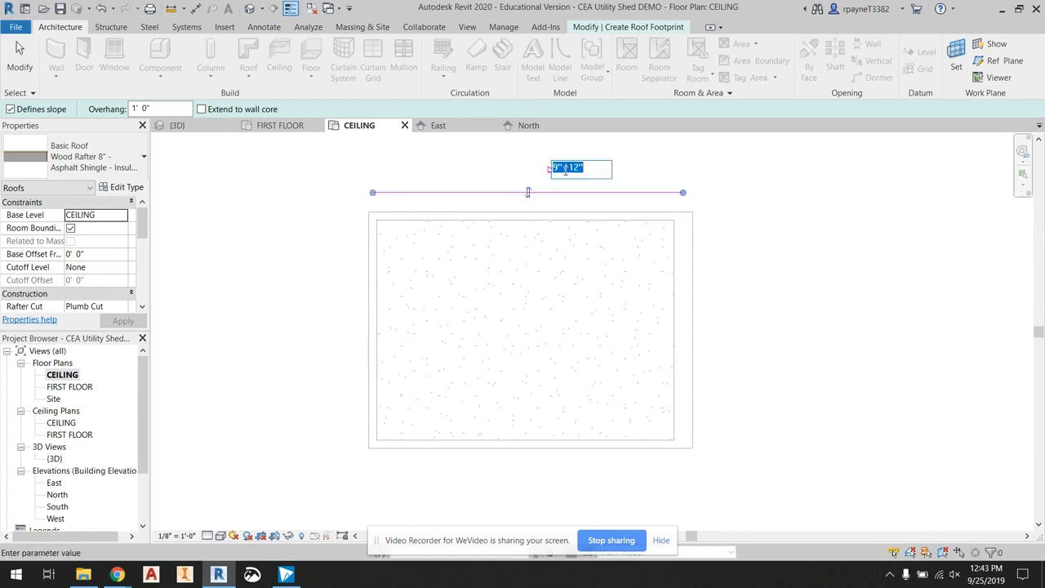
pyautogui.write('5/12')
pyautogui.press('Return')
pyautogui.click(566, 170)
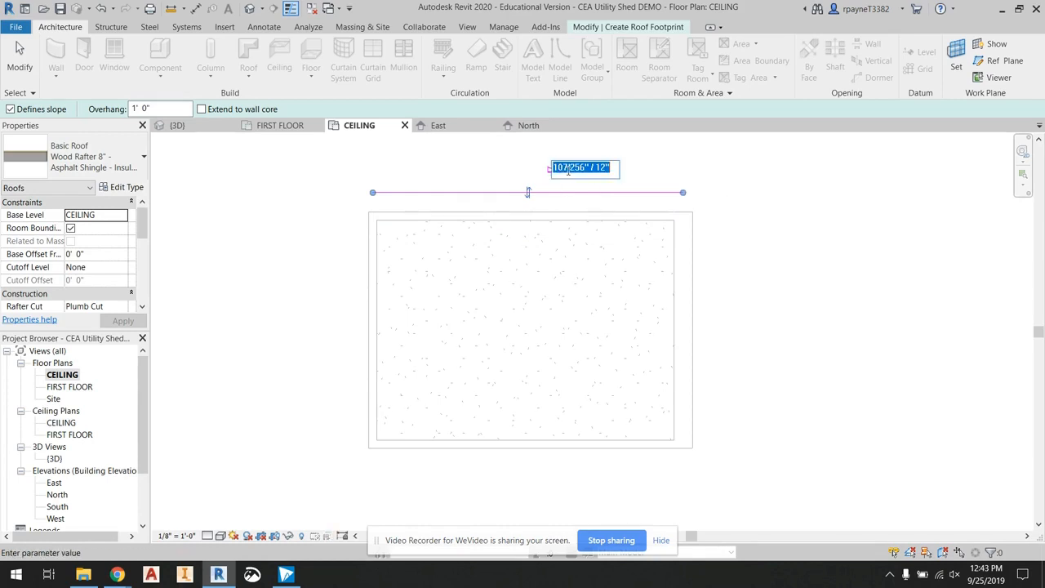
pyautogui.write('5 12')
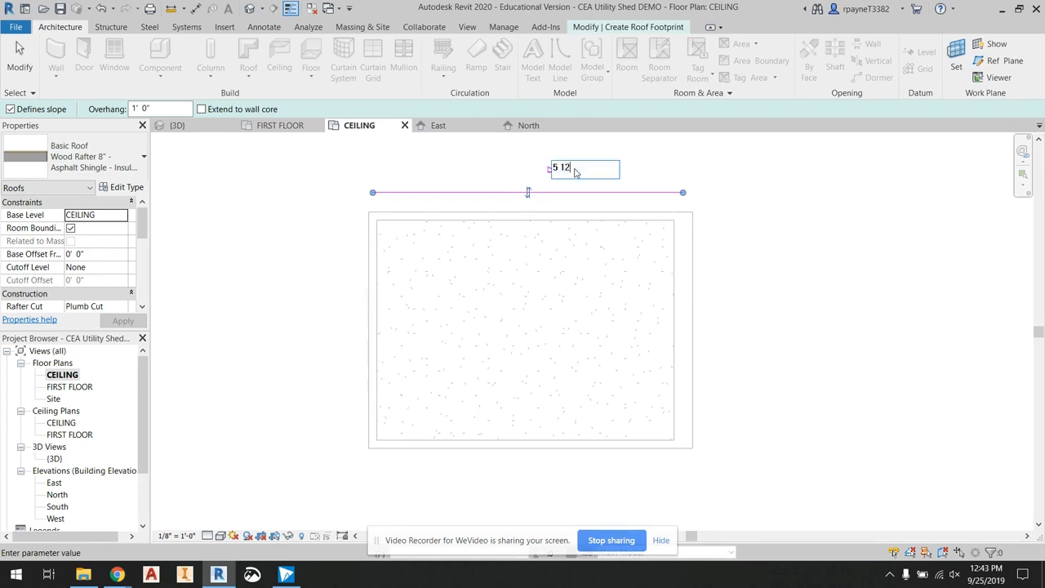
pyautogui.press('Return')
# Step: Set the north roof edge's slope to 5" / 12"
pyautogui.click(575, 168)
pyautogui.write('5')
pyautogui.press('Return')
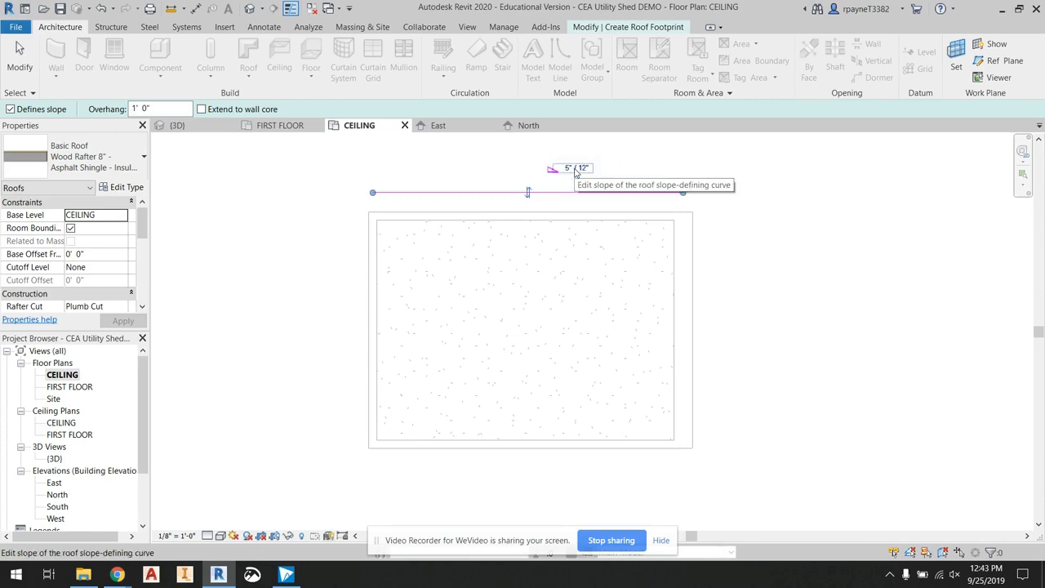
# Step: Pick the south long wall as the opposite slope-defining roof edge outside the building, with a slope of 5" / 12"
pyautogui.click(535, 468)
pyautogui.click(525, 491)
pyautogui.write('5" / 12')
pyautogui.press('Return')
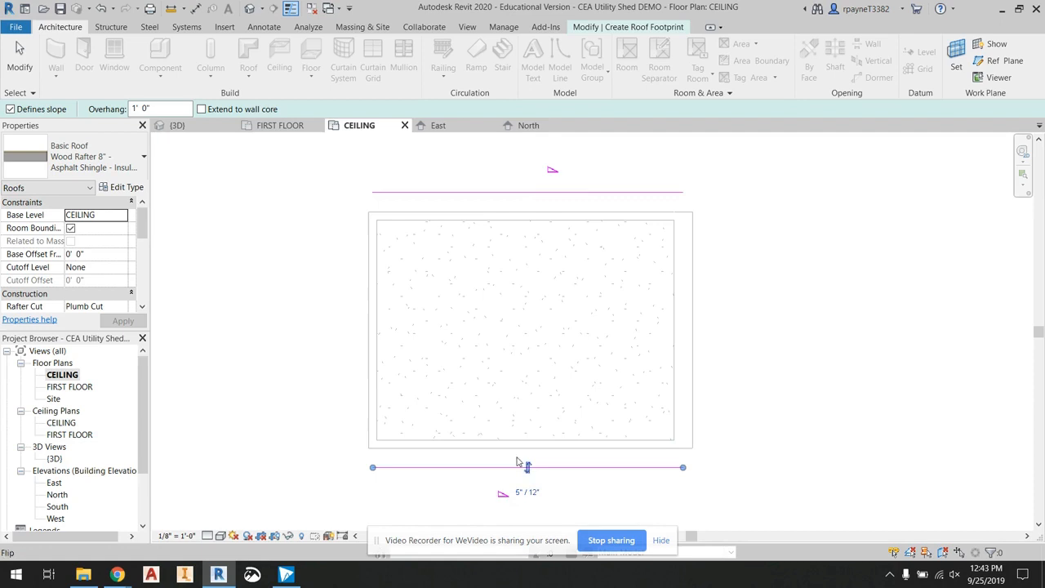
# Step: Add the two end walls as non-sloping gable edges with a 1' overhang and finish the roof footprint
pyautogui.click(13, 109)
pyautogui.click(364, 260)
pyautogui.click(696, 279)
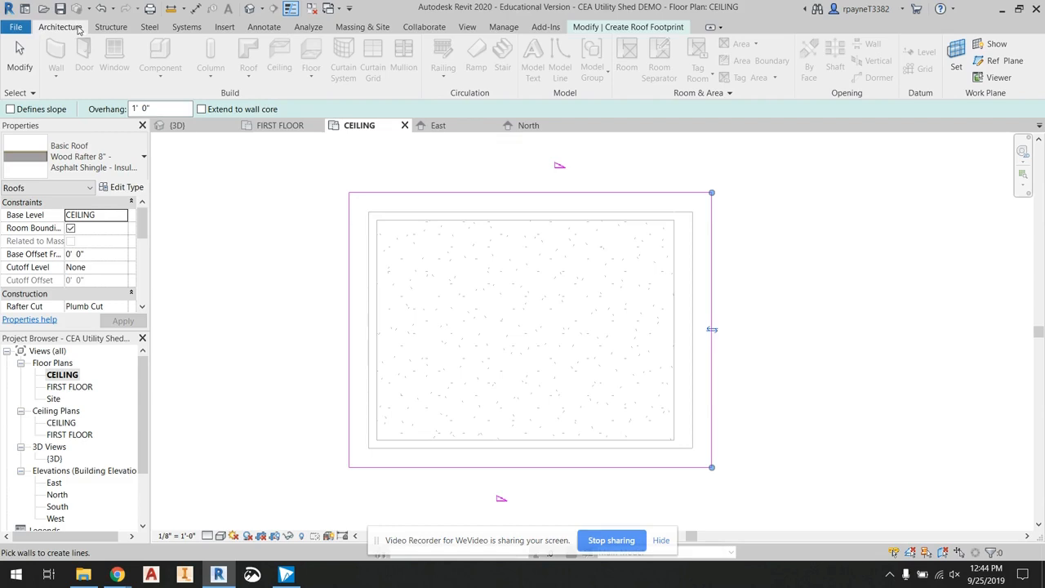
pyautogui.click(614, 31)
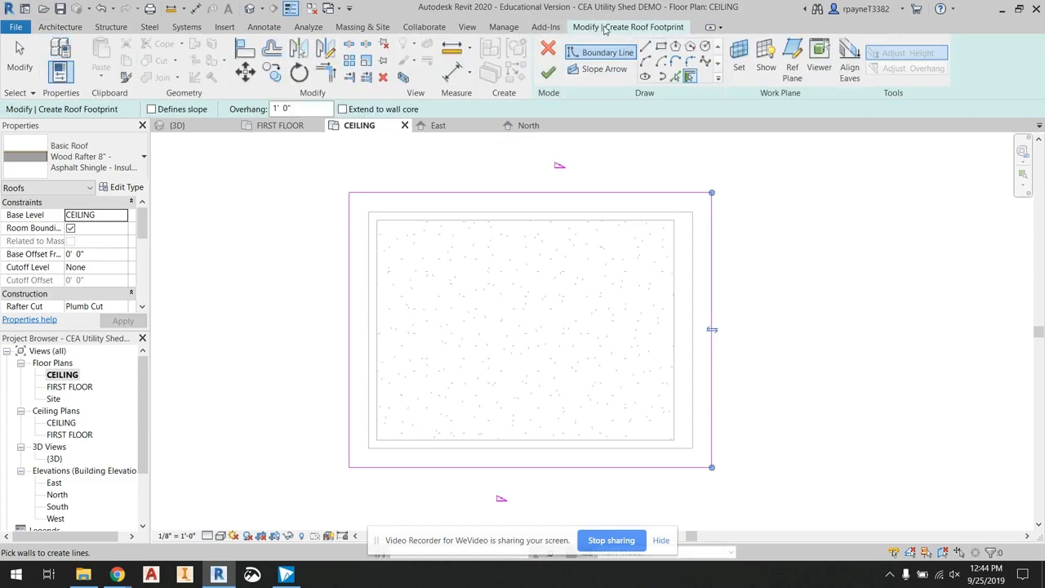
pyautogui.click(549, 73)
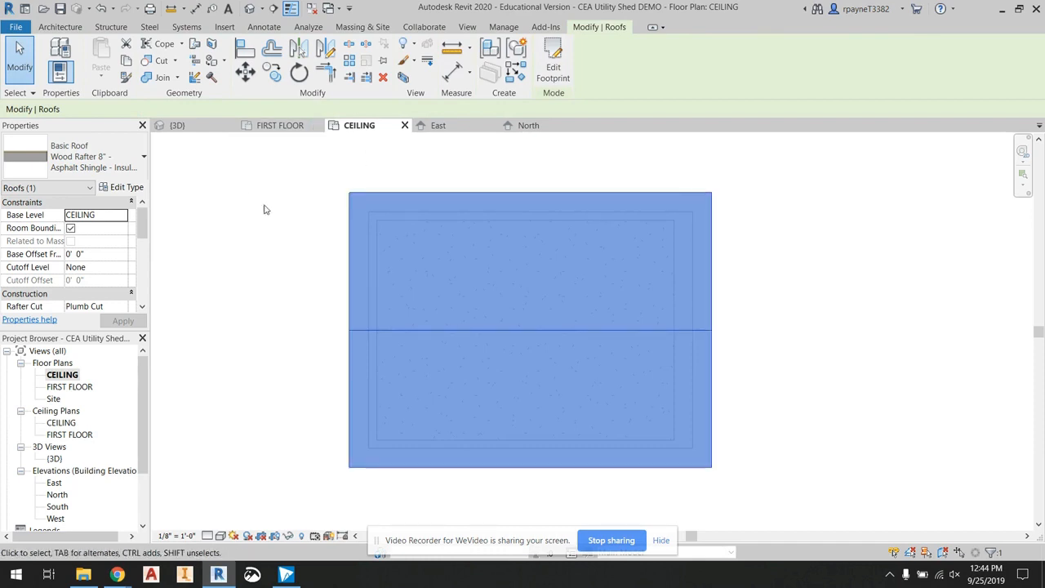
# Step: Examine the gable roof and how it meets the top of the brick end wall in the 3D view
pyautogui.click(249, 8)
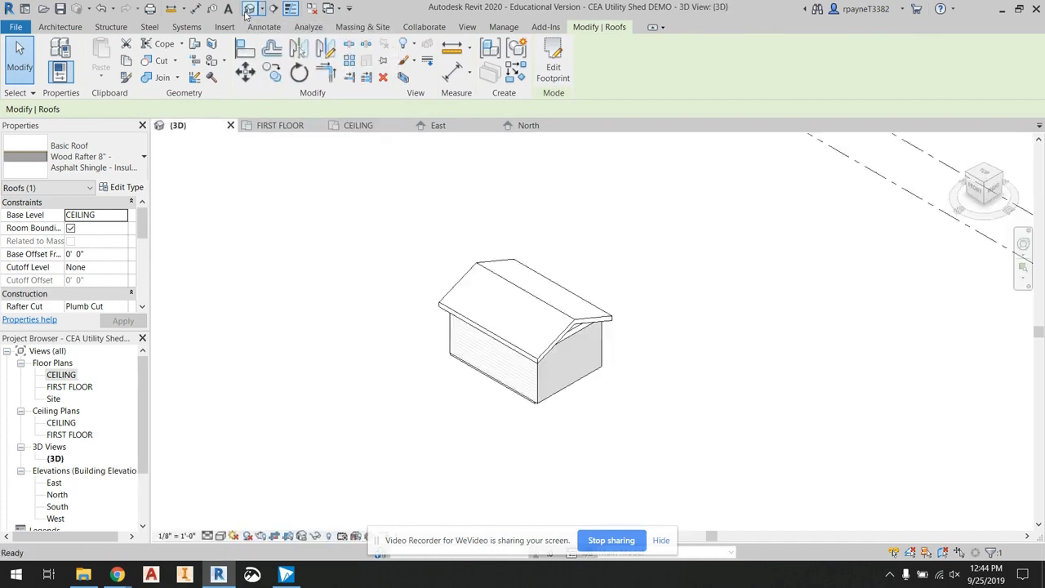
pyautogui.scroll(5, 546, 318)
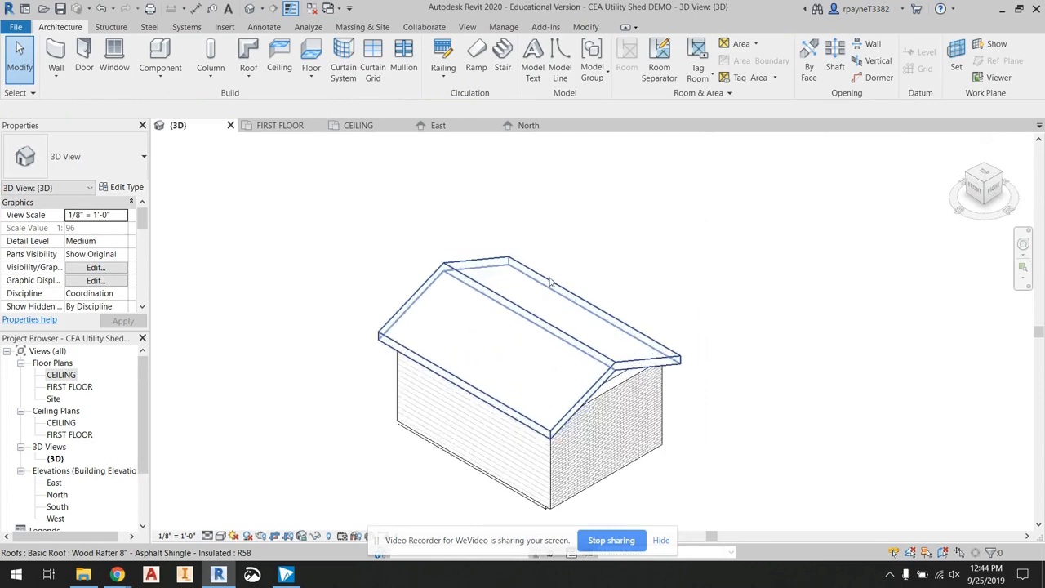
pyautogui.keyDown('shift'); pyautogui.moveTo(637, 276); pyautogui.dragTo(719, 404, button='middle'); pyautogui.keyUp('shift')
pyautogui.scroll(2, 597, 340)
pyautogui.scroll(-3, 624, 446)
pyautogui.scroll(4, 766, 397)
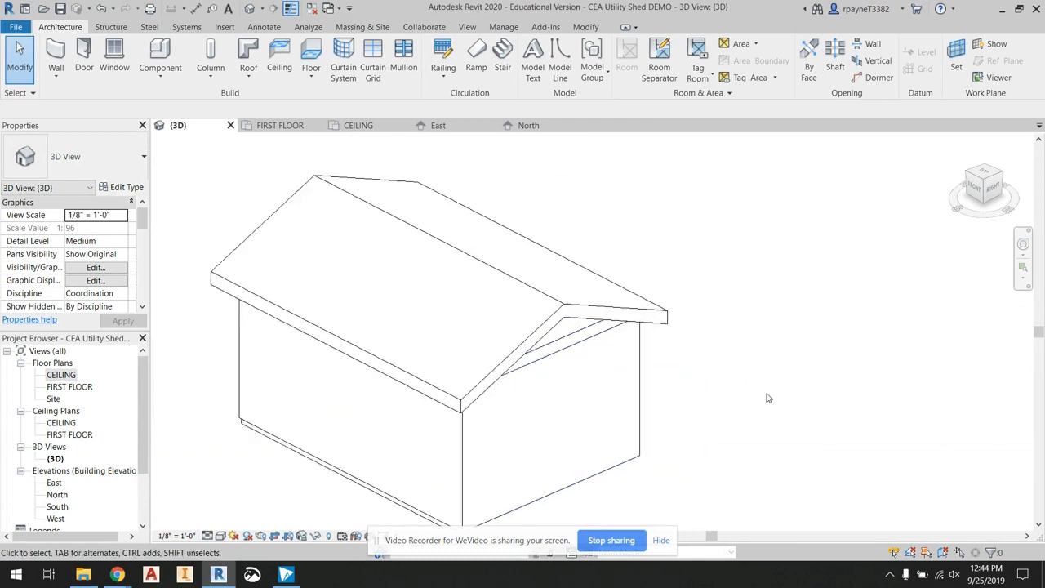
pyautogui.scroll(-4, 767, 398)
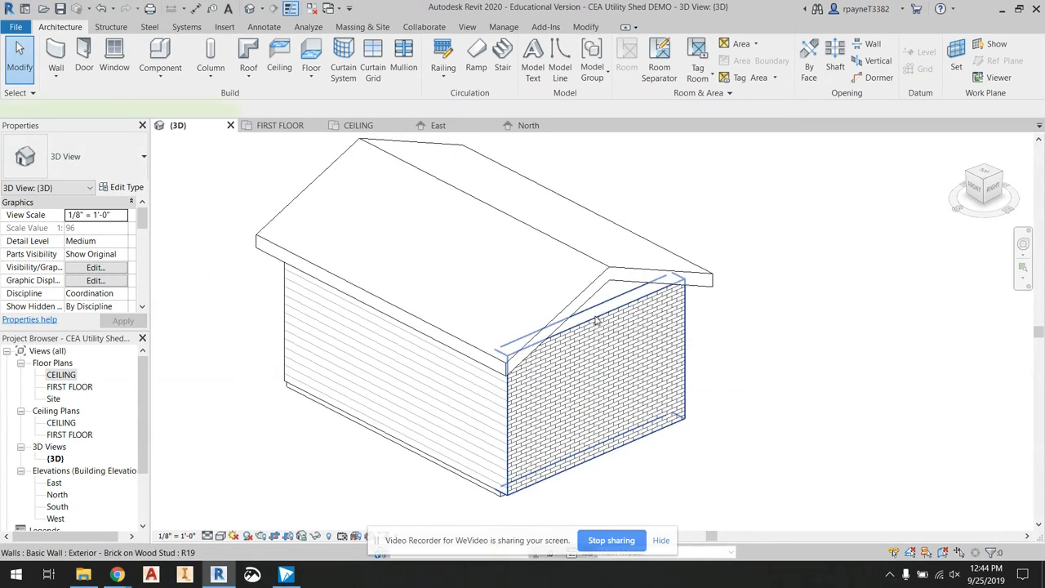
# Step: Select all four shed walls as a chain and attach their tops to the gable roof
pyautogui.click(595, 320)
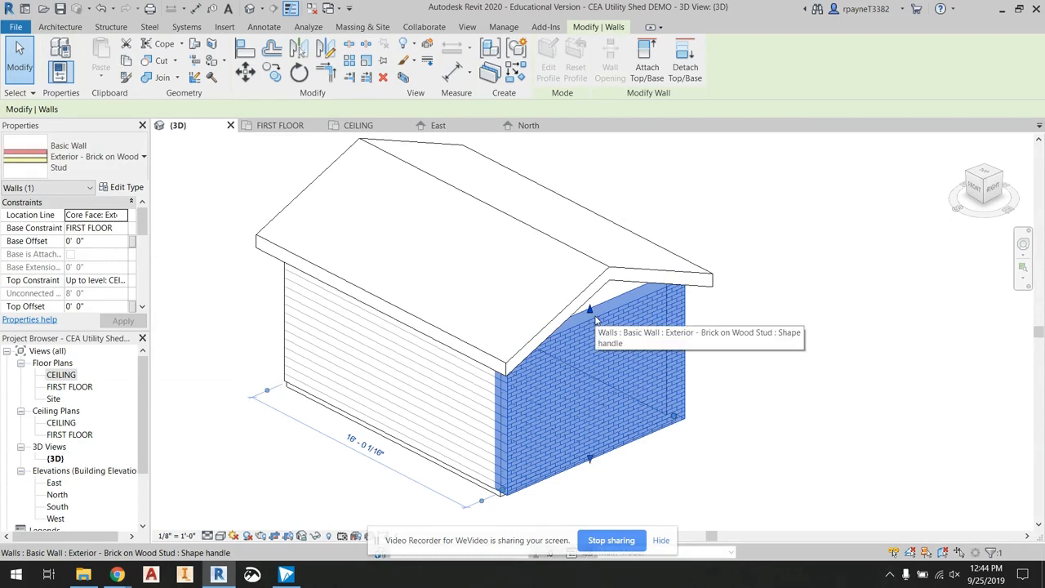
pyautogui.click(812, 351)
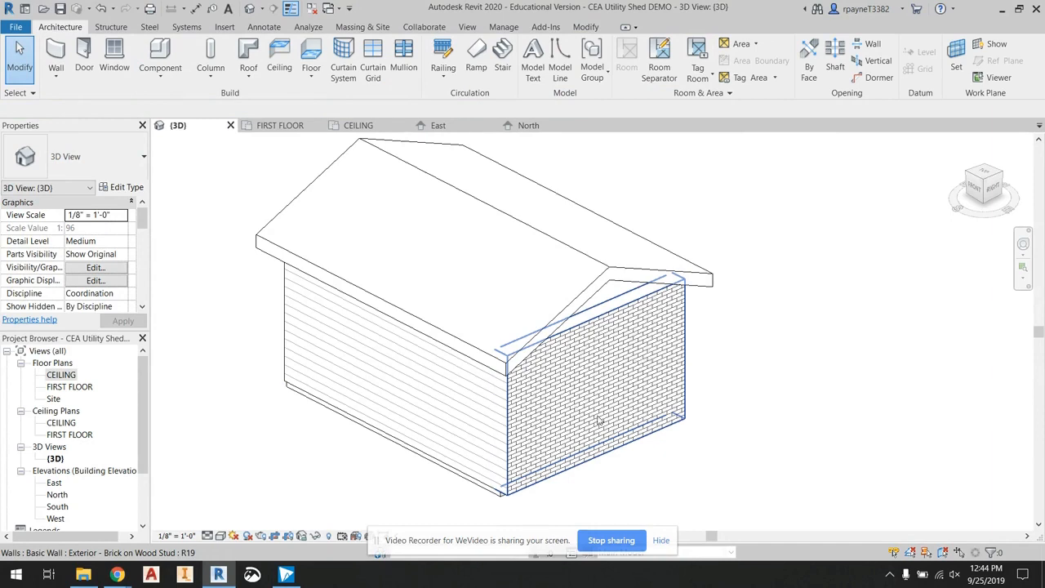
pyautogui.press('Tab')
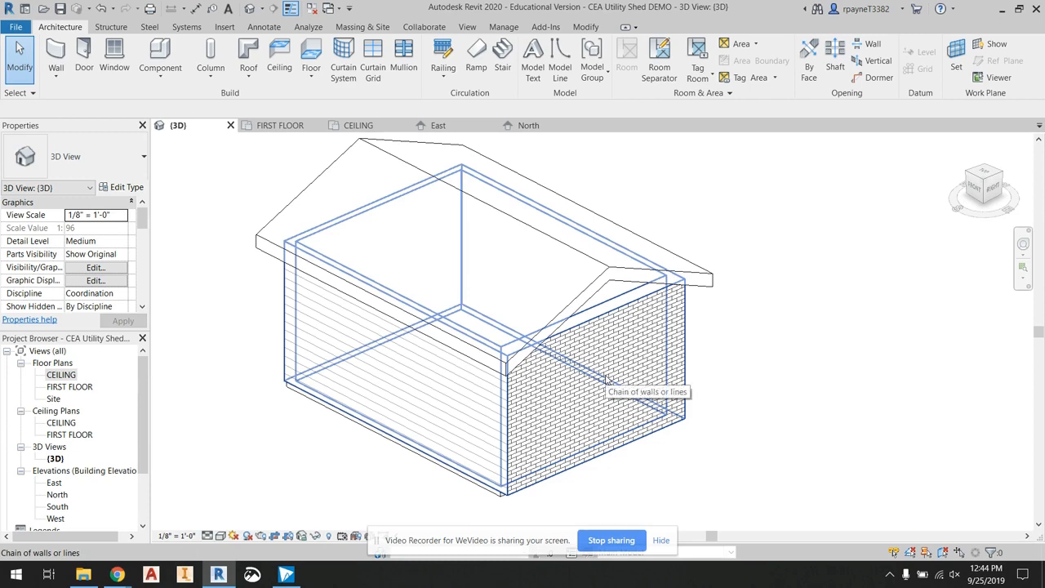
pyautogui.click(607, 380)
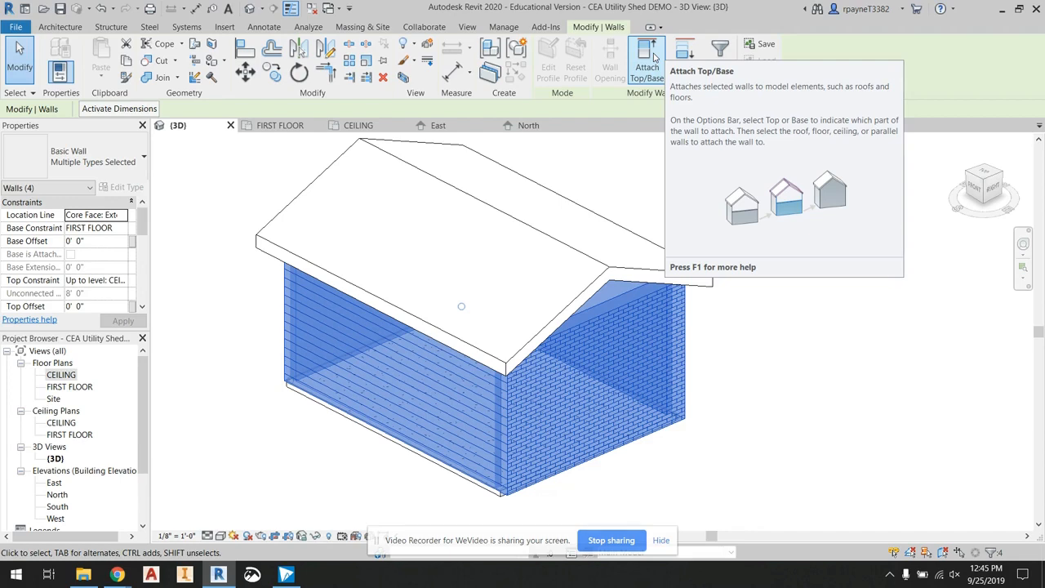
pyautogui.click(653, 57)
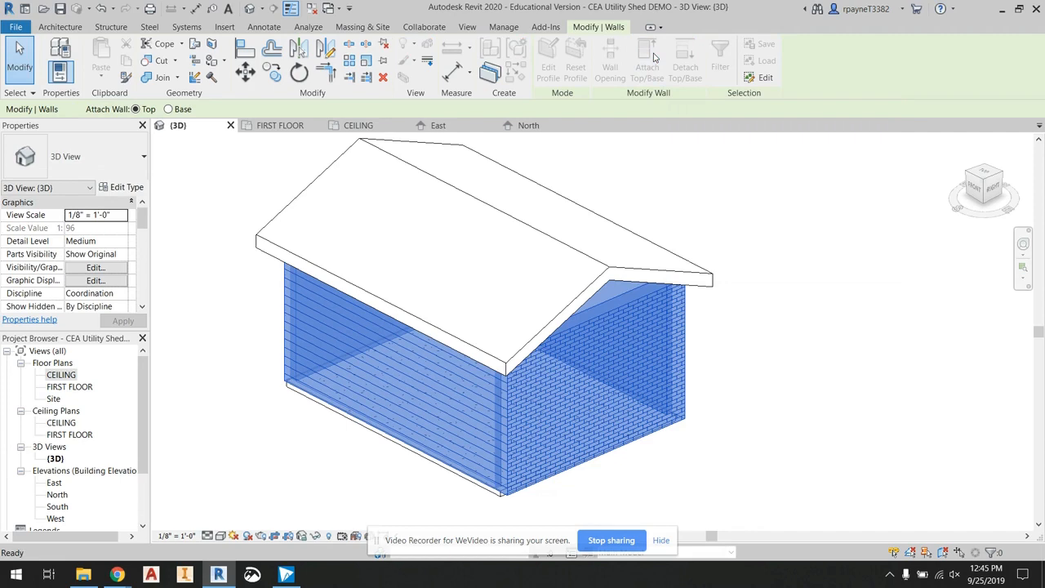
pyautogui.click(539, 231)
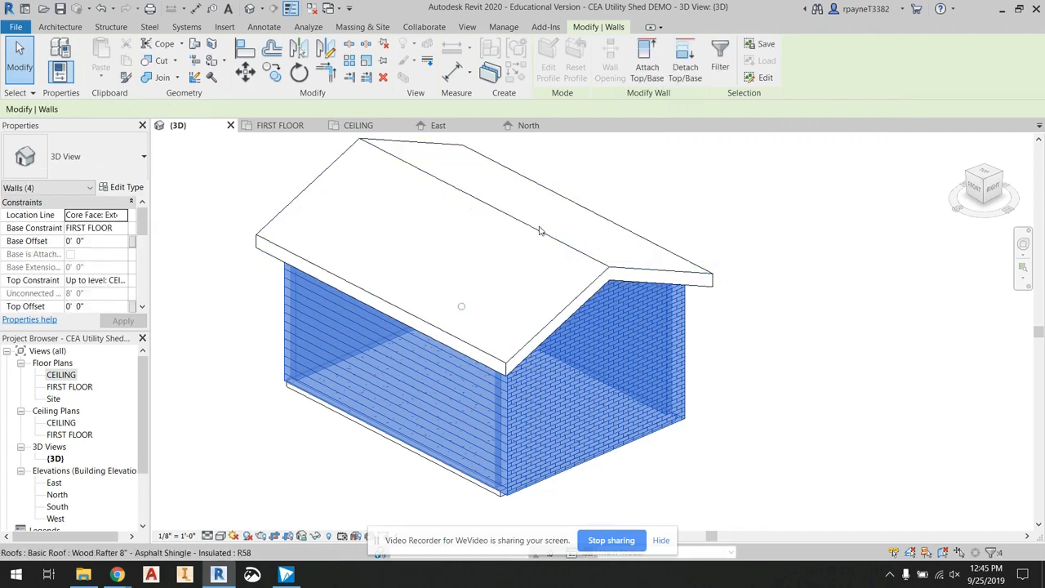
pyautogui.click(869, 279)
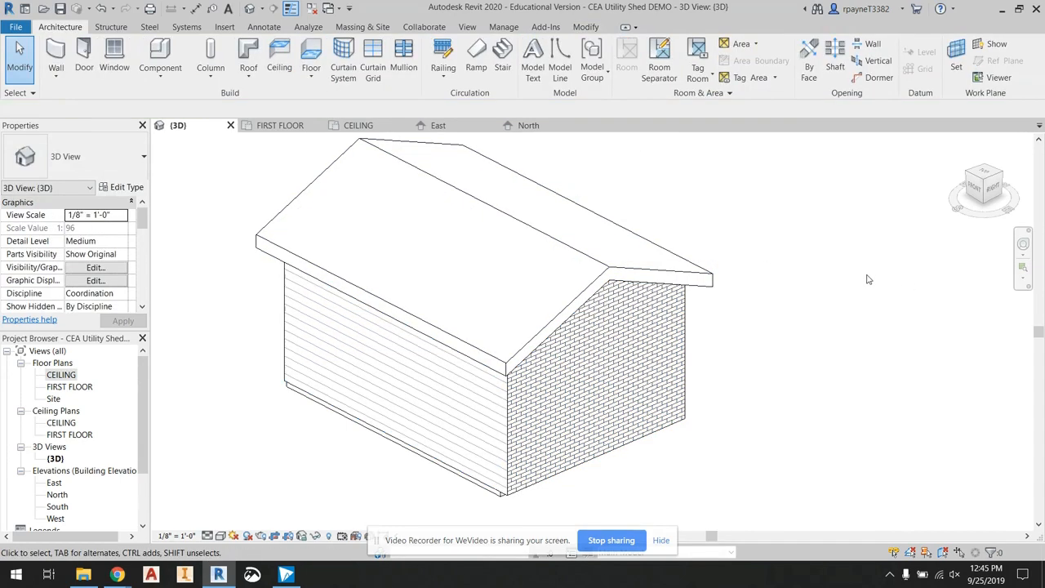
# Step: Start creating a new sheet in the project
pyautogui.keyDown('shift'); pyautogui.moveTo(866, 302); pyautogui.dragTo(719, 331, button='middle'); pyautogui.keyUp('shift')
pyautogui.moveTo(791, 326); pyautogui.dragTo(788, 304, button='middle')
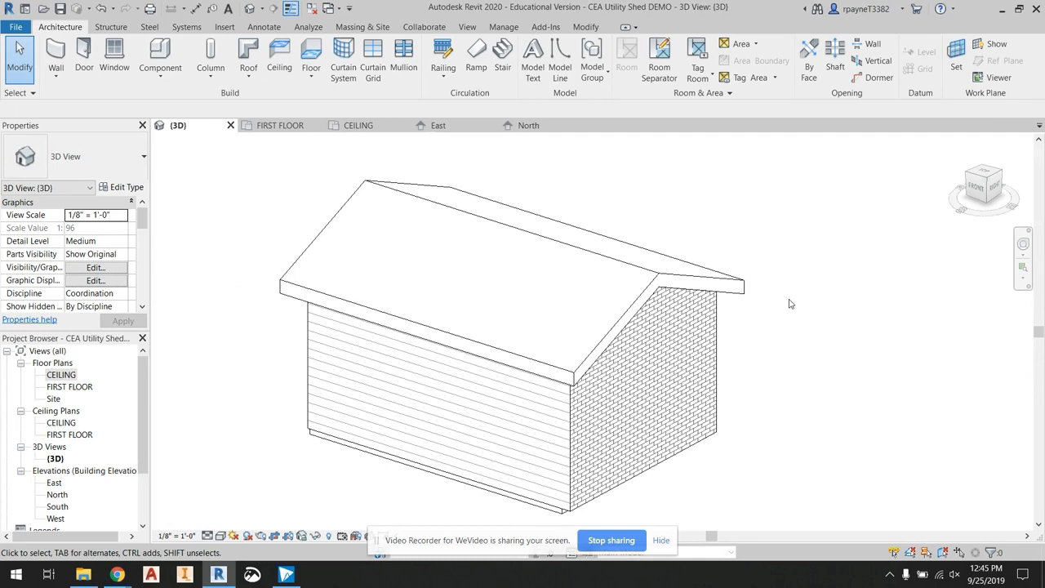
pyautogui.scroll(-2, 793, 304)
pyautogui.moveTo(804, 311); pyautogui.dragTo(766, 317, button='middle')
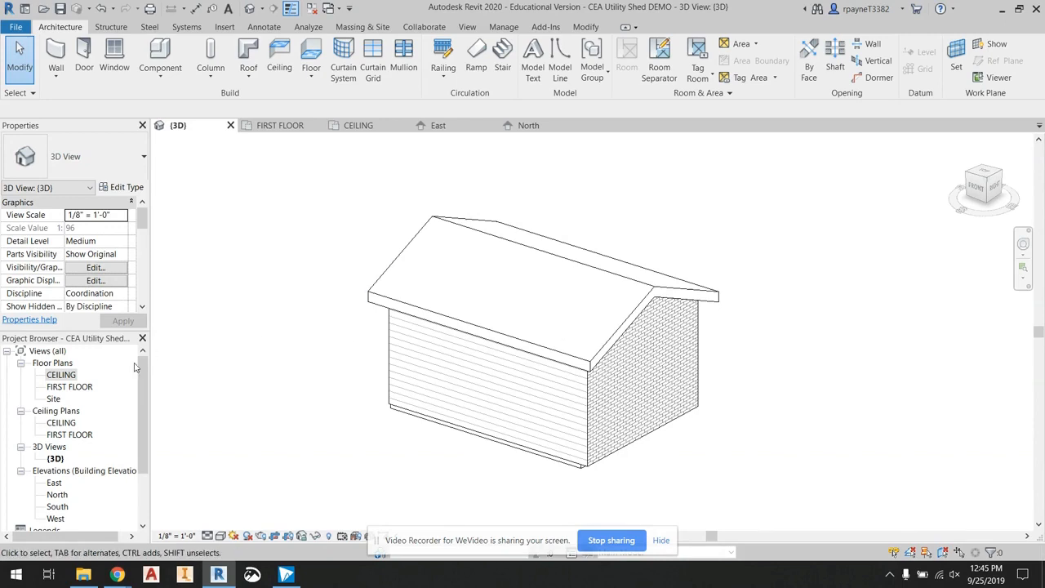
pyautogui.scroll(-2, 108, 379)
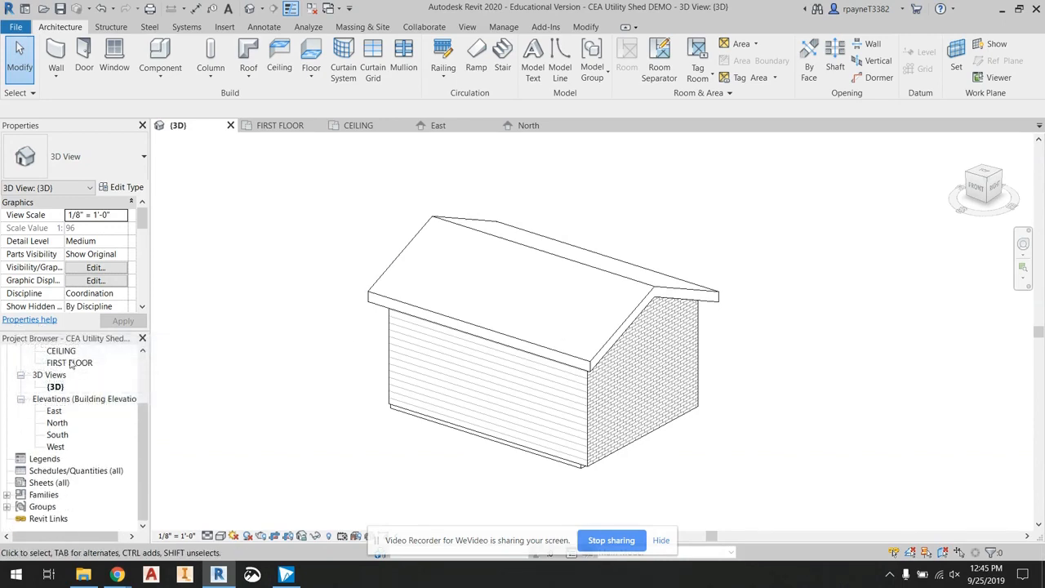
pyautogui.click(49, 482)
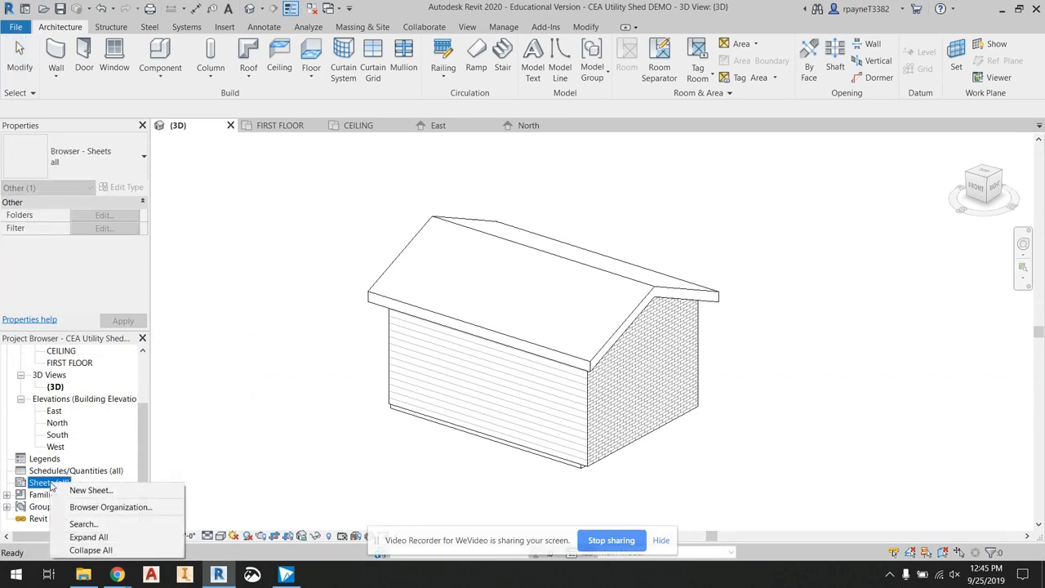
pyautogui.click(74, 492)
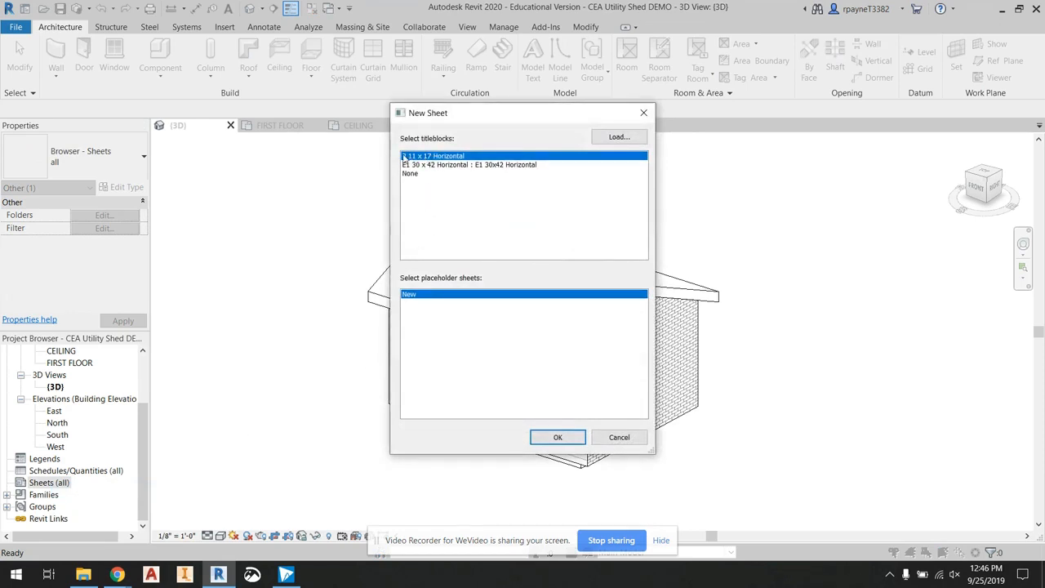
# Step: Start loading a title block family and browse to Shared (S:) > MAINEEAST > STUDENTS > AAT > CEA > Revit Families > US Imperial
pyautogui.click(619, 136)
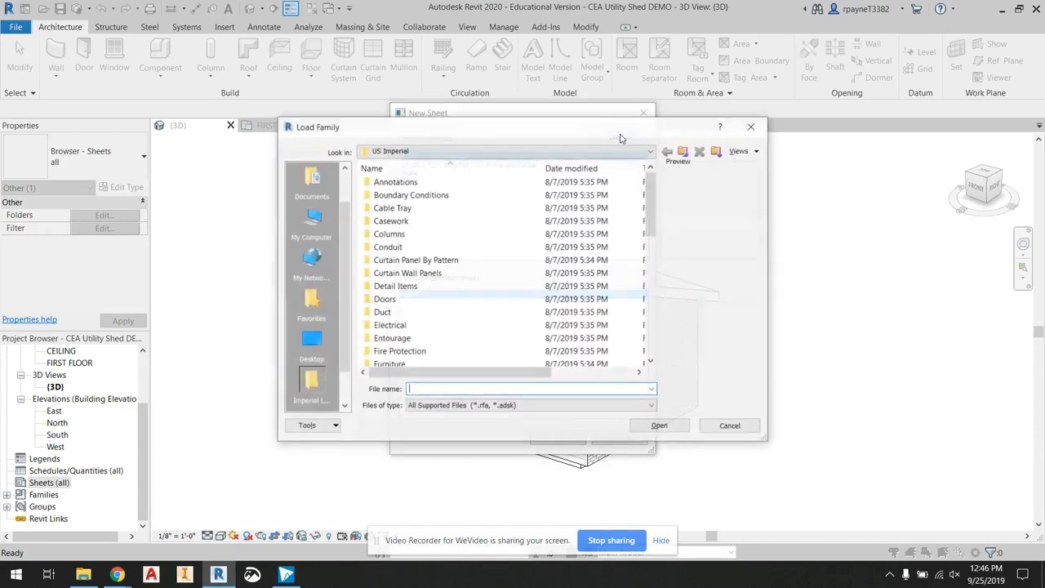
pyautogui.moveTo(620, 136); pyautogui.dragTo(602, 127)
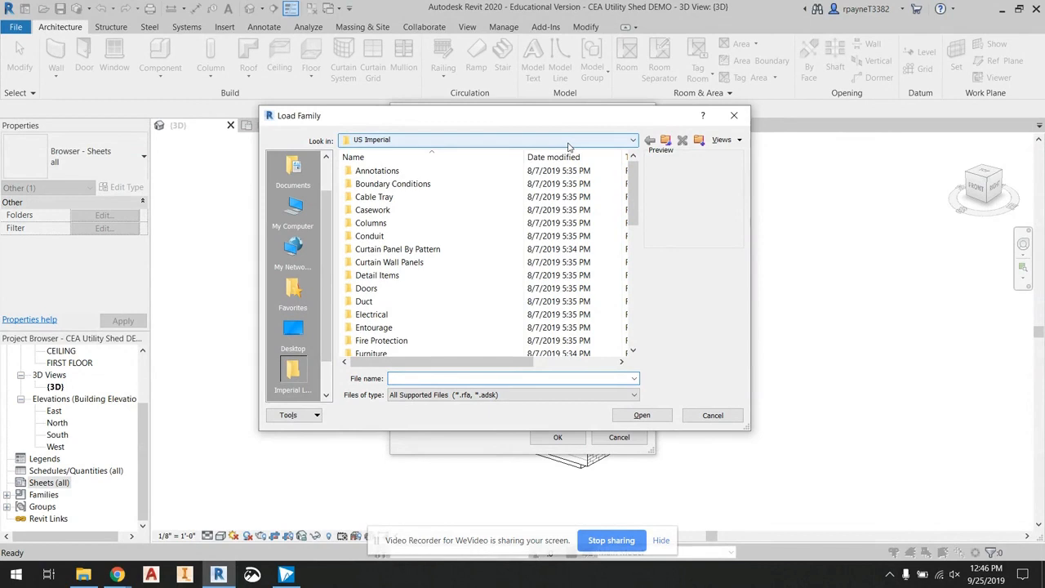
pyautogui.click(568, 140)
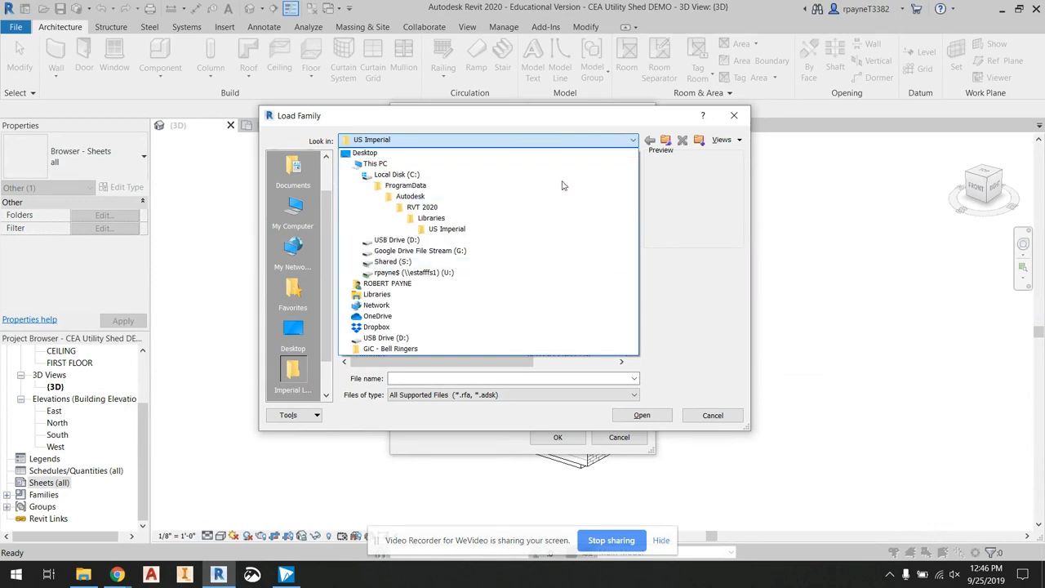
pyautogui.click(443, 261)
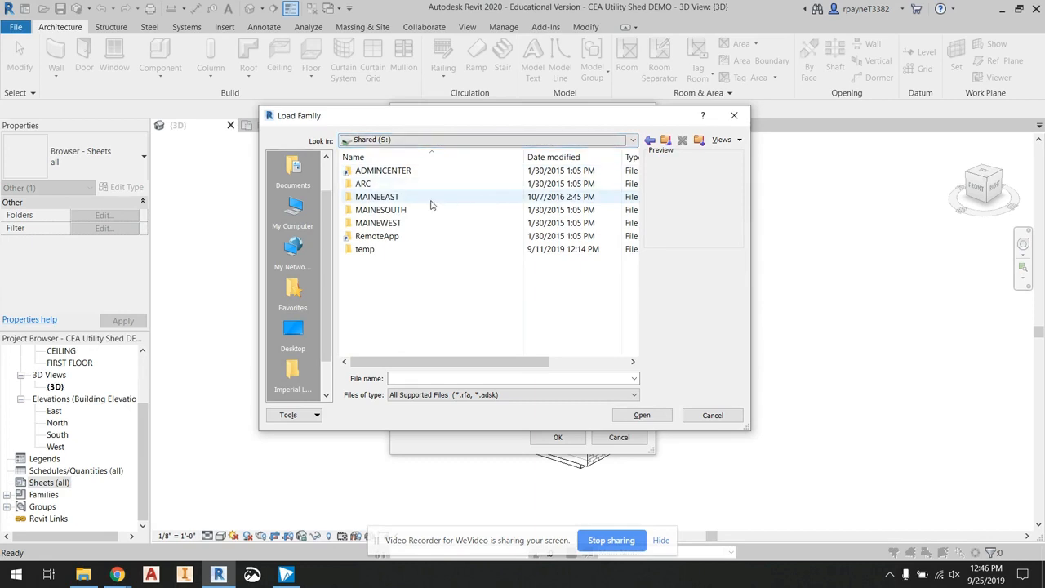
pyautogui.doubleClick(474, 199)
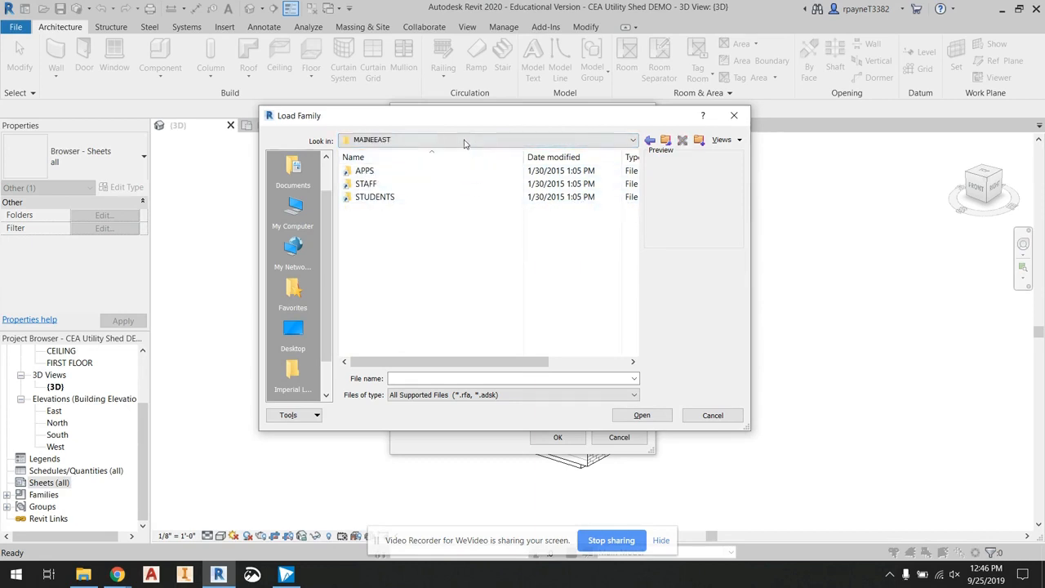
pyautogui.doubleClick(384, 198)
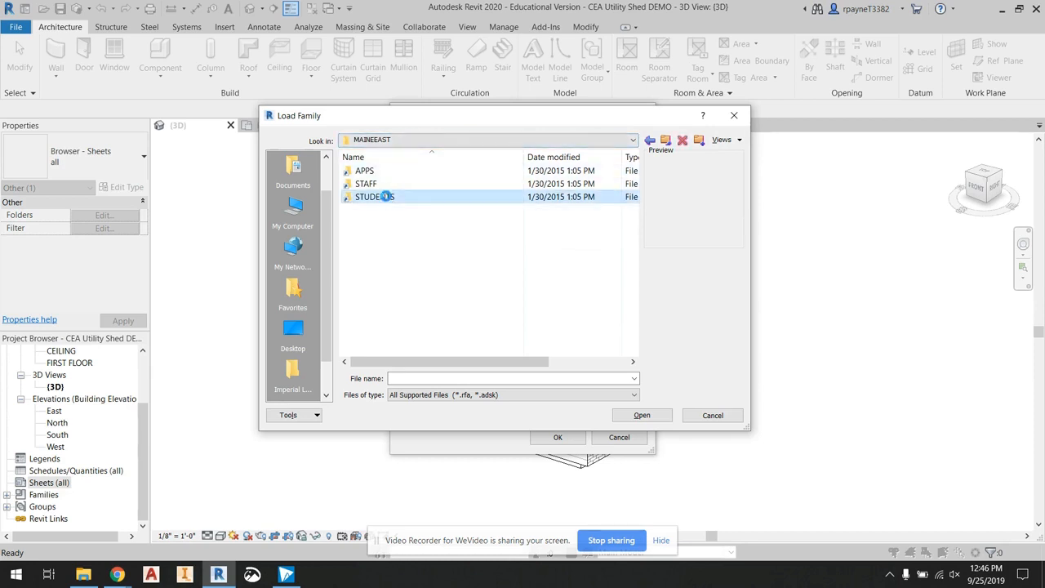
pyautogui.doubleClick(387, 170)
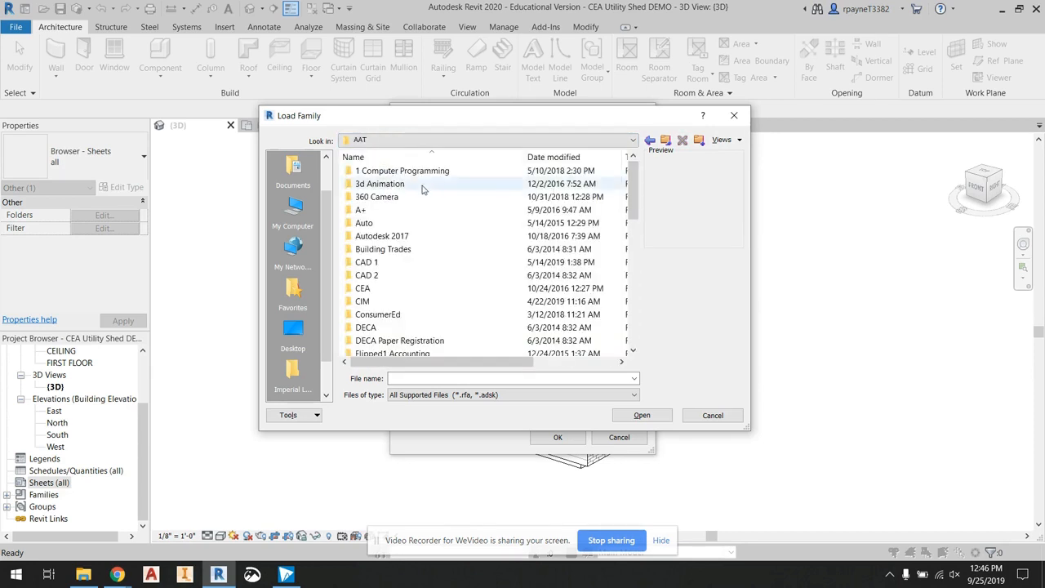
pyautogui.doubleClick(389, 285)
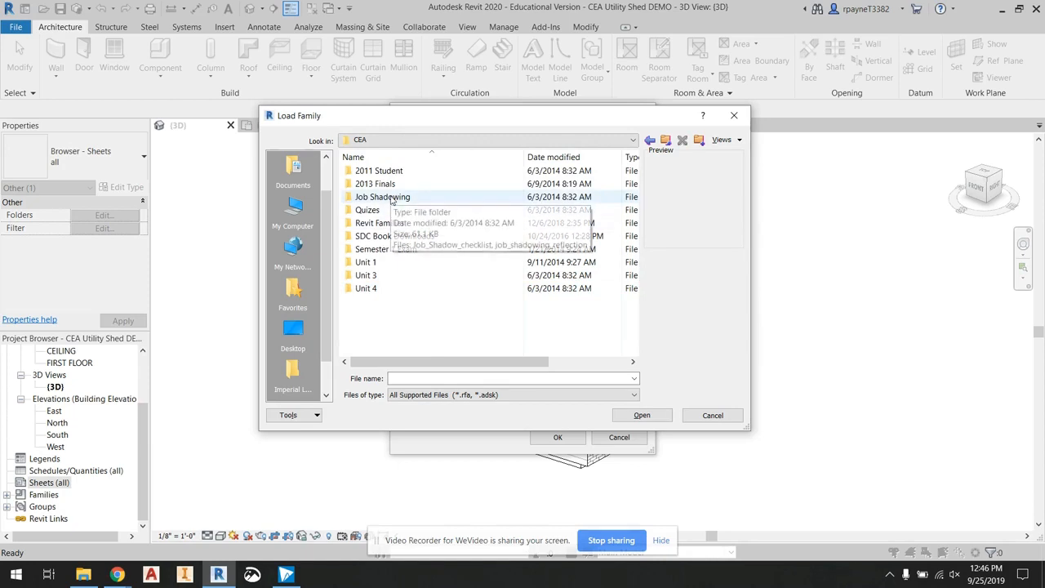
pyautogui.doubleClick(393, 229)
pyautogui.doubleClick(395, 173)
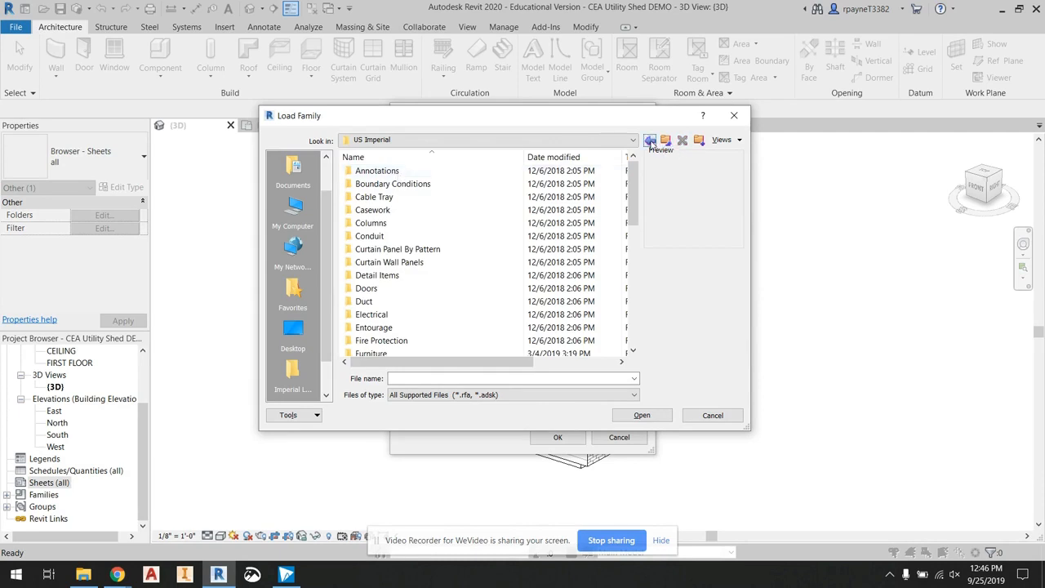
# Step: Load the B 11 x 17 Horizontal title block from the US Imperial Titleblocks folder and create the sheet with it
pyautogui.click(651, 142)
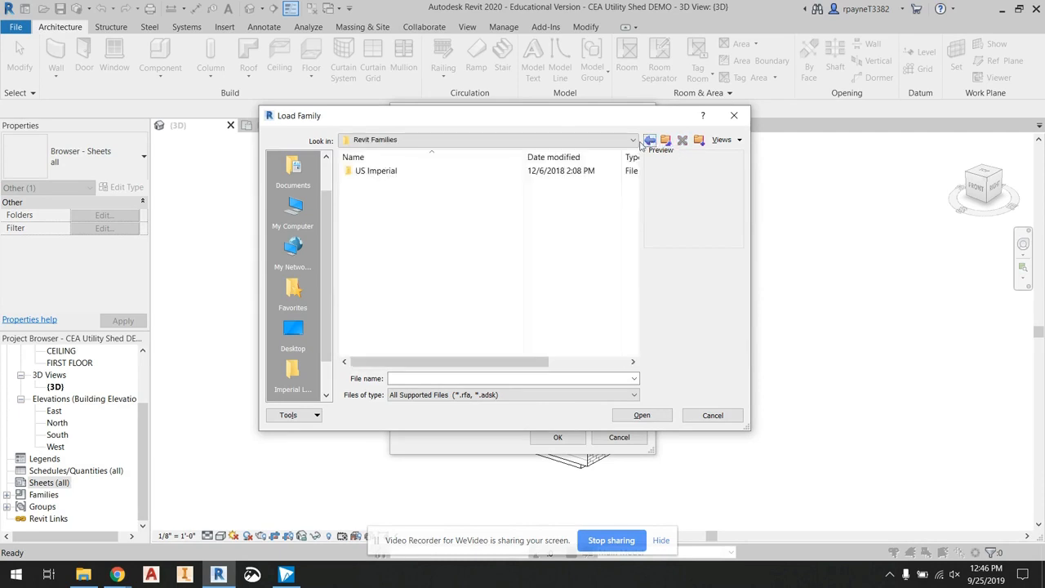
pyautogui.doubleClick(389, 176)
pyautogui.scroll(-8, 412, 237)
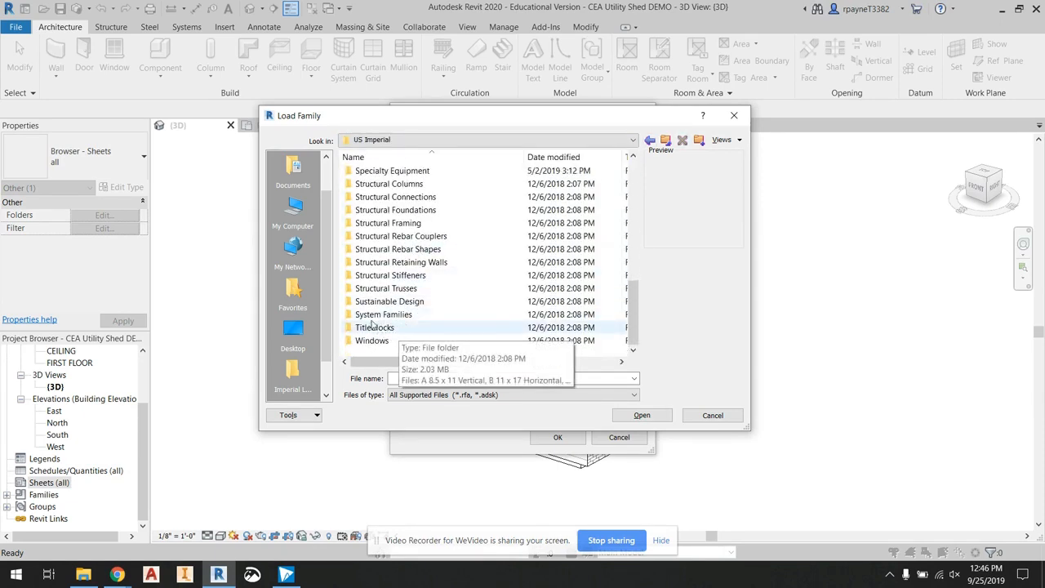
pyautogui.doubleClick(373, 329)
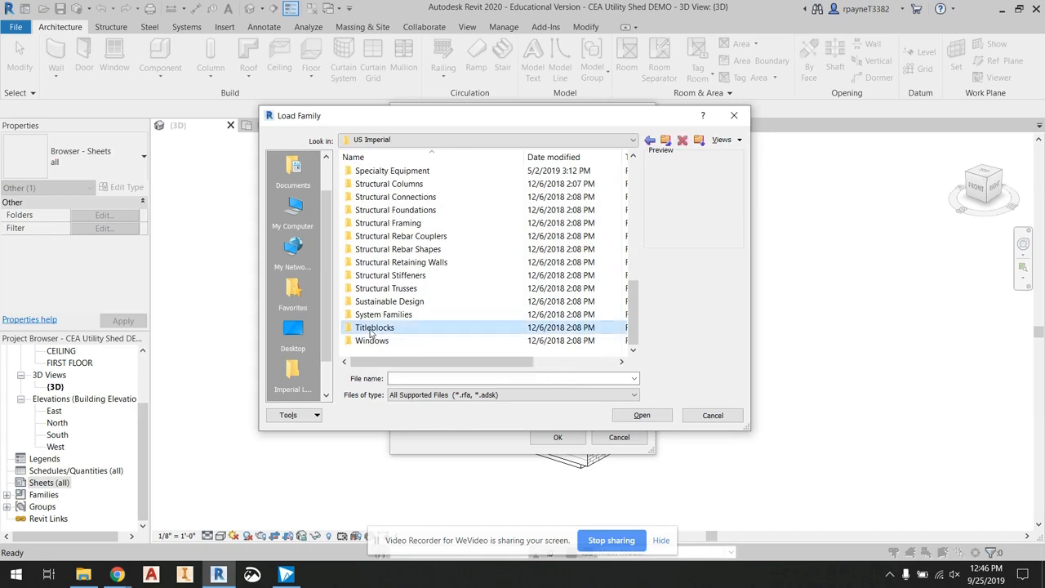
pyautogui.click(399, 185)
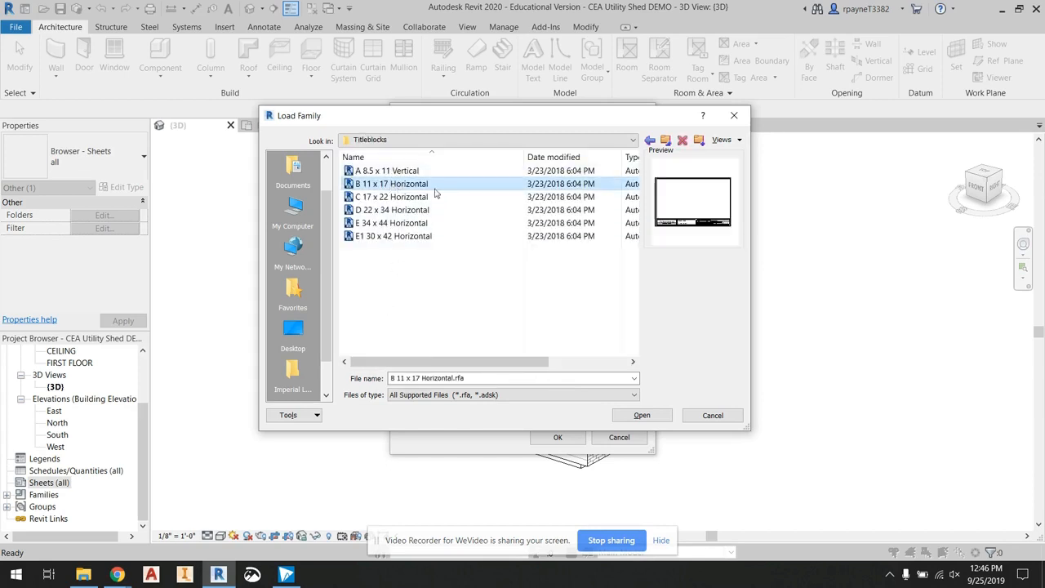
pyautogui.click(641, 415)
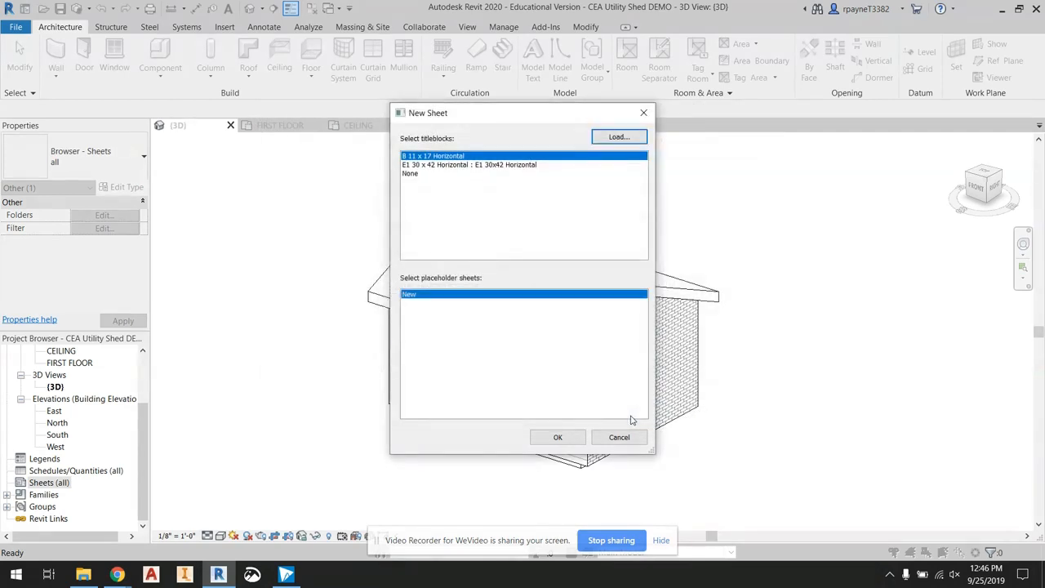
pyautogui.click(559, 438)
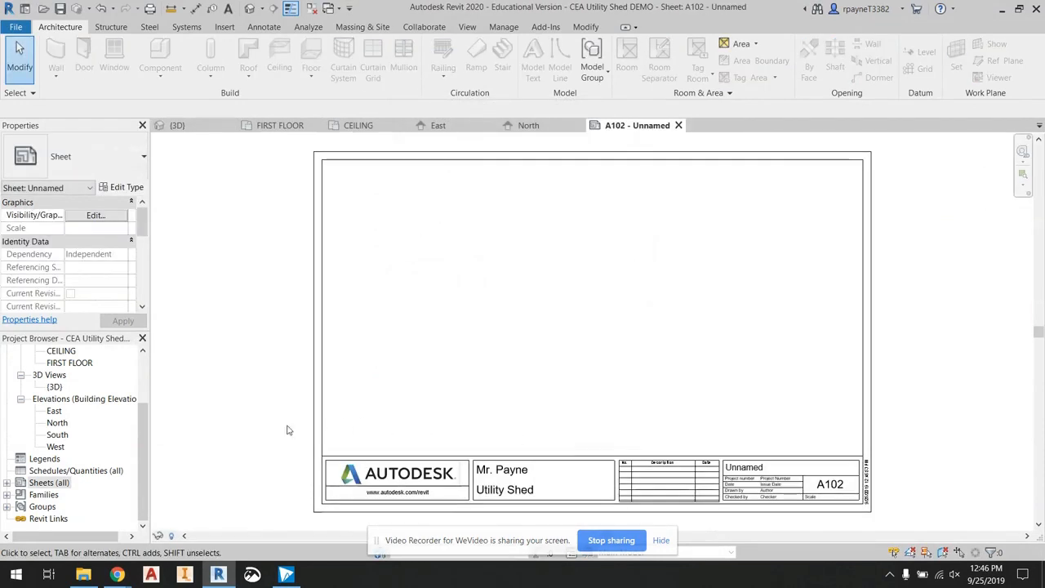
# Step: Change the new sheet's number to A101 in its title block
pyautogui.click(7, 483)
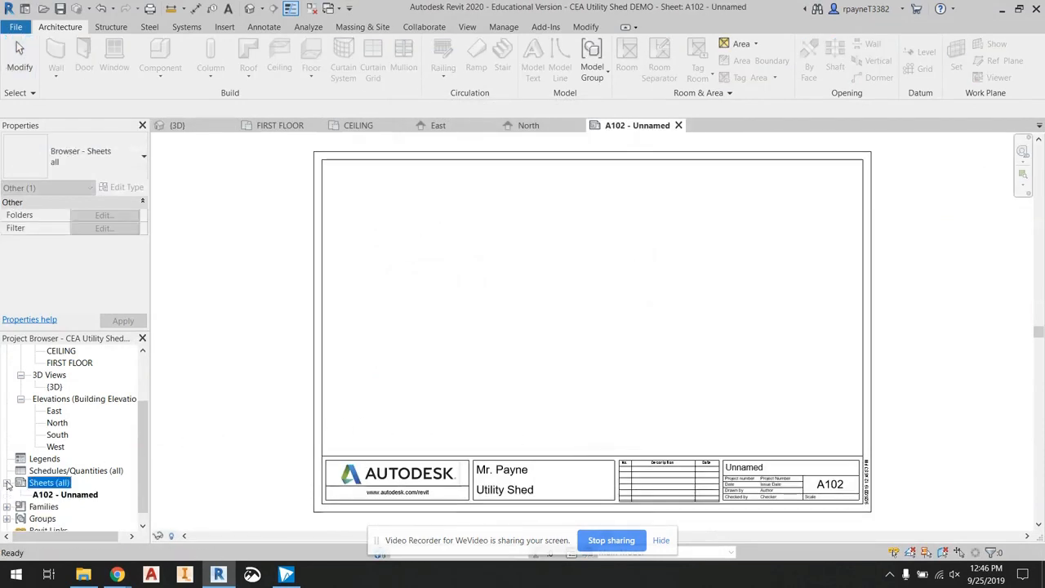
pyautogui.click(849, 489)
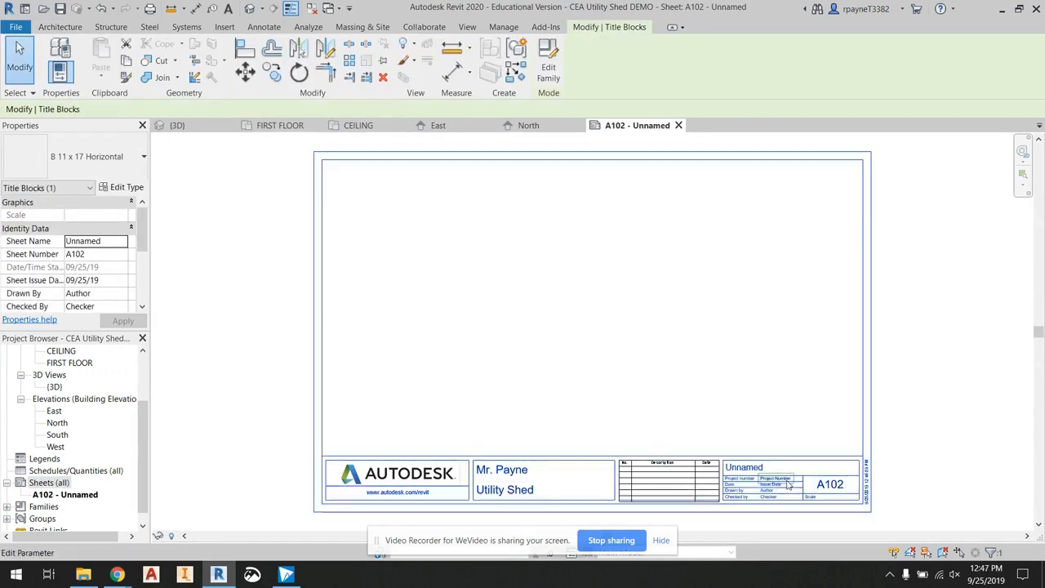
pyautogui.click(824, 486)
pyautogui.press('BackSpace')
pyautogui.write('1')
pyautogui.click(972, 406)
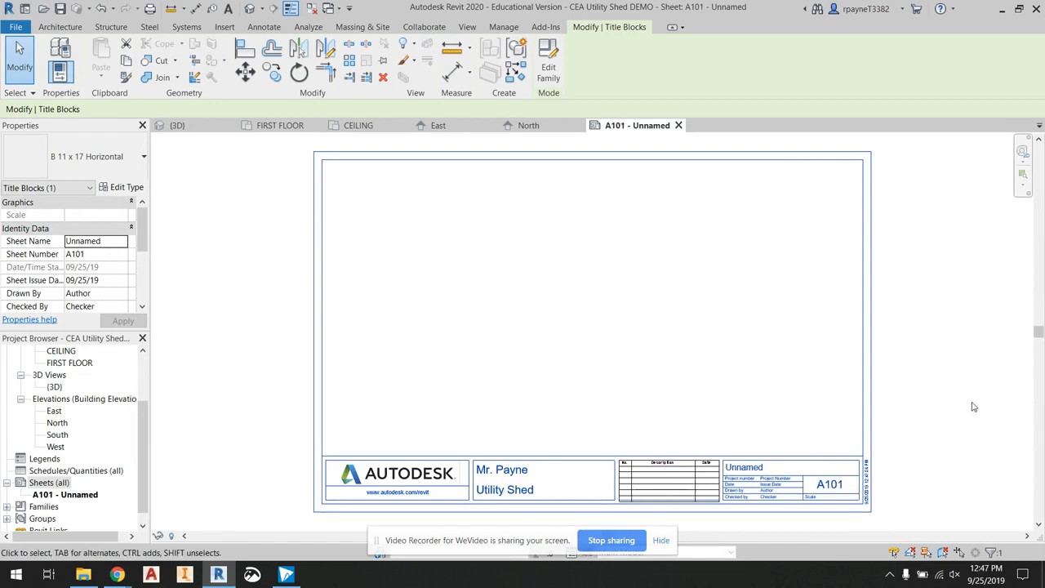
# Step: Re-enter the person's name in the upper line of the title block's project information
pyautogui.click(493, 477)
pyautogui.press('BackSpace')
pyautogui.press('BackSpace')
pyautogui.press('BackSpace')
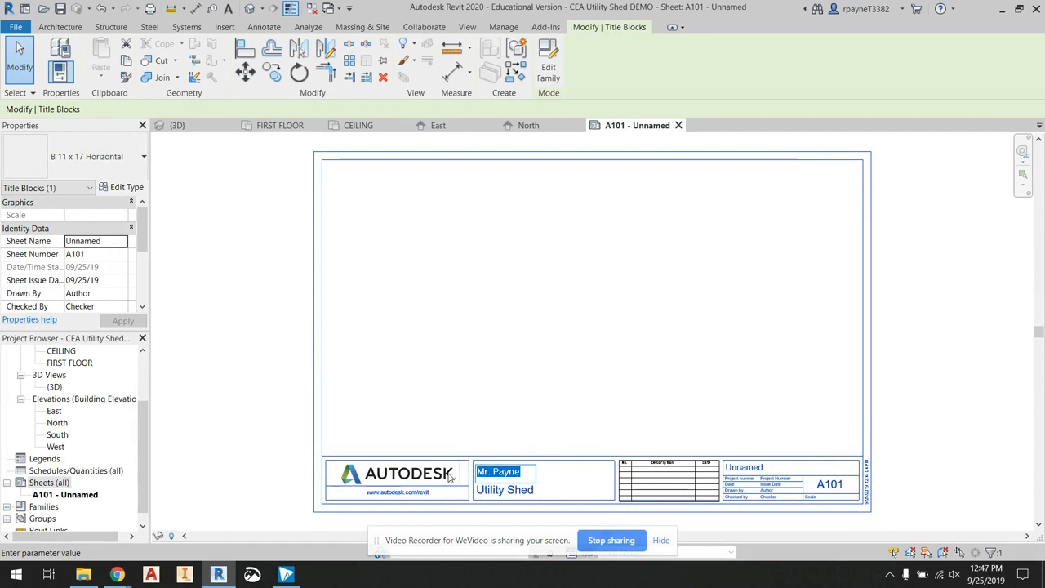
pyautogui.write('yne')
pyautogui.press('Return')
# Step: Enter "Utility Shed" as the project name in the title block
pyautogui.click(498, 488)
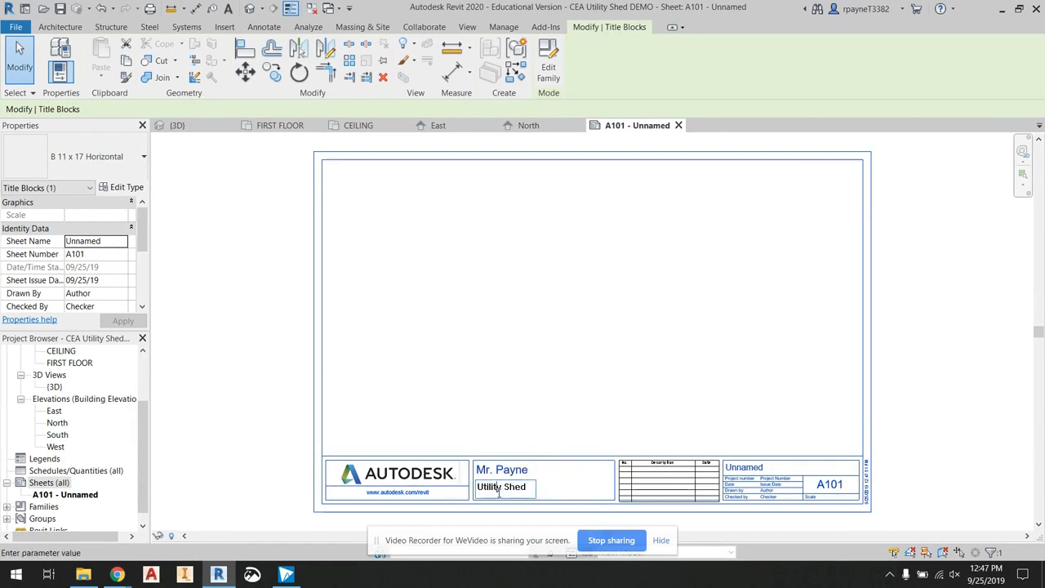
pyautogui.moveTo(521, 490); pyautogui.dragTo(477, 488)
pyautogui.write('Utili')
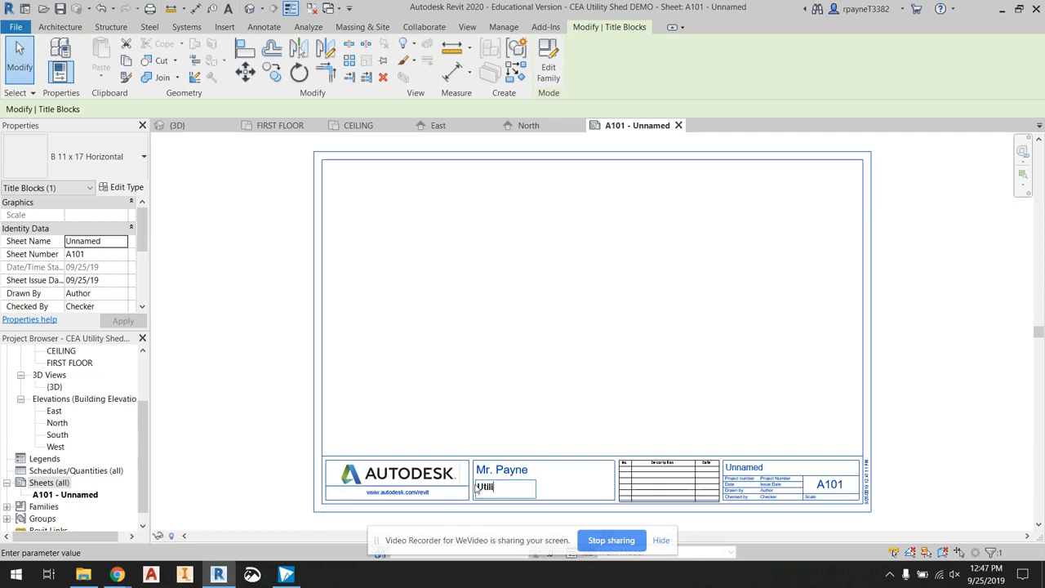
pyautogui.write('ty Shed')
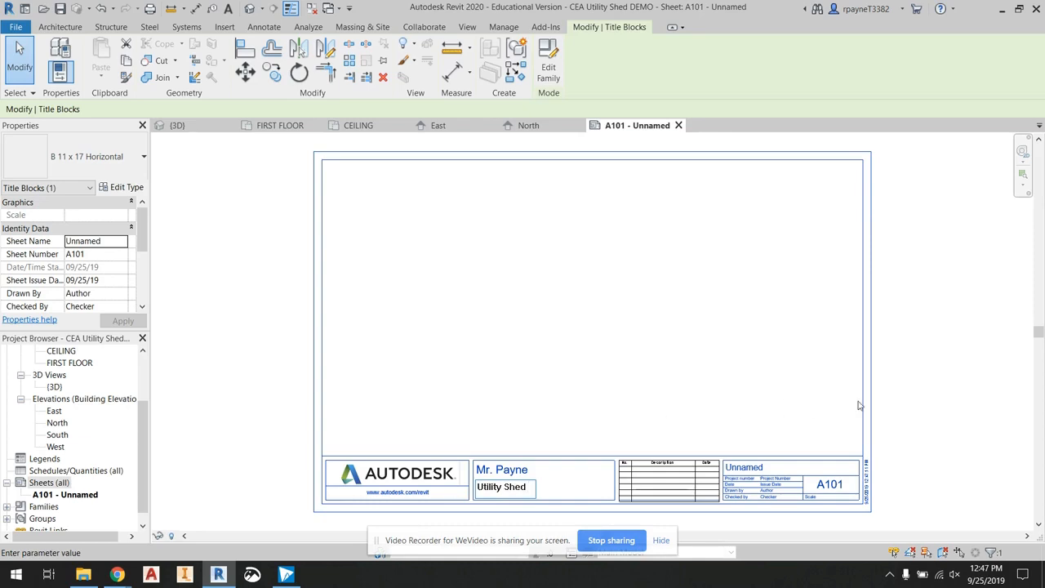
pyautogui.click(972, 393)
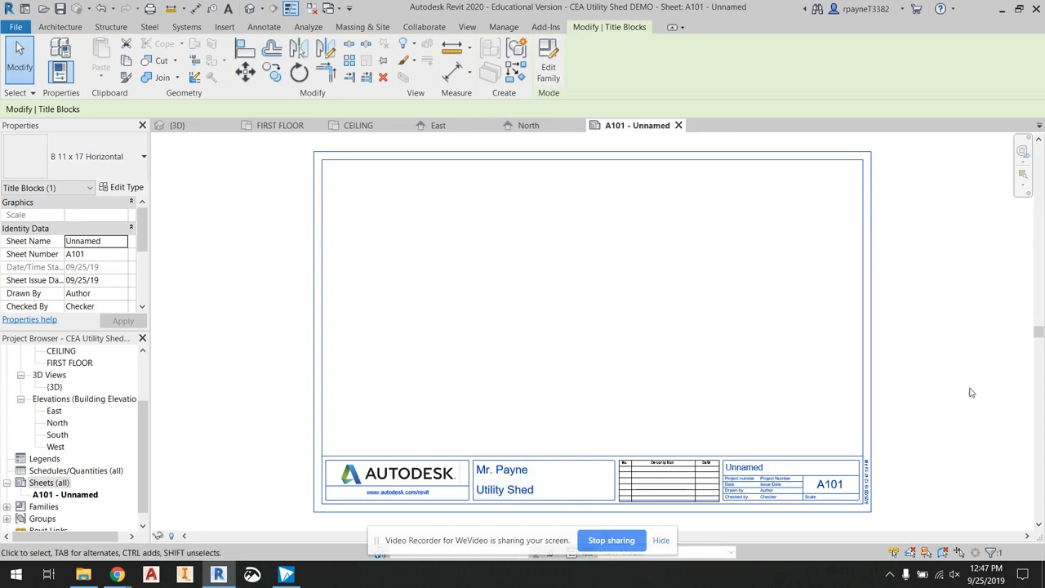
# Step: Name the sheet "Floor and Elevation Plan" in its title block
pyautogui.click(752, 471)
pyautogui.write('Floor Plan')
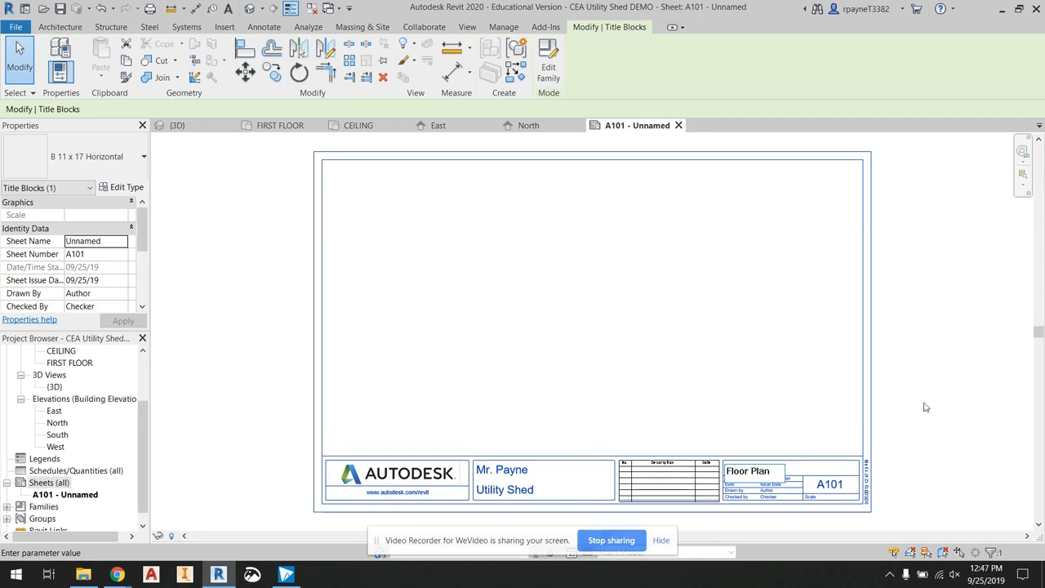
pyautogui.press('Return')
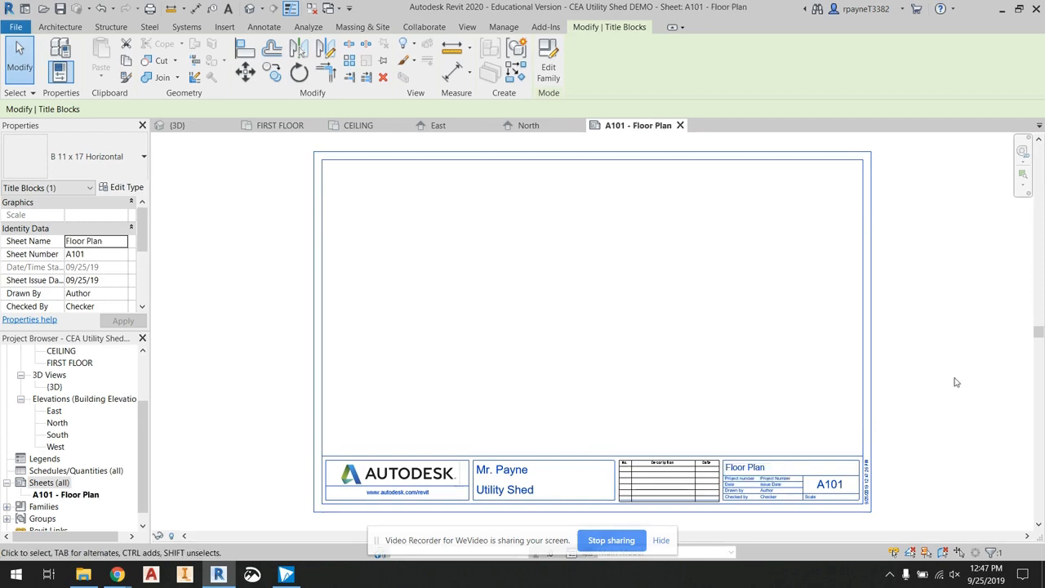
pyautogui.click(736, 471)
pyautogui.click(749, 472)
pyautogui.write('and ')
pyautogui.write('Elevation')
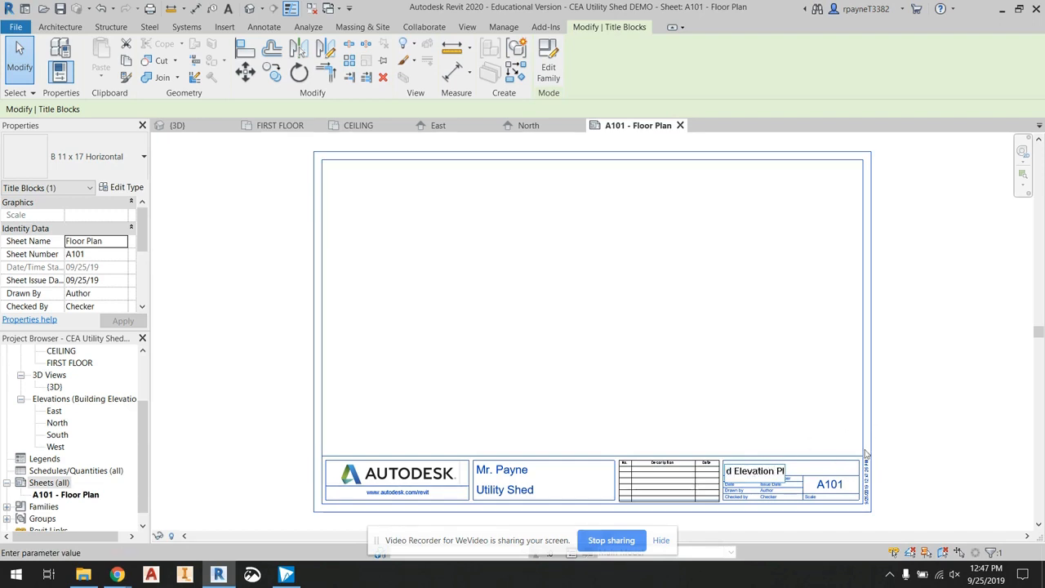
pyautogui.click(938, 425)
pyautogui.click(943, 420)
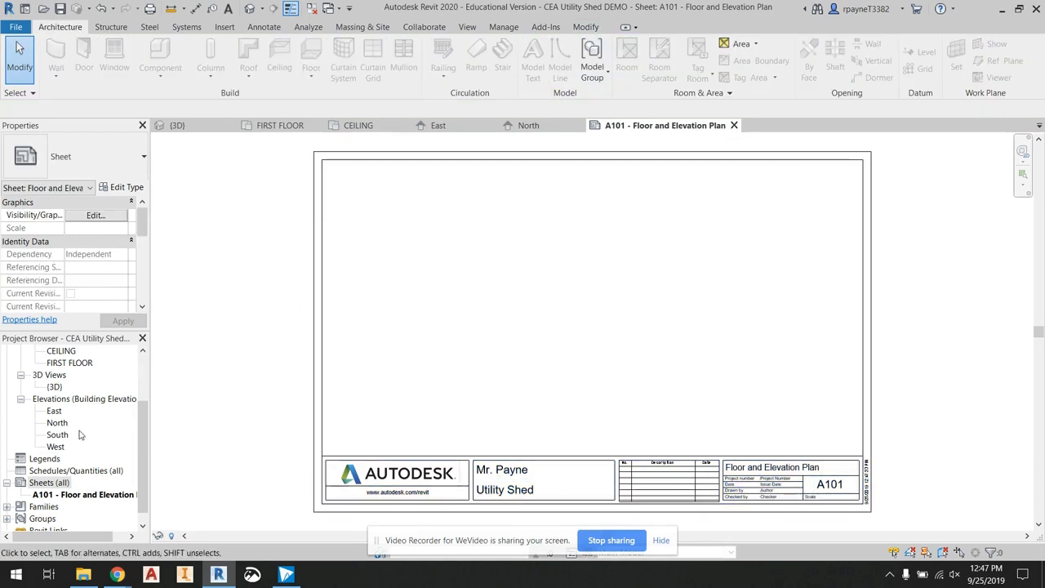
# Step: Try placing the uncropped FIRST FLOOR plan on sheet A101 and delete its viewport again
pyautogui.scroll(3, 79, 434)
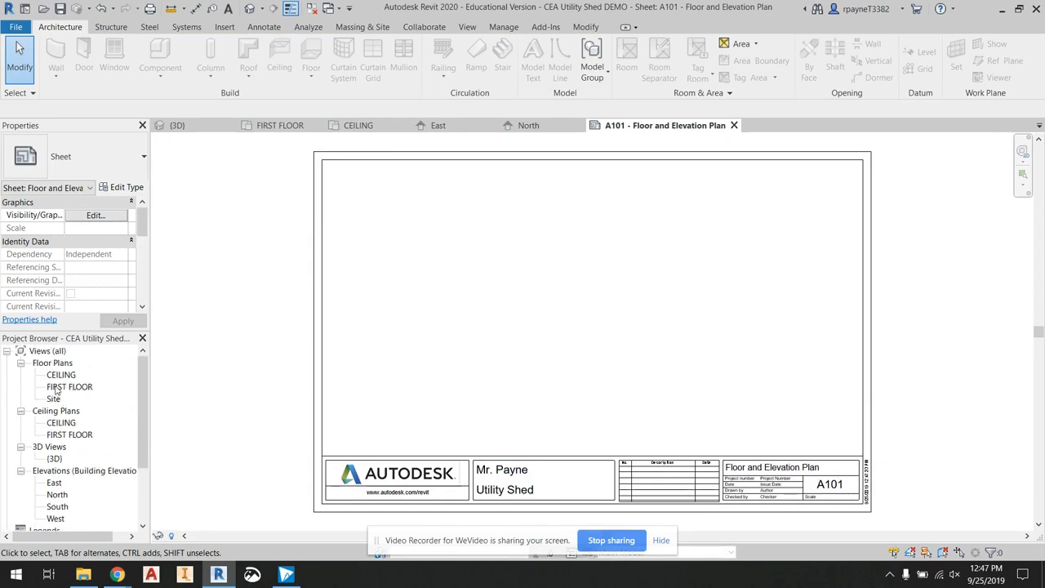
pyautogui.click(69, 387)
pyautogui.moveTo(74, 390); pyautogui.dragTo(444, 285)
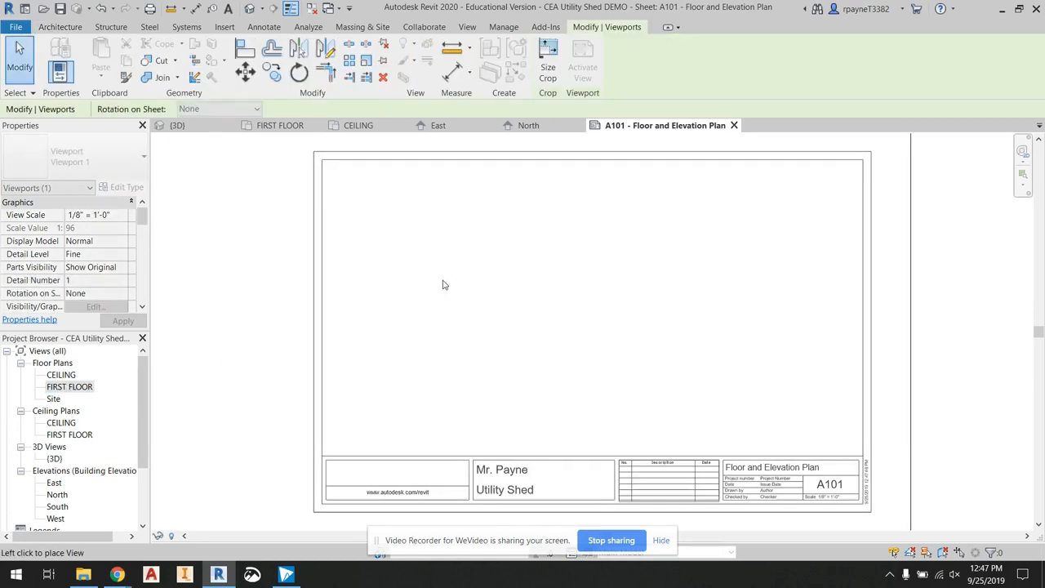
pyautogui.scroll(-3, 450, 282)
pyautogui.scroll(-2, 454, 286)
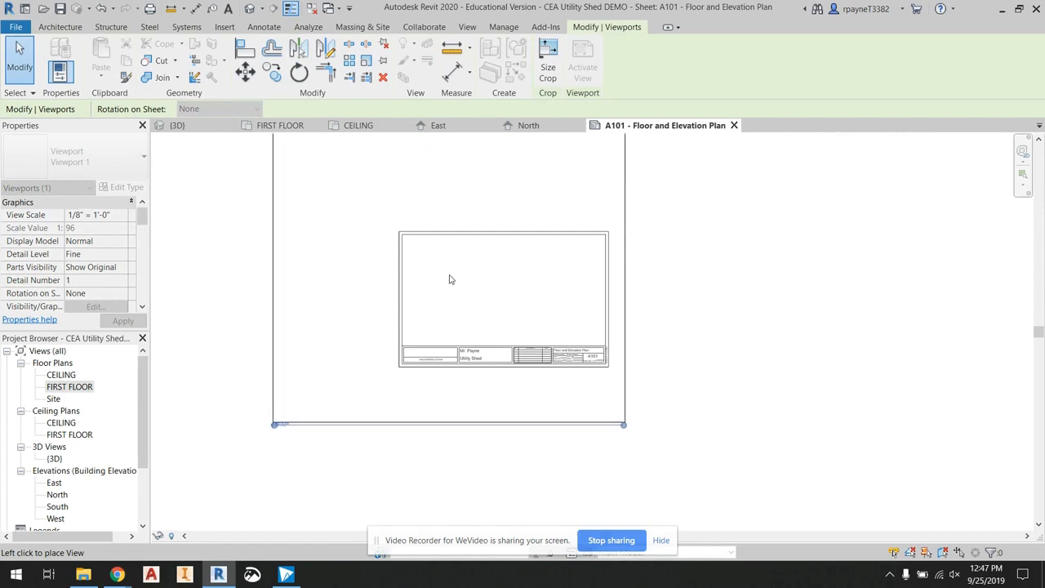
pyautogui.click(454, 279)
pyautogui.scroll(4, 441, 274)
pyautogui.scroll(5, 438, 271)
pyautogui.scroll(-3, 439, 275)
pyautogui.scroll(-5, 434, 270)
pyautogui.click(801, 324)
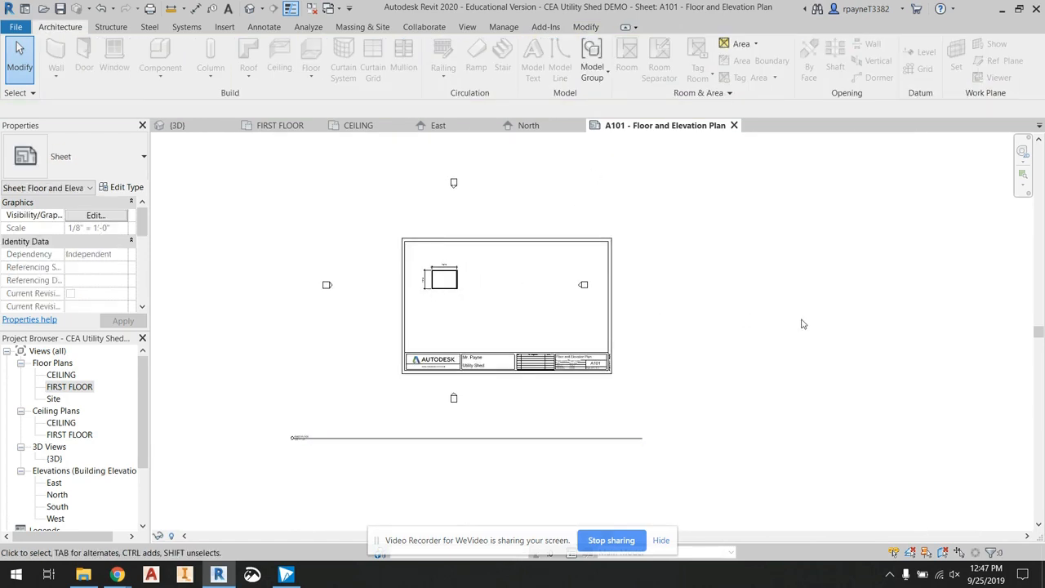
pyautogui.click(530, 434)
pyautogui.press('Delete')
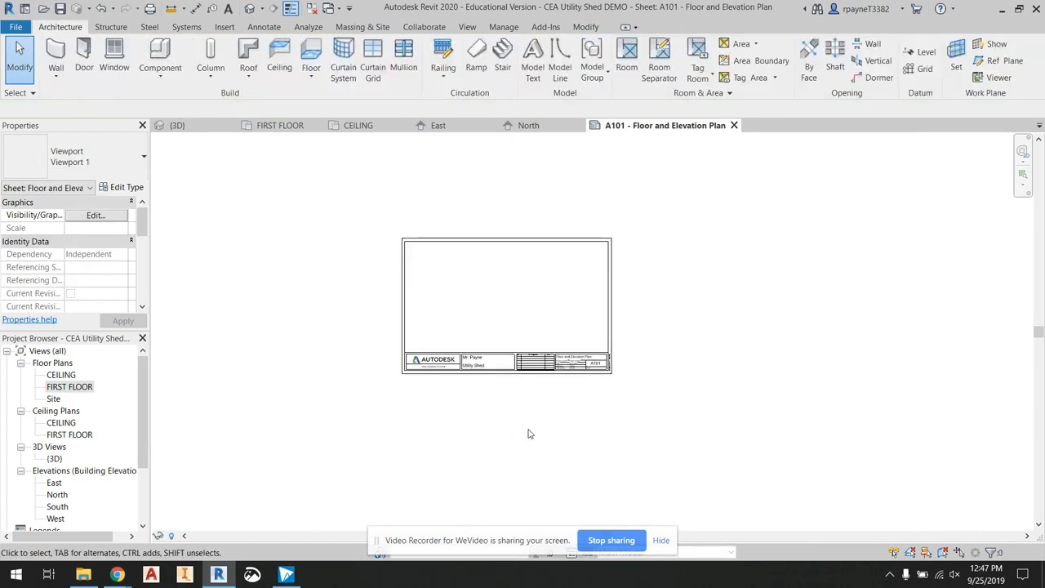
# Step: Open the FIRST FLOOR plan view and show its crop region
pyautogui.doubleClick(71, 388)
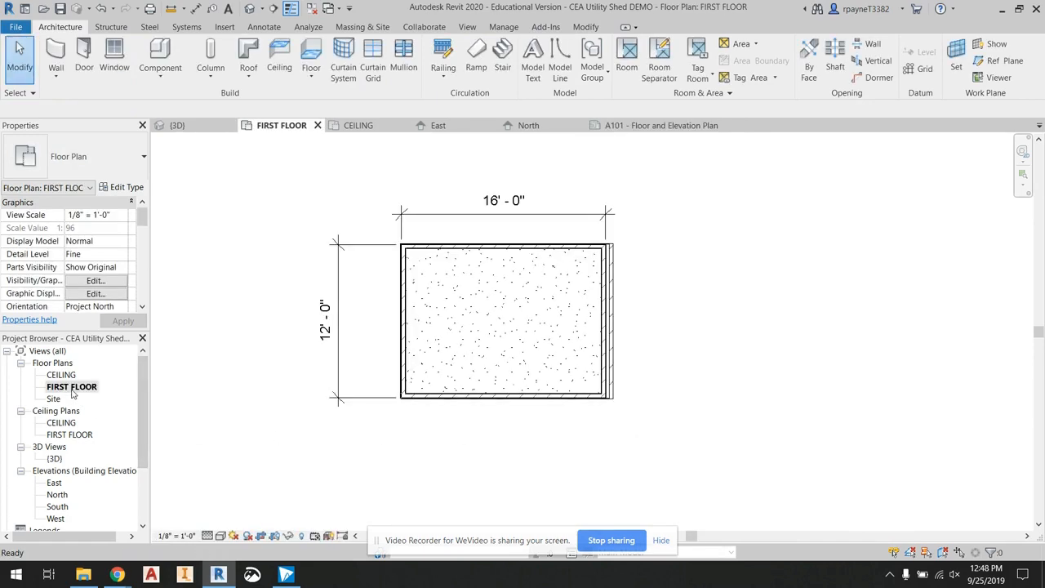
pyautogui.scroll(-5, 278, 337)
pyautogui.moveTo(280, 334); pyautogui.dragTo(451, 308, button='middle')
pyautogui.scroll(-1, 442, 315)
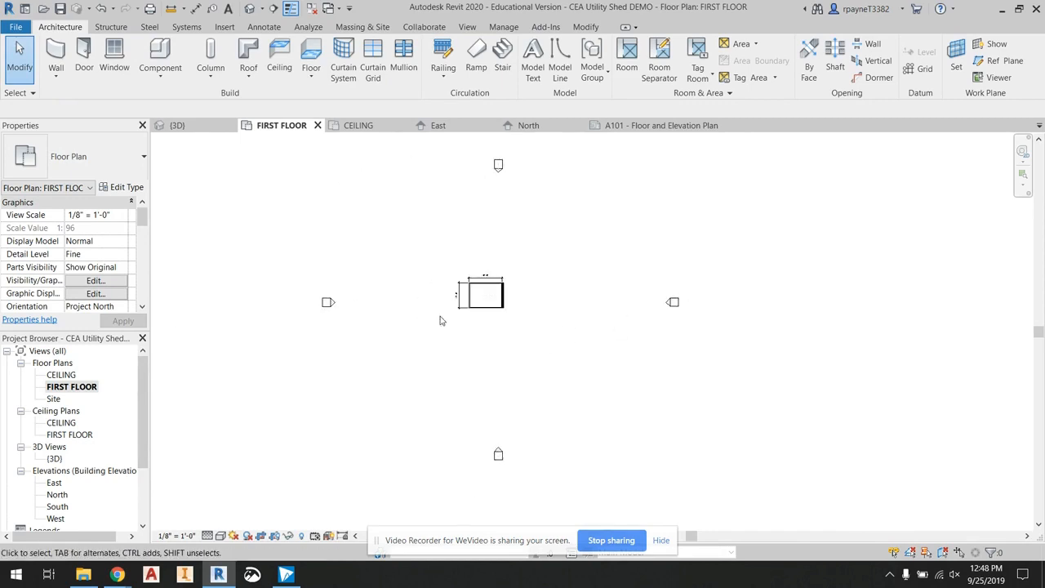
pyautogui.click(273, 536)
pyautogui.scroll(-2, 285, 459)
pyautogui.moveTo(448, 547); pyautogui.dragTo(766, 518)
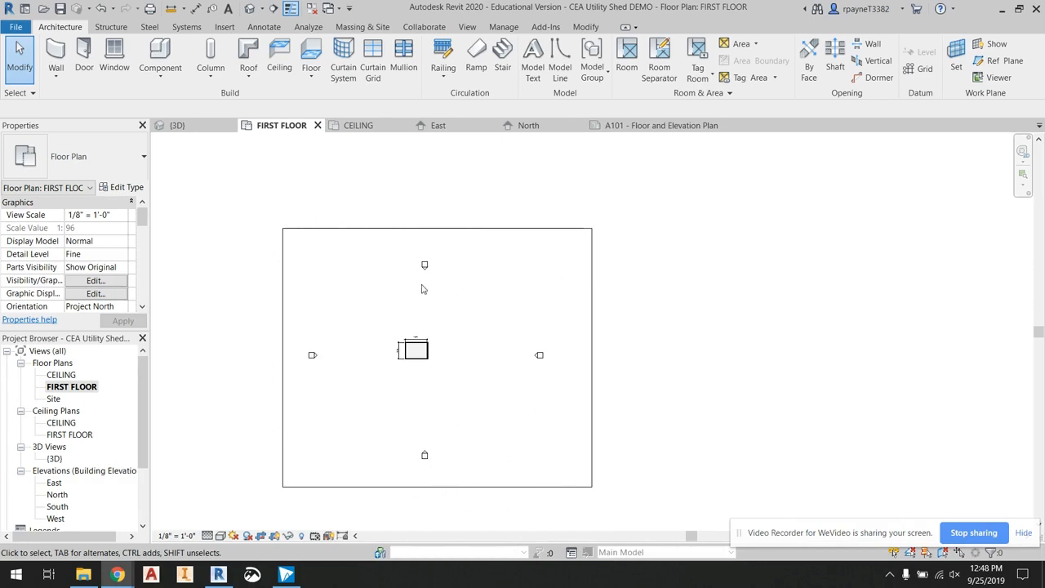
# Step: Pull all four sides of the crop region in around the shed plan, leaving the elevation markers outside
pyautogui.click(440, 489)
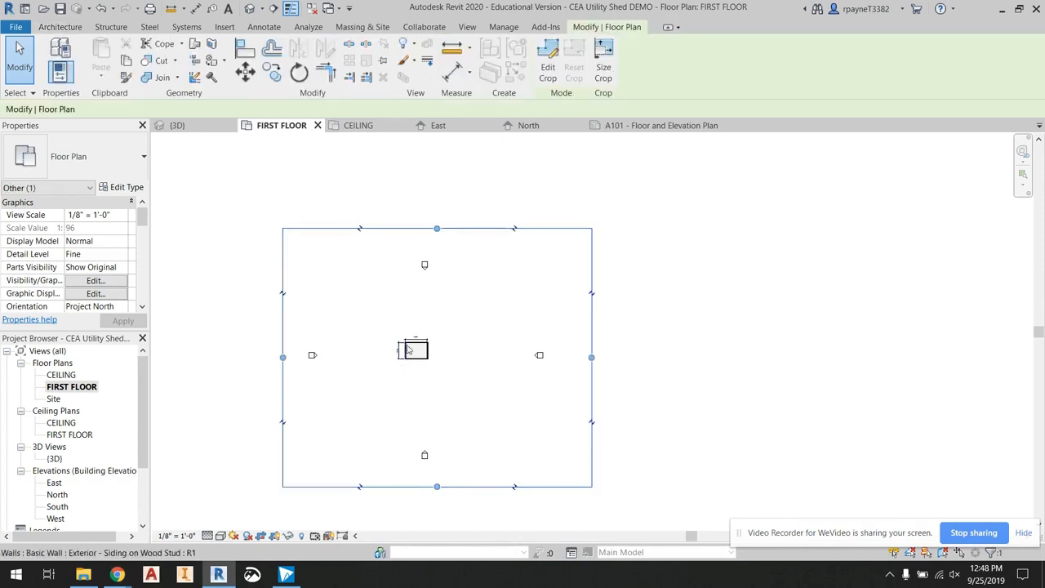
pyautogui.moveTo(436, 486); pyautogui.dragTo(422, 364)
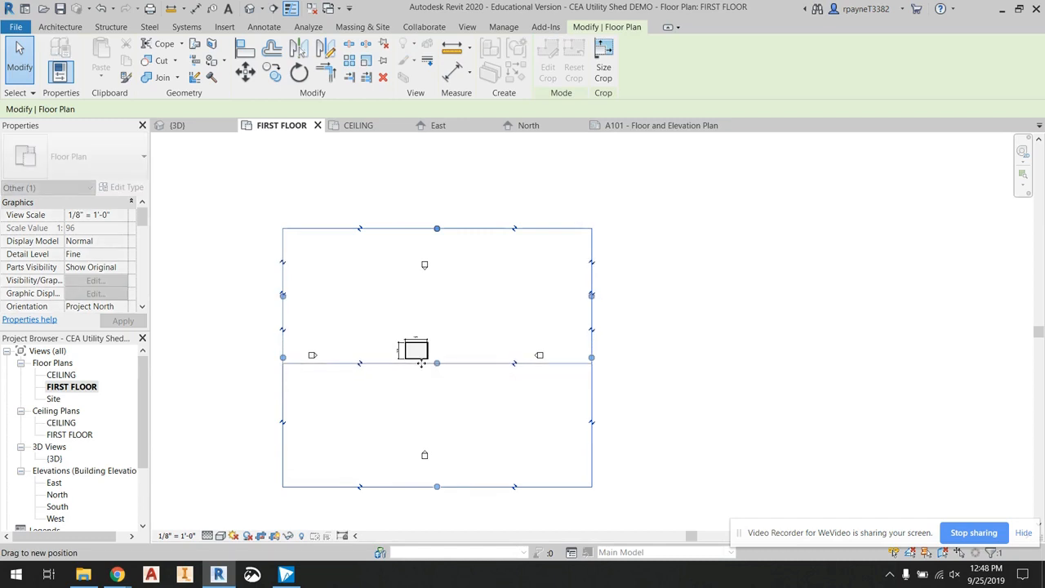
pyautogui.moveTo(283, 295); pyautogui.dragTo(394, 303)
pyautogui.moveTo(490, 229); pyautogui.dragTo(483, 334)
pyautogui.moveTo(591, 349); pyautogui.dragTo(437, 357)
pyautogui.scroll(7, 437, 359)
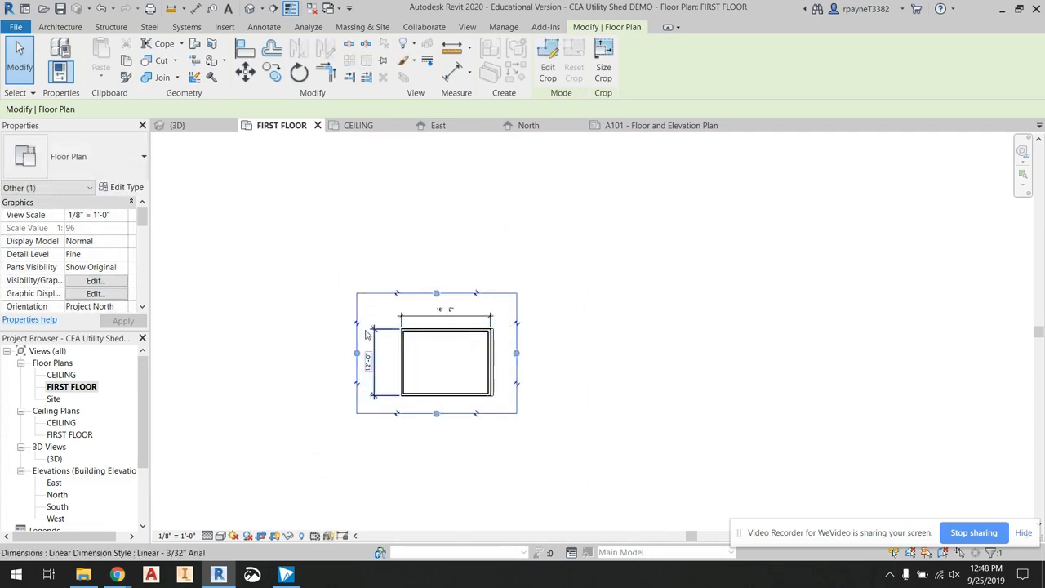
# Step: Tighten the crop region's right, top and bottom edges around the dimensioned plan and hide the crop boundary
pyautogui.moveTo(435, 393); pyautogui.dragTo(431, 370, button='middle')
pyautogui.moveTo(592, 339); pyautogui.dragTo(575, 334)
pyautogui.moveTo(462, 246); pyautogui.dragTo(462, 259)
pyautogui.moveTo(463, 430); pyautogui.dragTo(462, 415)
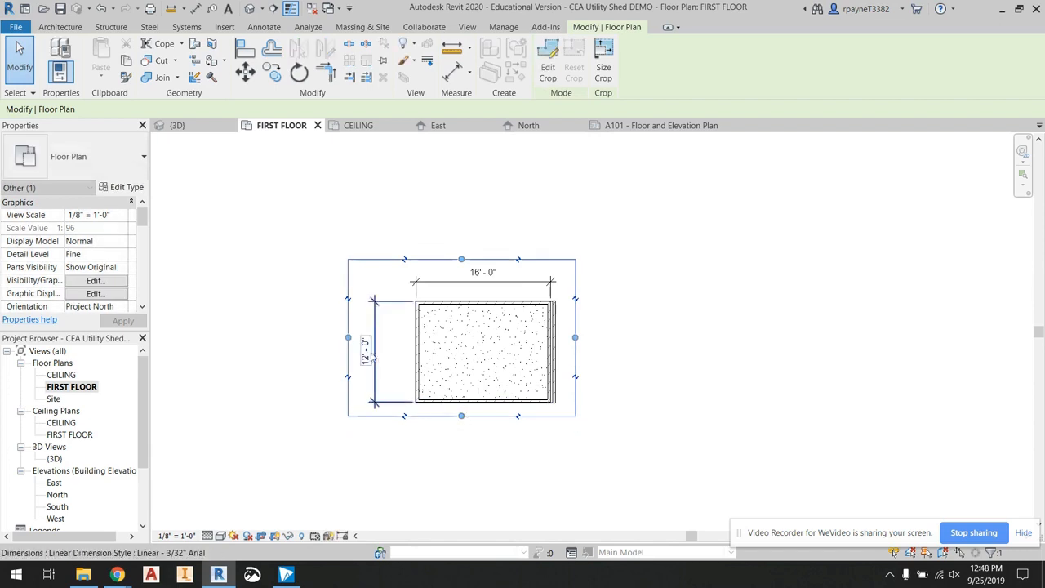
pyautogui.scroll(3, 372, 349)
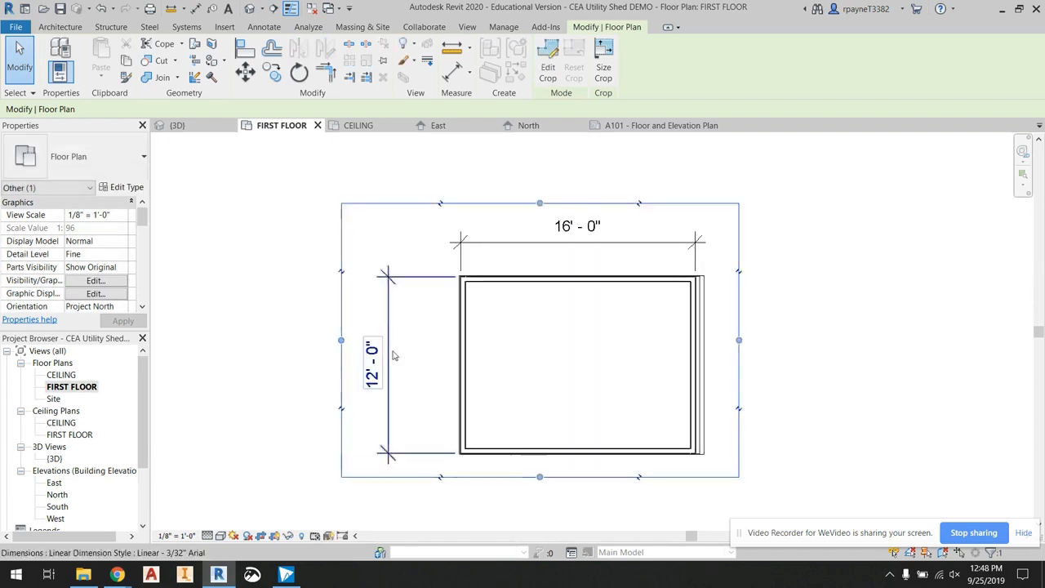
pyautogui.click(730, 334)
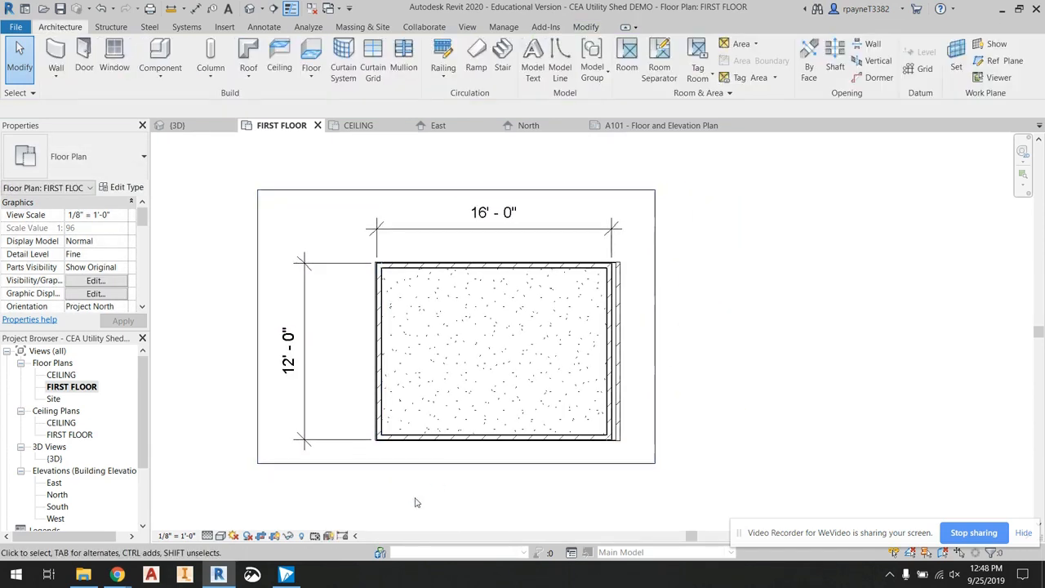
pyautogui.click(278, 539)
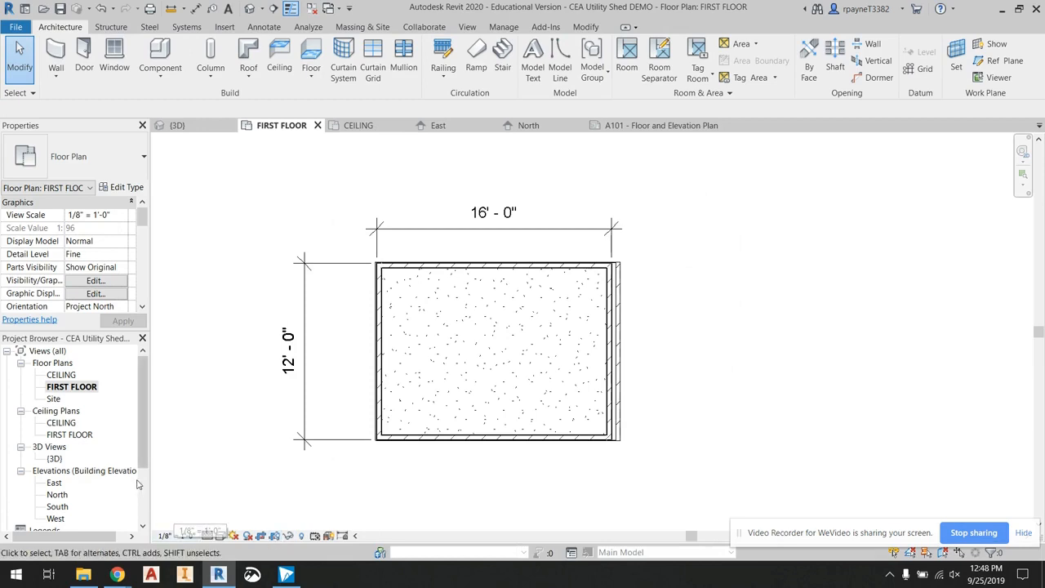
# Step: Try placing the cropped FIRST FLOOR plan on sheet A101 at 1/8" = 1'-0" and delete its viewport again
pyautogui.scroll(-3, 138, 484)
pyautogui.doubleClick(90, 483)
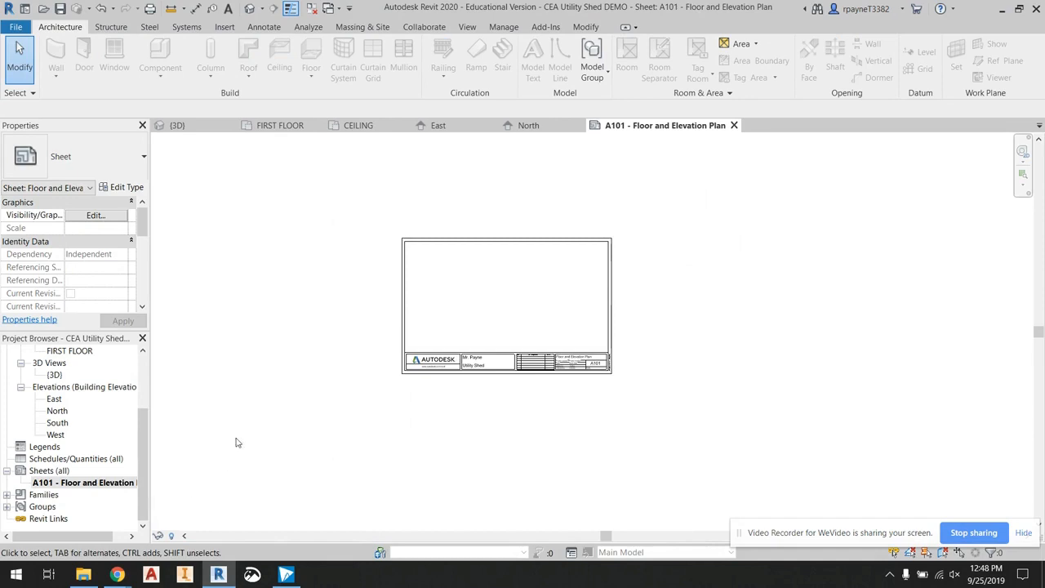
pyautogui.scroll(3, 32, 369)
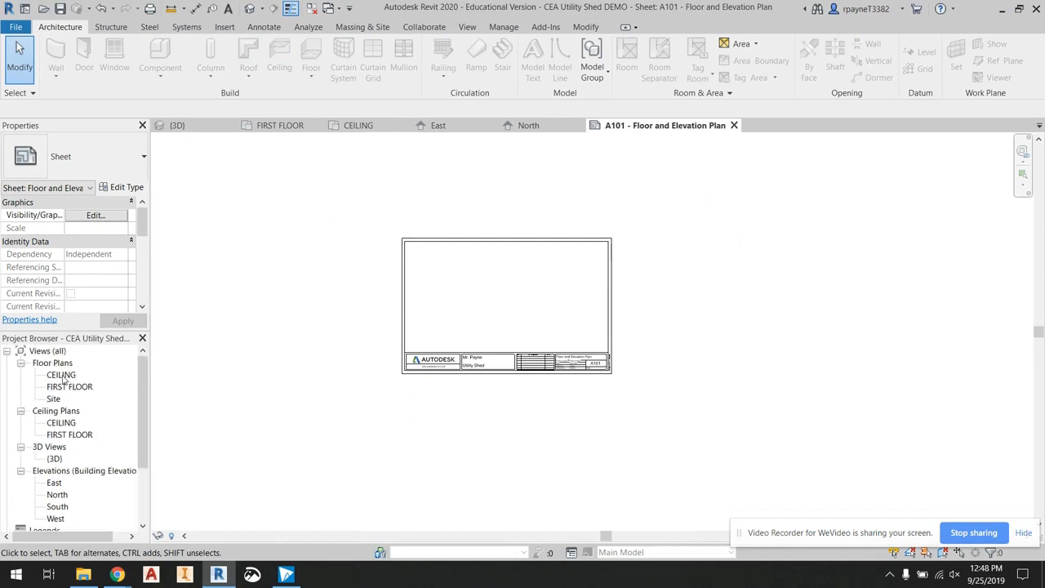
pyautogui.moveTo(65, 384); pyautogui.dragTo(437, 266)
pyautogui.scroll(5, 437, 266)
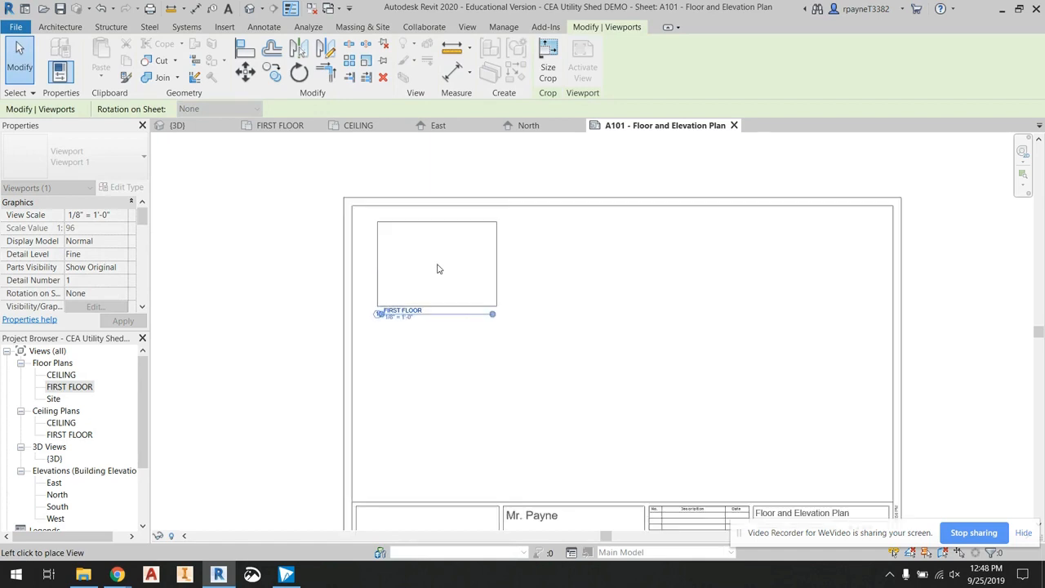
pyautogui.scroll(-4, 347, 292)
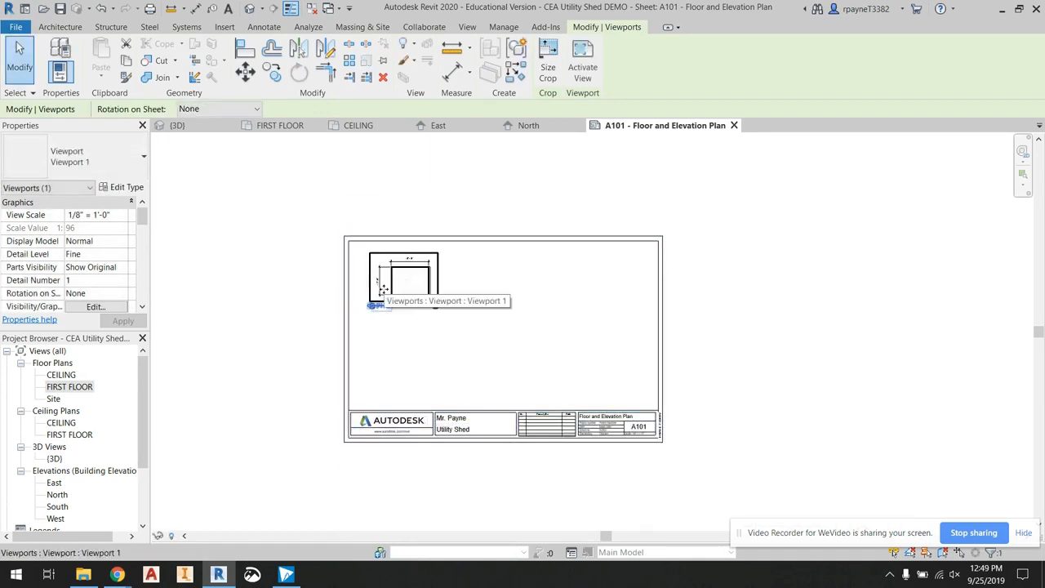
pyautogui.press('Delete')
# Step: Set the FIRST FLOOR plan's view scale to 3/16" = 1'-0"
pyautogui.scroll(-2, 49, 425)
pyautogui.scroll(2, 67, 393)
pyautogui.doubleClick(68, 390)
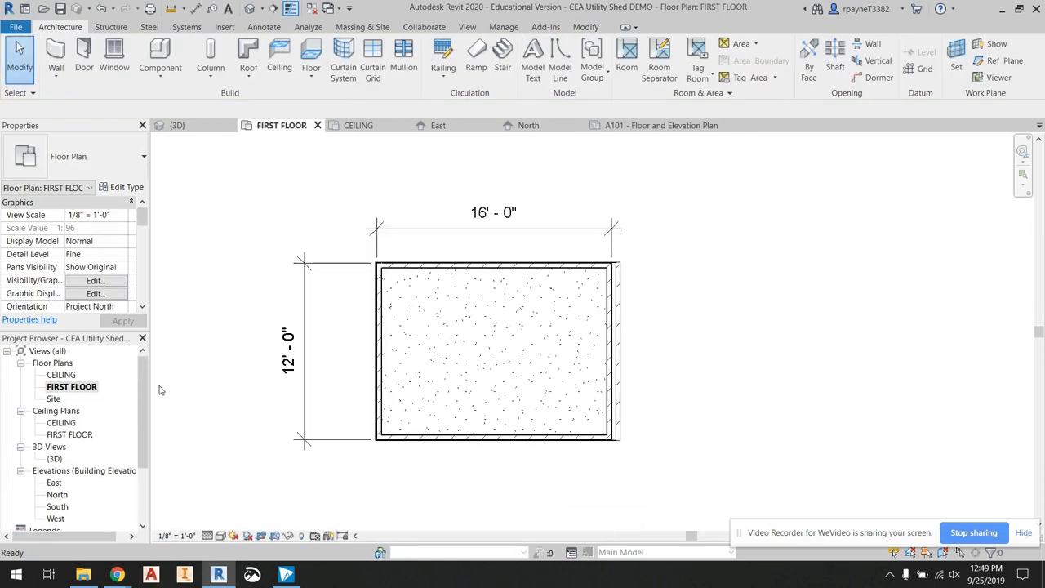
pyautogui.click(177, 536)
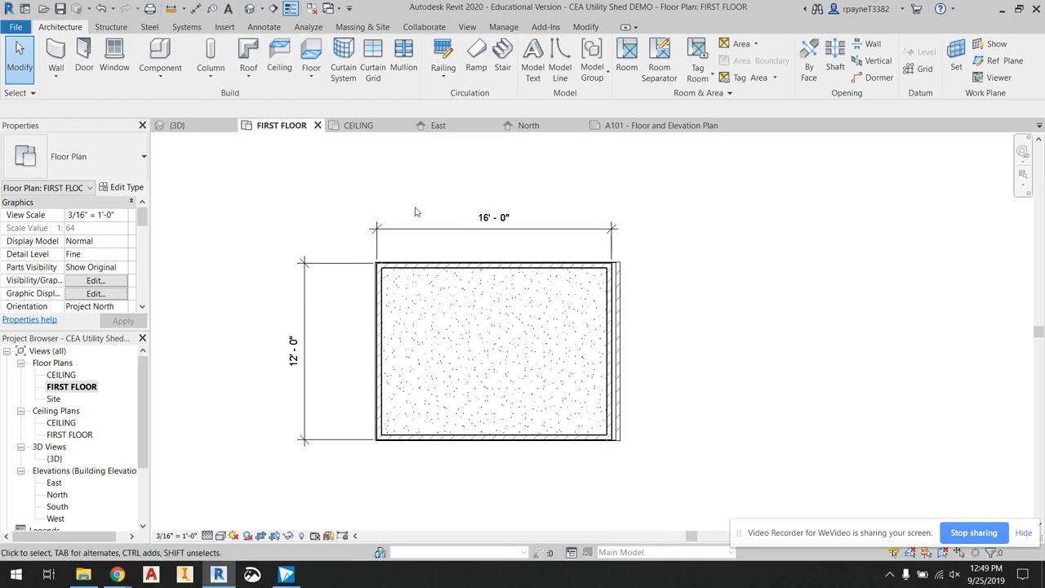
# Step: Place the rescaled FIRST FLOOR plan in the upper left area of sheet A101 and check its title and dimensions
pyautogui.scroll(-3, 117, 486)
pyautogui.doubleClick(74, 481)
pyautogui.scroll(2, 425, 272)
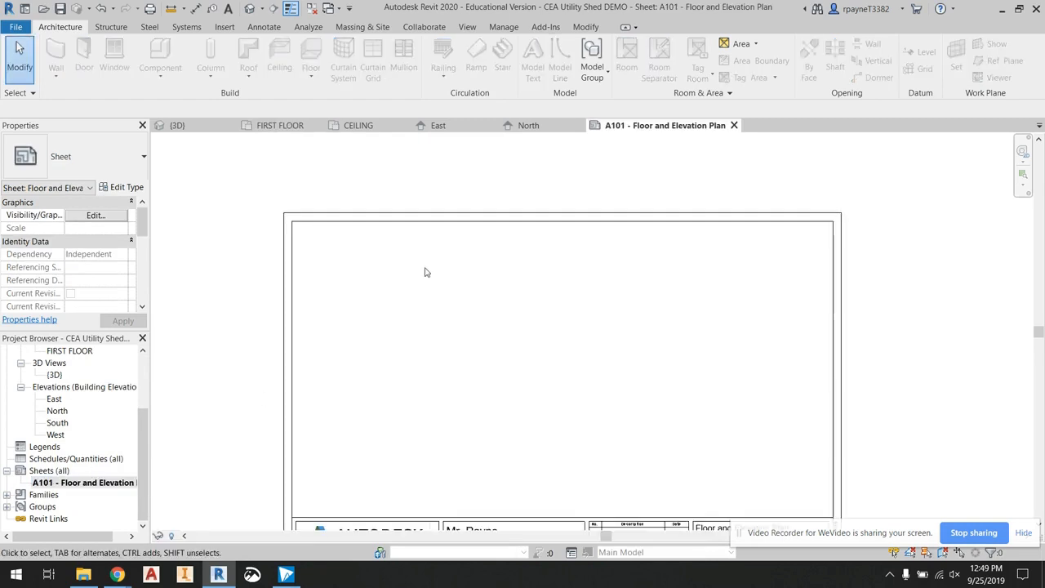
pyautogui.scroll(3, 87, 420)
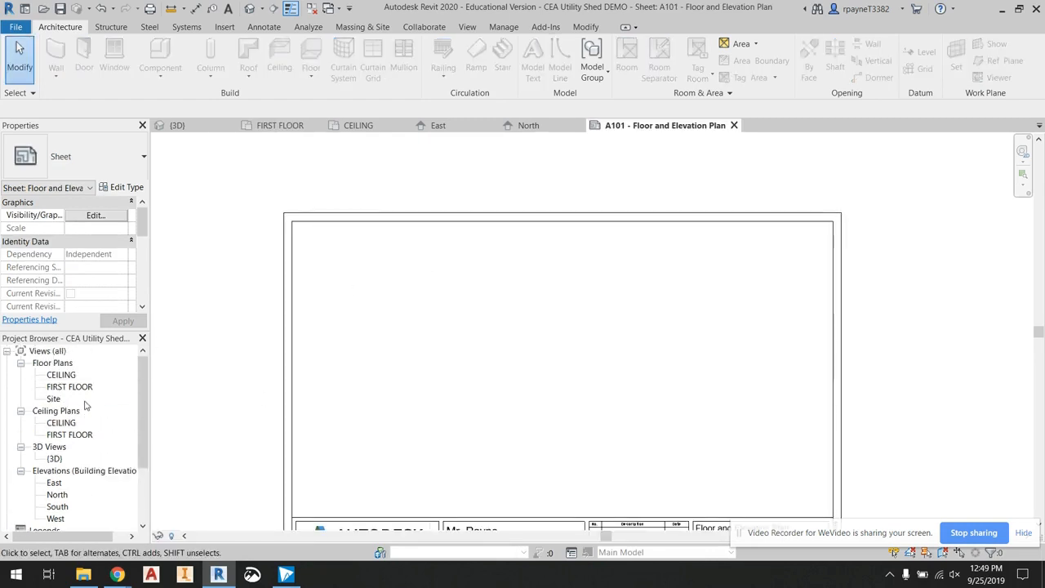
pyautogui.moveTo(69, 389); pyautogui.dragTo(434, 308)
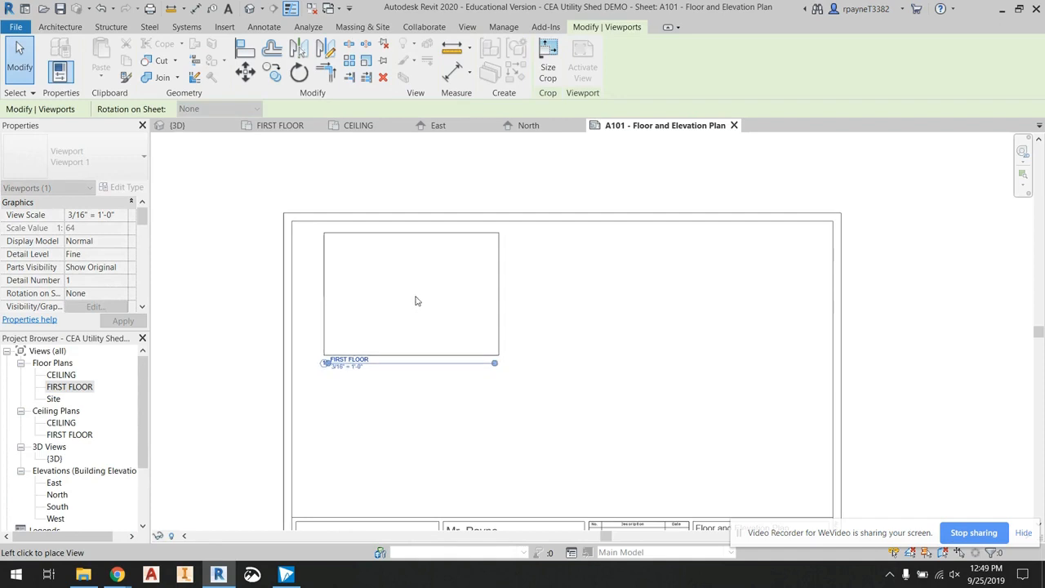
pyautogui.click(417, 299)
pyautogui.scroll(-3, 204, 319)
pyautogui.click(206, 319)
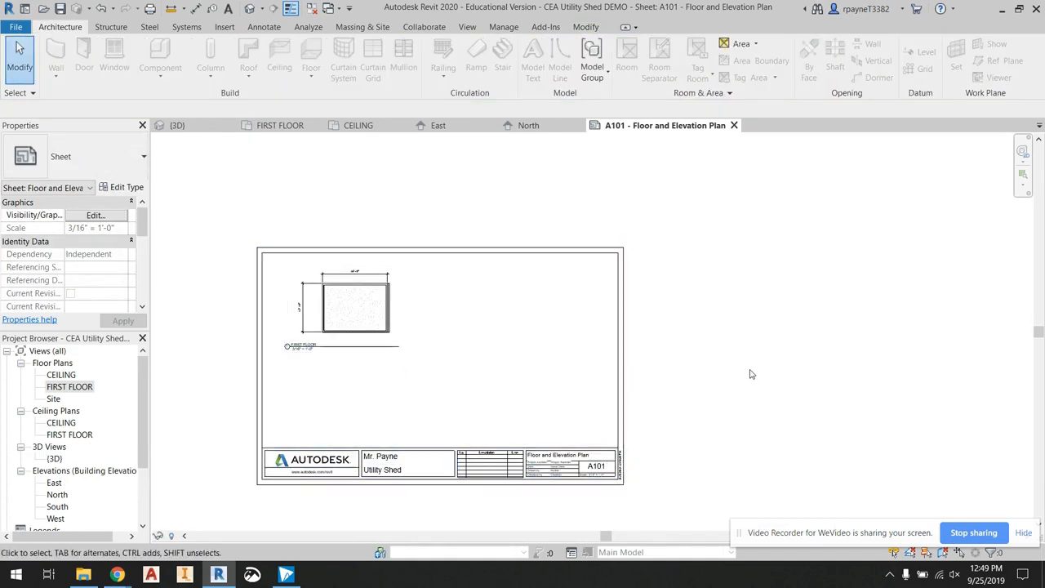
pyautogui.scroll(5, 383, 371)
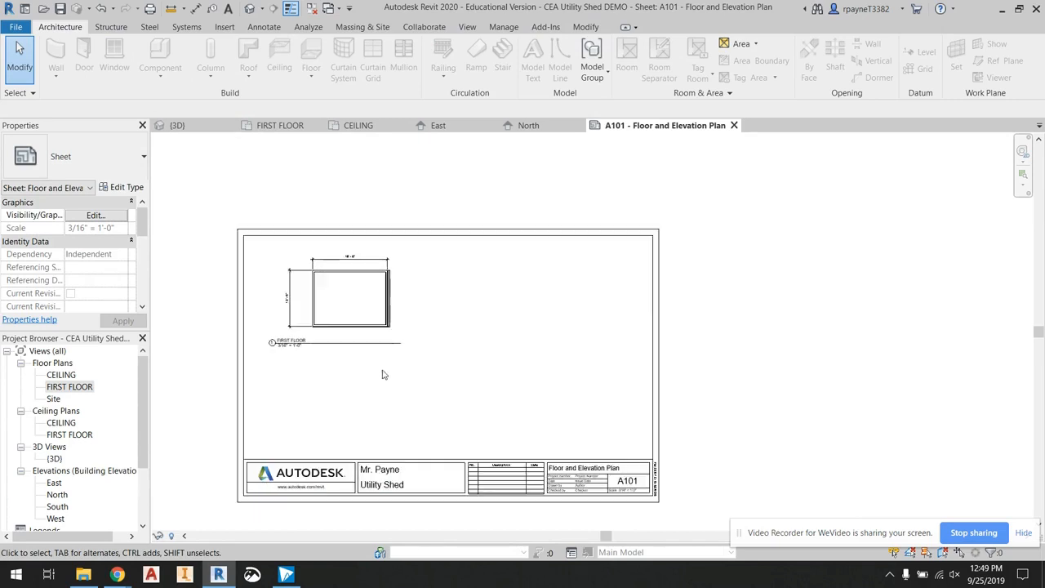
pyautogui.scroll(1, 201, 240)
pyautogui.moveTo(202, 239); pyautogui.dragTo(281, 338, button='middle')
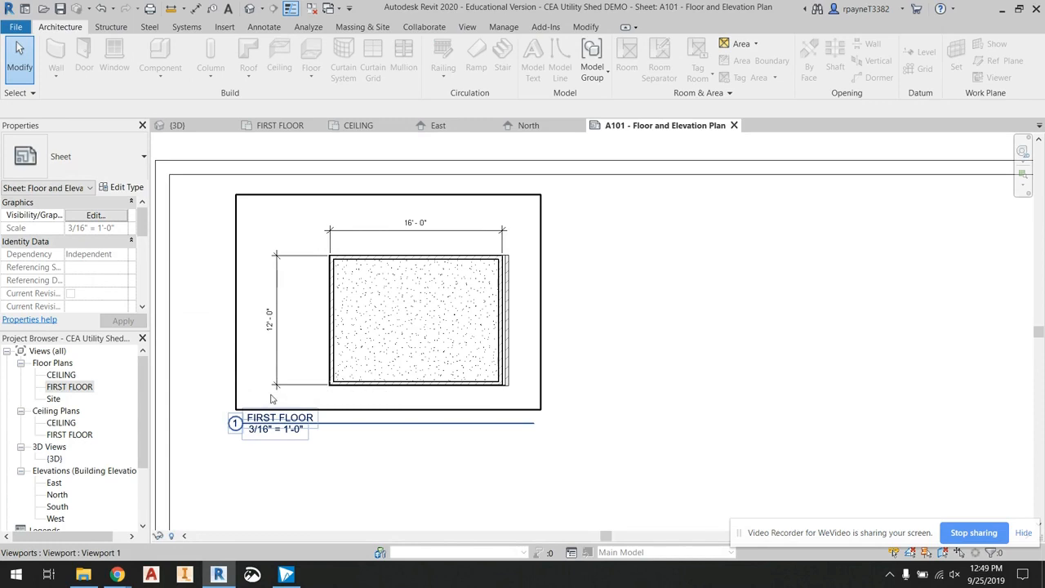
pyautogui.scroll(-3, 343, 367)
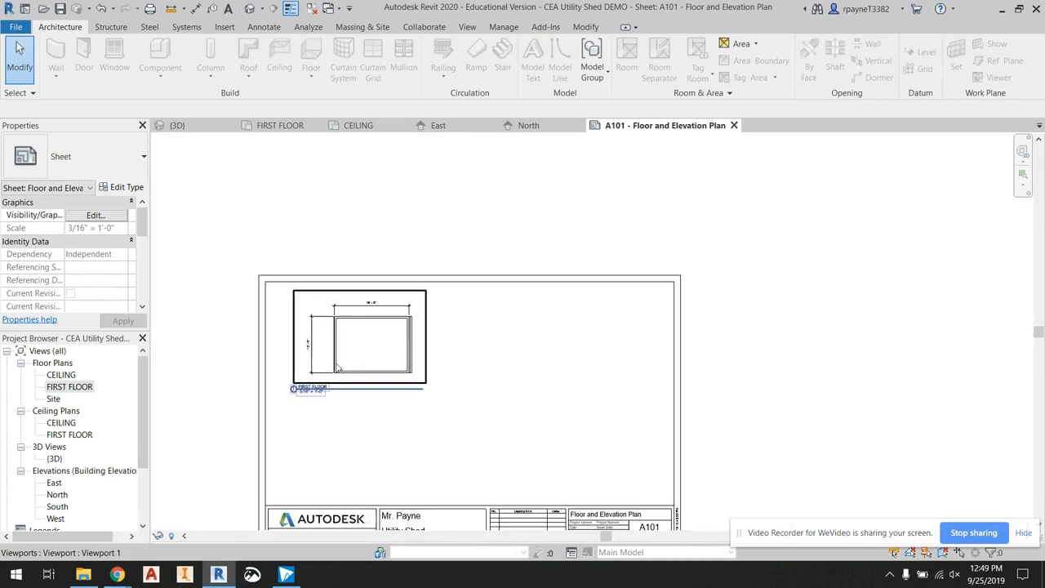
pyautogui.click(794, 338)
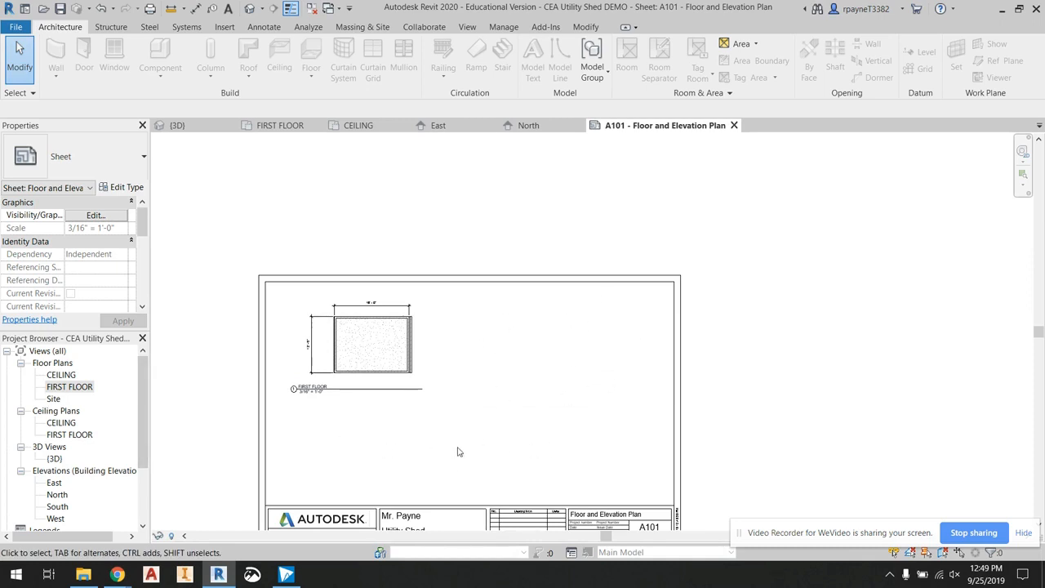
# Step: Open the {3D} view of the shed and set its visual style to Hidden Line
pyautogui.doubleClick(54, 459)
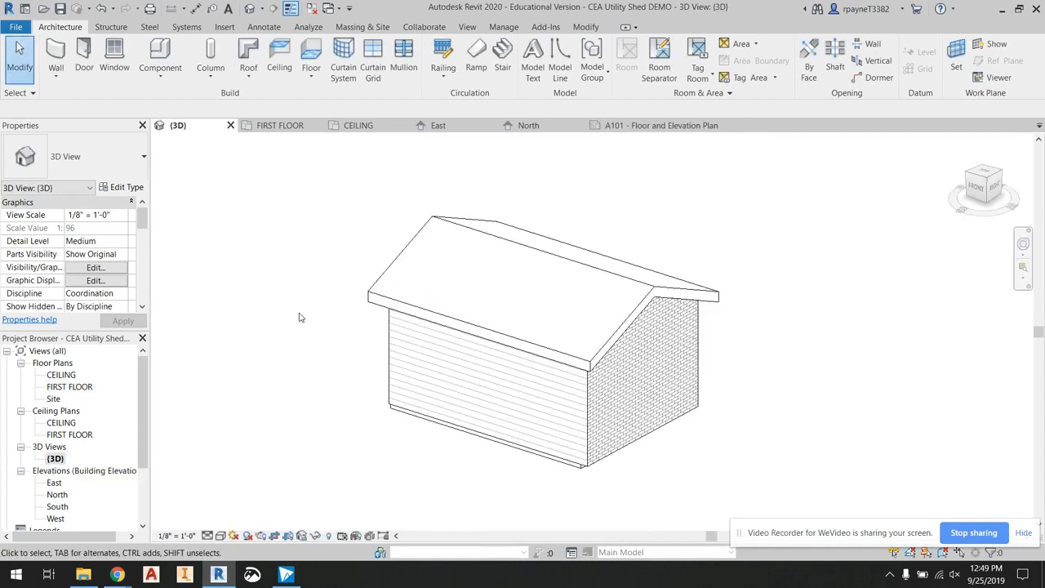
pyautogui.scroll(3, 569, 359)
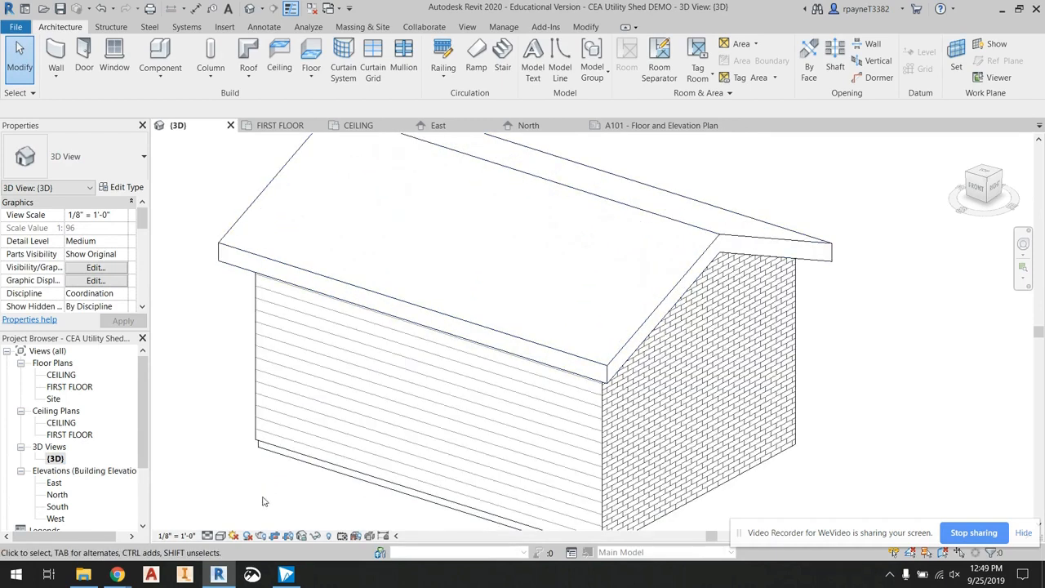
pyautogui.click(209, 536)
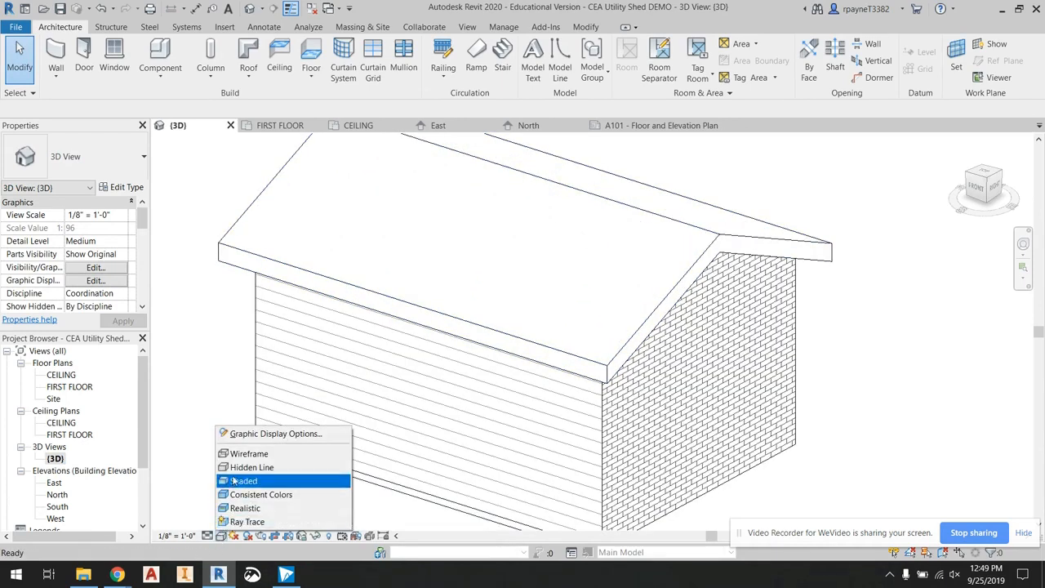
pyautogui.click(236, 468)
pyautogui.scroll(-4, 180, 367)
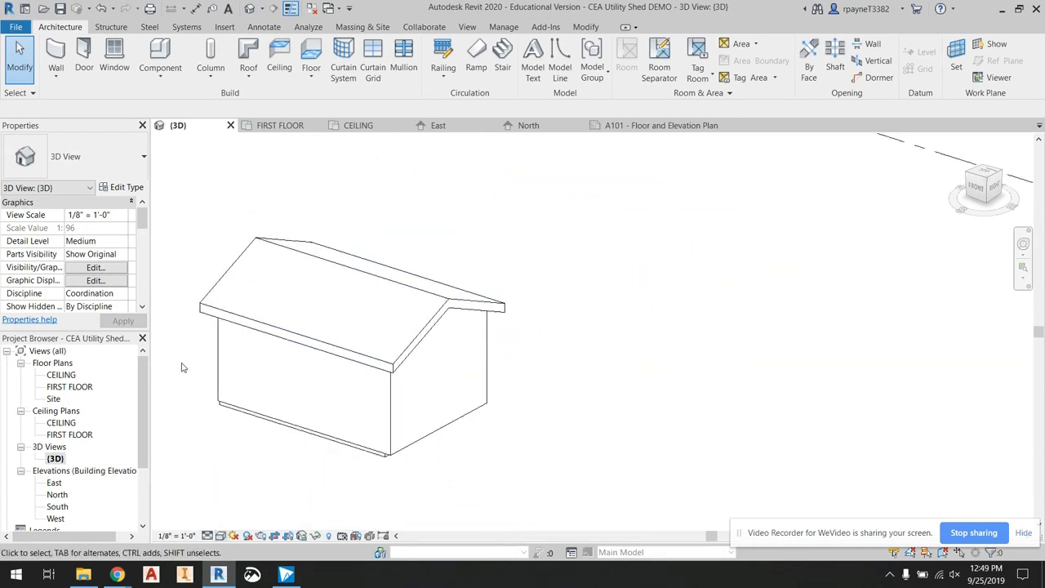
pyautogui.scroll(-4, 320, 376)
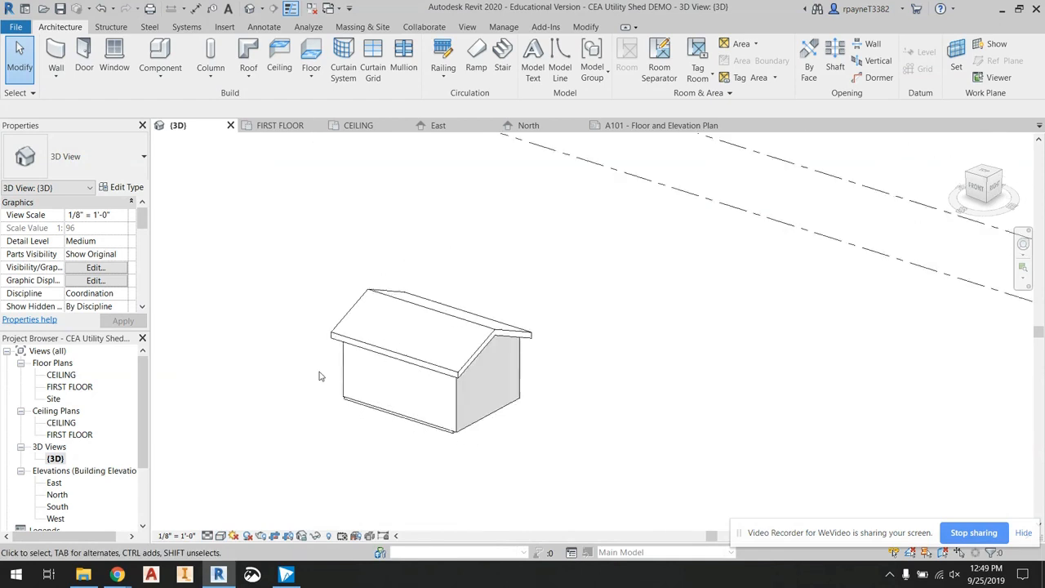
pyautogui.click(221, 536)
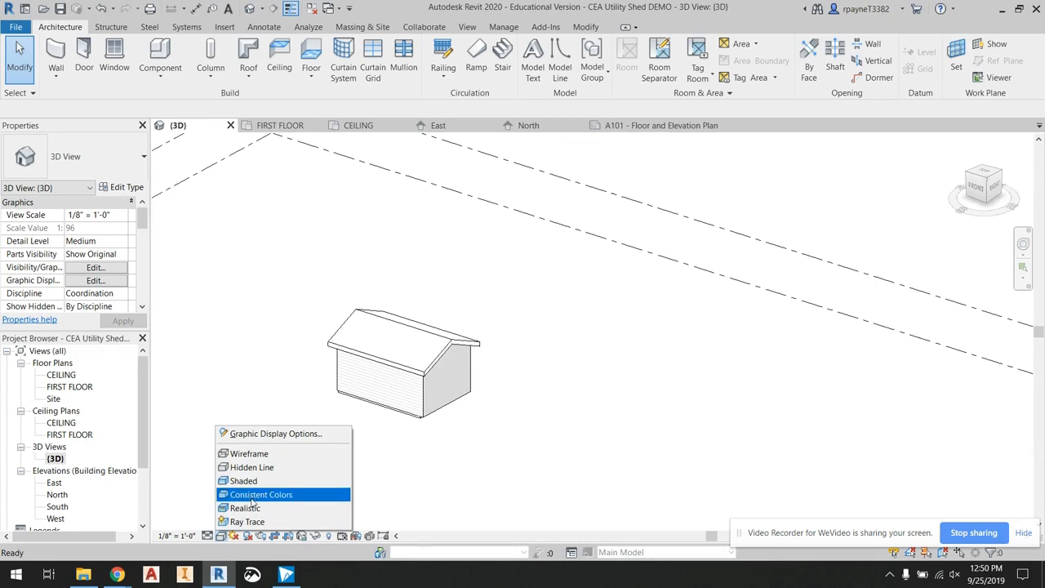
pyautogui.click(258, 399)
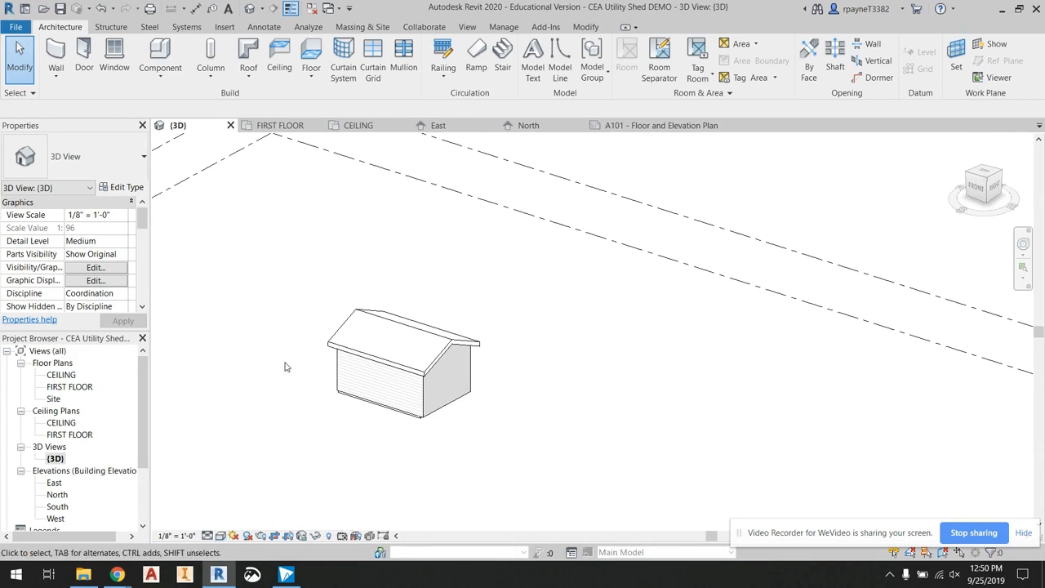
# Step: Display the {3D} view's crop region and pull all four edges in roughly around the shed
pyautogui.scroll(3, 285, 361)
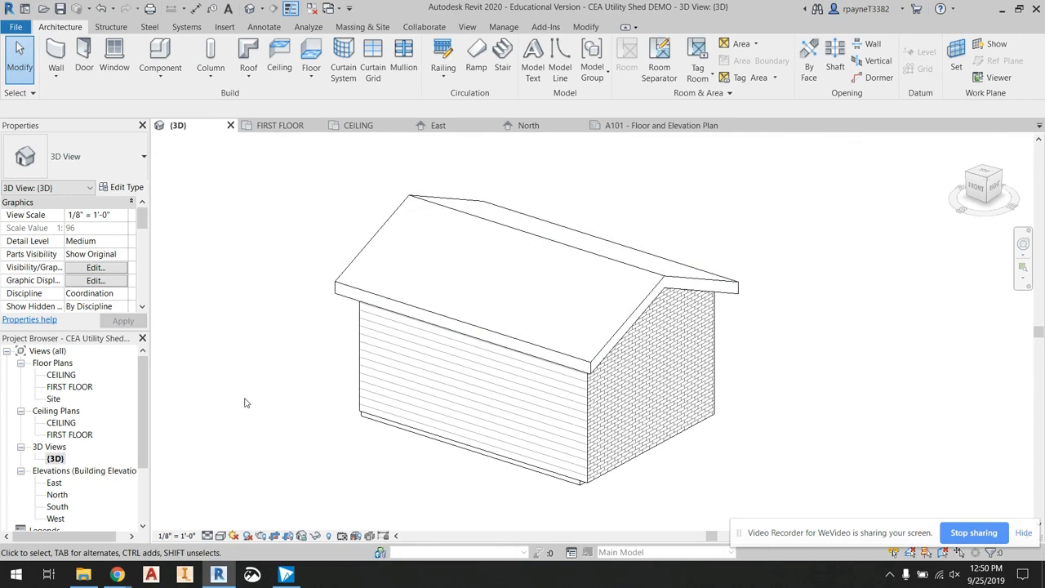
pyautogui.scroll(-4, 245, 400)
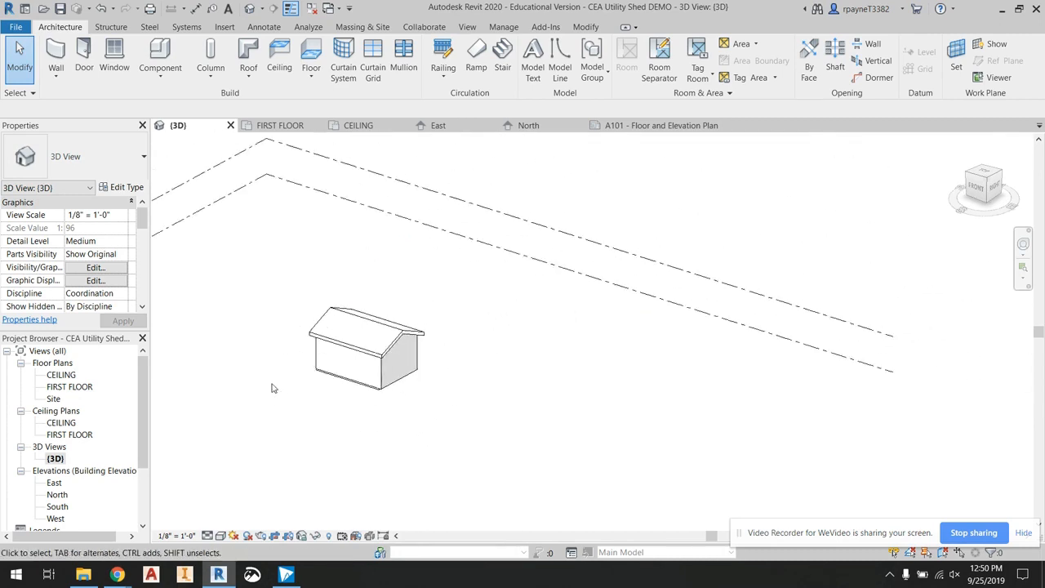
pyautogui.scroll(-3, 297, 388)
pyautogui.moveTo(280, 394); pyautogui.dragTo(376, 387, button='middle')
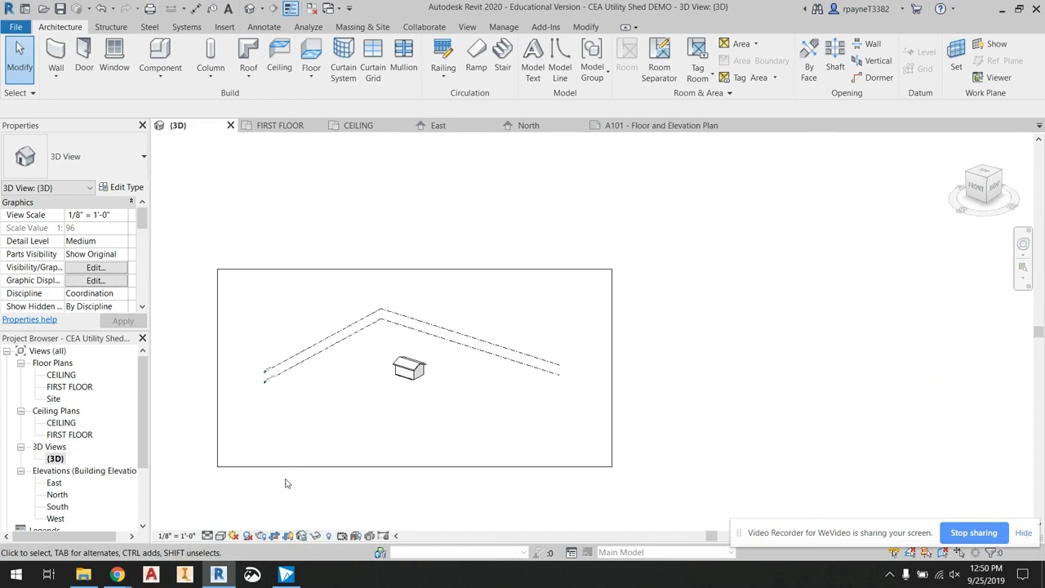
pyautogui.click(415, 270)
pyautogui.moveTo(414, 268); pyautogui.dragTo(417, 351)
pyautogui.moveTo(217, 409); pyautogui.dragTo(390, 375)
pyautogui.moveTo(604, 410); pyautogui.dragTo(430, 402)
pyautogui.moveTo(409, 467); pyautogui.dragTo(409, 384)
# Step: Tighten the four crop edges closer around the shed in the {3D} view and hide the crop boundary
pyautogui.scroll(5, 408, 383)
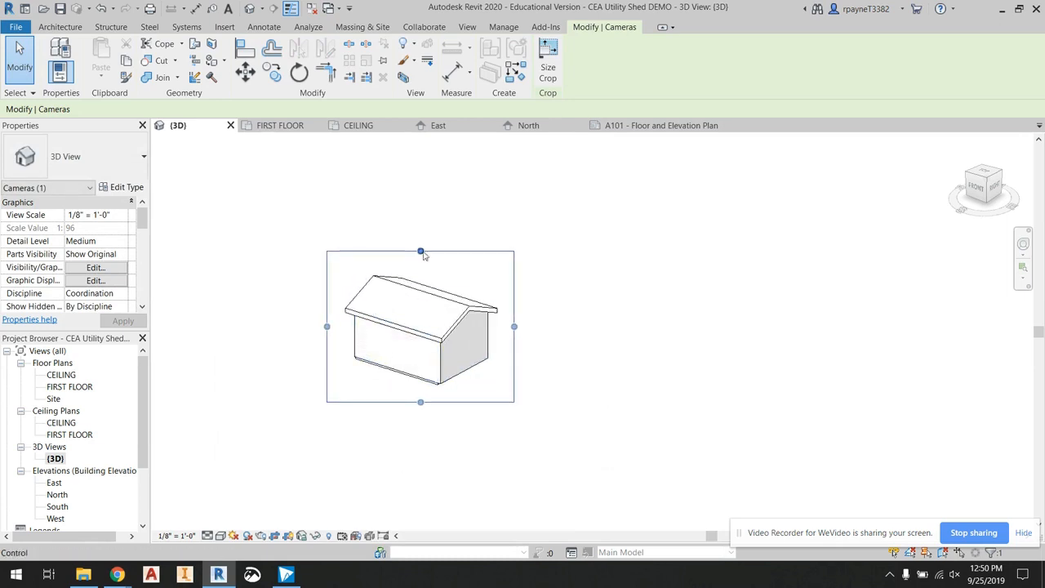
pyautogui.moveTo(421, 252); pyautogui.dragTo(419, 266)
pyautogui.moveTo(514, 334); pyautogui.dragTo(505, 334)
pyautogui.moveTo(417, 402); pyautogui.dragTo(416, 392)
pyautogui.moveTo(327, 330); pyautogui.dragTo(334, 331)
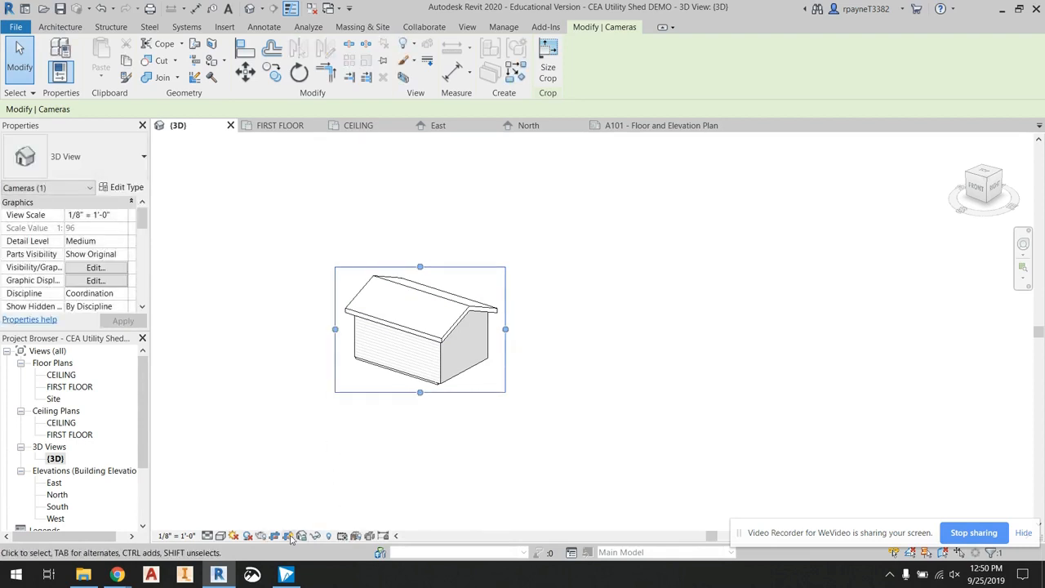
pyautogui.click(288, 536)
# Step: Set the {3D} view's scale to 3/16" = 1'-0" and place it in the upper right area of sheet A101
pyautogui.click(176, 536)
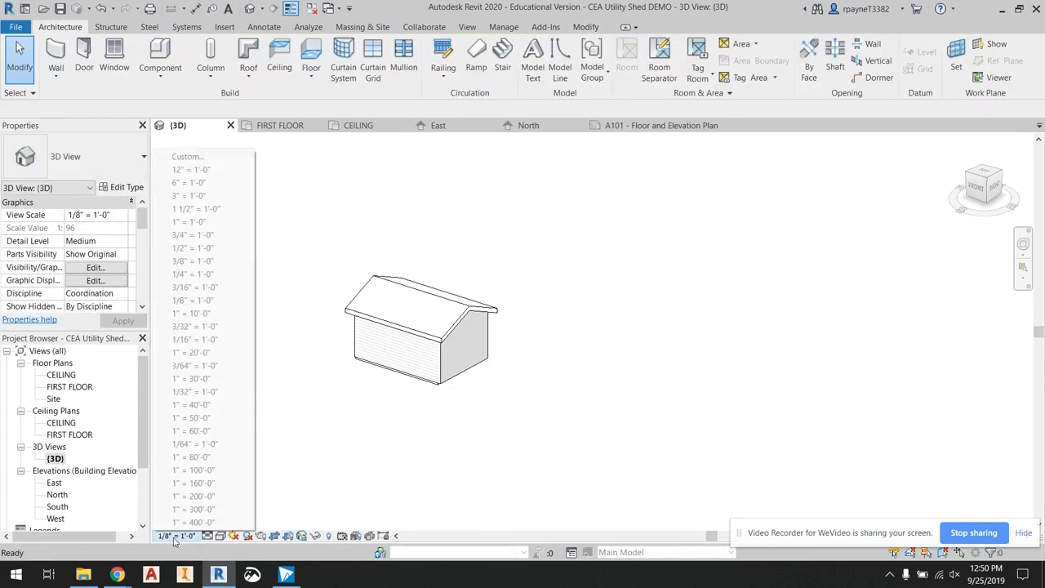
pyautogui.click(200, 289)
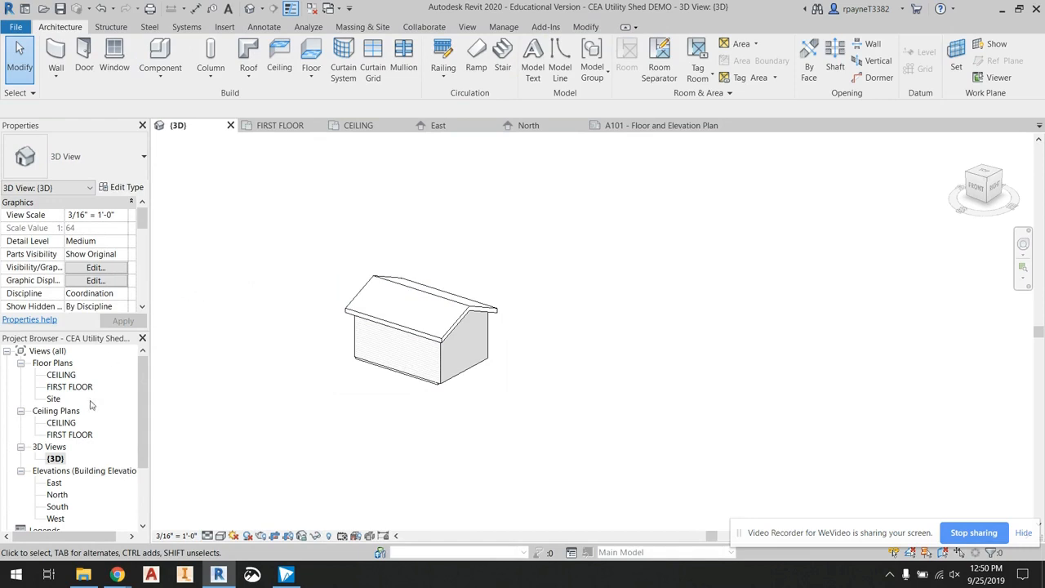
pyautogui.scroll(-3, 90, 409)
pyautogui.doubleClick(78, 483)
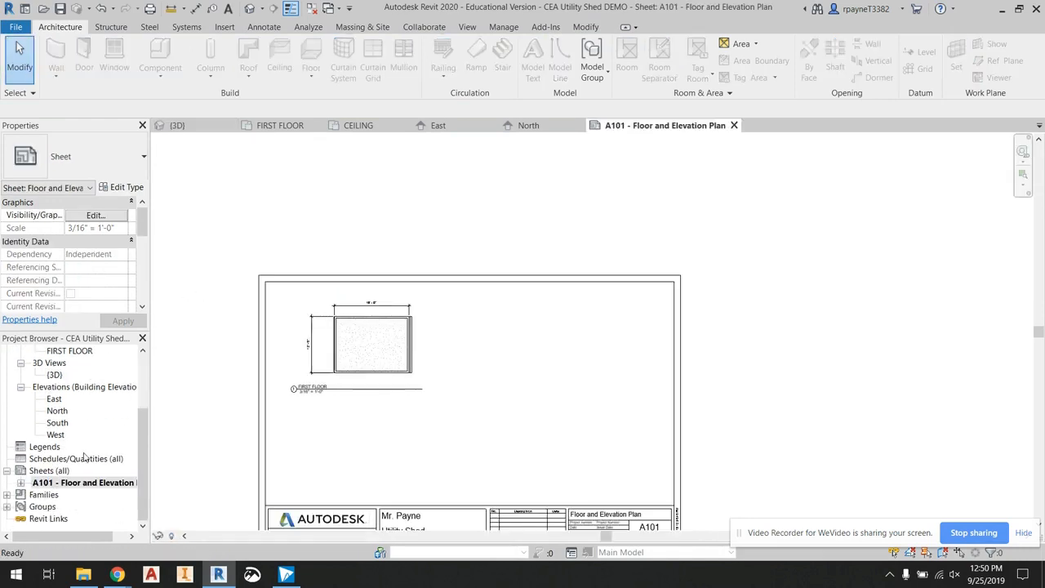
pyautogui.click(53, 375)
pyautogui.moveTo(541, 343); pyautogui.dragTo(548, 345)
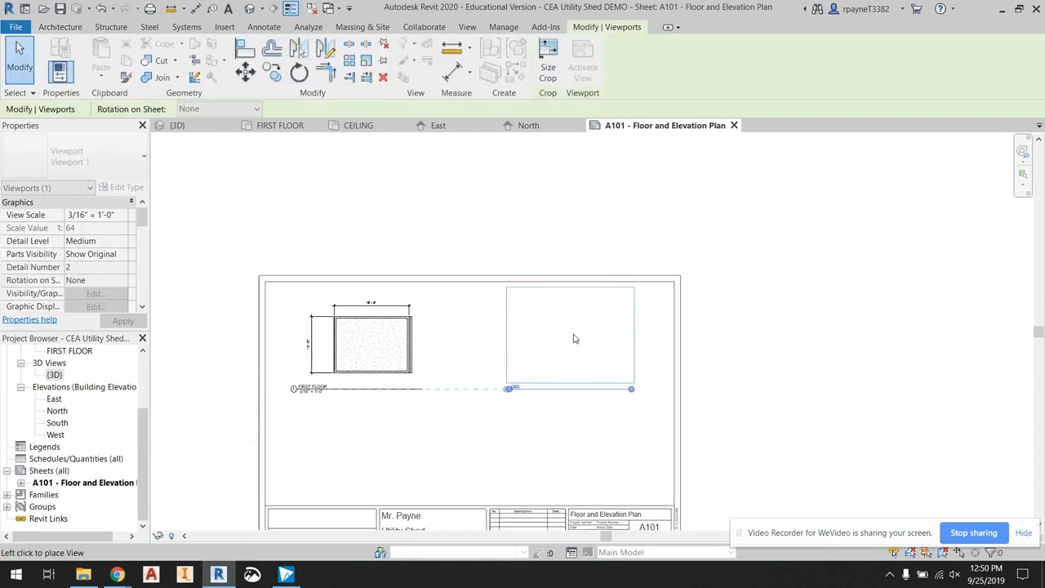
pyautogui.click(581, 338)
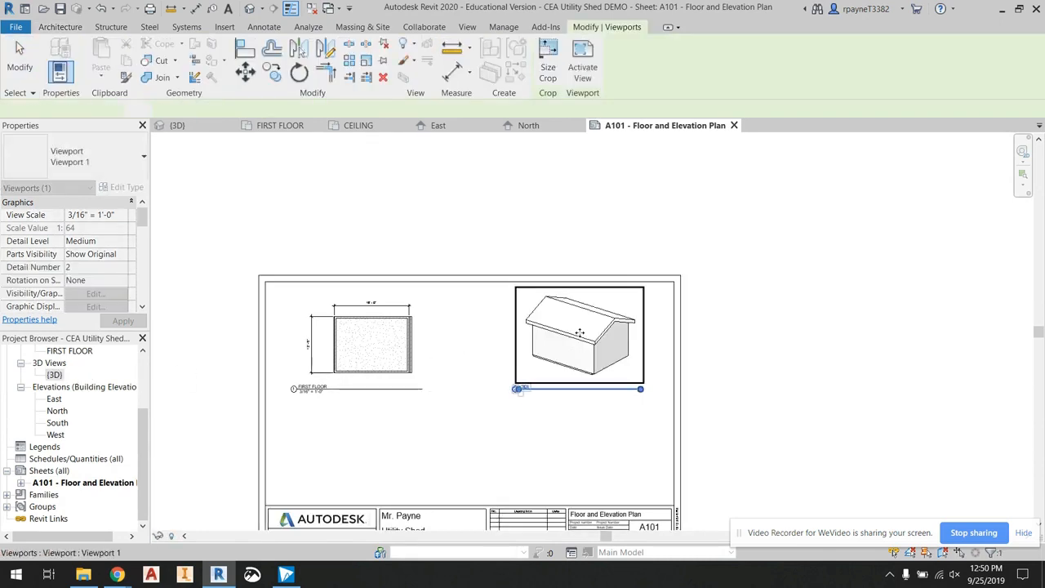
pyautogui.click(765, 332)
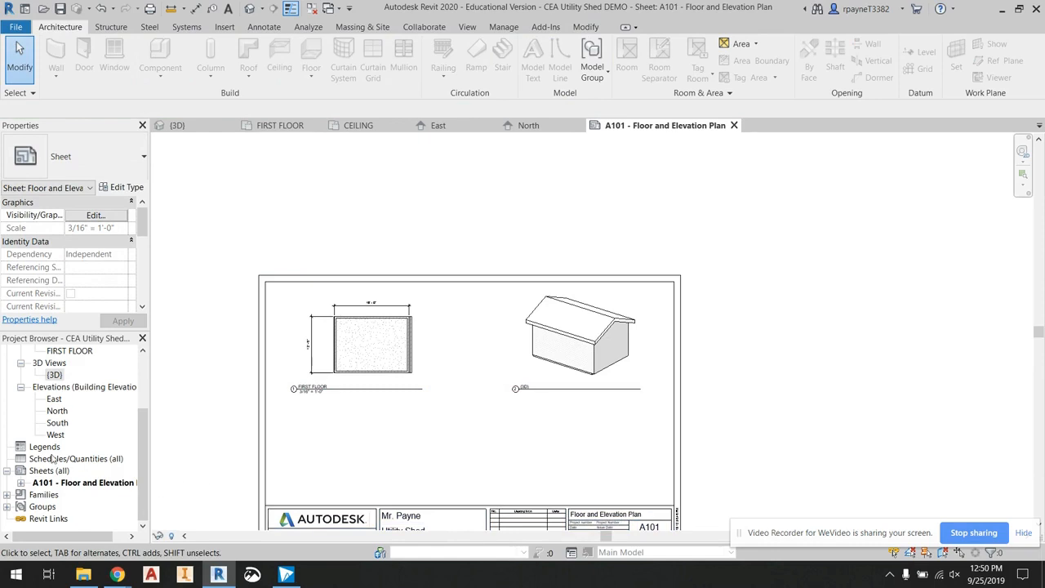
# Step: Open the East elevation and display its crop region
pyautogui.doubleClick(53, 399)
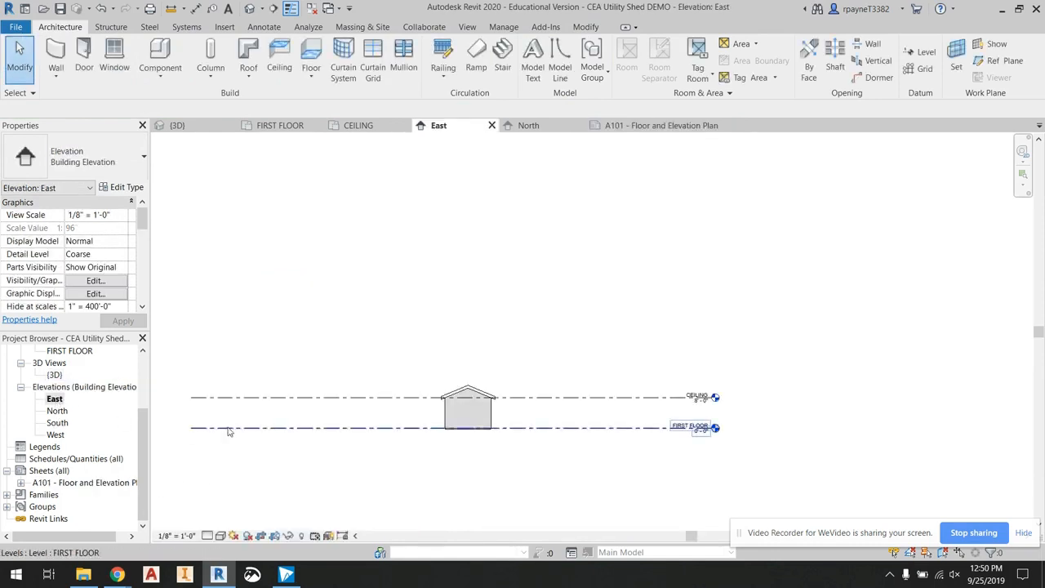
pyautogui.scroll(5, 436, 417)
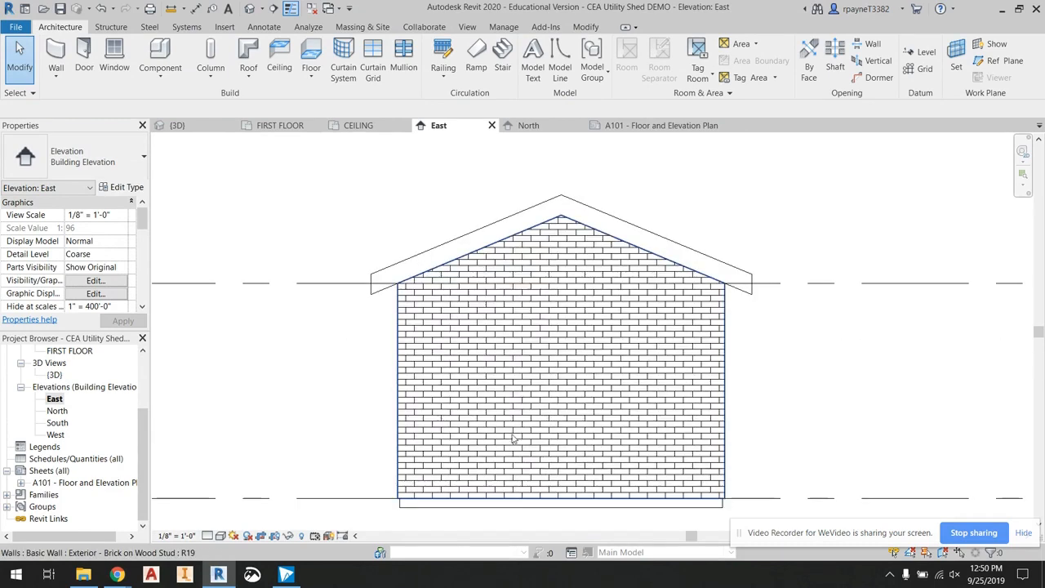
pyautogui.scroll(-2, 343, 335)
pyautogui.scroll(-4, 343, 335)
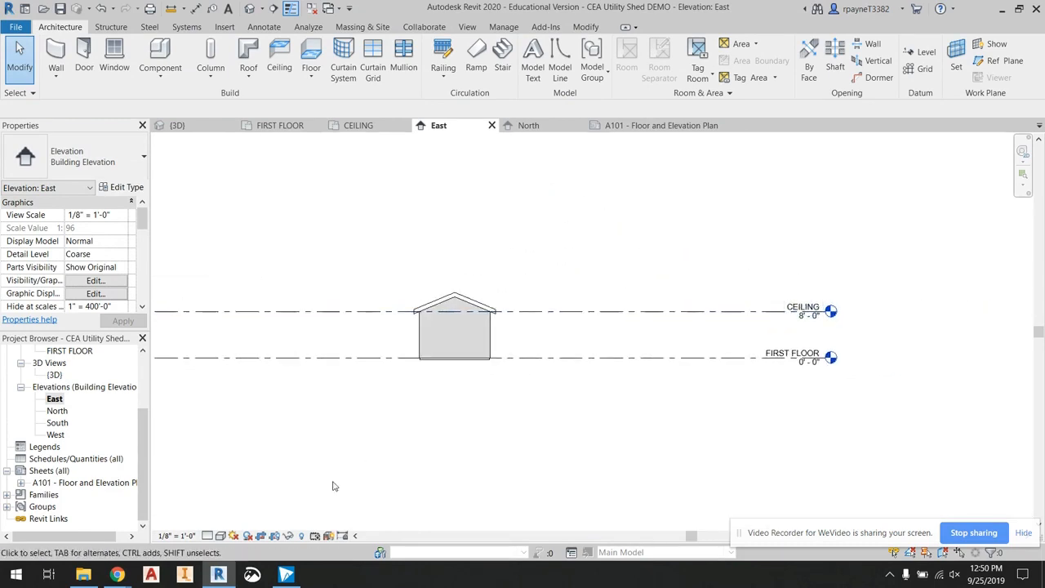
pyautogui.click(275, 535)
pyautogui.scroll(-2, 376, 437)
pyautogui.moveTo(361, 429); pyautogui.dragTo(524, 416, button='middle')
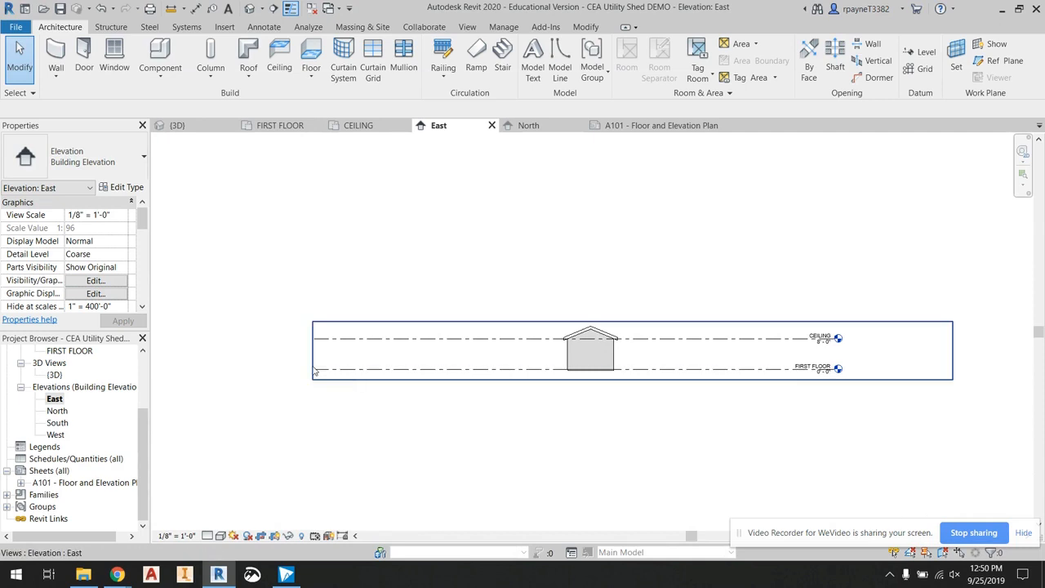
# Step: Pull the left and right crop edges of the East elevation in close to the shed
pyautogui.click(314, 359)
pyautogui.moveTo(313, 350); pyautogui.dragTo(557, 350)
pyautogui.scroll(5, 555, 350)
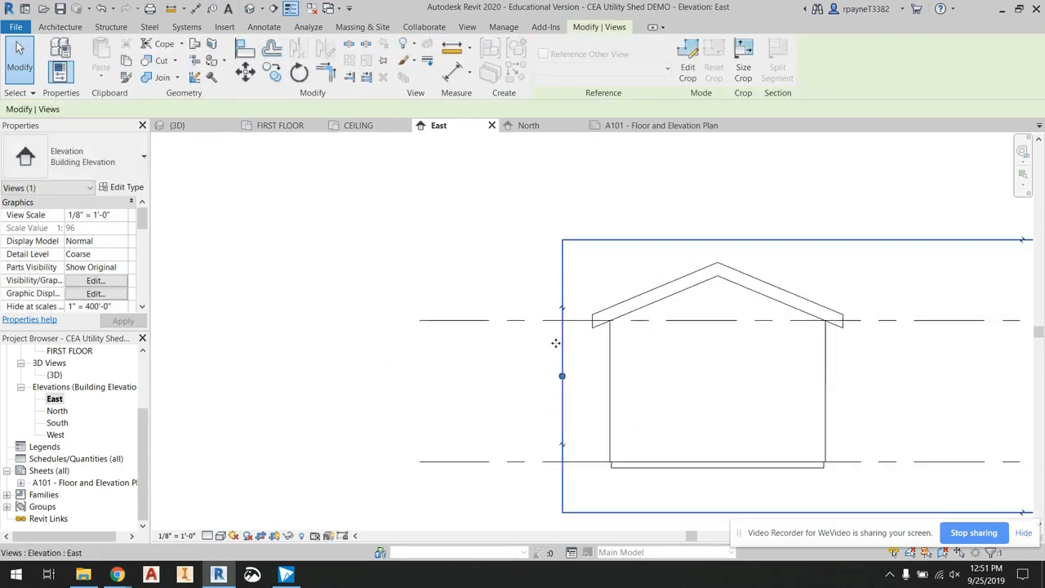
pyautogui.scroll(-5, 476, 327)
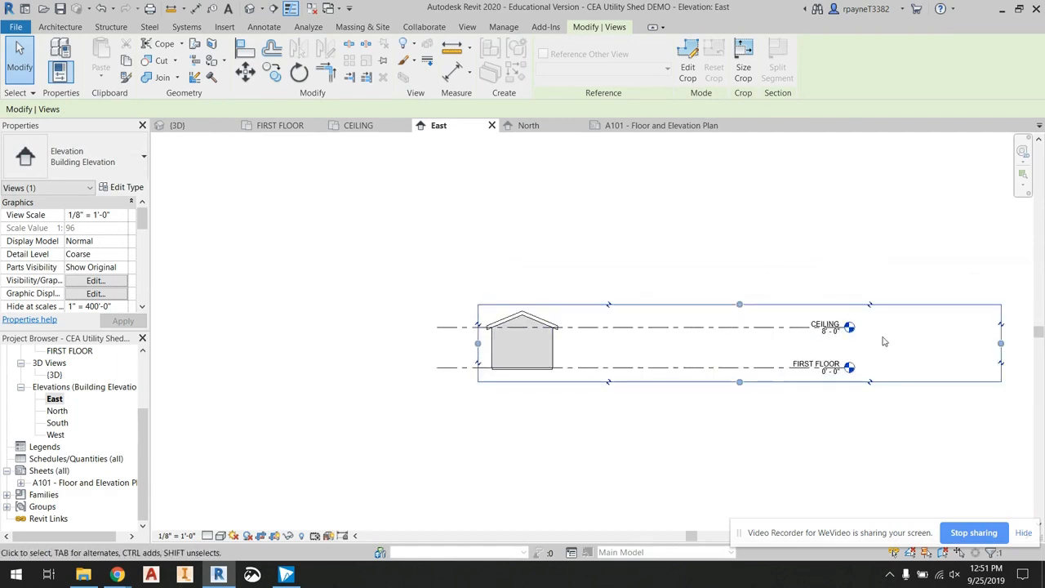
pyautogui.moveTo(1000, 344); pyautogui.dragTo(577, 344)
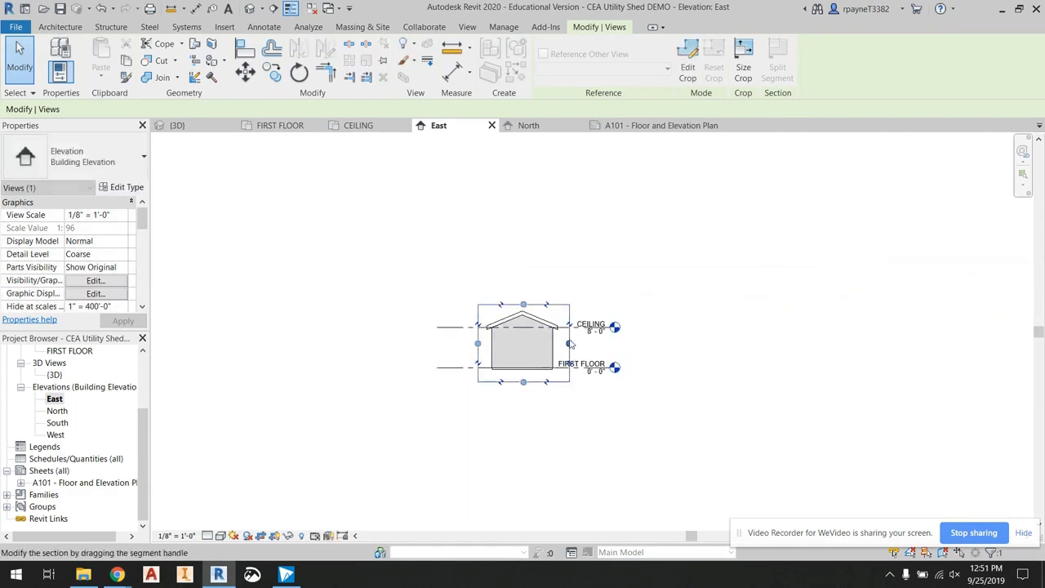
pyautogui.scroll(5, 582, 346)
pyautogui.click(844, 311)
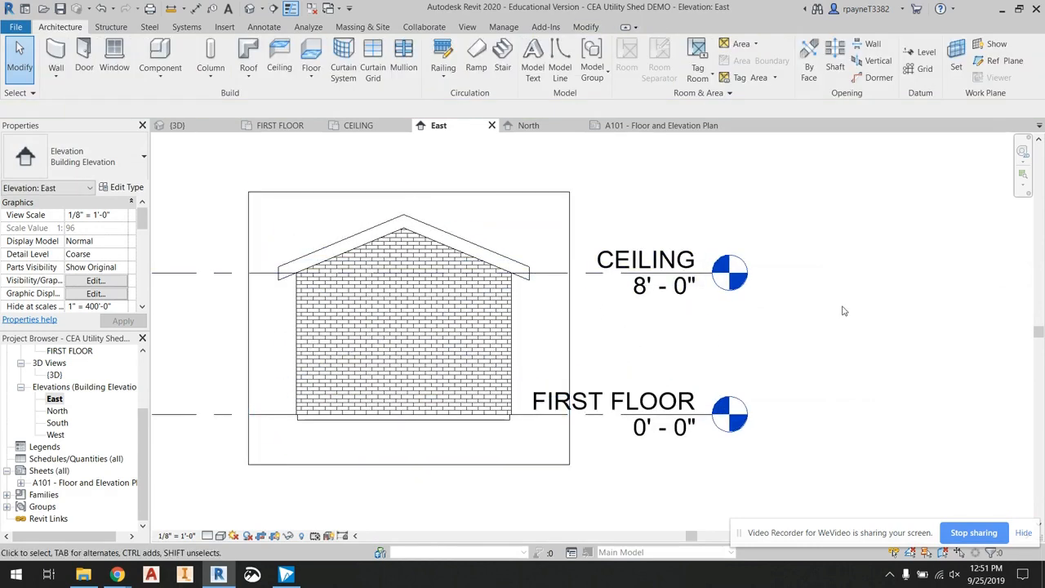
# Step: Hide the East elevation's crop boundary and set its view scale to 3/16" = 1'-0"
pyautogui.click(287, 535)
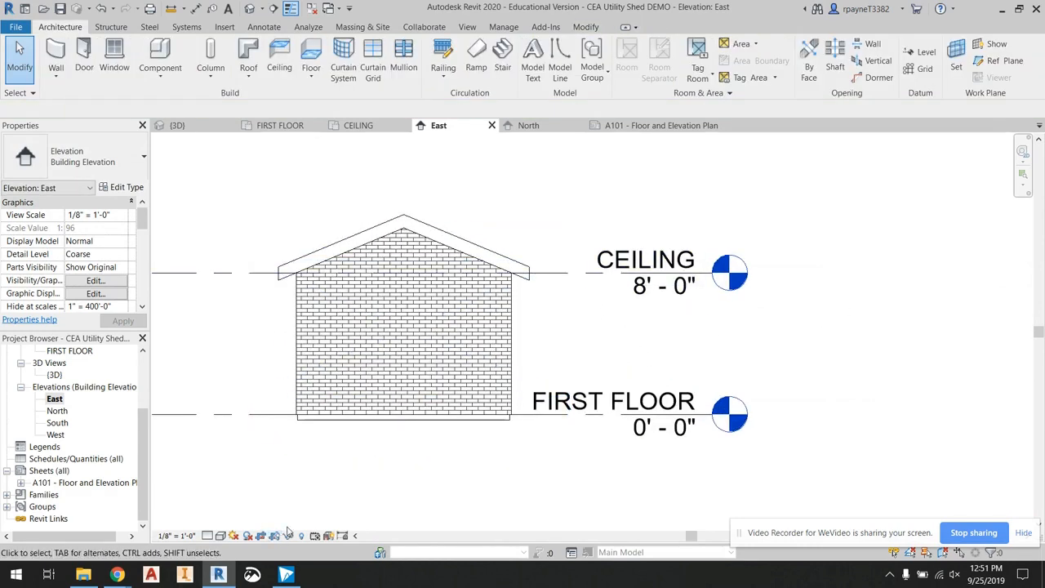
pyautogui.click(181, 535)
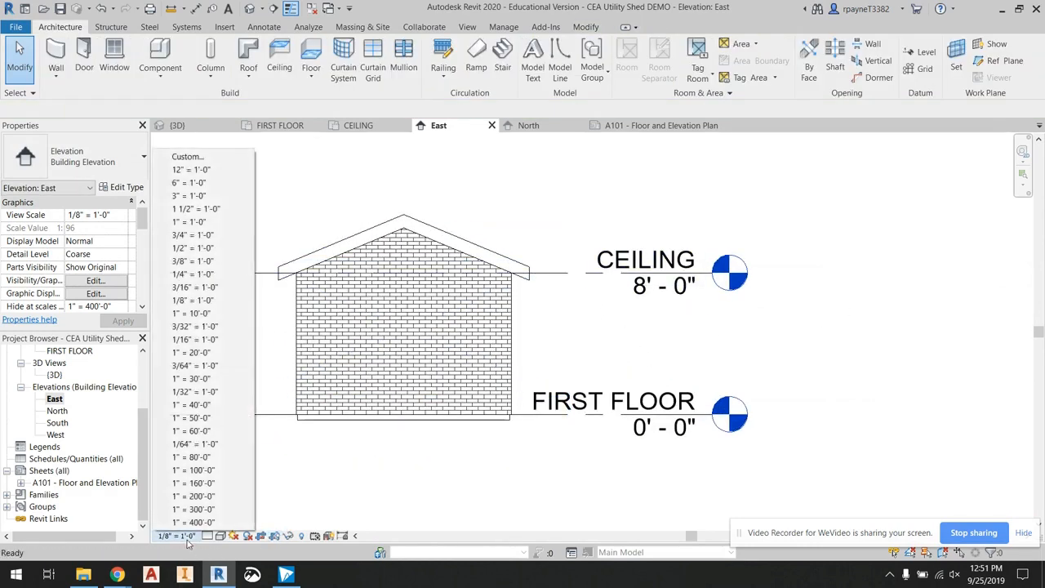
pyautogui.click(214, 288)
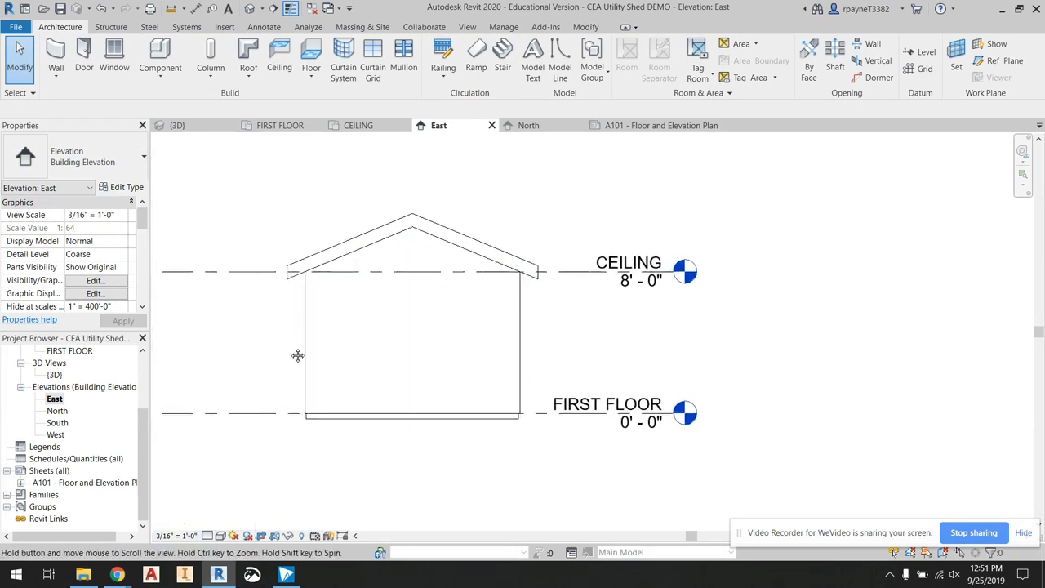
# Step: Open the North elevation and display its crop region
pyautogui.doubleClick(58, 411)
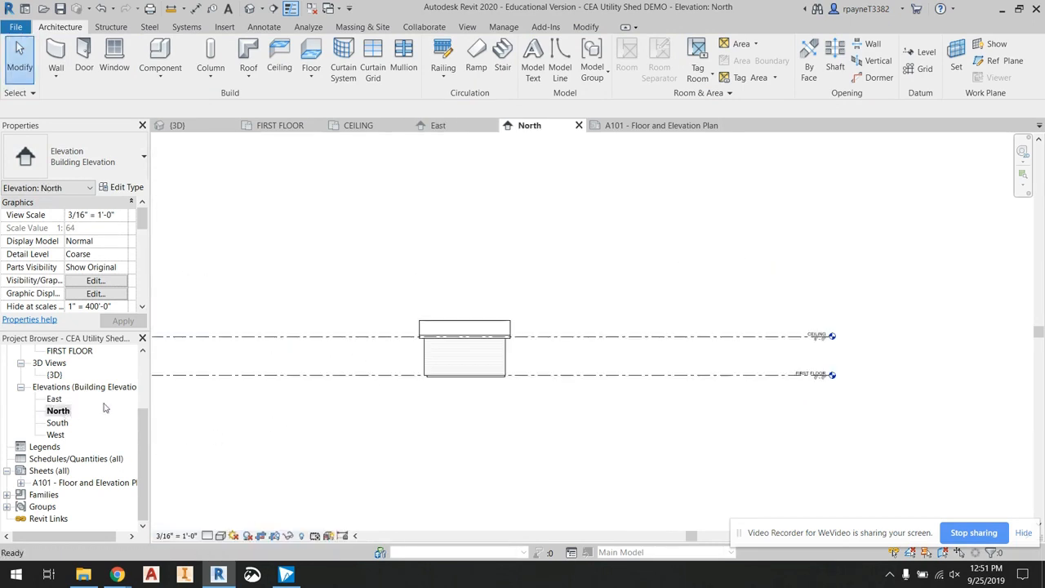
pyautogui.scroll(4, 445, 384)
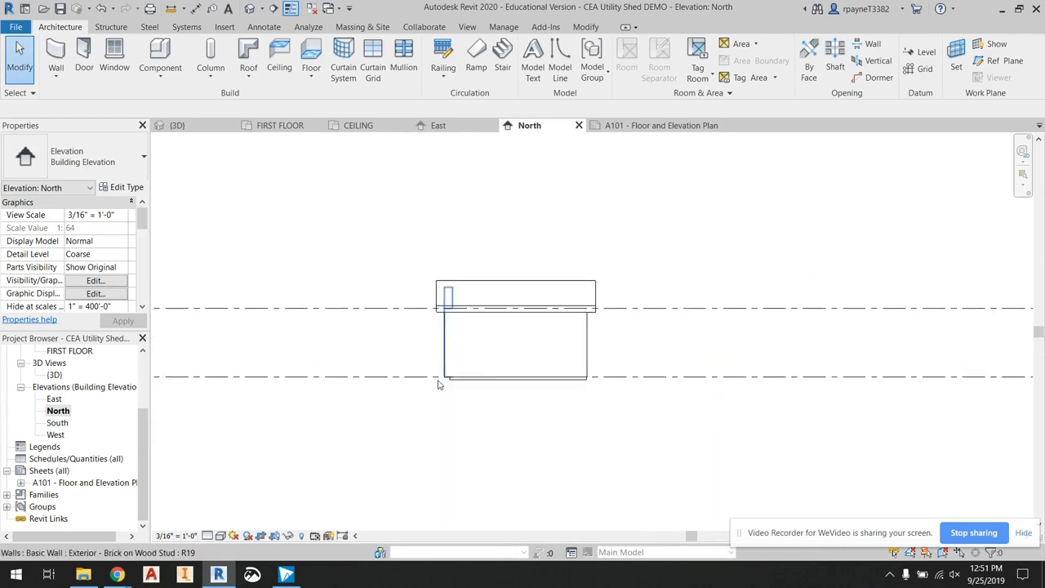
pyautogui.scroll(-5, 359, 360)
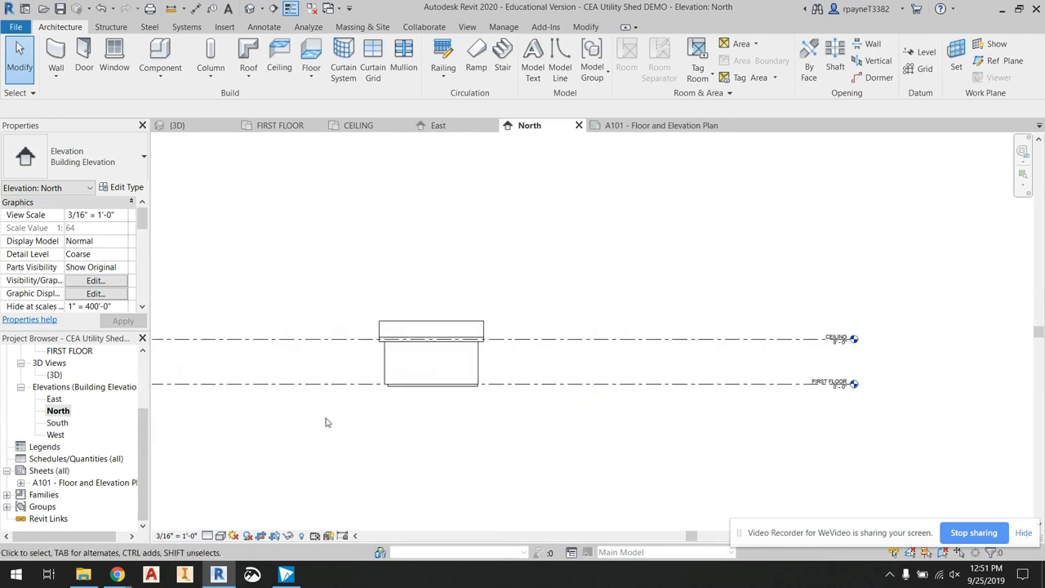
pyautogui.click(274, 535)
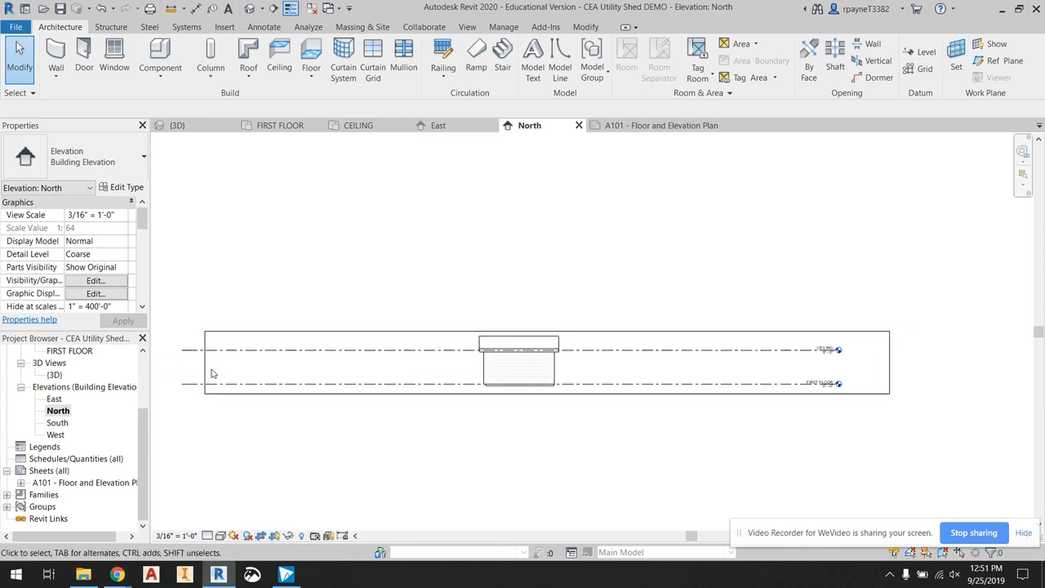
# Step: Pull the left and right crop edges of the North elevation in close to the shed
pyautogui.click(205, 373)
pyautogui.moveTo(204, 362); pyautogui.dragTo(474, 362)
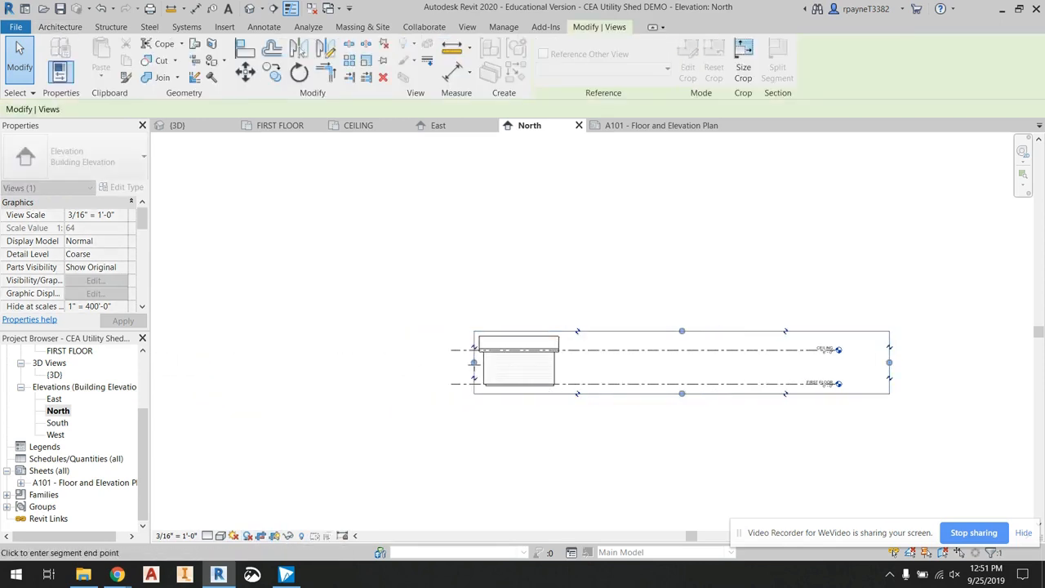
pyautogui.moveTo(889, 362); pyautogui.dragTo(887, 362)
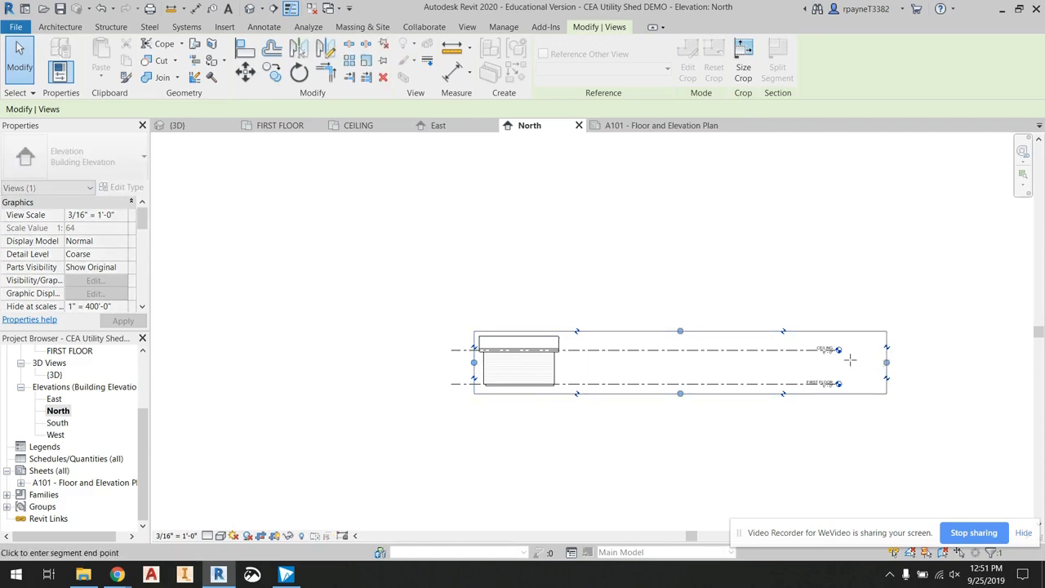
pyautogui.moveTo(589, 362); pyautogui.dragTo(566, 362)
pyautogui.click(640, 351)
pyautogui.scroll(5, 564, 347)
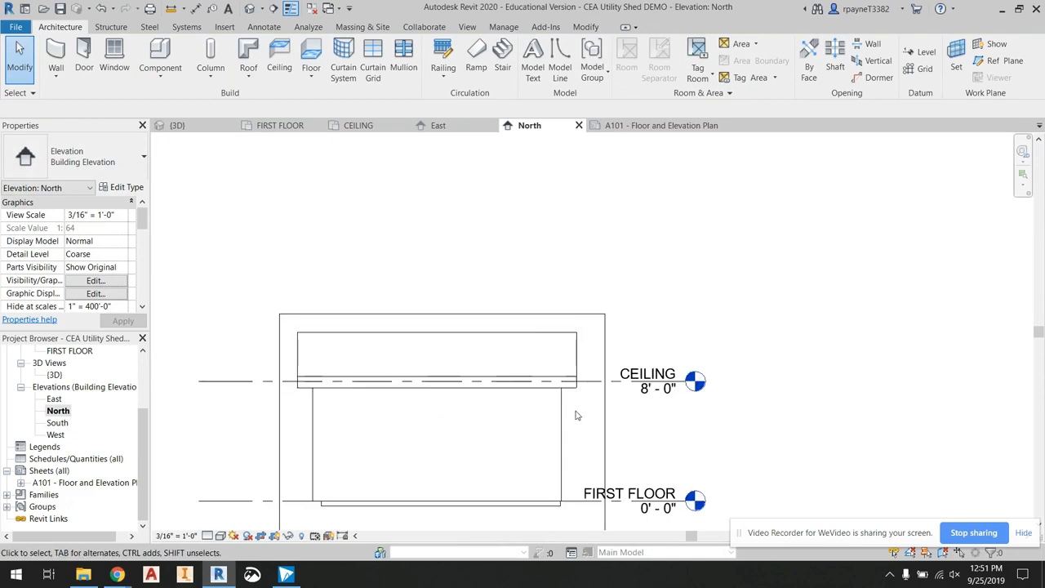
# Step: Hide the North elevation's crop boundary and set its view scale to 3/16" = 1'-0"
pyautogui.click(277, 538)
pyautogui.click(193, 537)
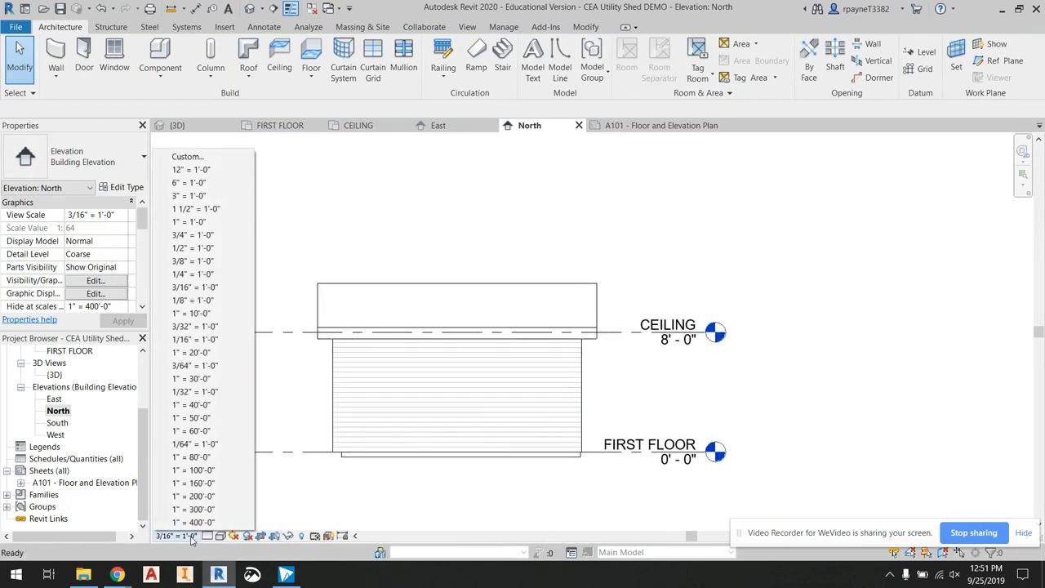
pyautogui.click(196, 287)
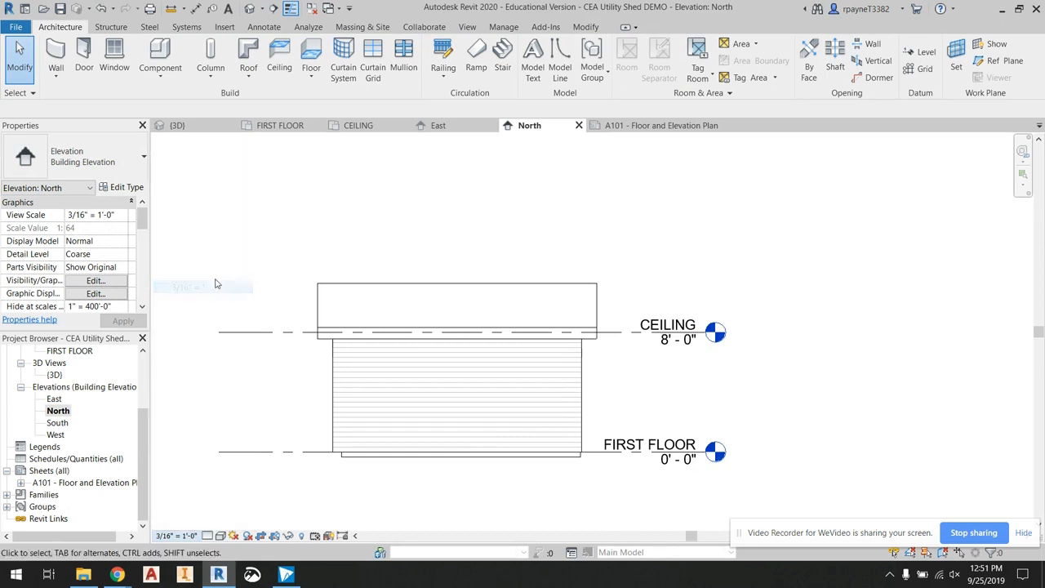
# Step: On sheet A101, place the East elevation below the floor plan and the North elevation below the 3D view
pyautogui.doubleClick(72, 482)
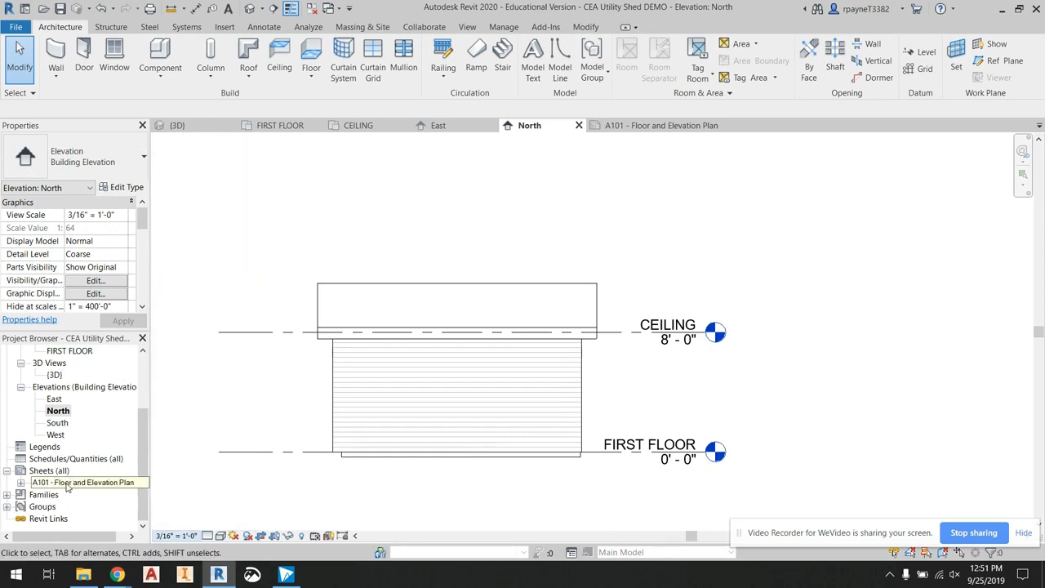
pyautogui.moveTo(243, 318); pyautogui.dragTo(254, 298, button='middle')
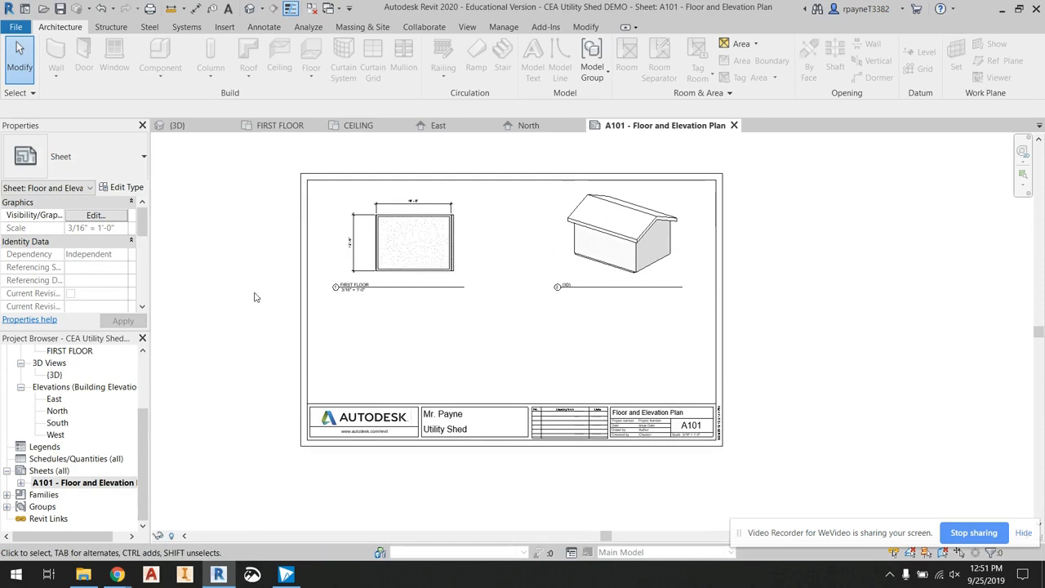
pyautogui.moveTo(55, 401); pyautogui.dragTo(357, 356)
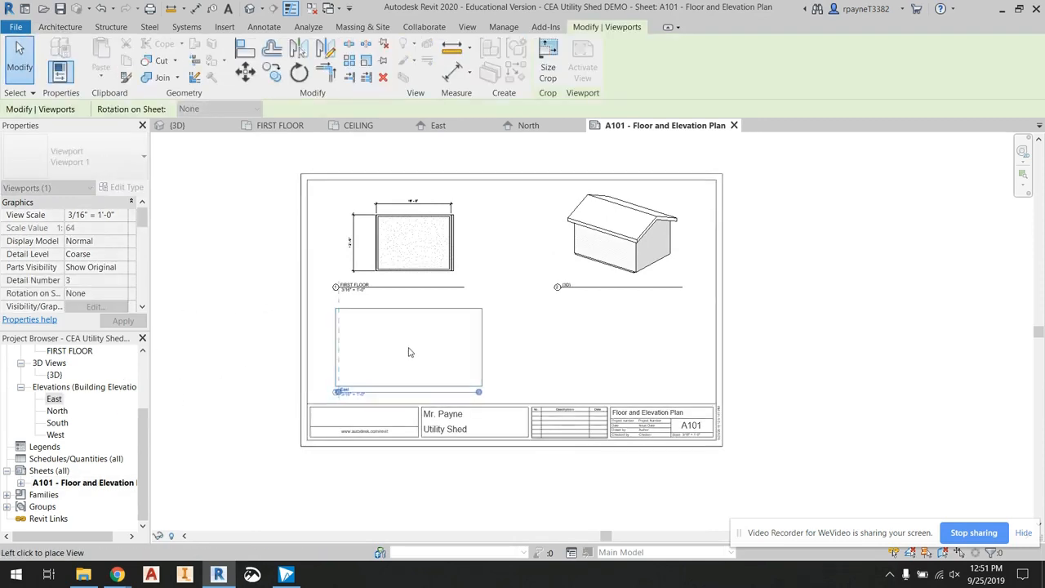
pyautogui.click(410, 352)
pyautogui.click(56, 411)
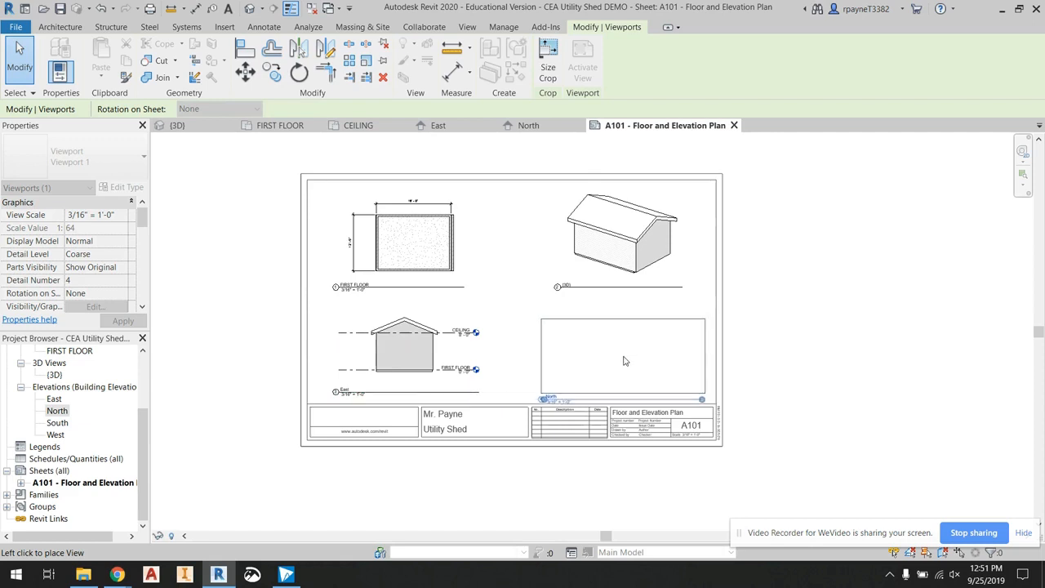
pyautogui.click(622, 359)
pyautogui.click(766, 384)
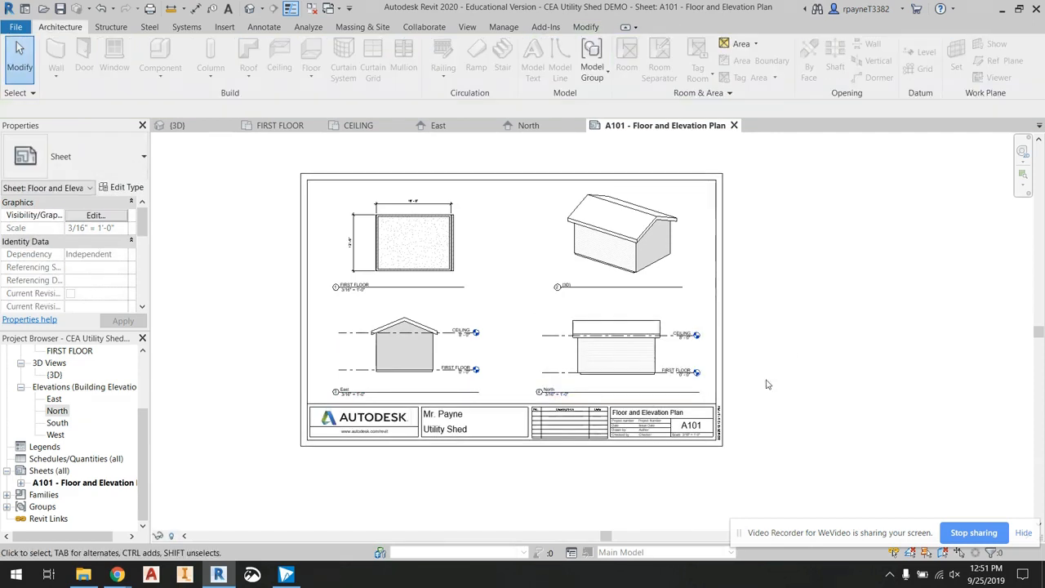
pyautogui.scroll(2, 771, 388)
pyautogui.scroll(-1, 808, 418)
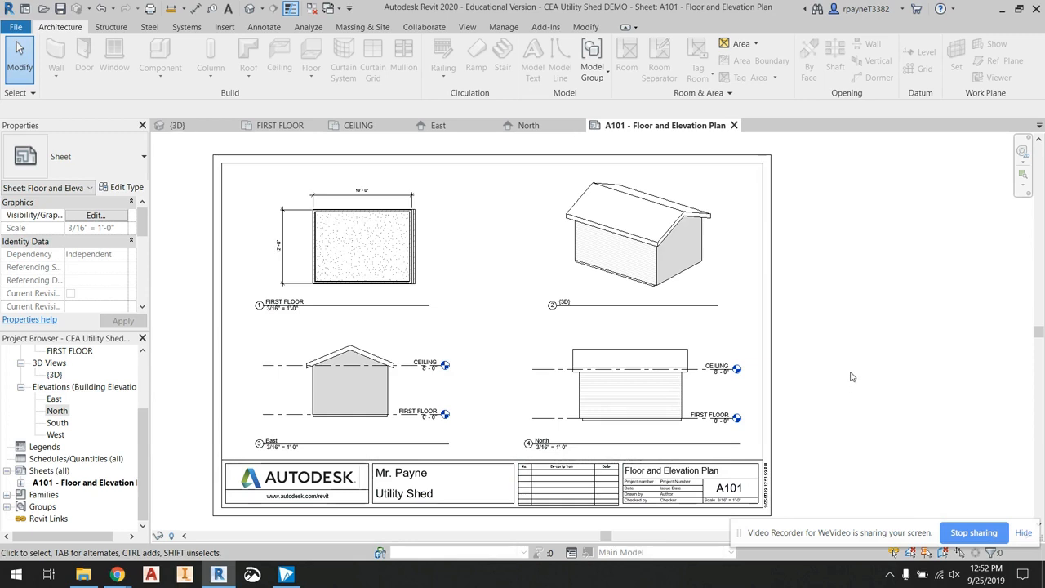
pyautogui.moveTo(857, 383); pyautogui.dragTo(869, 378, button='middle')
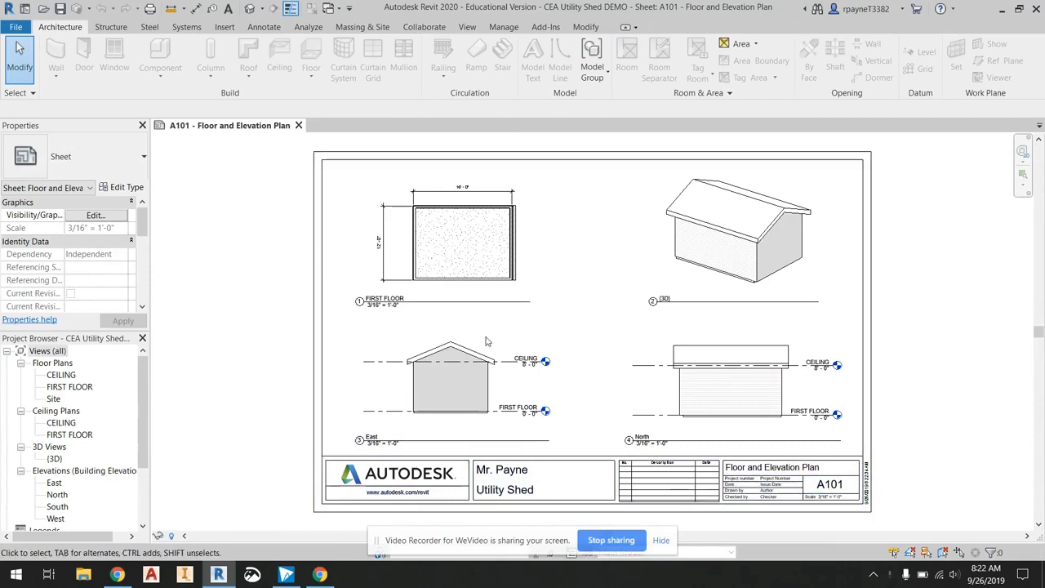
pyautogui.moveTo(463, 552); pyautogui.dragTo(842, 558)
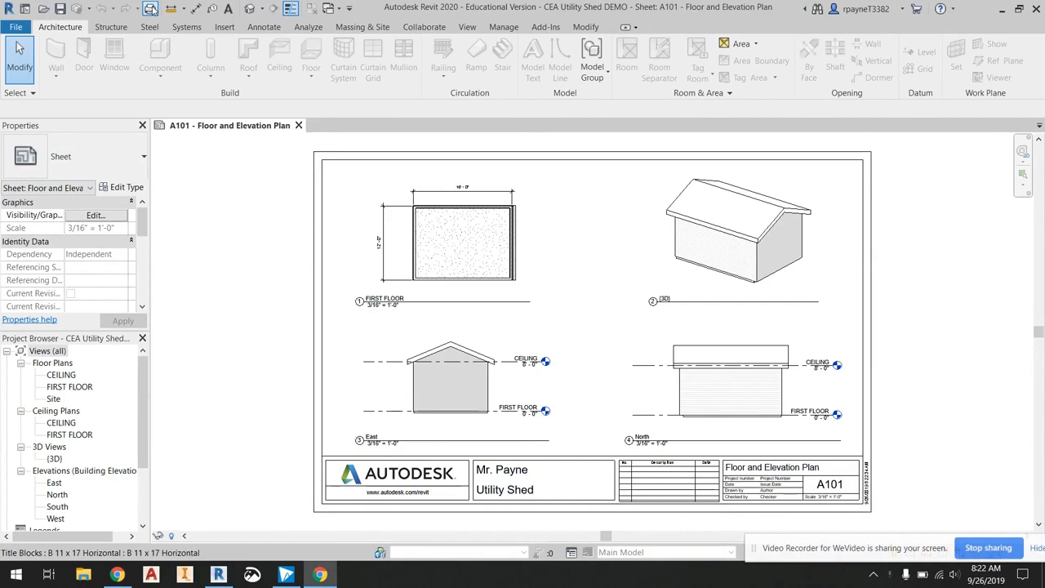
# Step: Start printing sheet A101 and select Adobe PDF as the printer
pyautogui.click(5, 30)
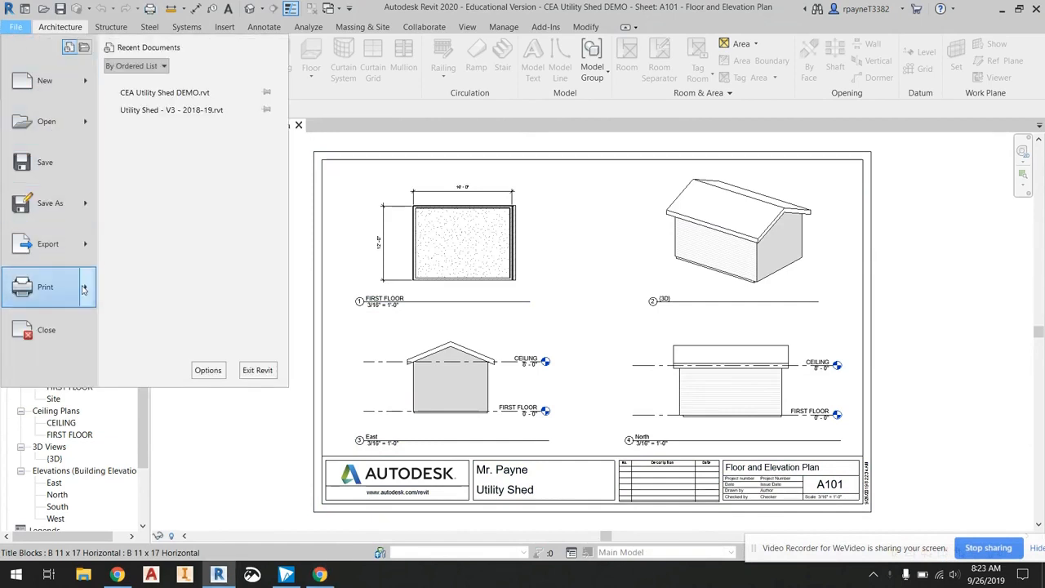
pyautogui.moveTo(81, 286)
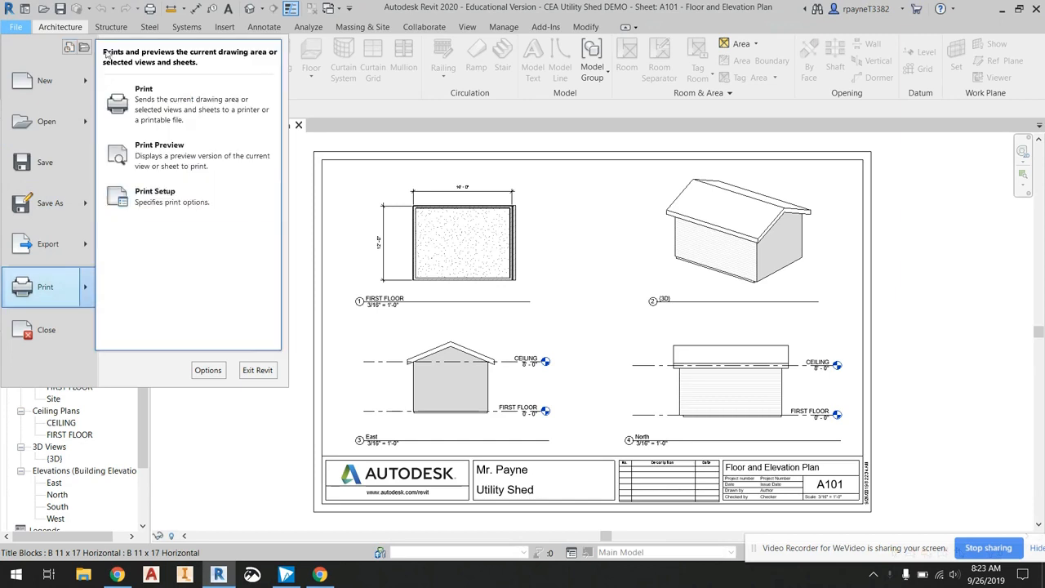
pyautogui.click(151, 10)
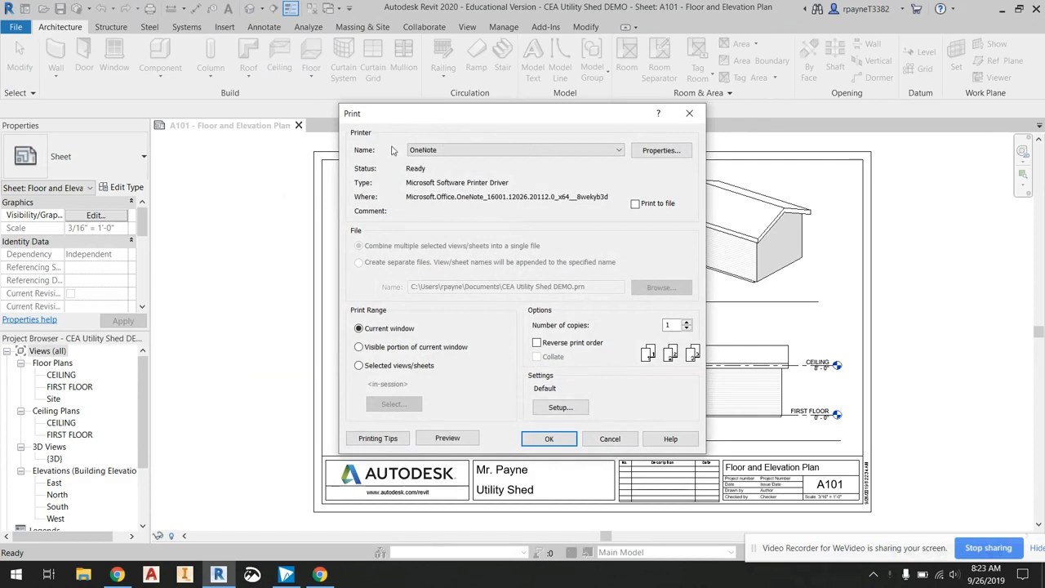
pyautogui.click(502, 157)
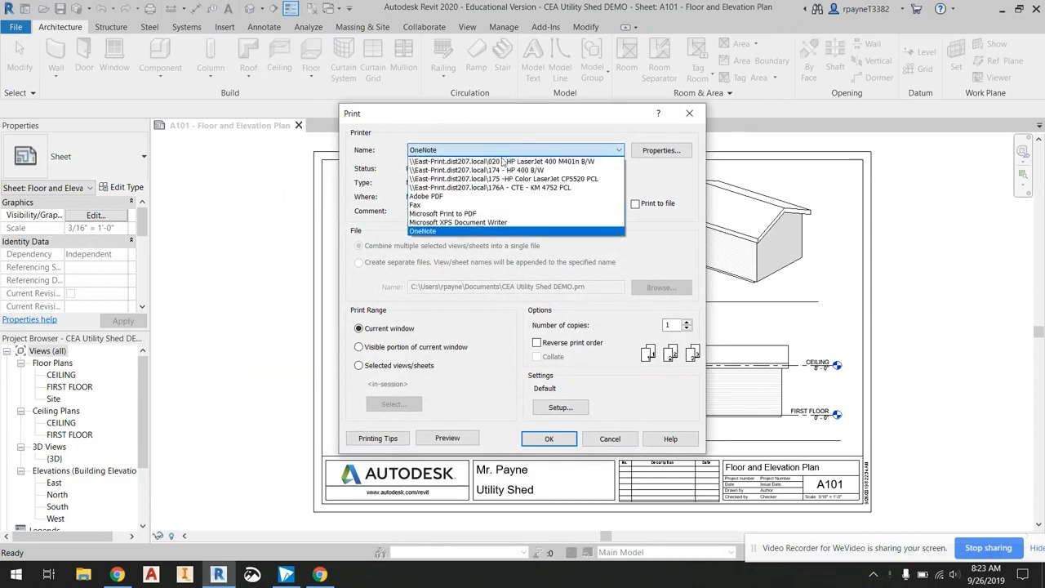
pyautogui.click(494, 201)
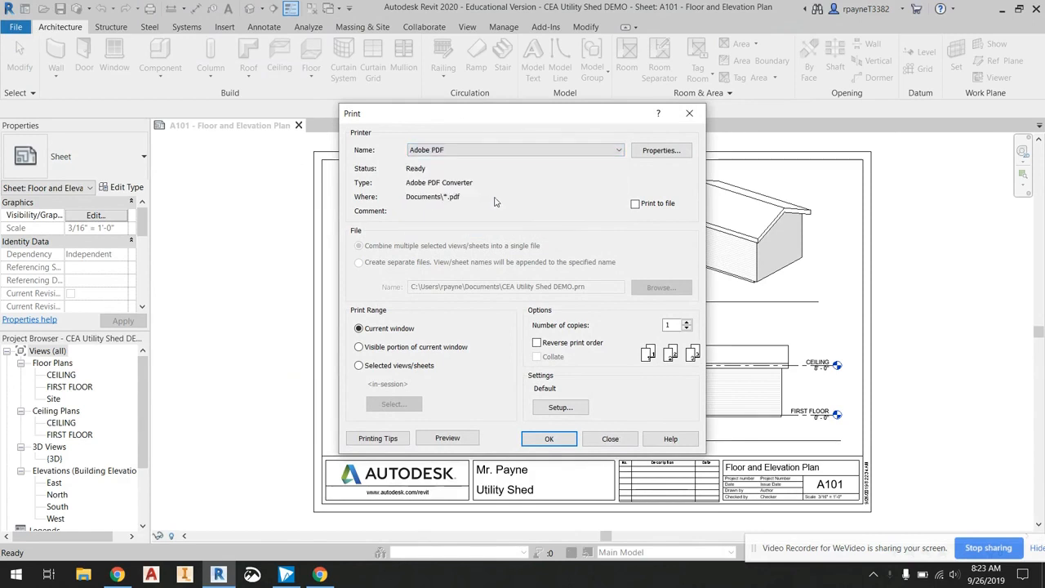
# Step: Configure the Adobe PDF printer properties with Smallest File Size default settings and an 11 x 17 page size
pyautogui.click(676, 152)
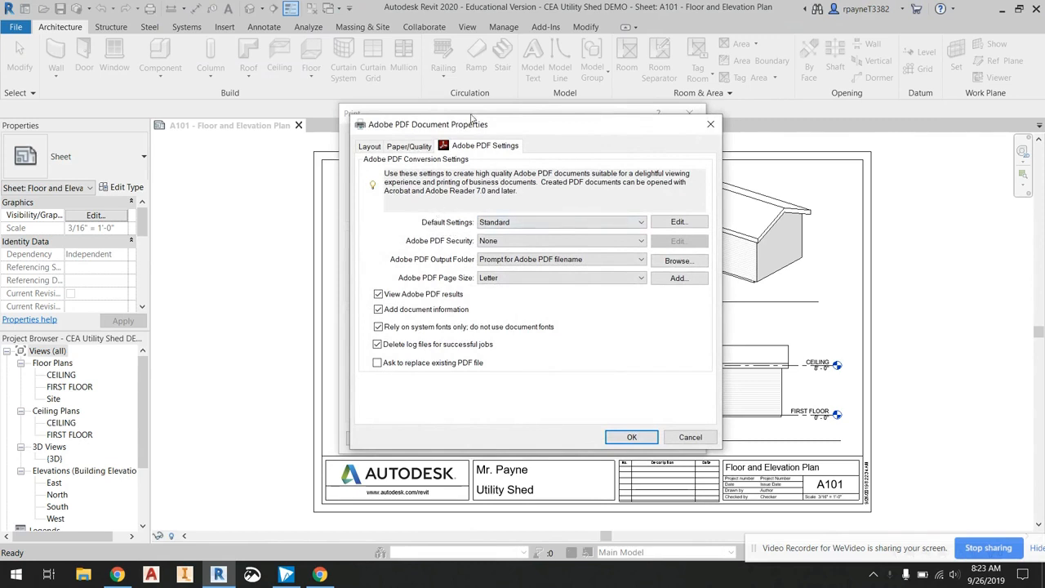
pyautogui.click(556, 223)
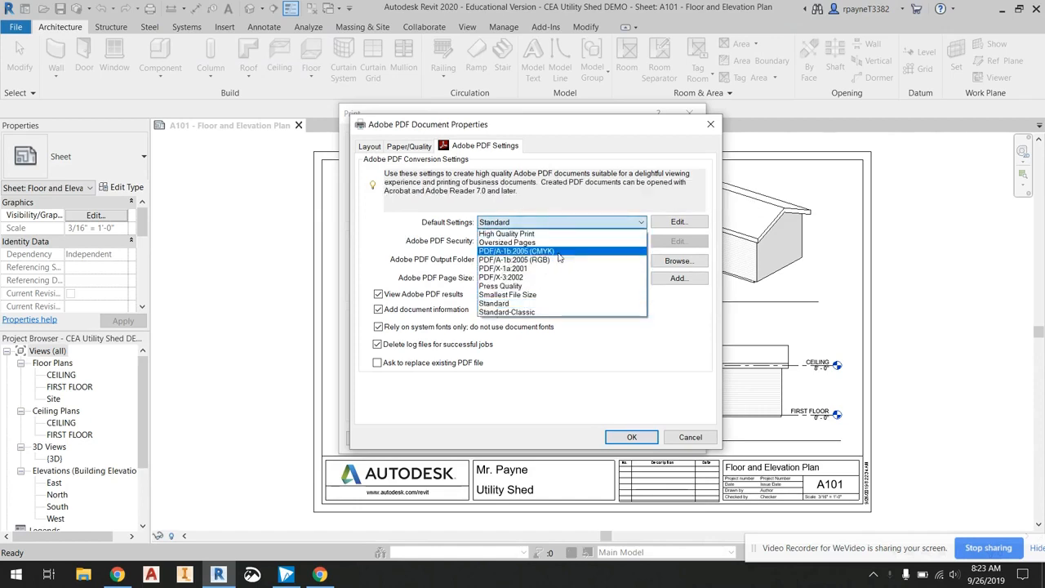
pyautogui.click(553, 295)
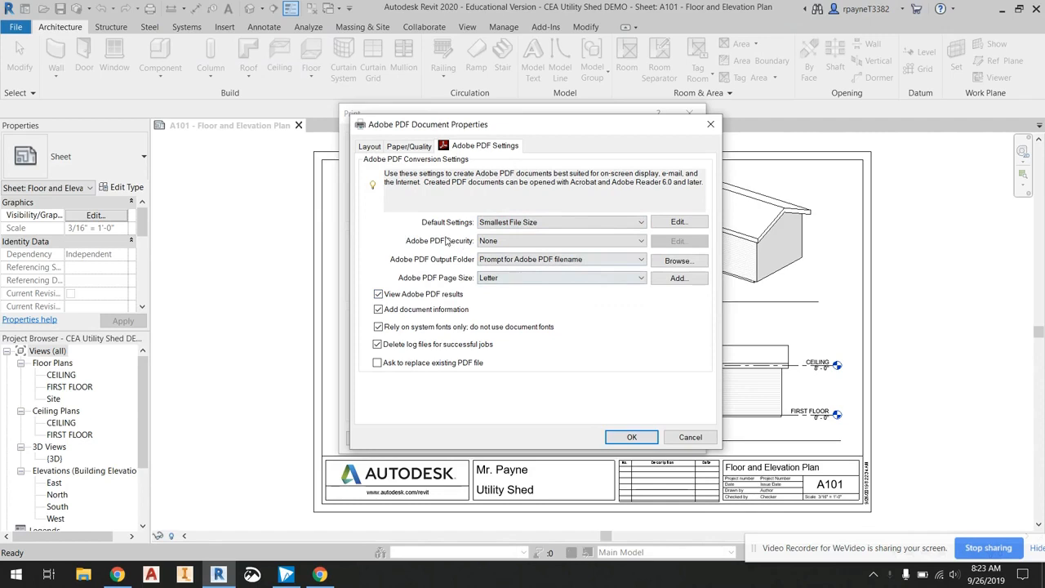
pyautogui.click(527, 278)
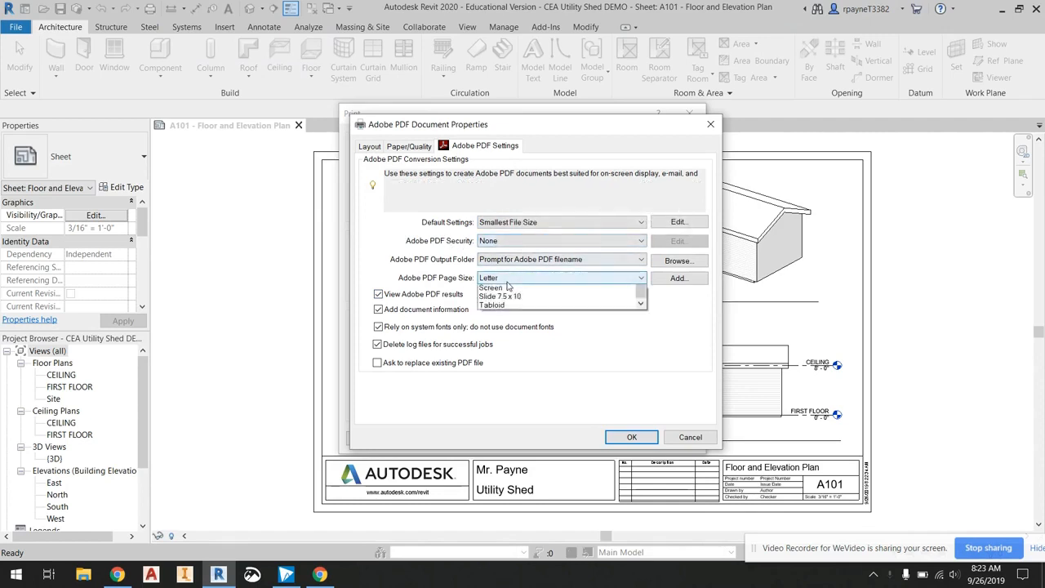
pyautogui.scroll(5, 528, 337)
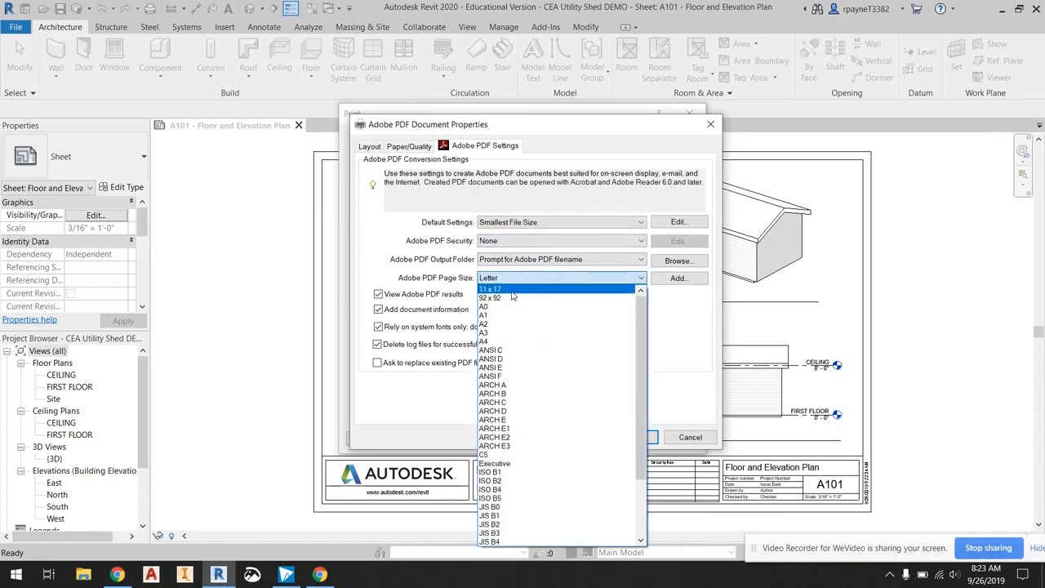
pyautogui.click(512, 291)
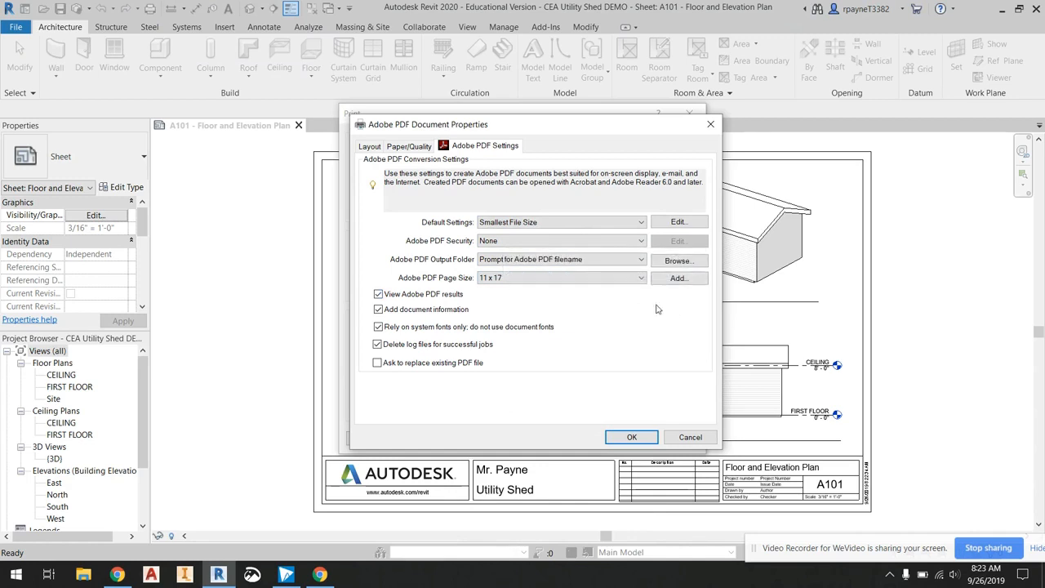
pyautogui.click(634, 441)
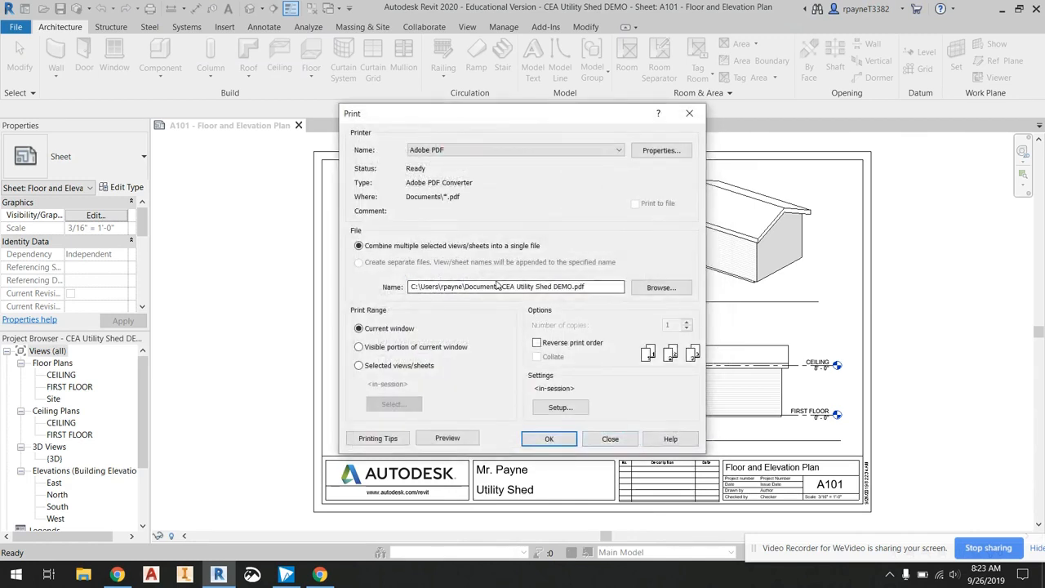
# Step: Set the PDF output to the existing file Utility Shed V1.pdf in the personal folder inside CEA on the U: drive
pyautogui.click(665, 290)
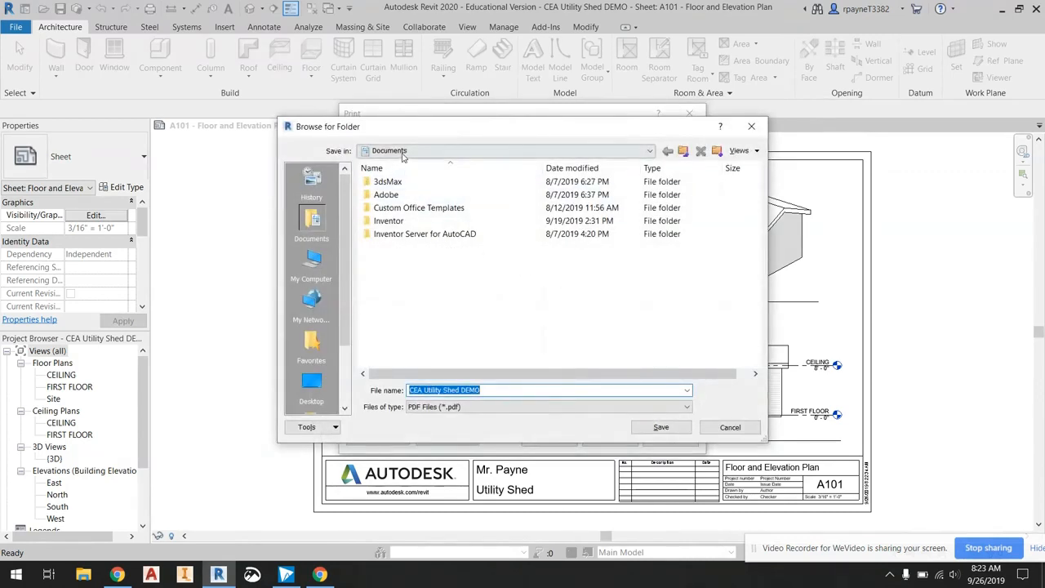
pyautogui.click(402, 152)
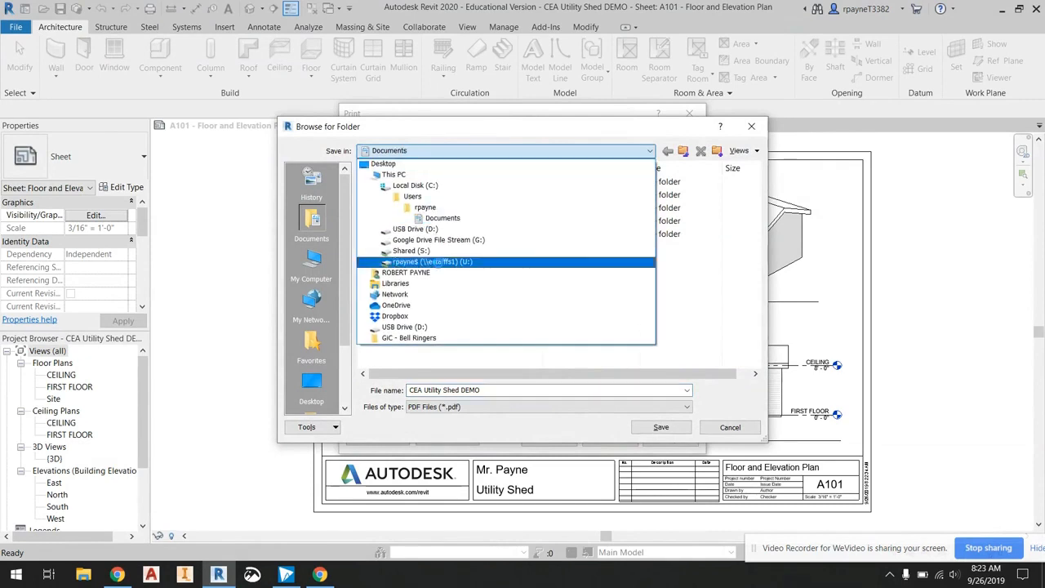
pyautogui.click(438, 264)
pyautogui.click(413, 196)
pyautogui.doubleClick(413, 196)
pyautogui.click(406, 276)
pyautogui.doubleClick(407, 276)
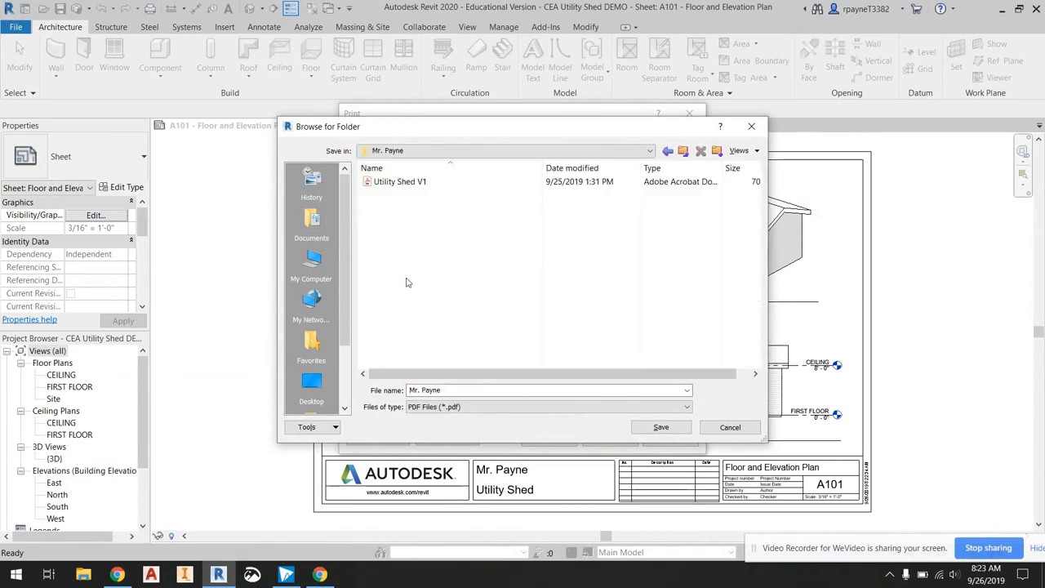
pyautogui.click(410, 182)
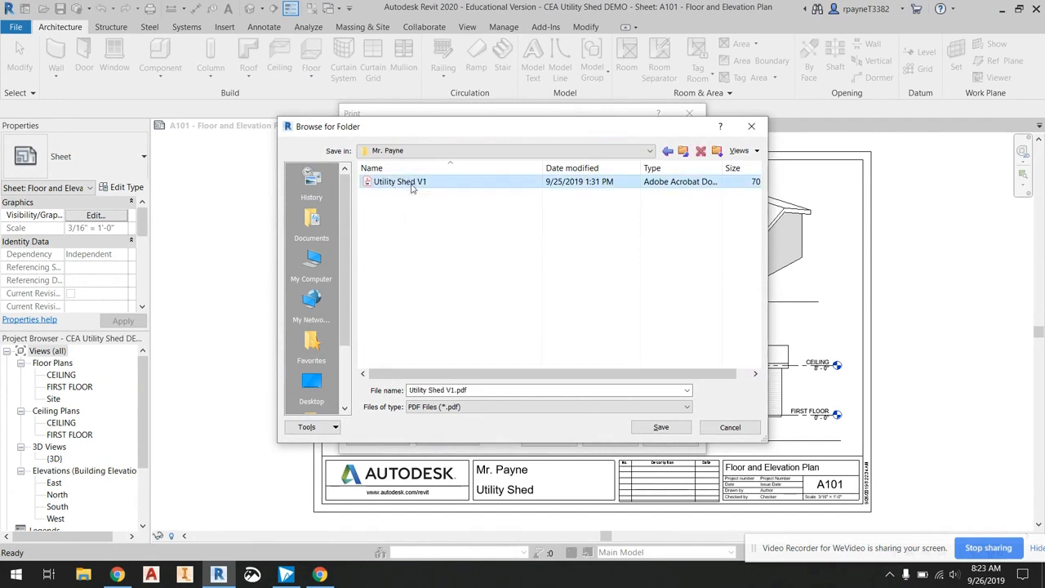
pyautogui.click(662, 427)
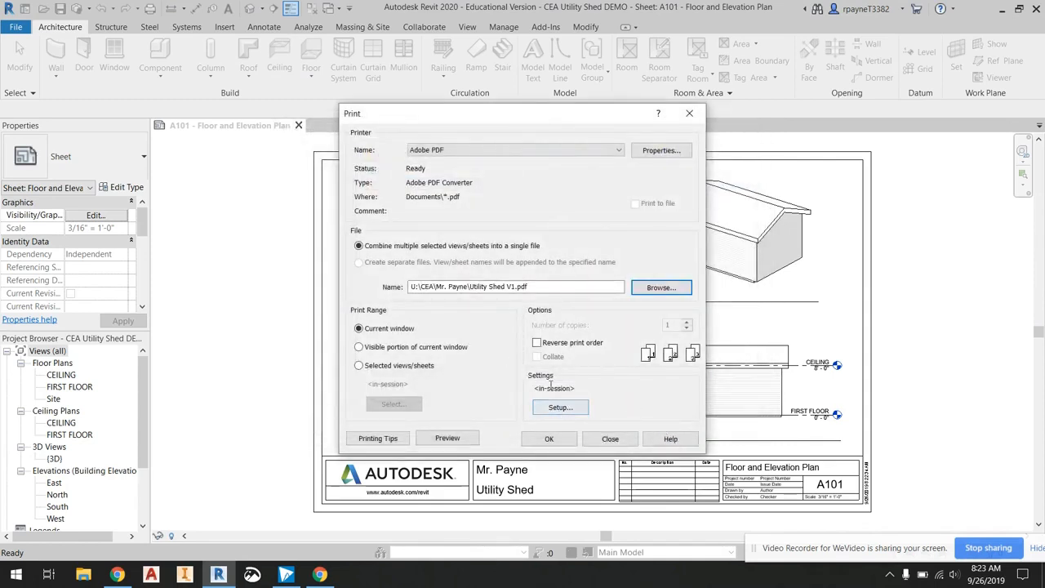
# Step: Configure the print setup with 11 x 17 paper size, Low raster quality and Black Lines colors
pyautogui.click(561, 409)
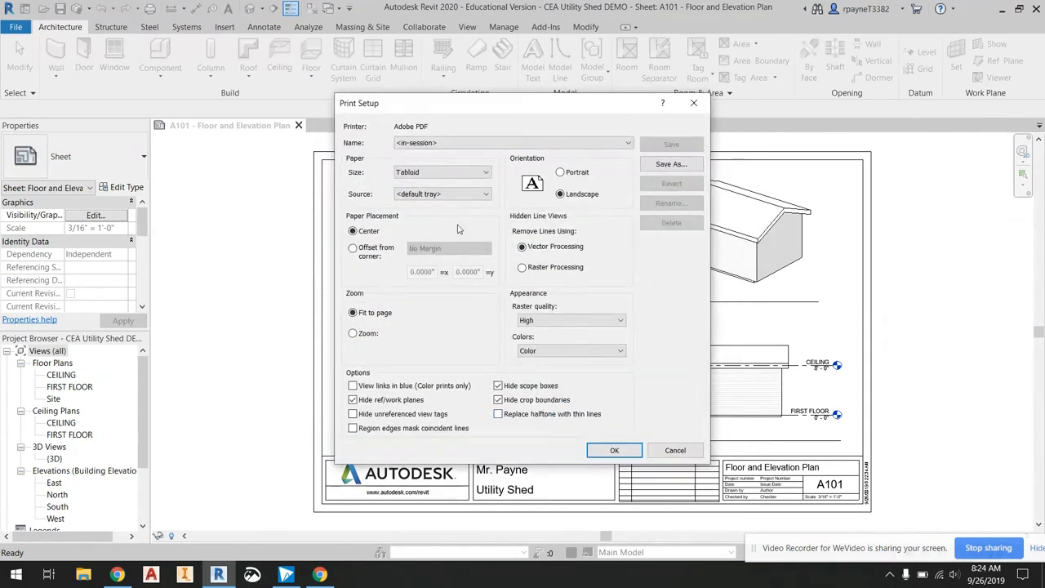
pyautogui.click(420, 172)
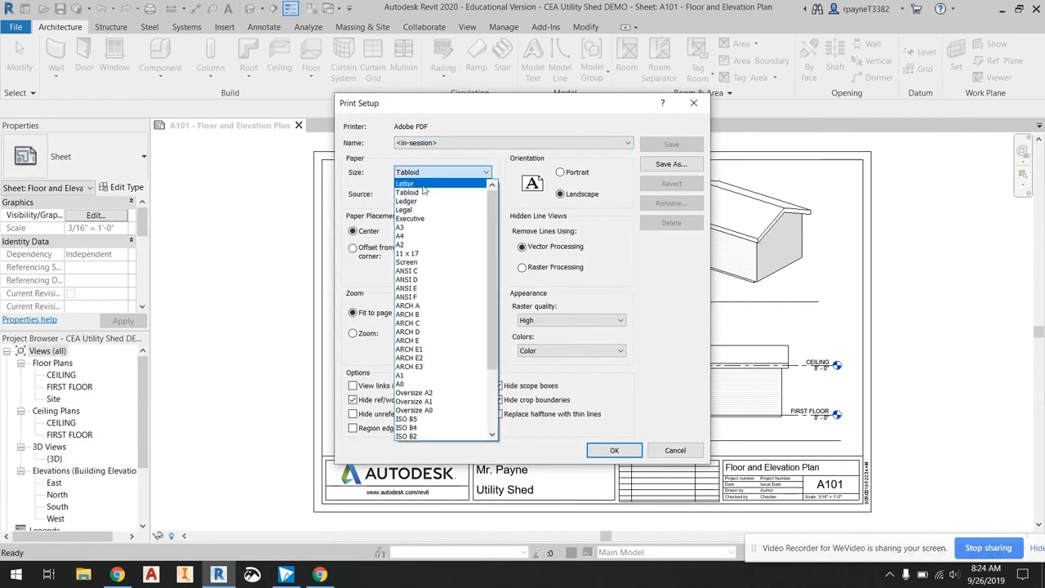
pyautogui.click(432, 253)
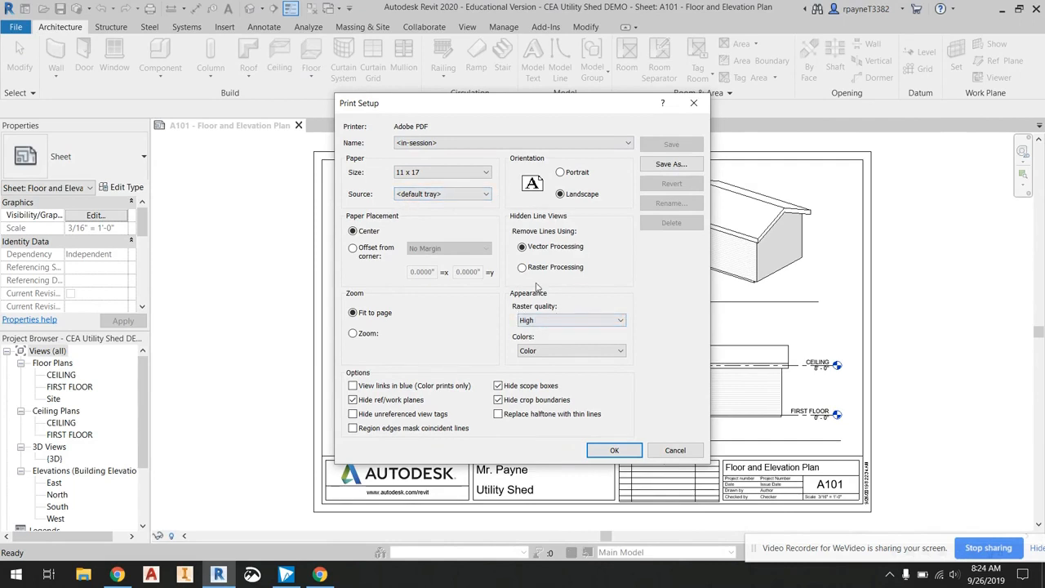
pyautogui.click(557, 320)
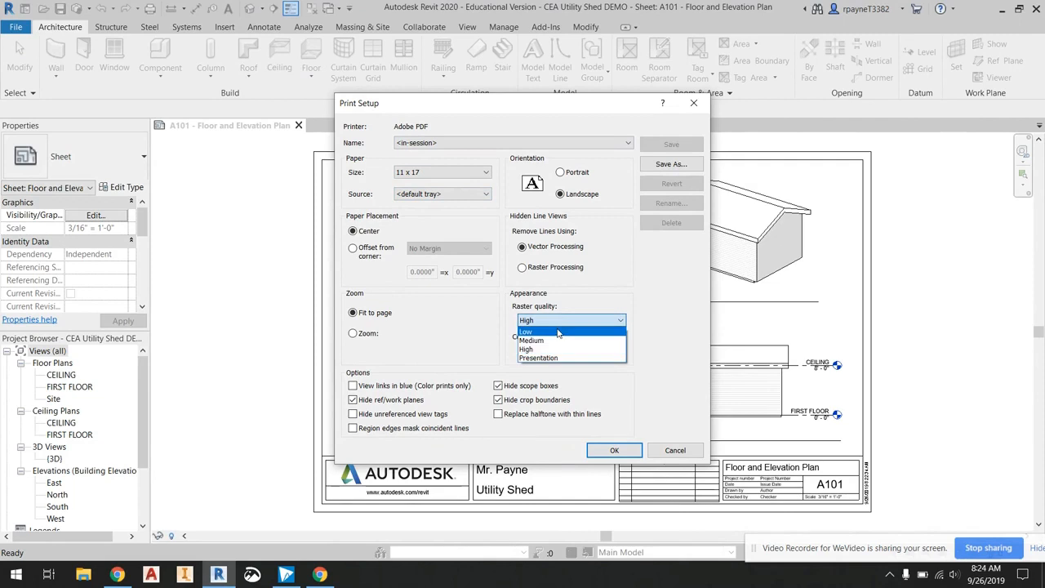
pyautogui.click(559, 332)
pyautogui.click(552, 352)
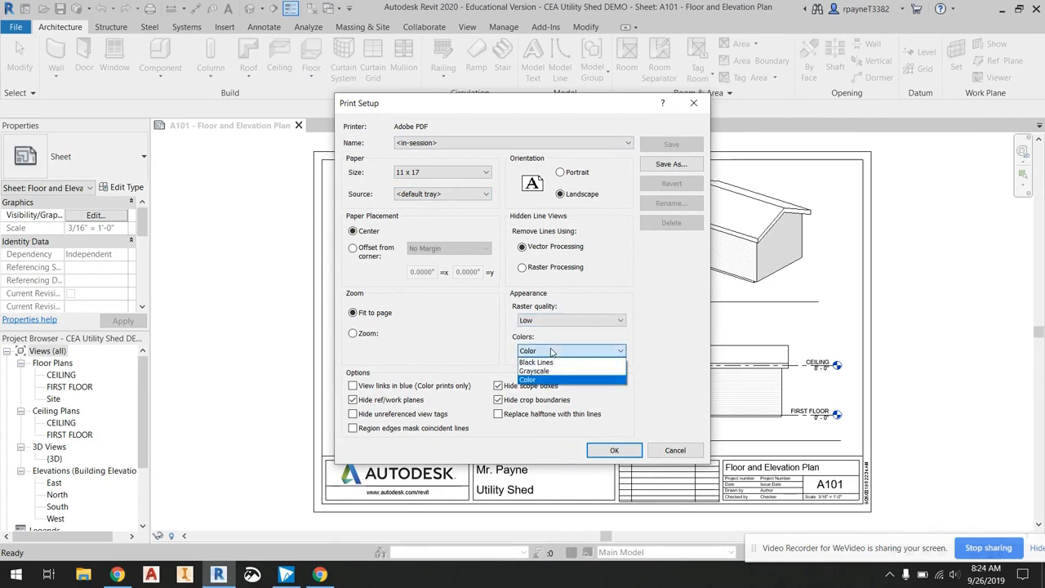
pyautogui.click(552, 362)
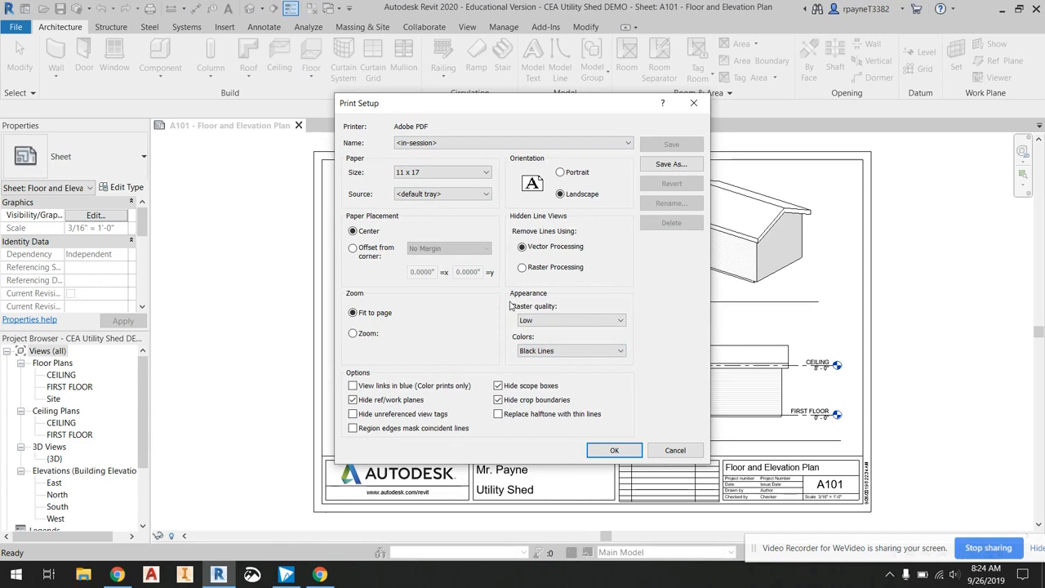
# Step: Apply the print setup and save its settings for future sessions as Adobe PDF_Default 2
pyautogui.click(636, 450)
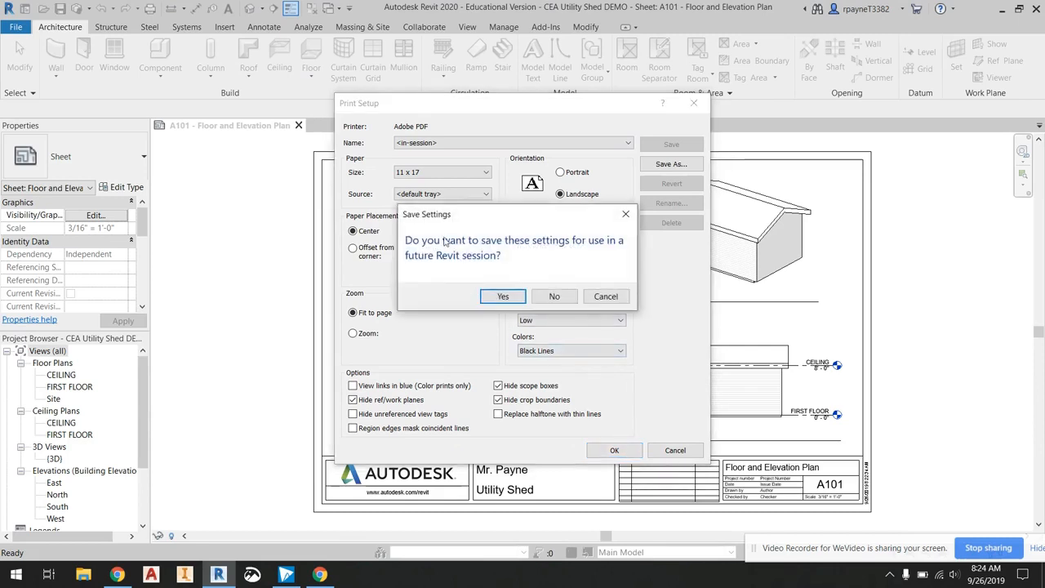
pyautogui.click(515, 296)
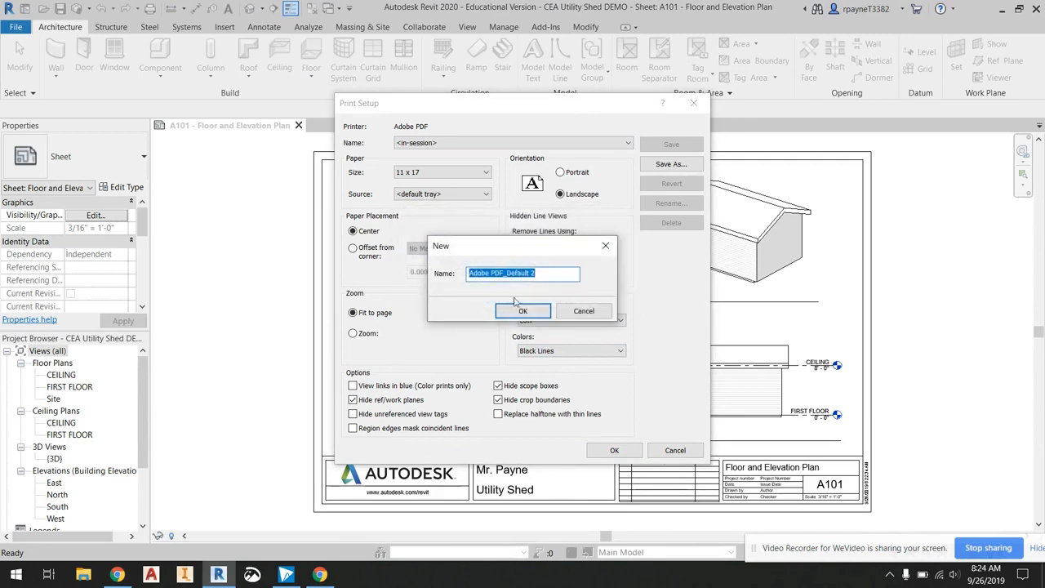
pyautogui.click(521, 312)
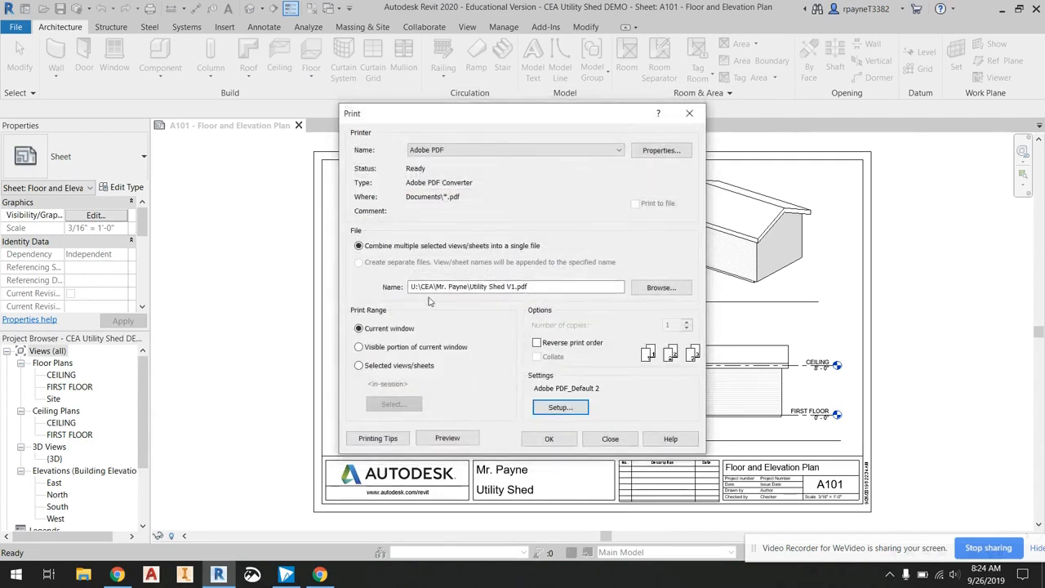
# Step: Preview sheet A101 and print it to PDF as Utility Shed V1, replacing the existing file
pyautogui.click(477, 442)
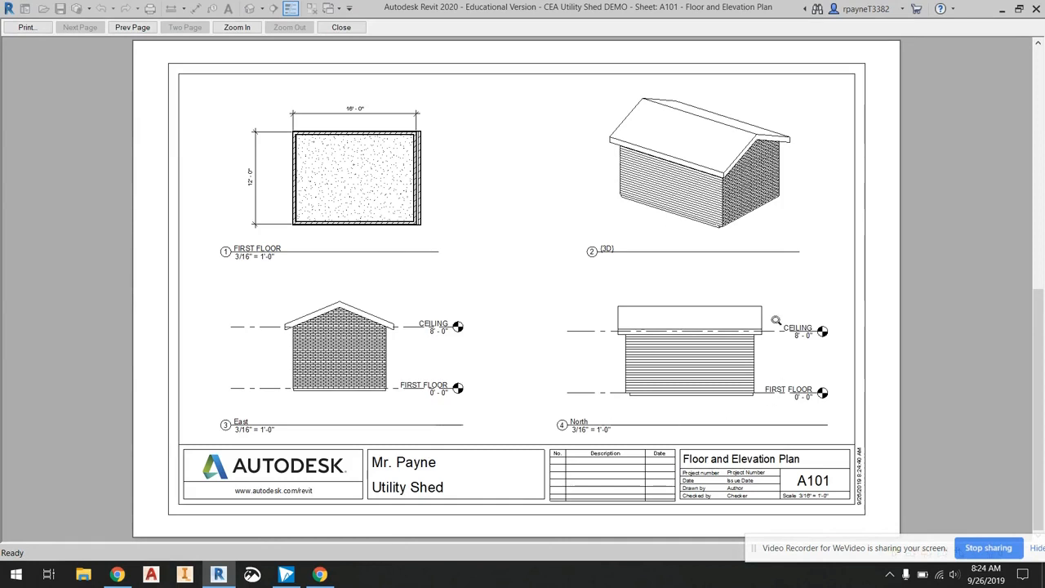
pyautogui.click(27, 27)
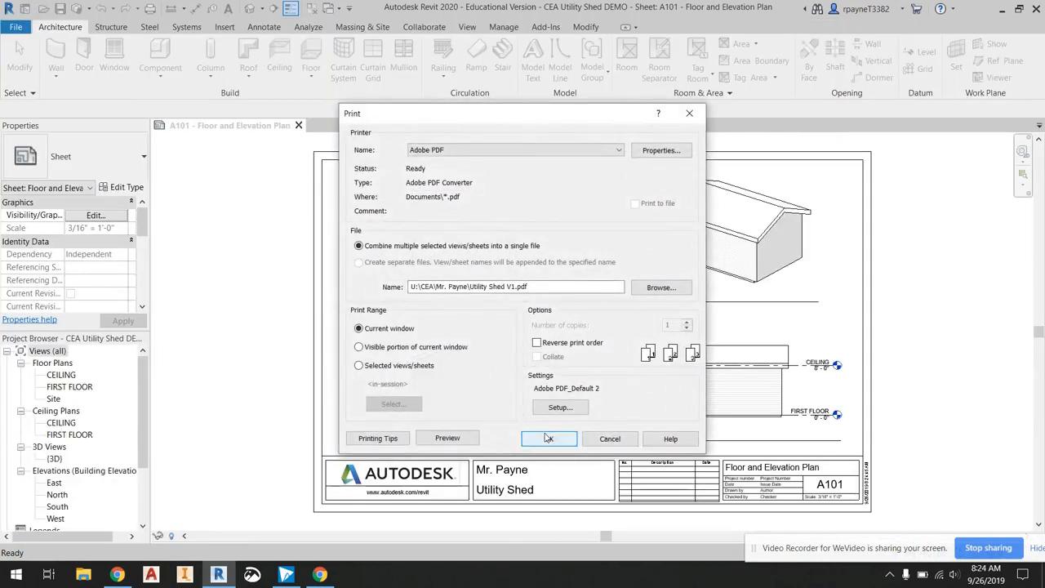
pyautogui.click(548, 438)
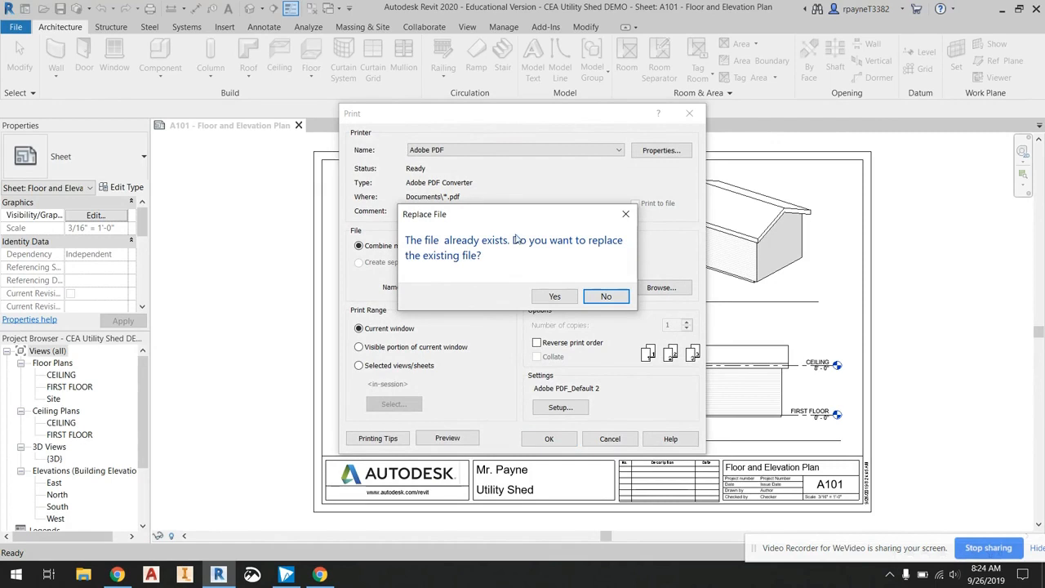
pyautogui.click(555, 296)
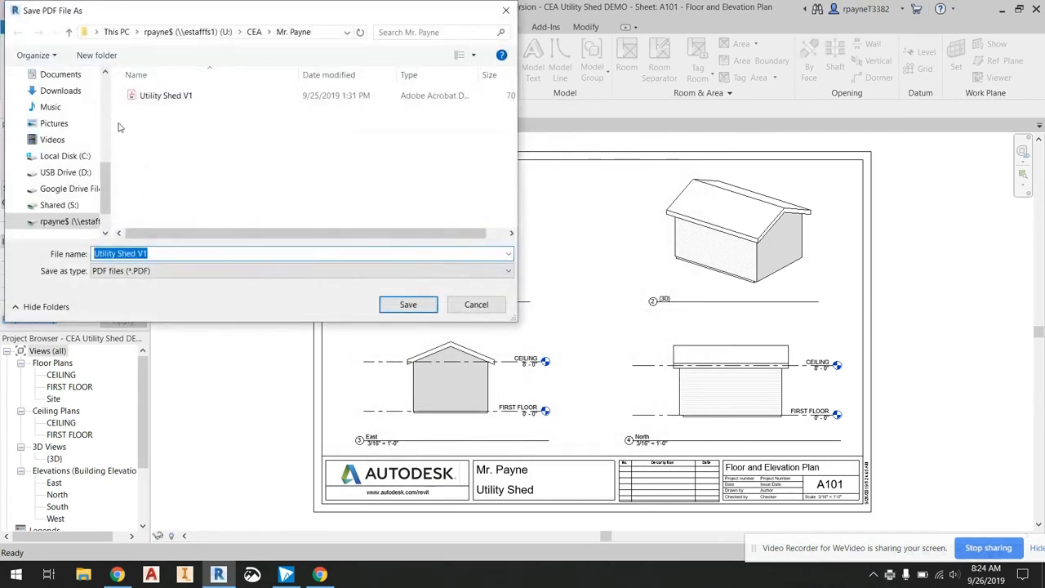
pyautogui.click(405, 312)
pyautogui.click(486, 290)
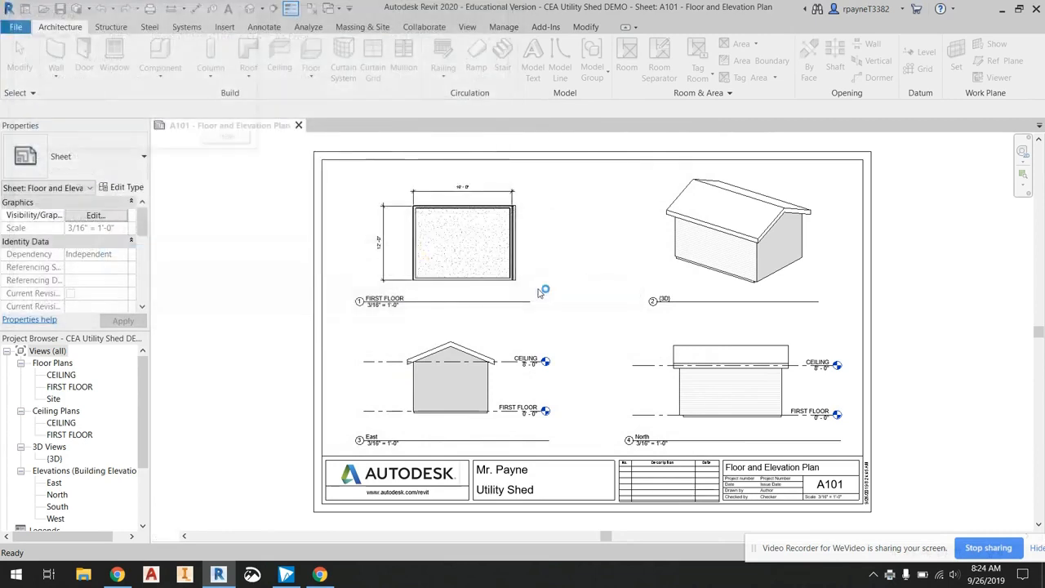